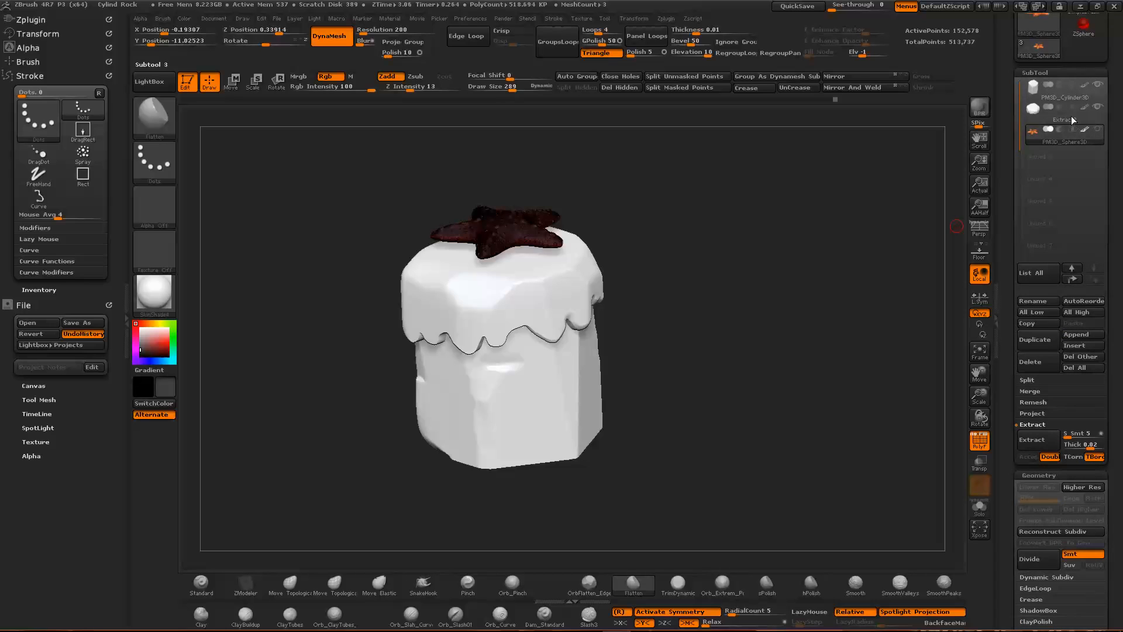
# Isolate the starfish by hiding the cylinder and extracted subtools, and turn off its polyframe display
pyautogui.click(1097, 109)
pyautogui.click(1098, 85)
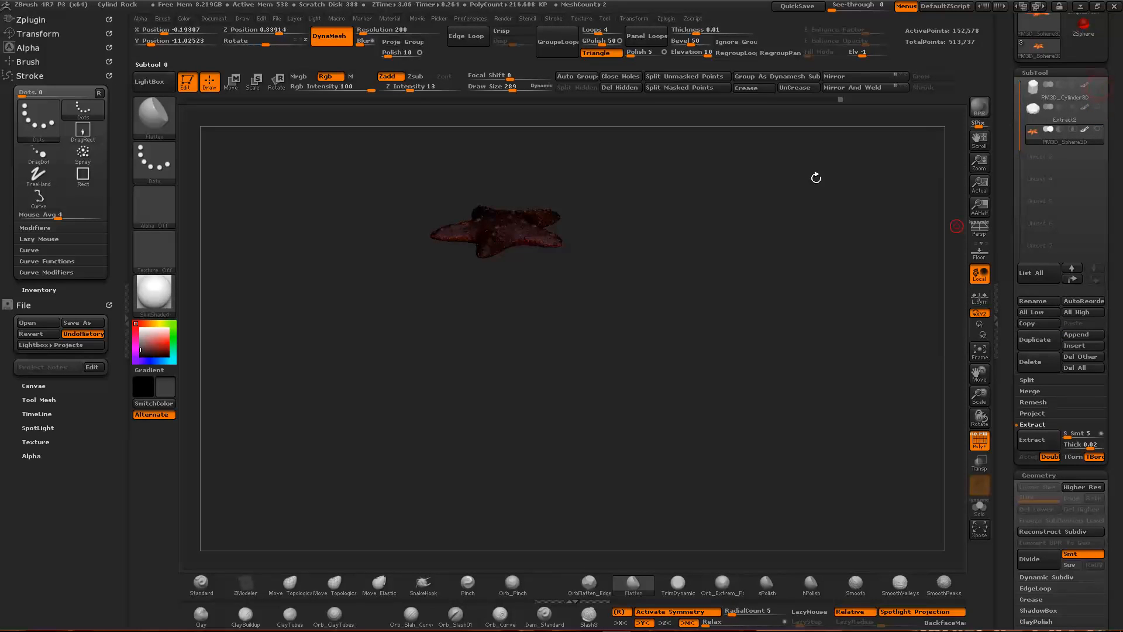
pyautogui.moveTo(653, 219); pyautogui.dragTo(751, 363)
pyautogui.hotkey('shift', 'f')
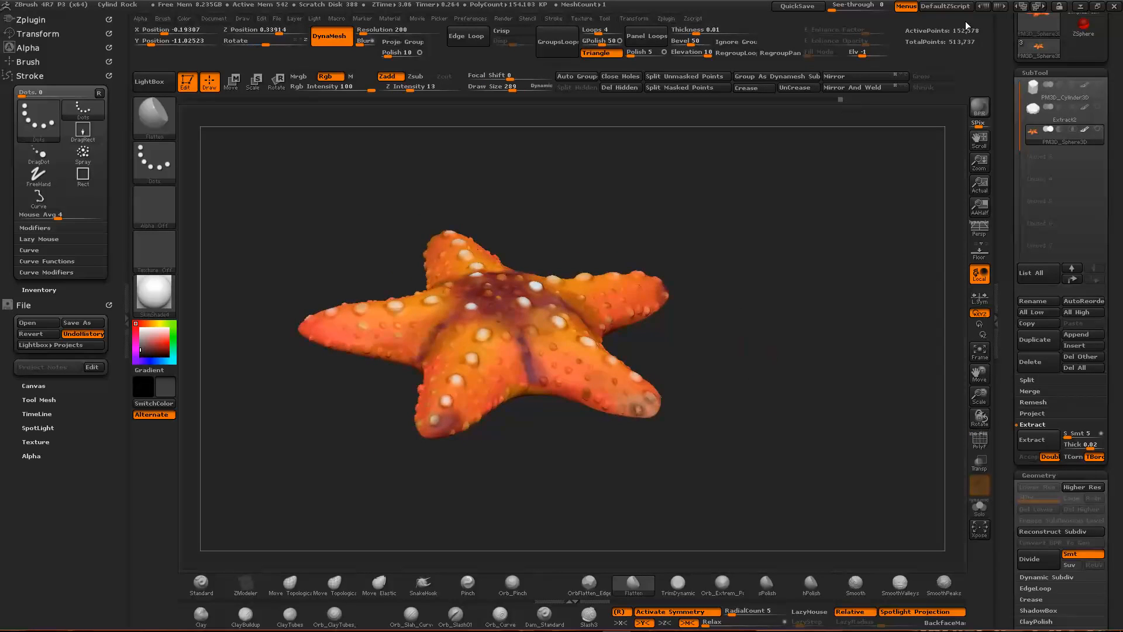
# Examine the painted starfish sculpt from several angles, briefly checking its polyframe wireframe
pyautogui.moveTo(792, 138); pyautogui.dragTo(650, 236)
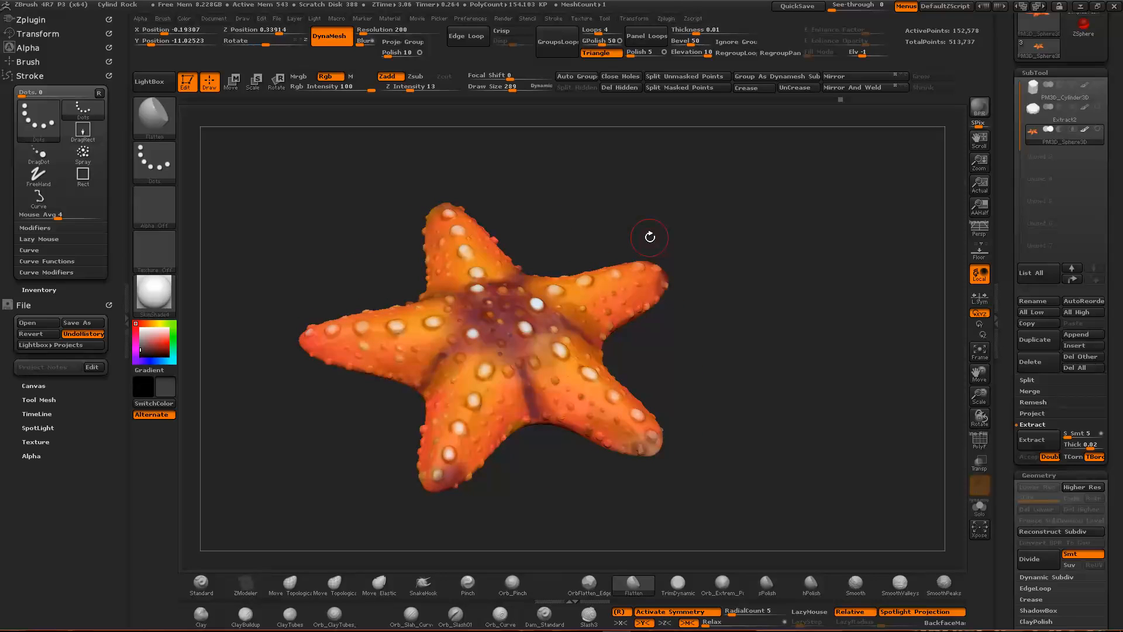
pyautogui.hotkey('shift', 'f')
pyautogui.moveTo(745, 253); pyautogui.dragTo(745, 309)
pyautogui.hotkey('shift', 'f')
pyautogui.moveTo(732, 386); pyautogui.dragTo(745, 323)
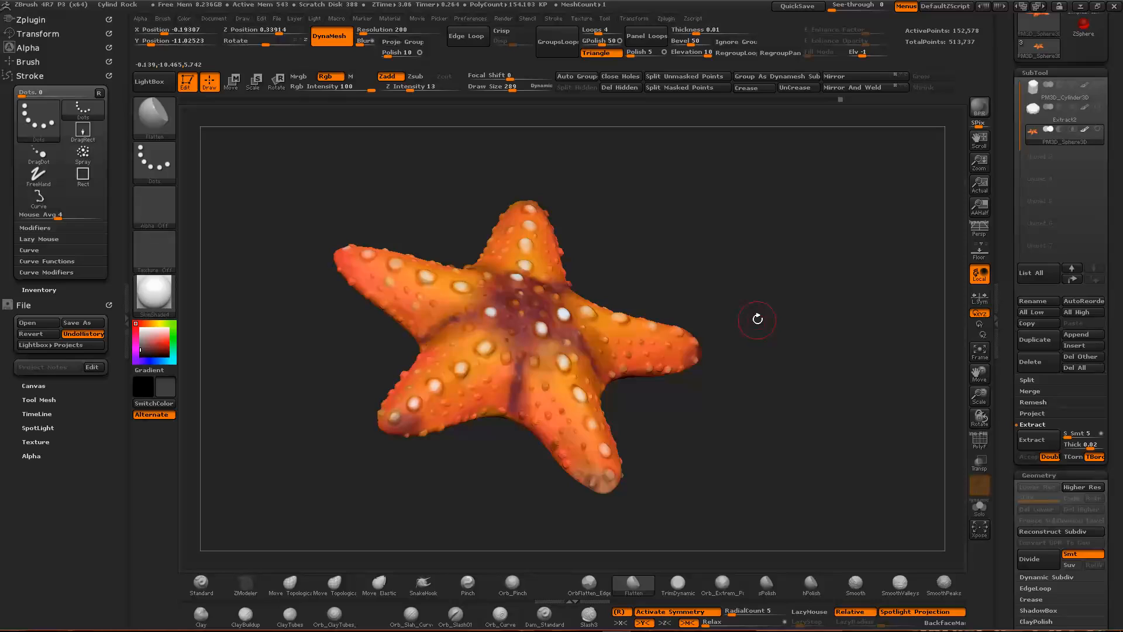
pyautogui.moveTo(659, 243); pyautogui.dragTo(480, 357)
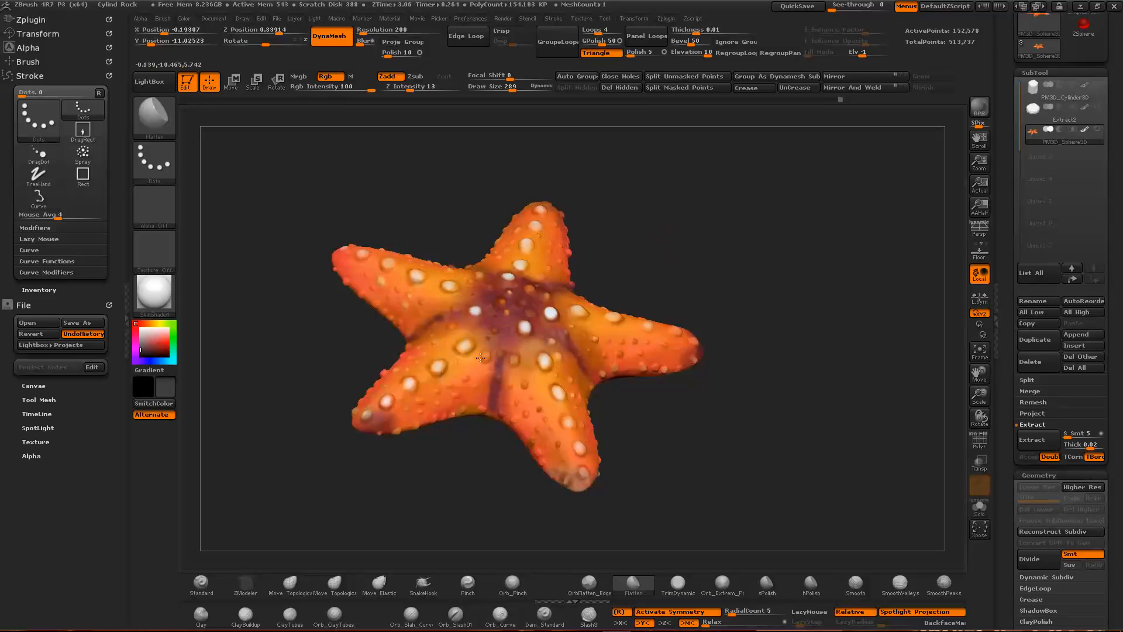
pyautogui.moveTo(454, 476); pyautogui.dragTo(363, 390)
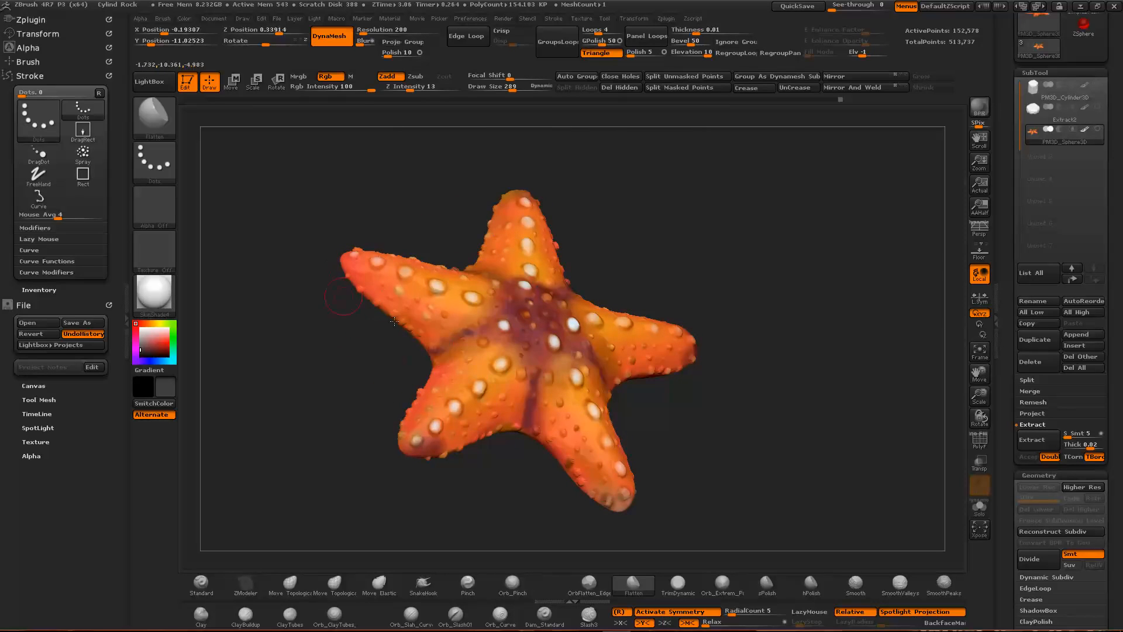
pyautogui.keyDown('alt'); pyautogui.moveTo(636, 246); pyautogui.dragTo(698, 240); pyautogui.keyUp('alt')
pyautogui.keyDown('alt'); pyautogui.moveTo(784, 406); pyautogui.dragTo(719, 396); pyautogui.keyUp('alt')
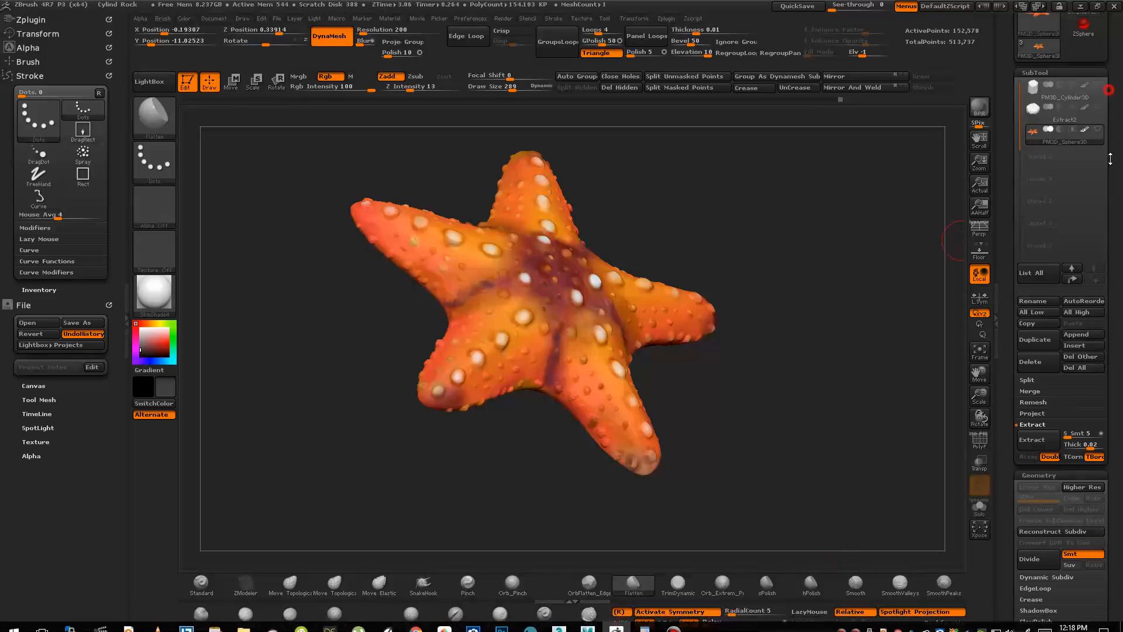
# Start exporting the starfish mesh and delete the existing Starfish HP.OBJ and Starfish.obj from the Starfish folder
pyautogui.scroll(3, 1076, 117)
pyautogui.click(1081, 60)
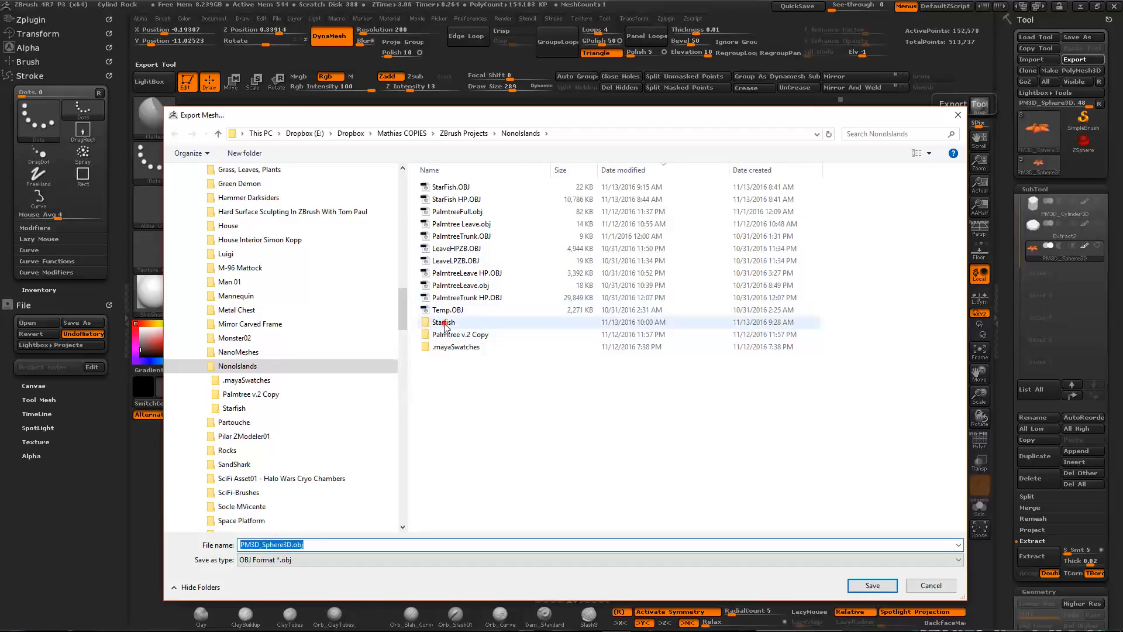
pyautogui.doubleClick(443, 323)
pyautogui.click(446, 187)
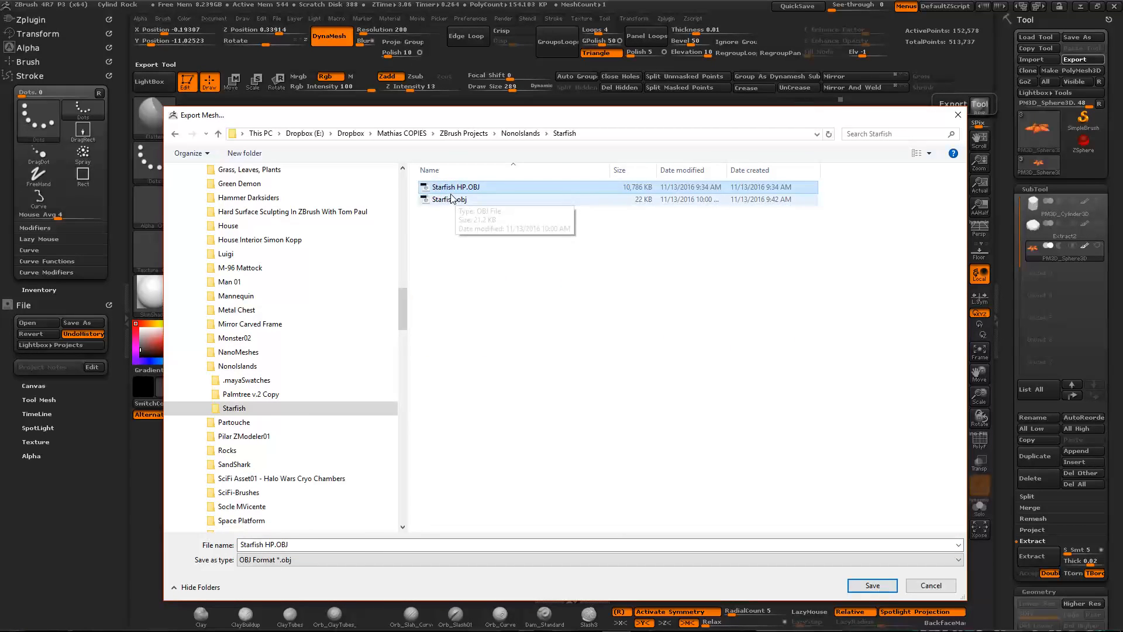
pyautogui.click(448, 196)
pyautogui.press('Delete')
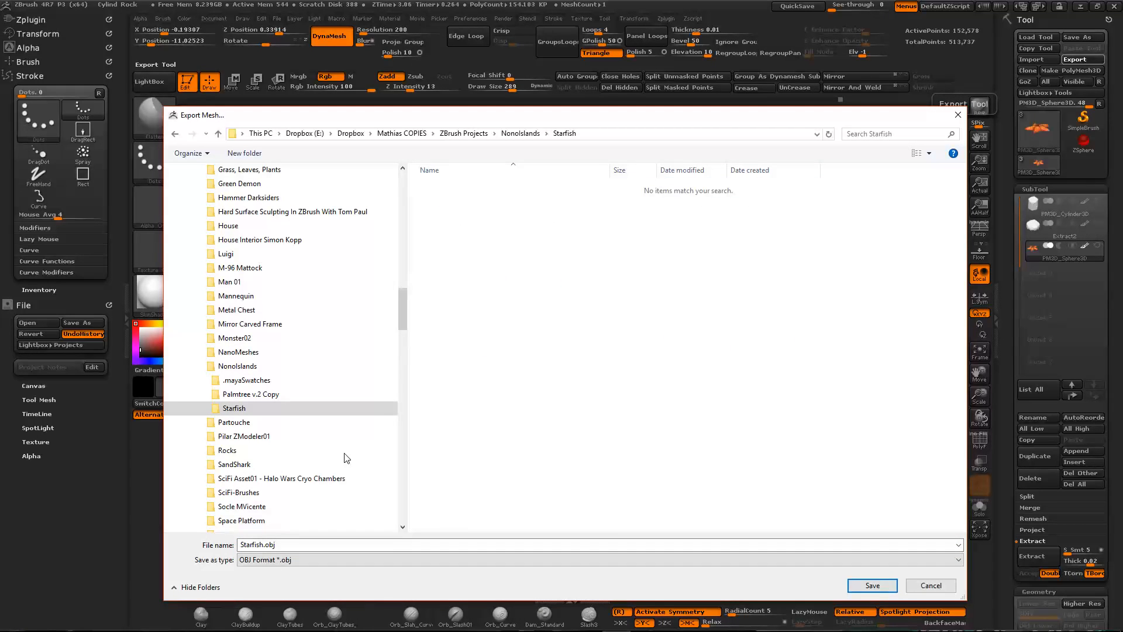
# Export the starfish in OBJ format as Starfish HP, and export it once more over the same file
pyautogui.click(265, 545)
pyautogui.moveTo(262, 547); pyautogui.dragTo(393, 537)
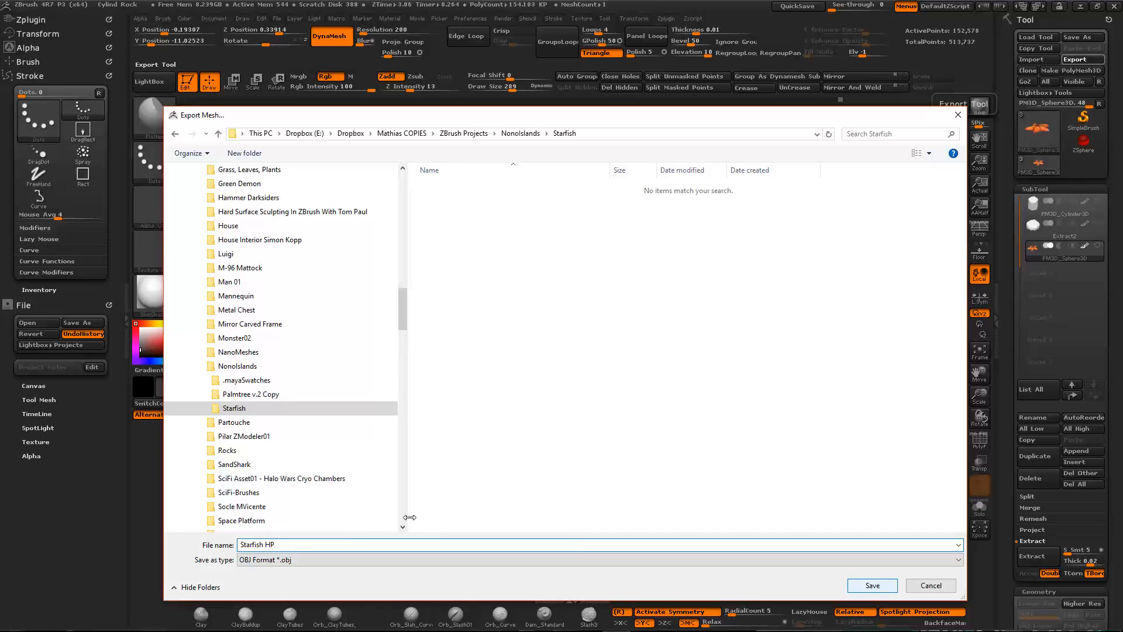
pyautogui.click(872, 586)
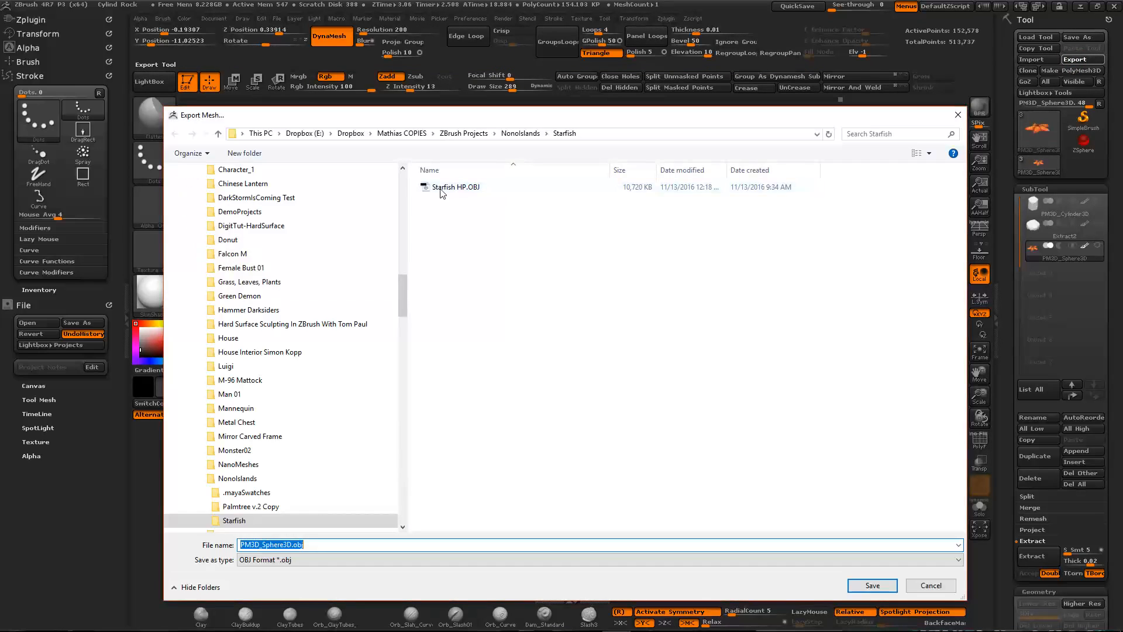
pyautogui.doubleClick(440, 188)
pyautogui.click(600, 325)
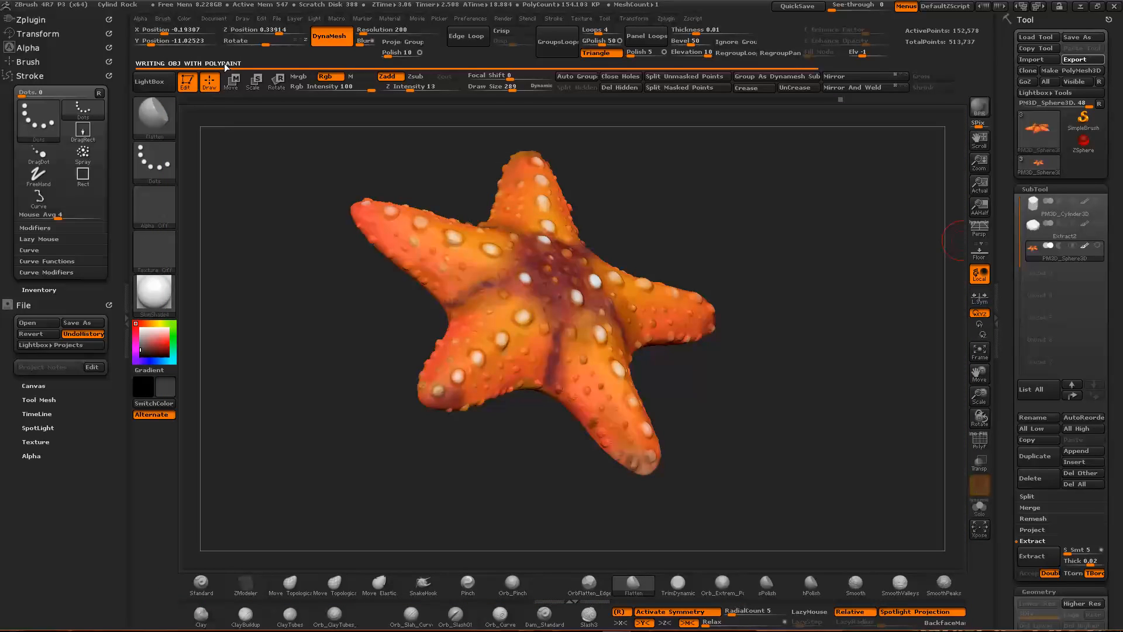
# Launch 3D-Coat, switch to it and dismiss its start dialog
pyautogui.moveTo(710, 263)
pyautogui.mouseDown()
pyautogui.moveTo(719, 271)
pyautogui.moveTo(712, 235)
pyautogui.moveTo(703, 243)
pyautogui.mouseUp()
pyautogui.hotkey('alt', 'Tab')
pyautogui.press('Escape')
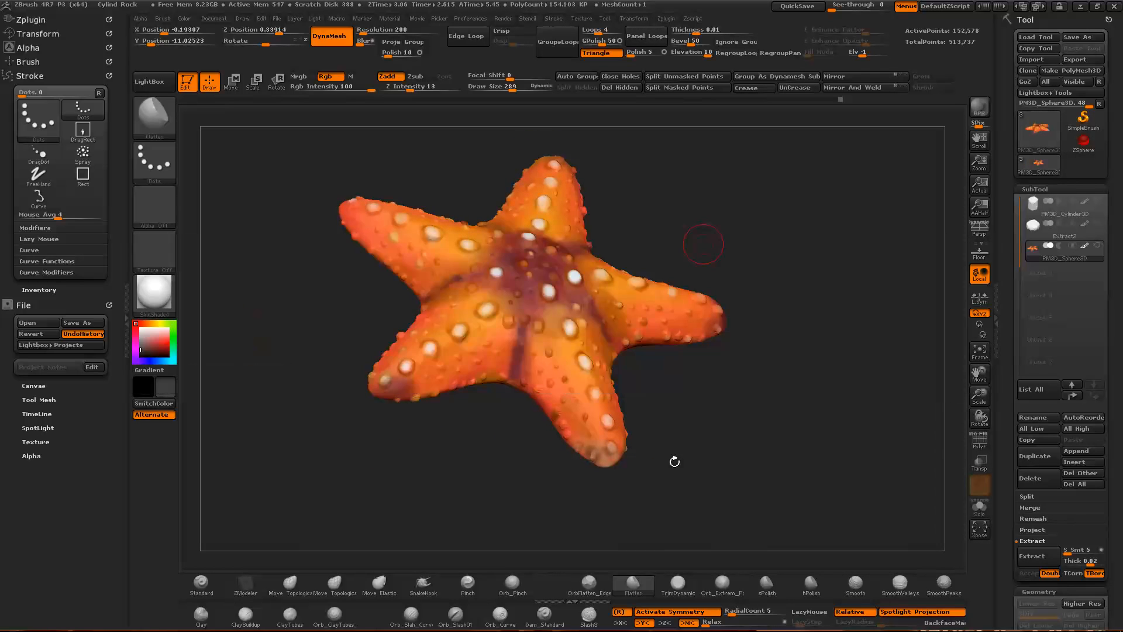
pyautogui.press('super')
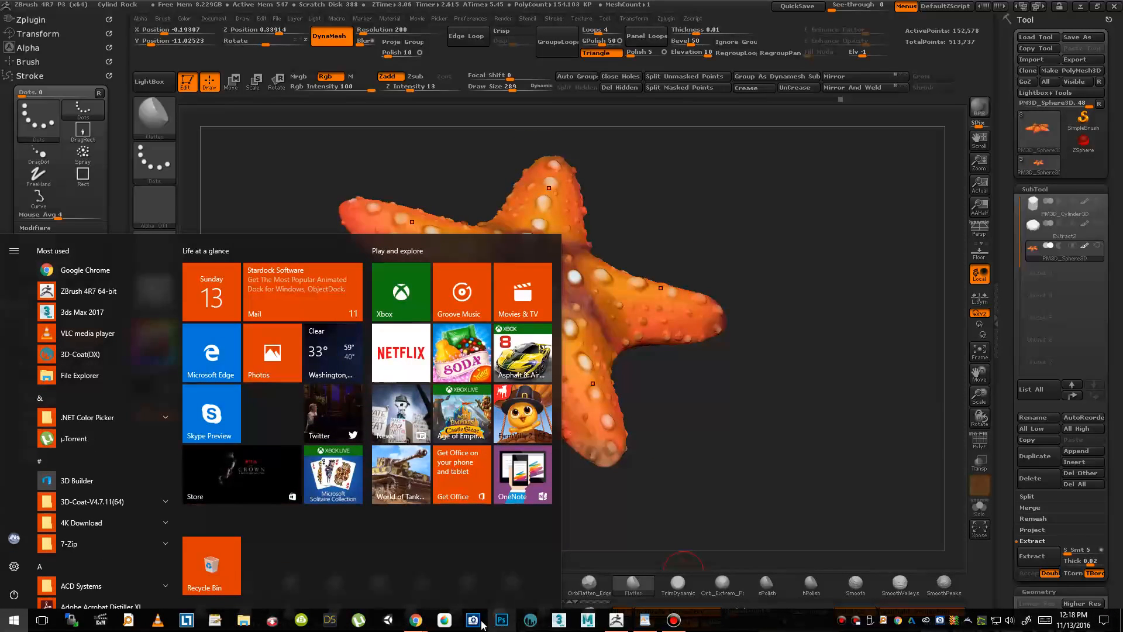
pyautogui.click(622, 543)
pyautogui.hotkey('alt', 'Tab')
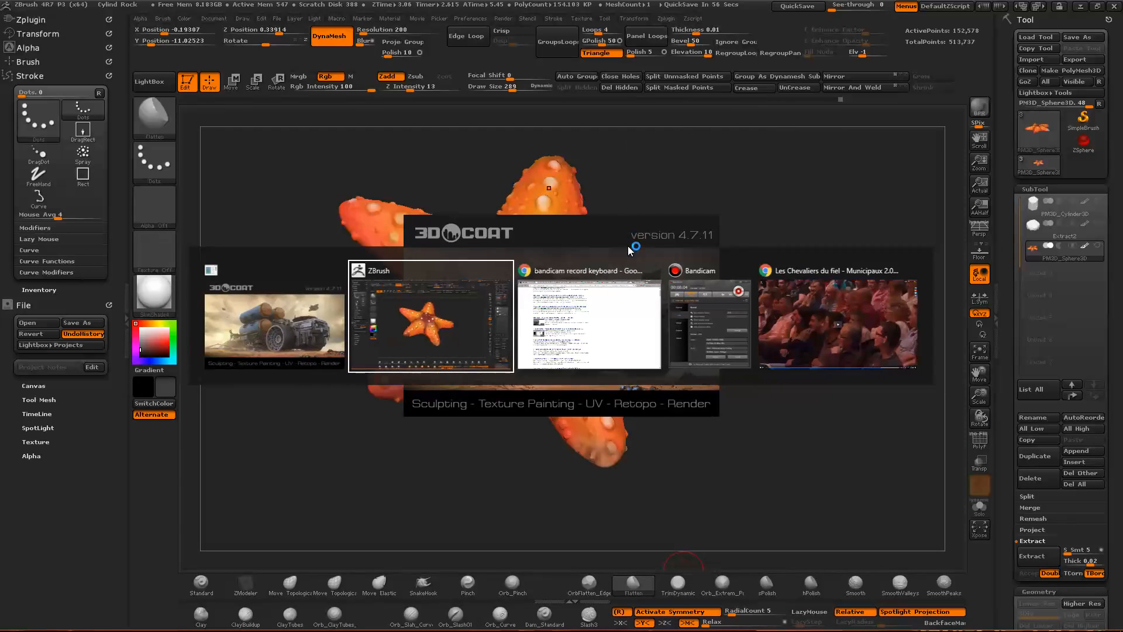
pyautogui.hotkey('alt', 'Tab')
pyautogui.hotkey('alt', 'Tab')
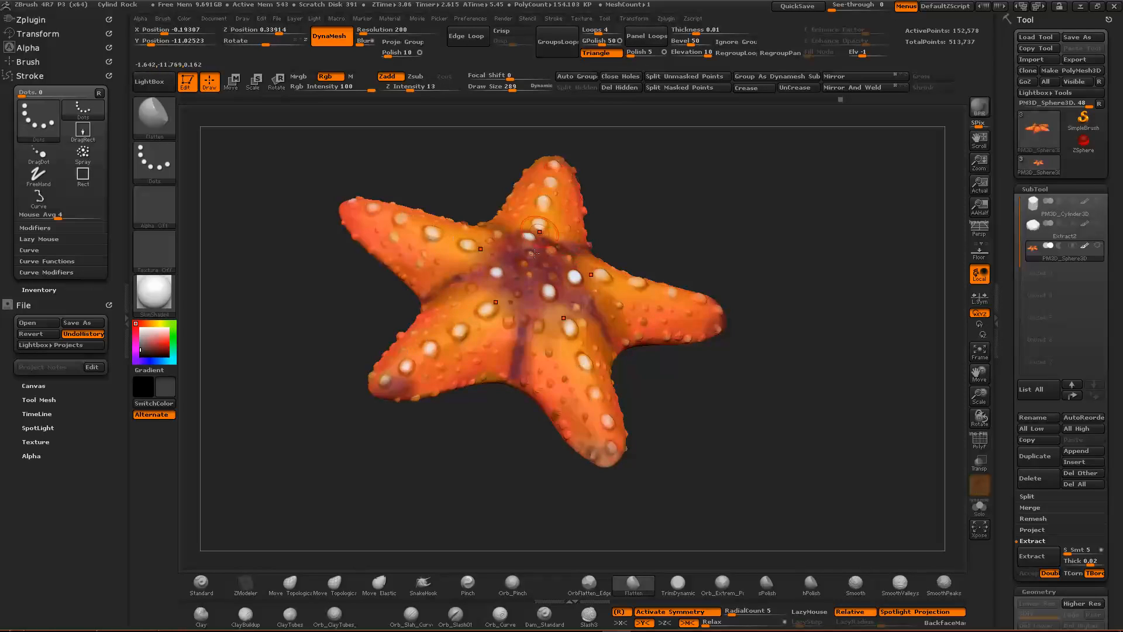
pyautogui.hotkey('alt', 'Tab')
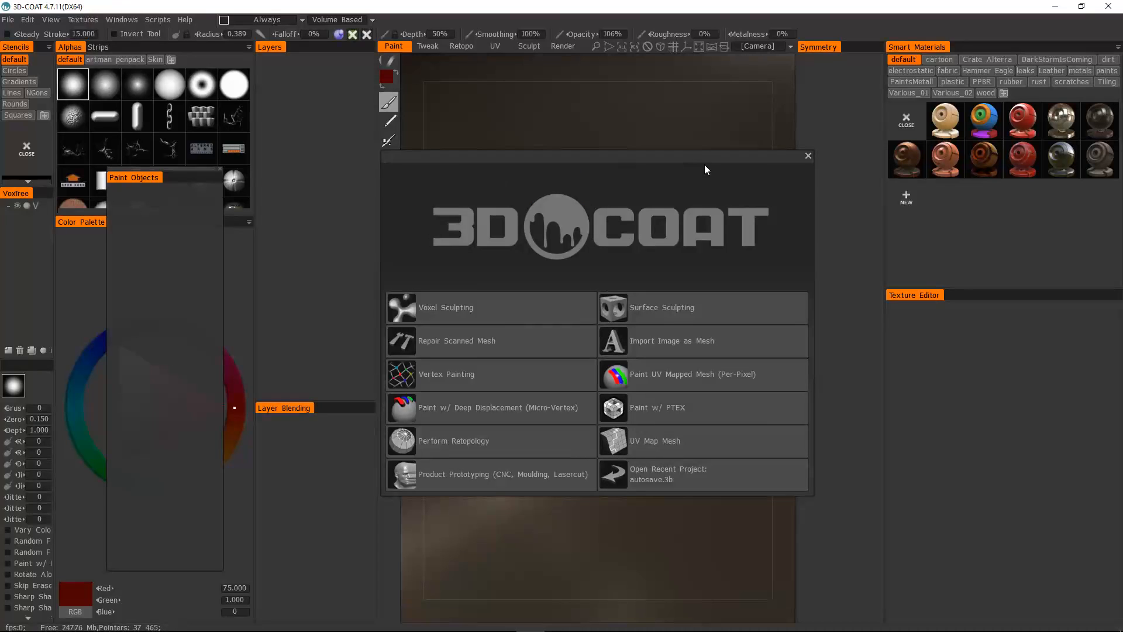
pyautogui.click(807, 155)
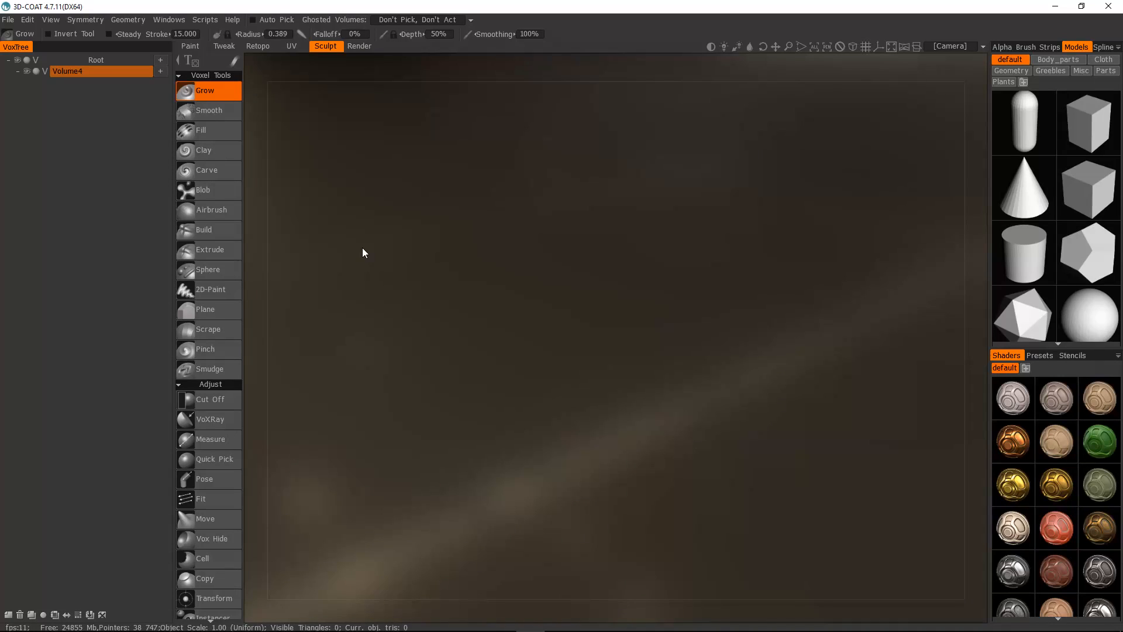
# Activate the Import tool for sculpt objects with Import w/o Voxelization enabled
pyautogui.scroll(-6, 218, 394)
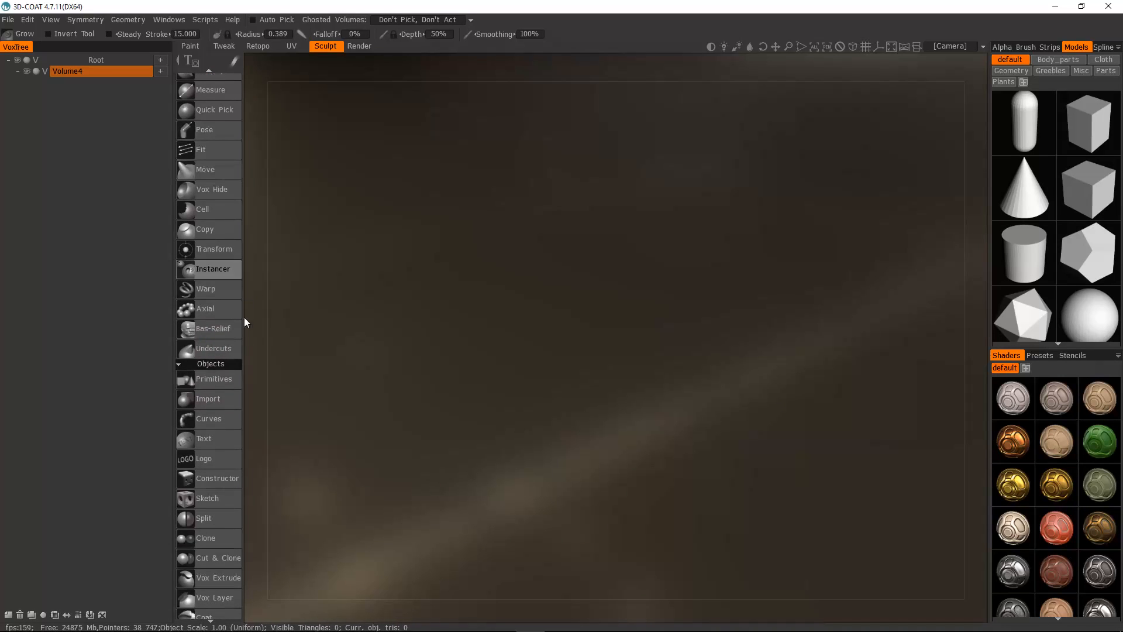
pyautogui.scroll(-3, 205, 289)
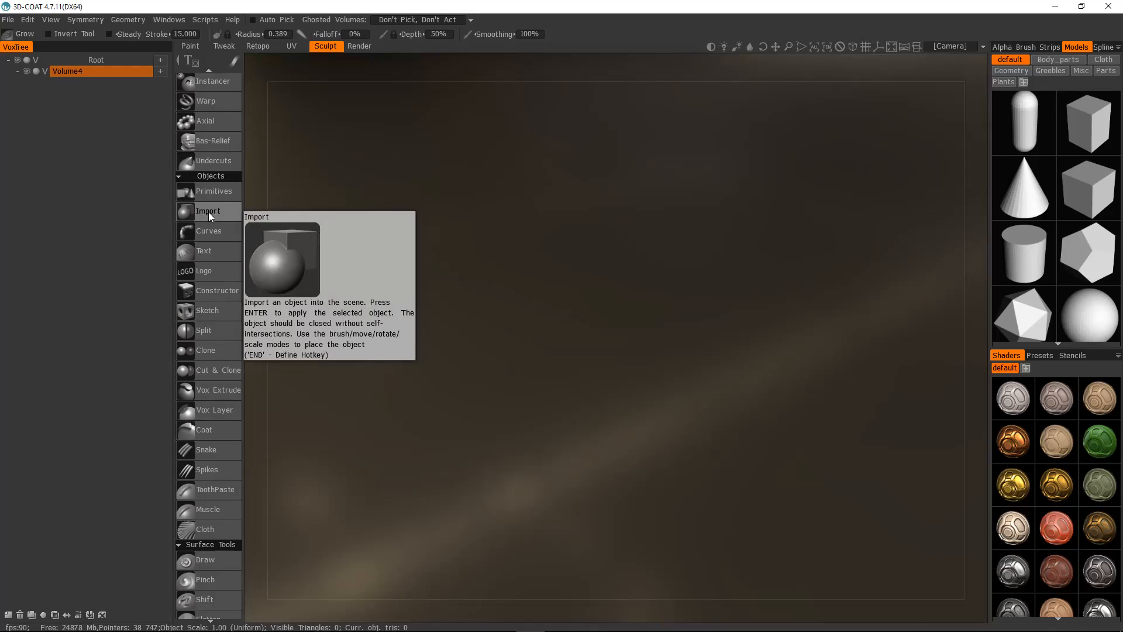
pyautogui.click(208, 212)
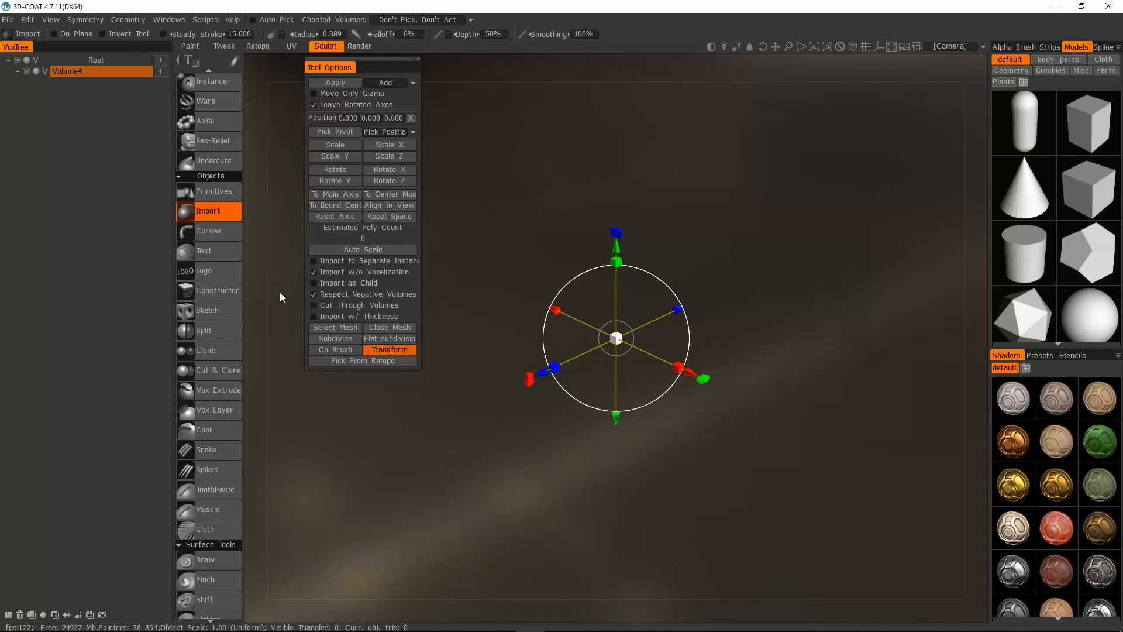
pyautogui.click(320, 271)
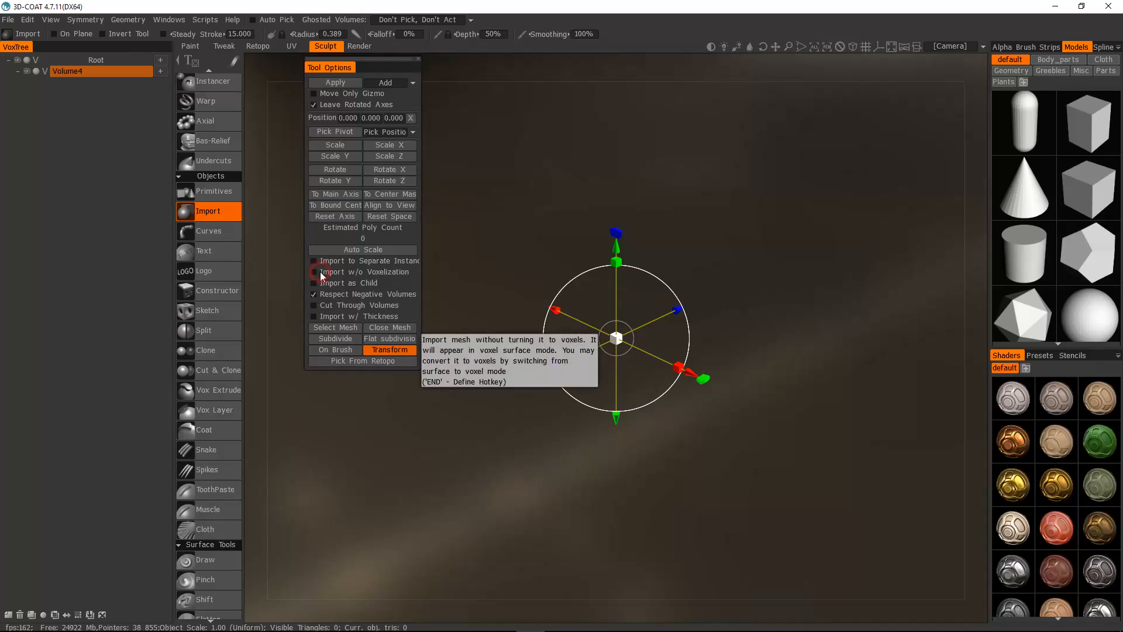
pyautogui.click(314, 272)
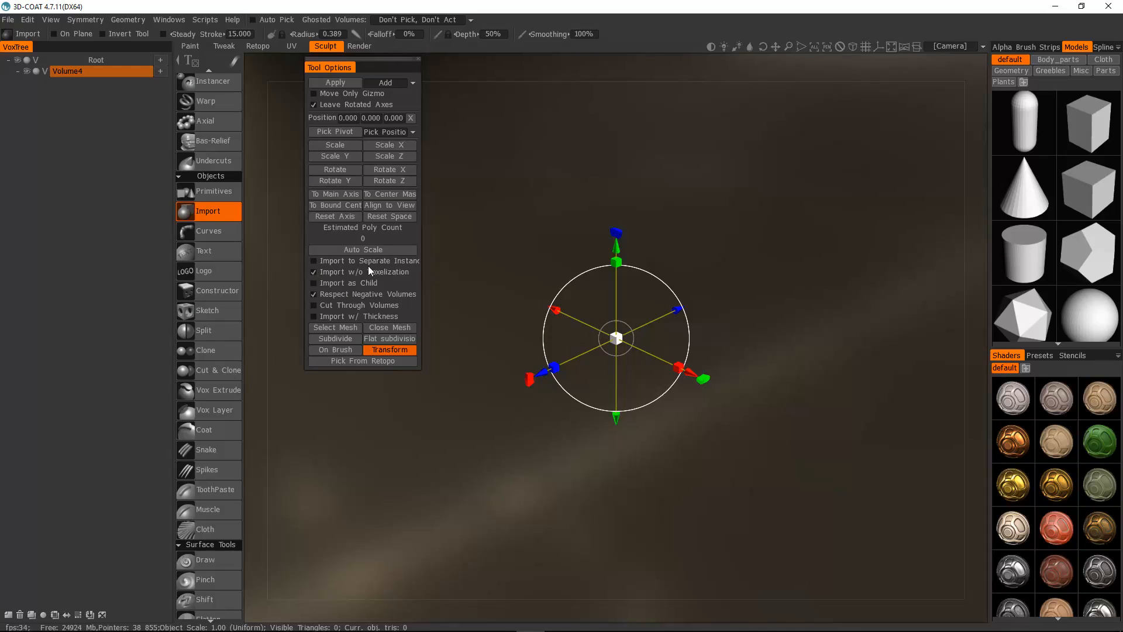
pyautogui.click(338, 273)
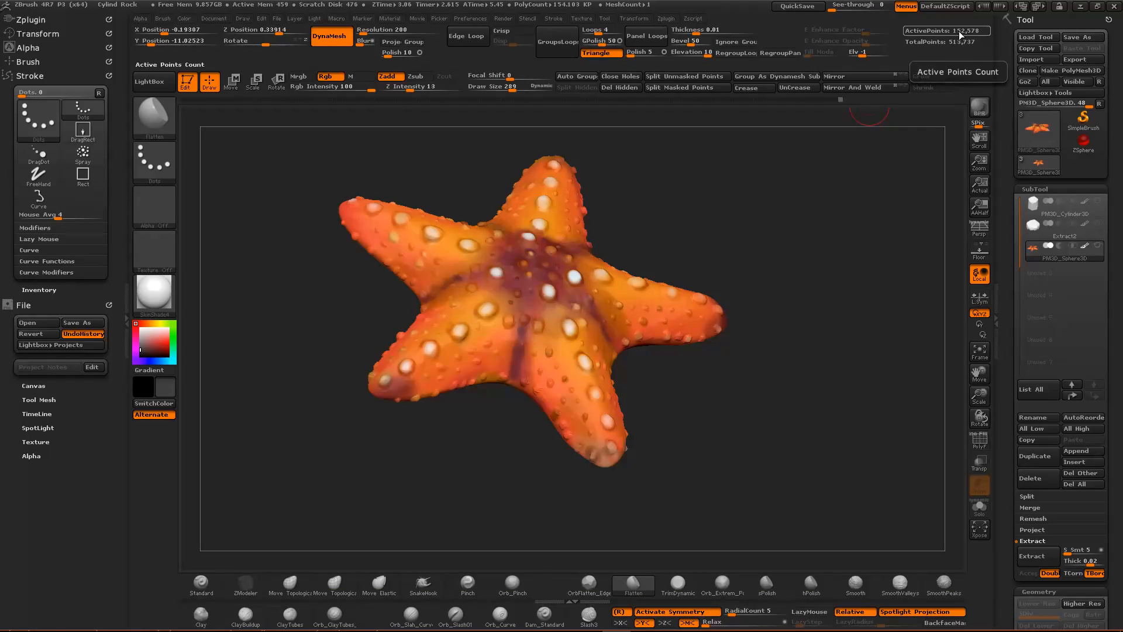
pyautogui.hotkey('alt', 'Tab')
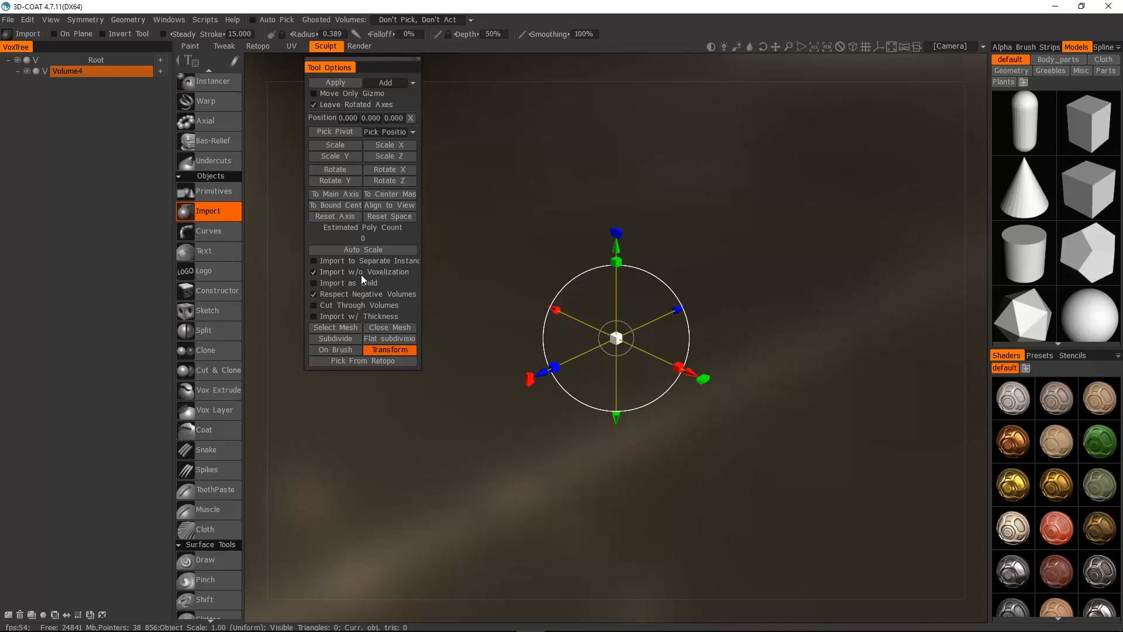
pyautogui.click(332, 272)
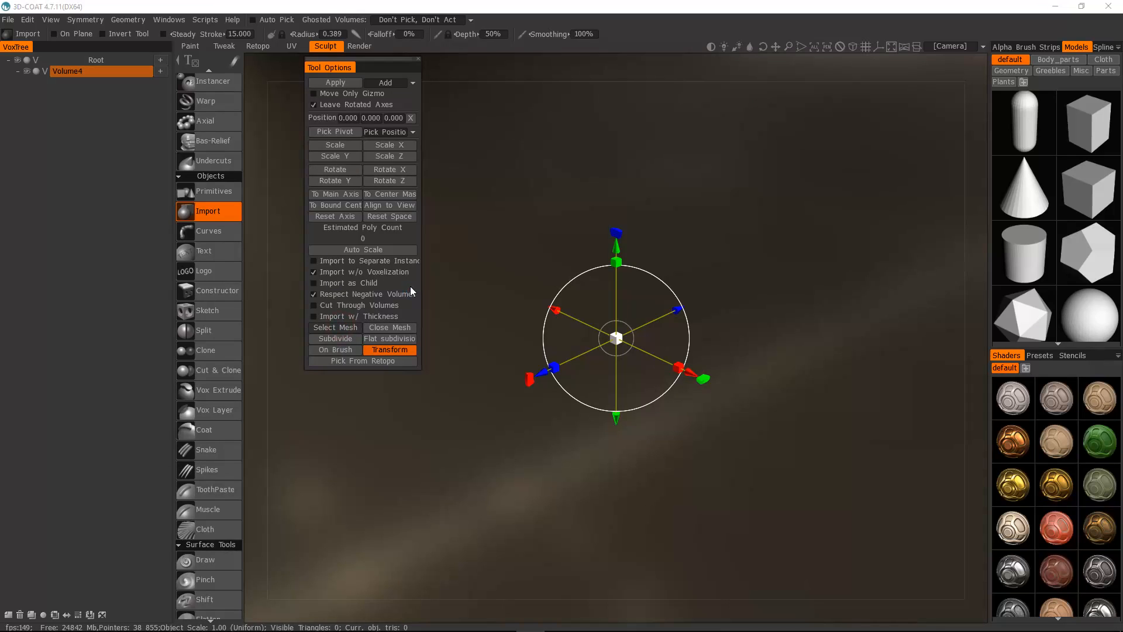
# Load Starfish HP.OBJ as the mesh to import and scale it up uniformly
pyautogui.click(335, 327)
pyautogui.click(246, 82)
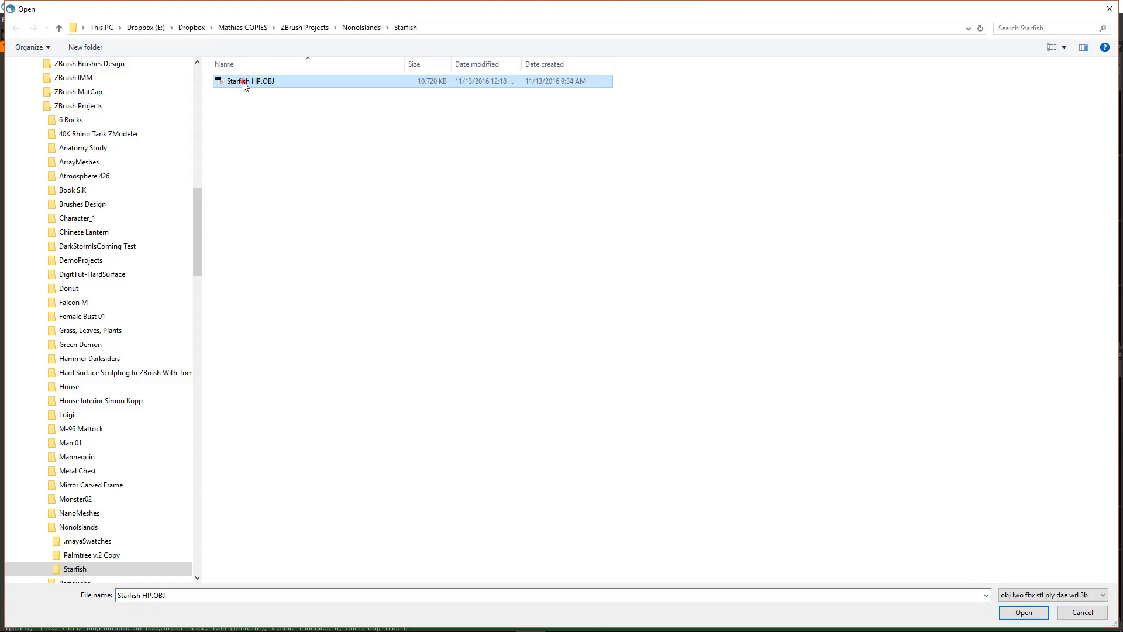
pyautogui.doubleClick(246, 83)
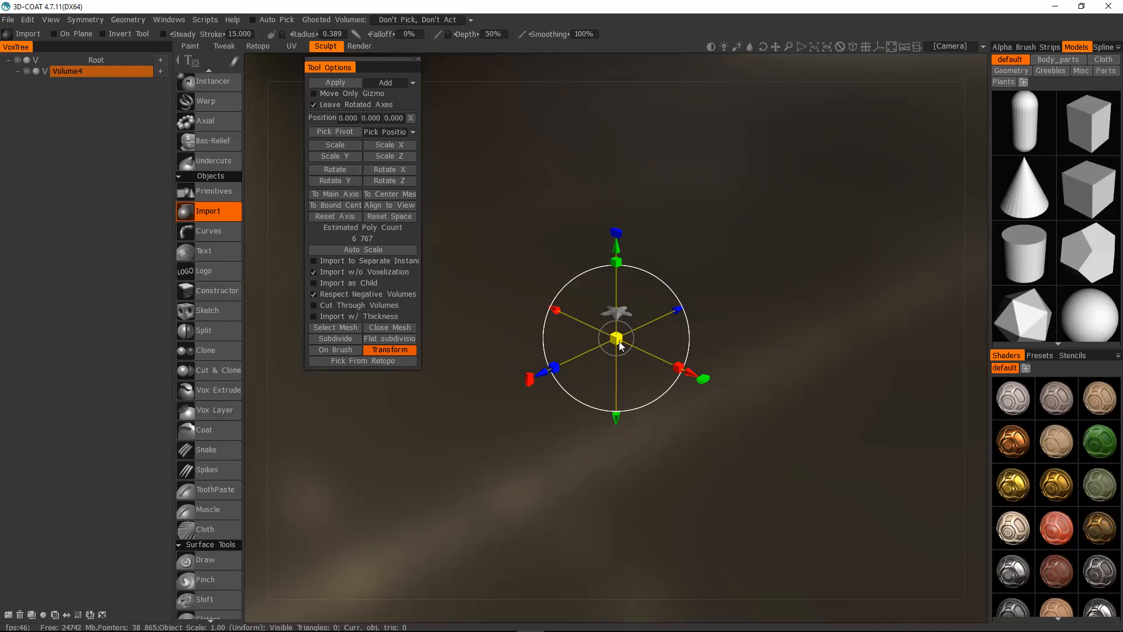
pyautogui.moveTo(619, 343); pyautogui.dragTo(725, 396)
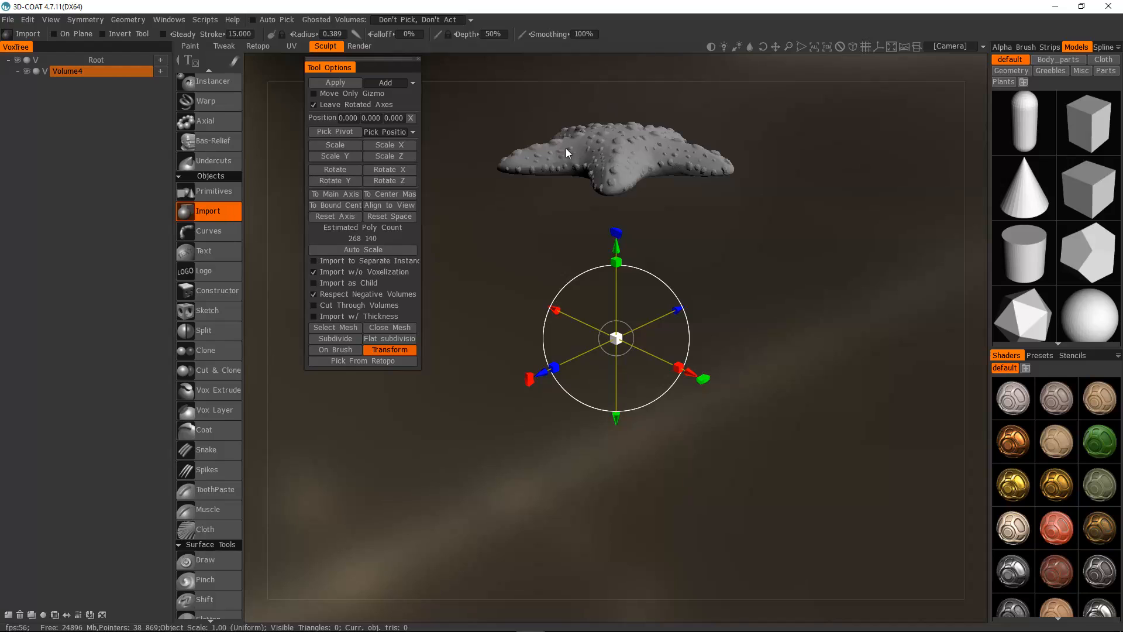
pyautogui.moveTo(740, 256); pyautogui.dragTo(701, 300)
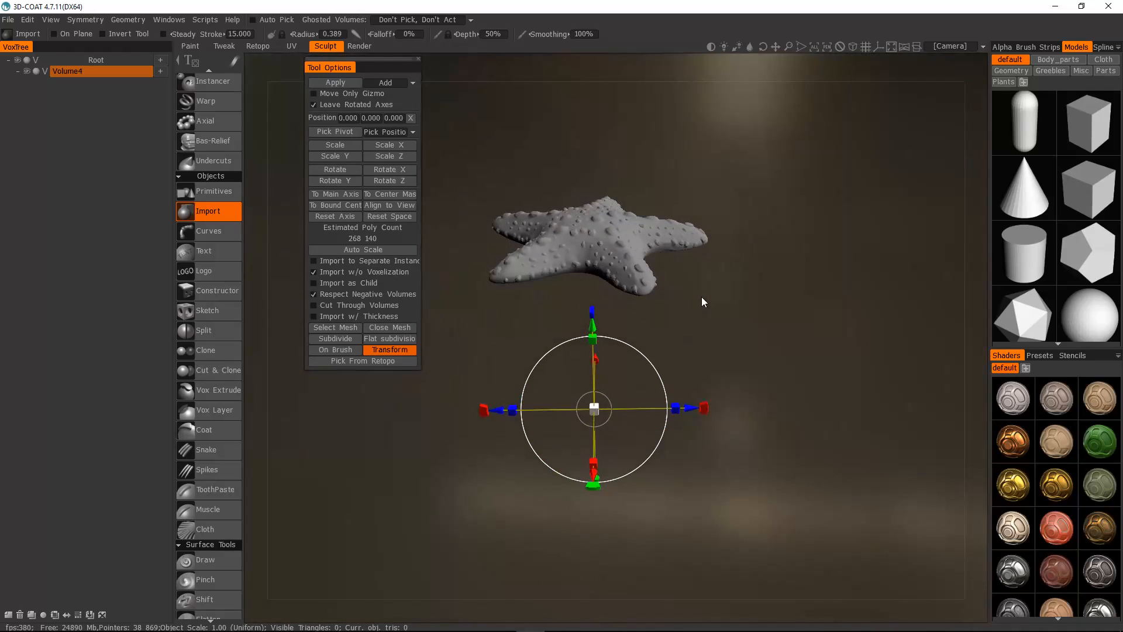
# Apply the starfish import, keeping its initial scale and position for export, and switch to the Retopo room
pyautogui.click(334, 83)
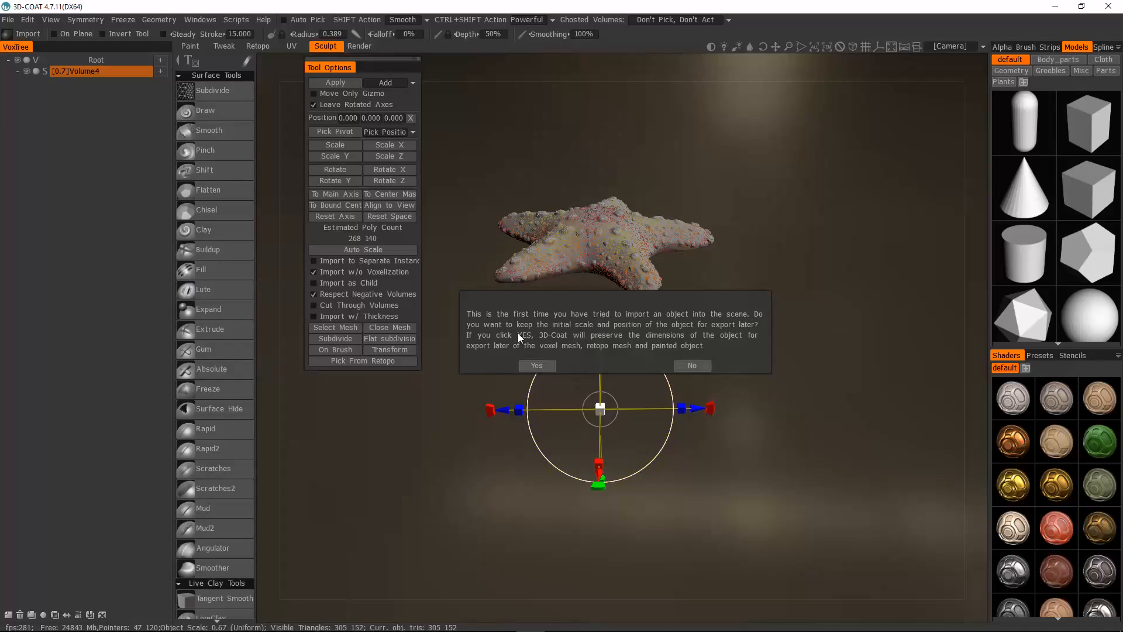
pyautogui.click(535, 364)
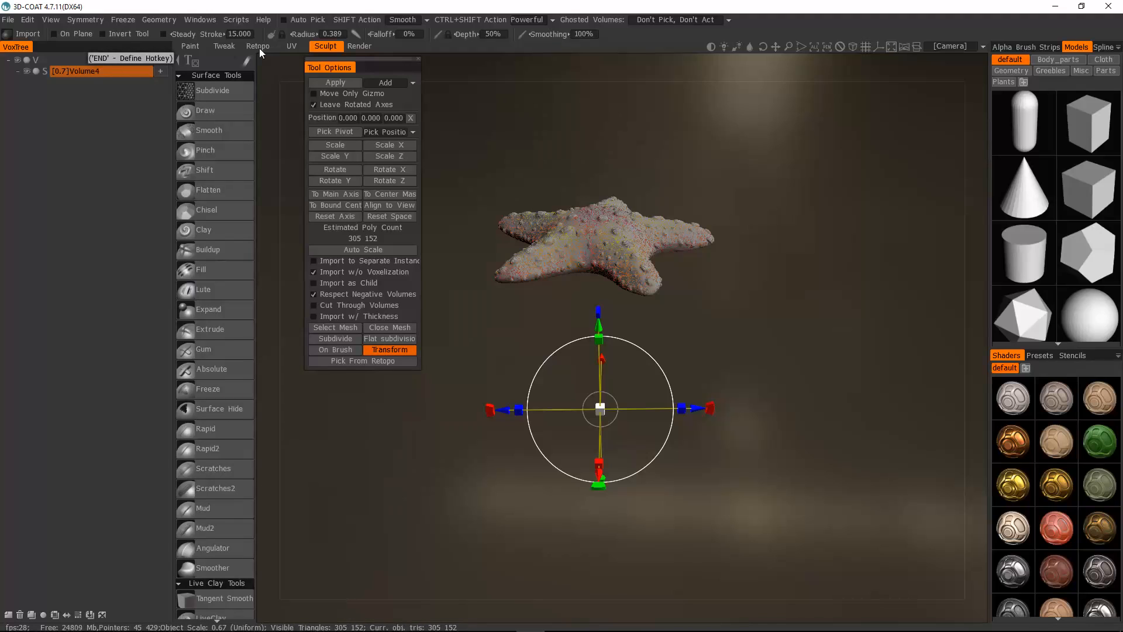
pyautogui.moveTo(746, 320); pyautogui.dragTo(398, 163)
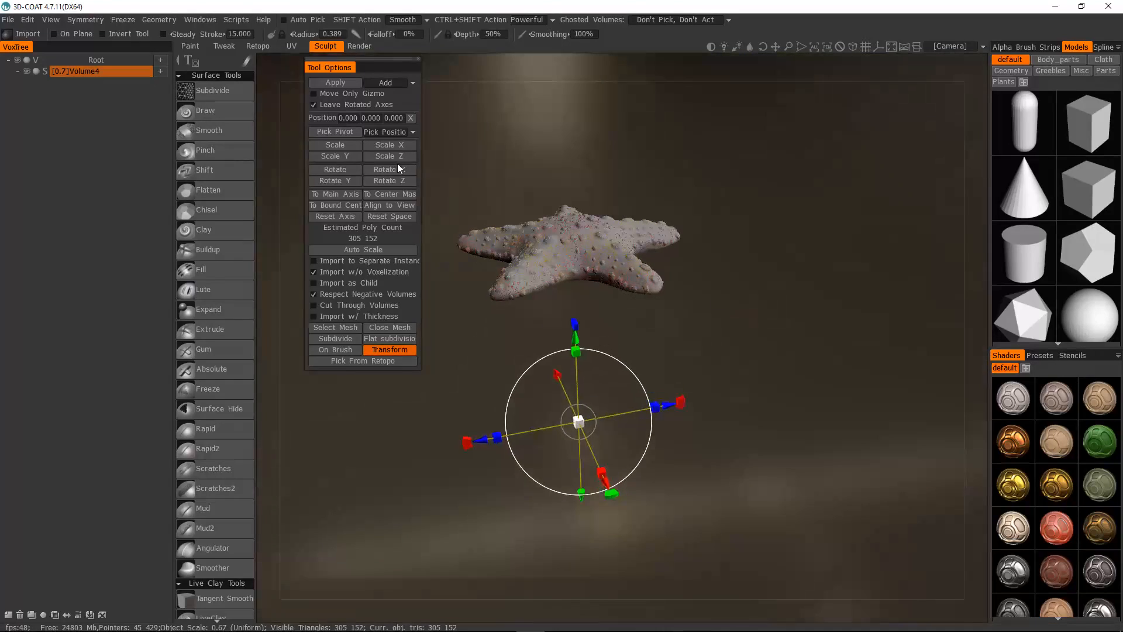
pyautogui.press('e')
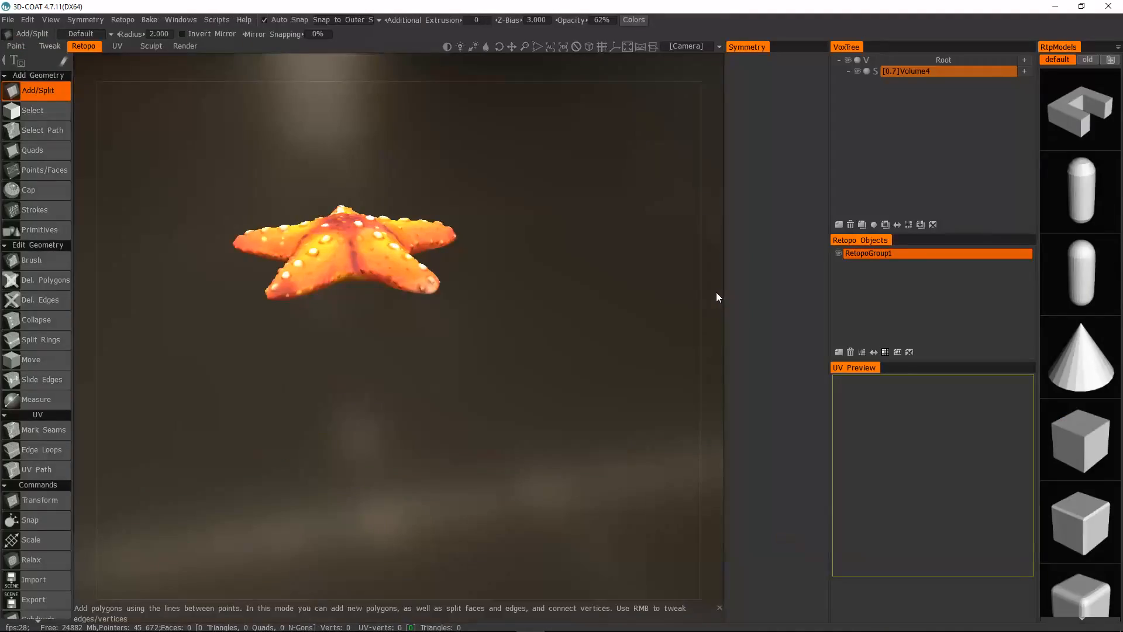
# Enable radial symmetry around the Y axis for the starfish with a radial order of 5
pyautogui.moveTo(579, 273)
pyautogui.mouseDown()
pyautogui.moveTo(596, 358)
pyautogui.moveTo(606, 281)
pyautogui.mouseUp()
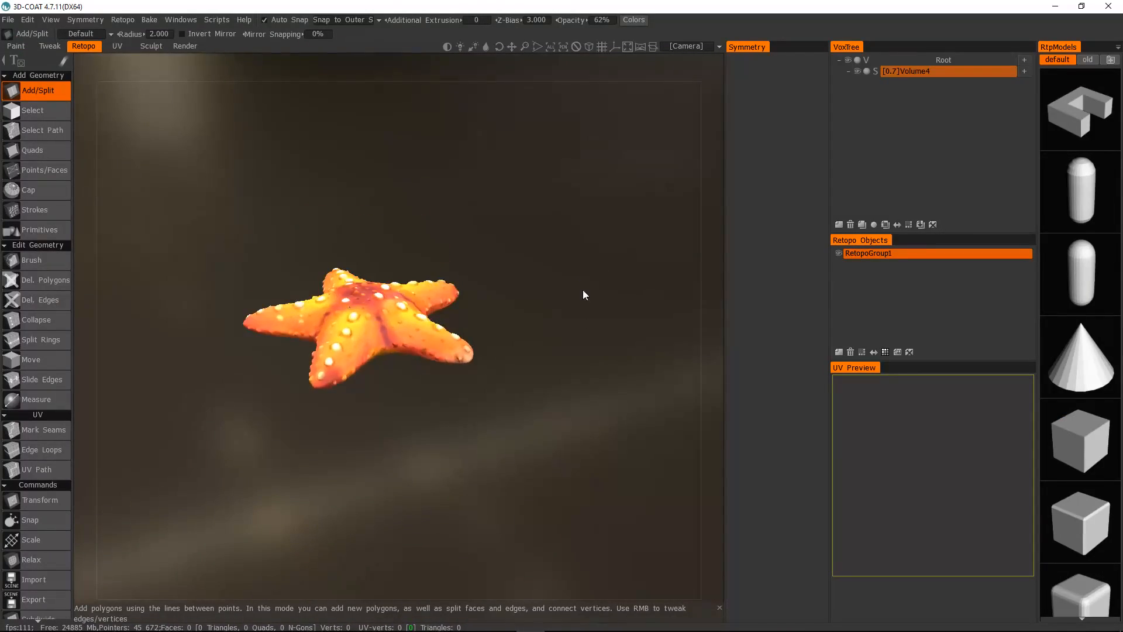
pyautogui.scroll(5, 584, 293)
pyautogui.moveTo(588, 238); pyautogui.dragTo(485, 475)
pyautogui.scroll(-5, 446, 462)
pyautogui.moveTo(440, 444)
pyautogui.mouseDown()
pyautogui.moveTo(454, 526)
pyautogui.moveTo(457, 447)
pyautogui.mouseUp()
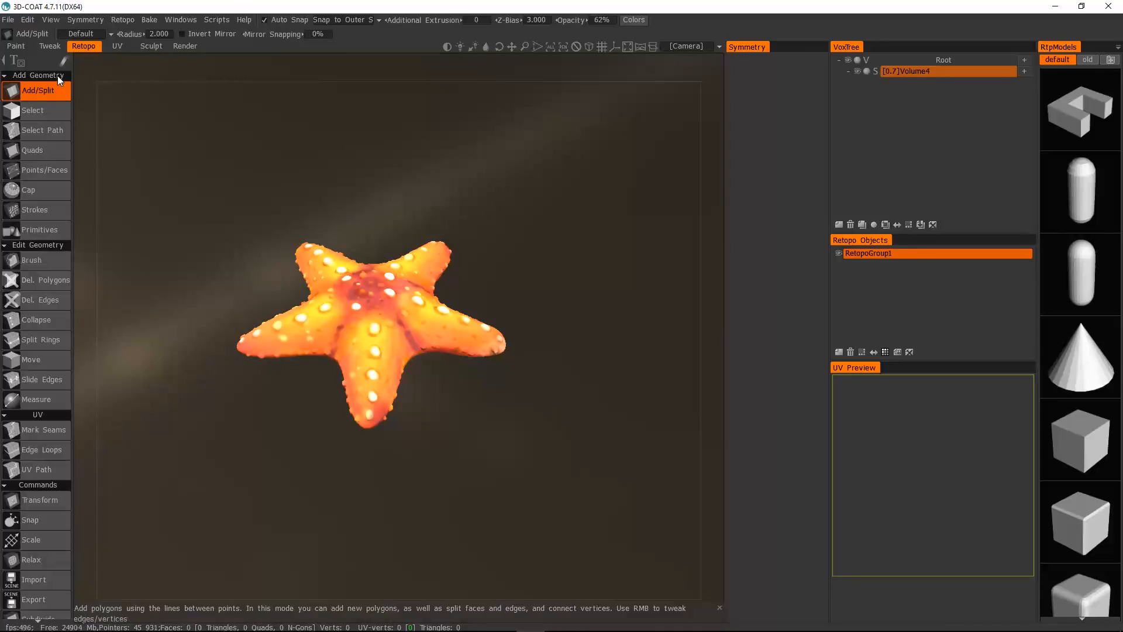
pyautogui.moveTo(167, 104); pyautogui.dragTo(546, 198)
pyautogui.scroll(4, 550, 175)
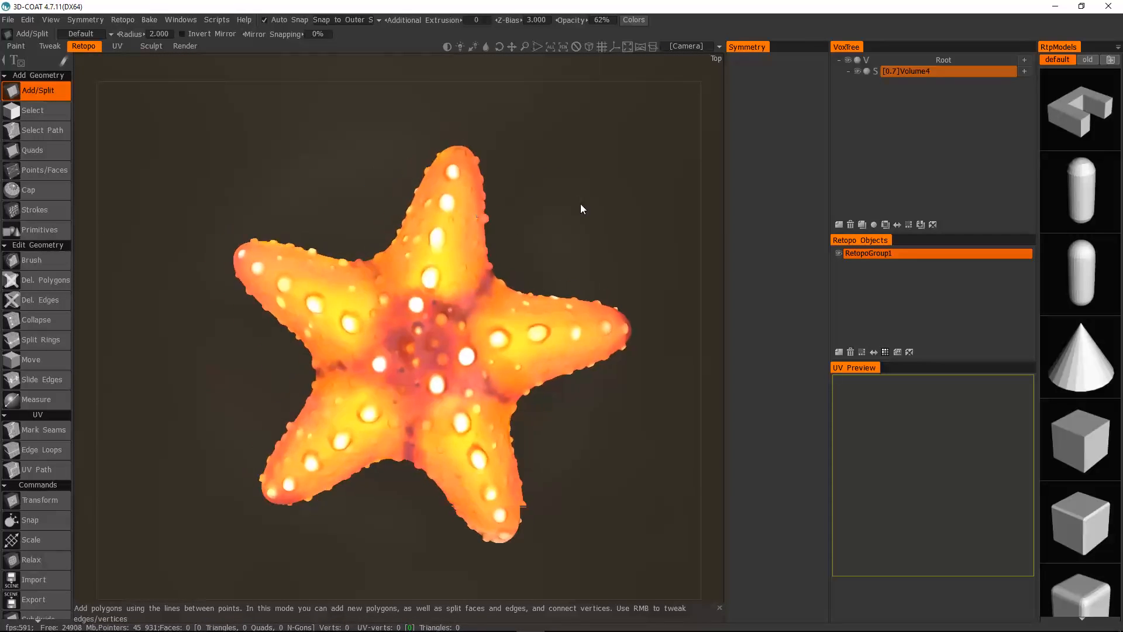
pyautogui.press('s')
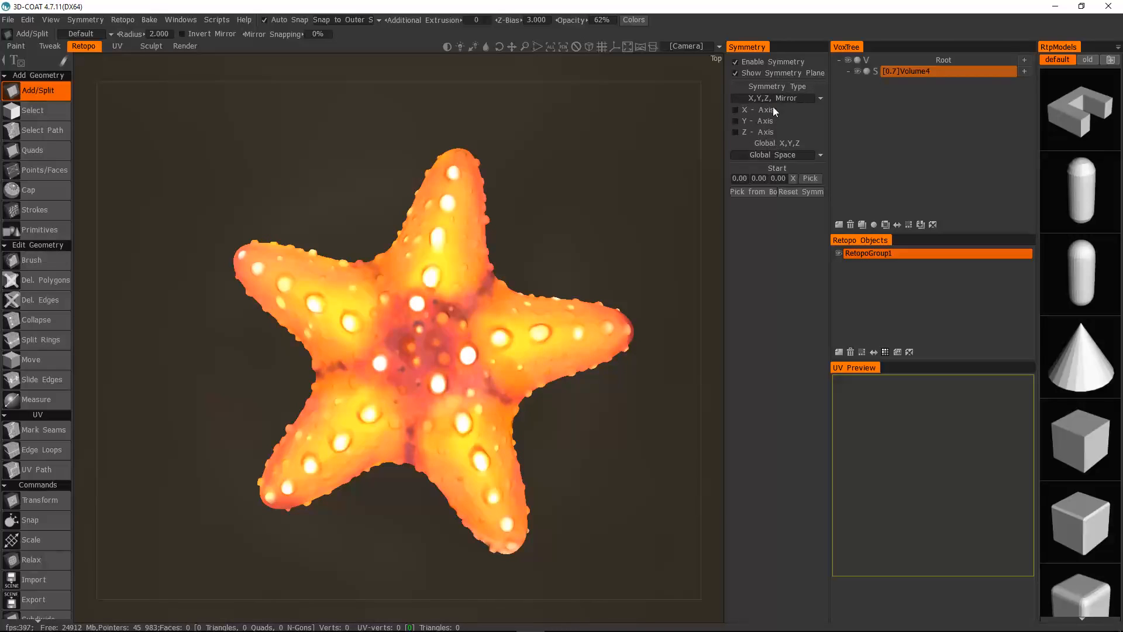
pyautogui.click(774, 123)
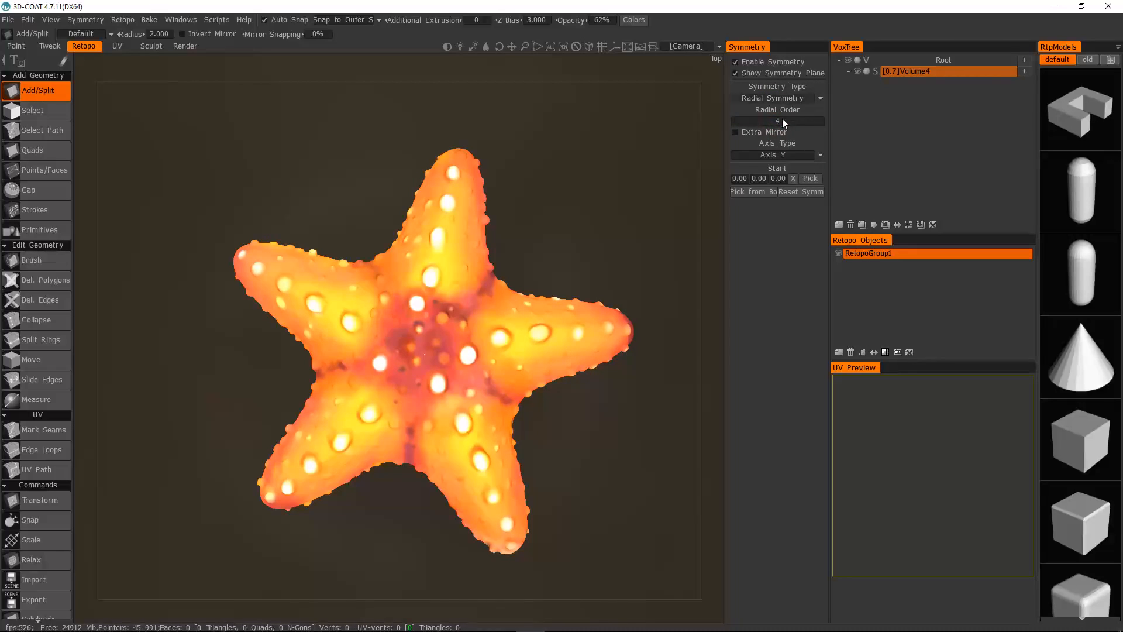
pyautogui.click(784, 121)
pyautogui.write('5')
pyautogui.press('Return')
# Use Points/Faces to place four points on one starfish arm and build the first retopo quad from them
pyautogui.moveTo(647, 177); pyautogui.dragTo(631, 220)
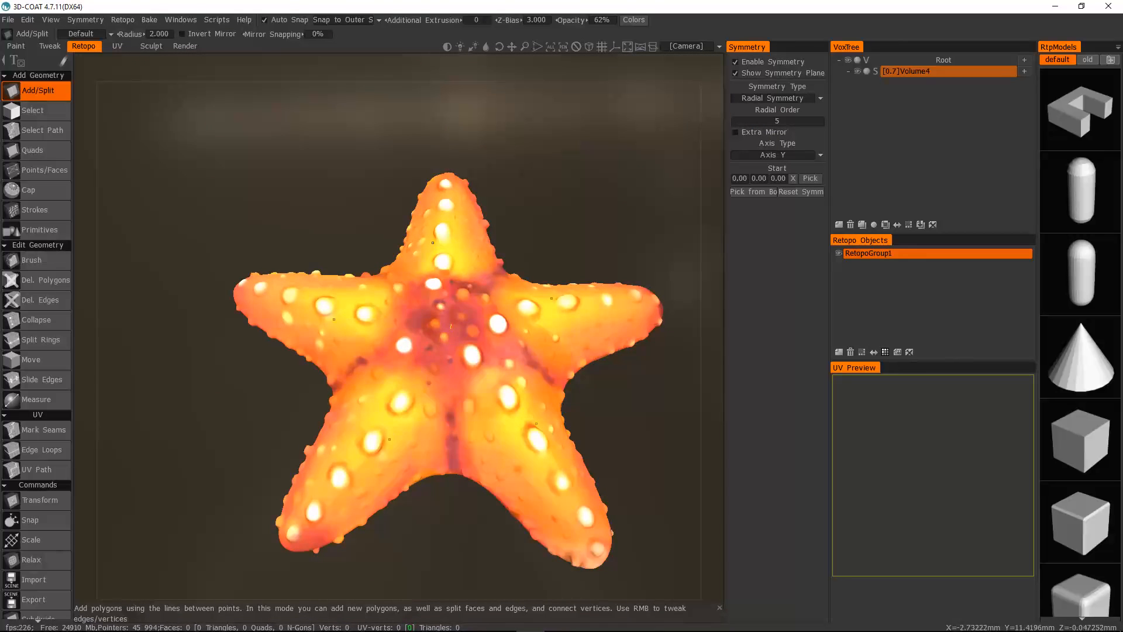
pyautogui.moveTo(551, 215); pyautogui.dragTo(550, 259)
pyautogui.moveTo(553, 205); pyautogui.dragTo(534, 244, button='middle')
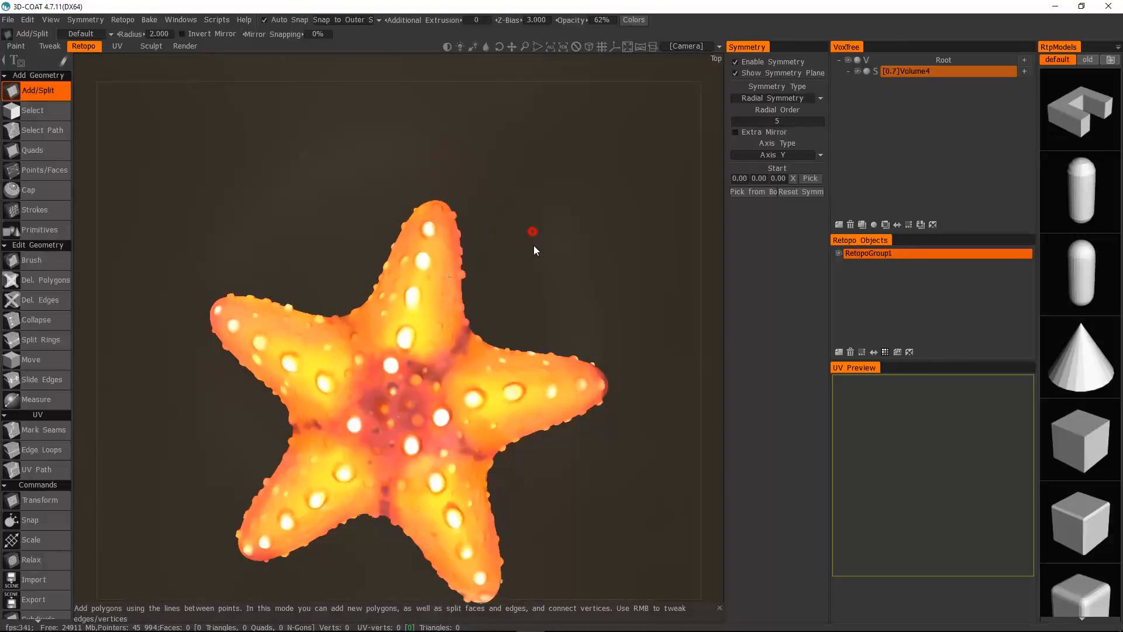
pyautogui.moveTo(513, 194); pyautogui.dragTo(521, 216, button='right')
pyautogui.moveTo(532, 244); pyautogui.dragTo(478, 357, button='middle')
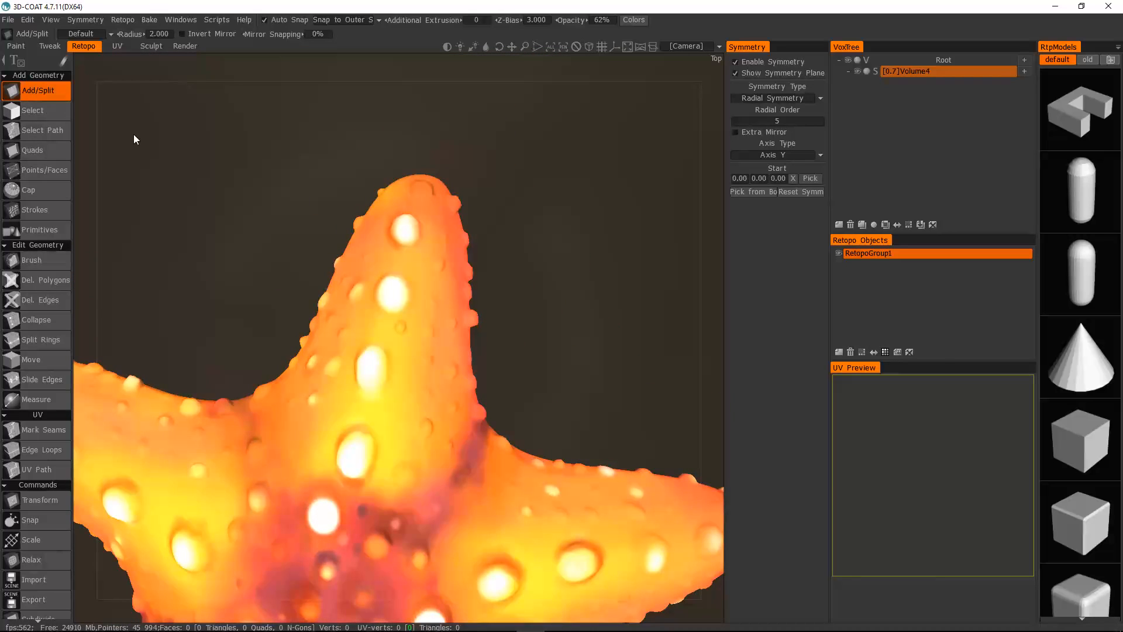
pyautogui.moveTo(393, 333); pyautogui.dragTo(396, 305, button='middle')
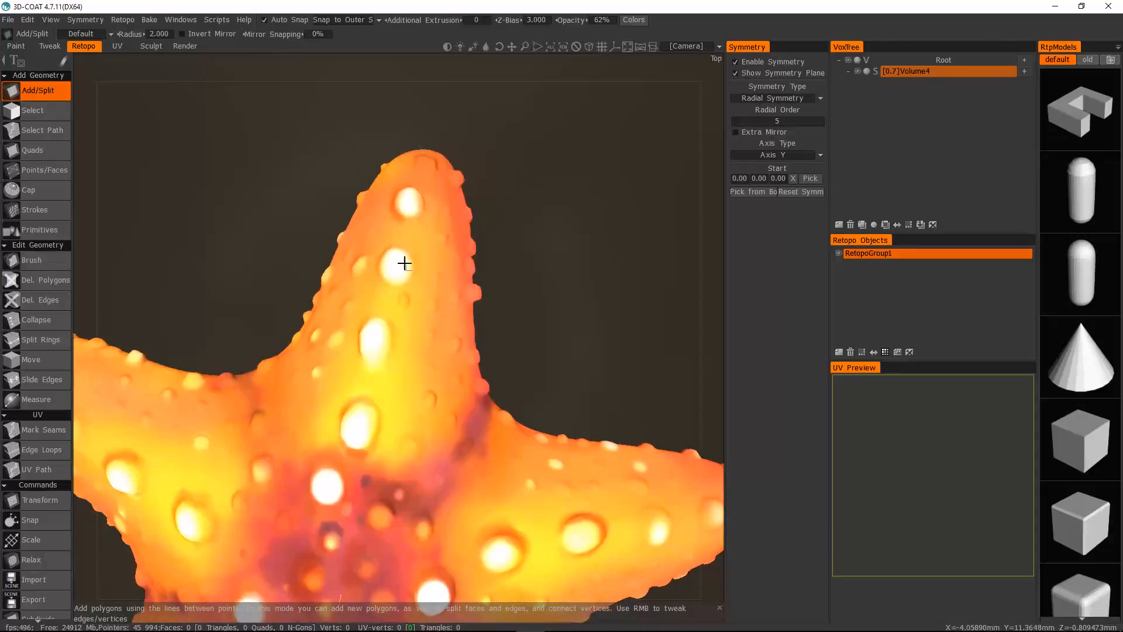
pyautogui.click(51, 170)
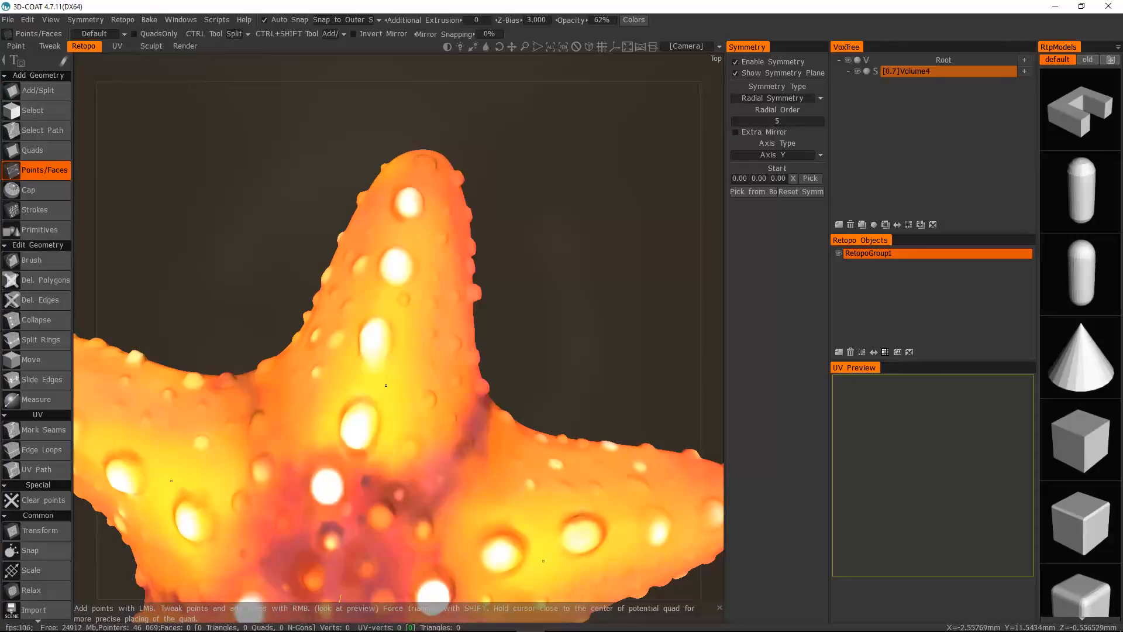
pyautogui.moveTo(547, 381); pyautogui.dragTo(434, 374)
pyautogui.click(414, 359)
pyautogui.keyDown('alt'); pyautogui.moveTo(423, 251); pyautogui.dragTo(413, 340); pyautogui.keyUp('alt')
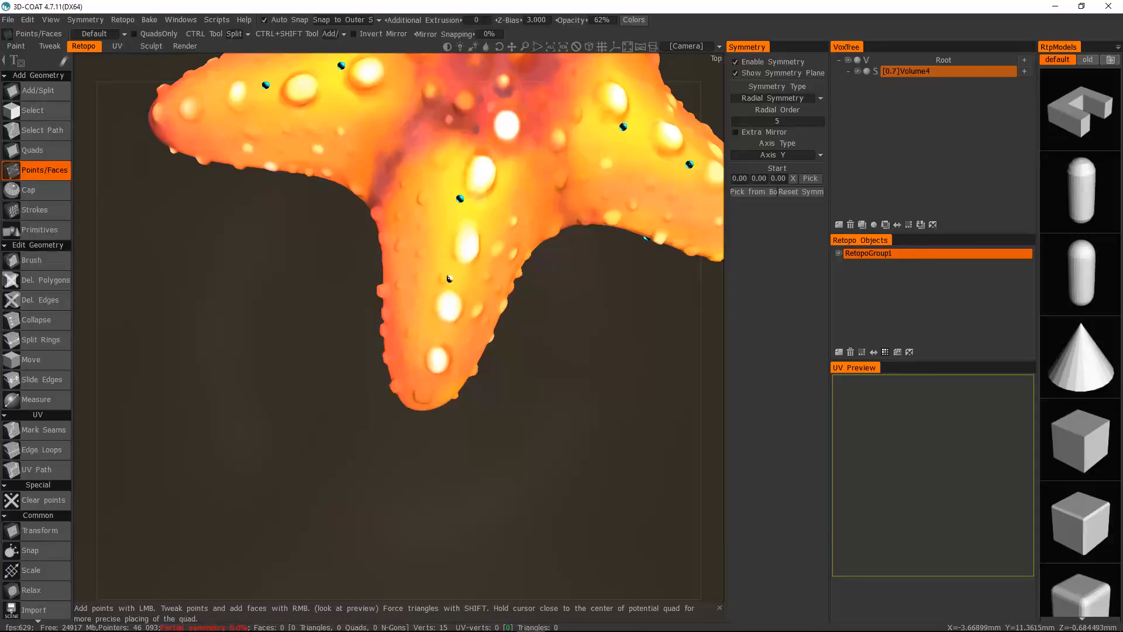
pyautogui.keyDown('alt'); pyautogui.moveTo(378, 268); pyautogui.dragTo(260, 104); pyautogui.keyUp('alt')
pyautogui.keyDown('alt'); pyautogui.moveTo(365, 243); pyautogui.dragTo(436, 286); pyautogui.keyUp('alt')
pyautogui.rightClick(357, 236)
pyautogui.keyDown('alt'); pyautogui.moveTo(437, 286); pyautogui.dragTo(428, 328, button='right'); pyautogui.keyUp('alt')
pyautogui.keyDown('alt'); pyautogui.moveTo(429, 328); pyautogui.dragTo(480, 337); pyautogui.keyUp('alt')
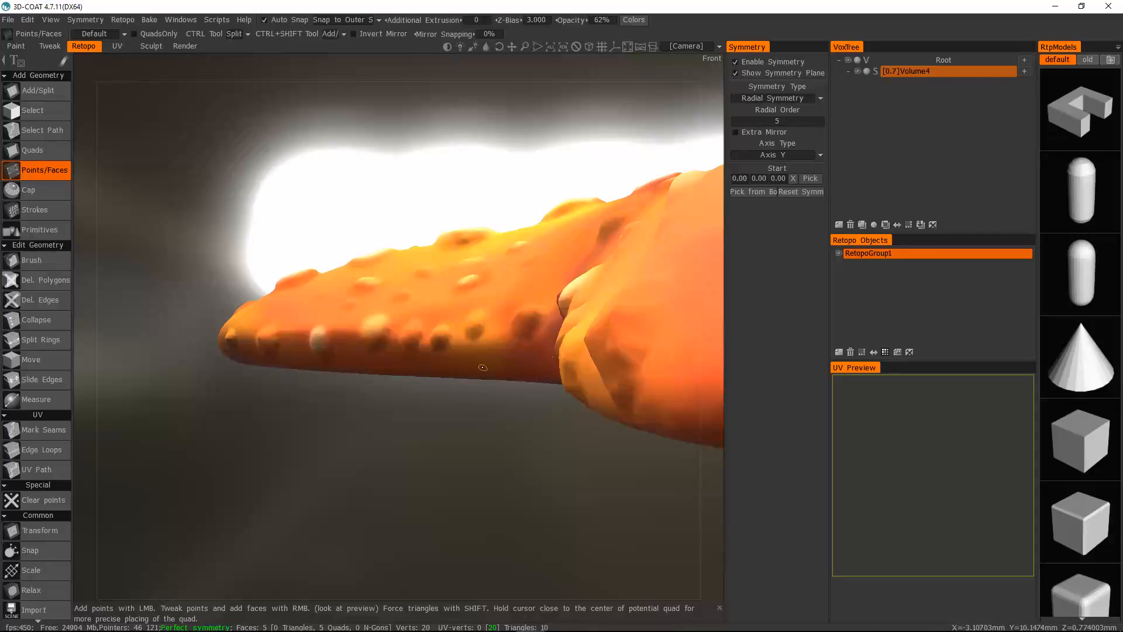
pyautogui.click(380, 369)
pyautogui.moveTo(426, 301)
pyautogui.keyDown('alt'); pyautogui.mouseDown()
pyautogui.moveTo(413, 295)
pyautogui.moveTo(461, 288)
pyautogui.moveTo(447, 300)
pyautogui.mouseUp(); pyautogui.keyUp('alt')
pyautogui.keyDown('alt'); pyautogui.moveTo(403, 266); pyautogui.dragTo(387, 233); pyautogui.keyUp('alt')
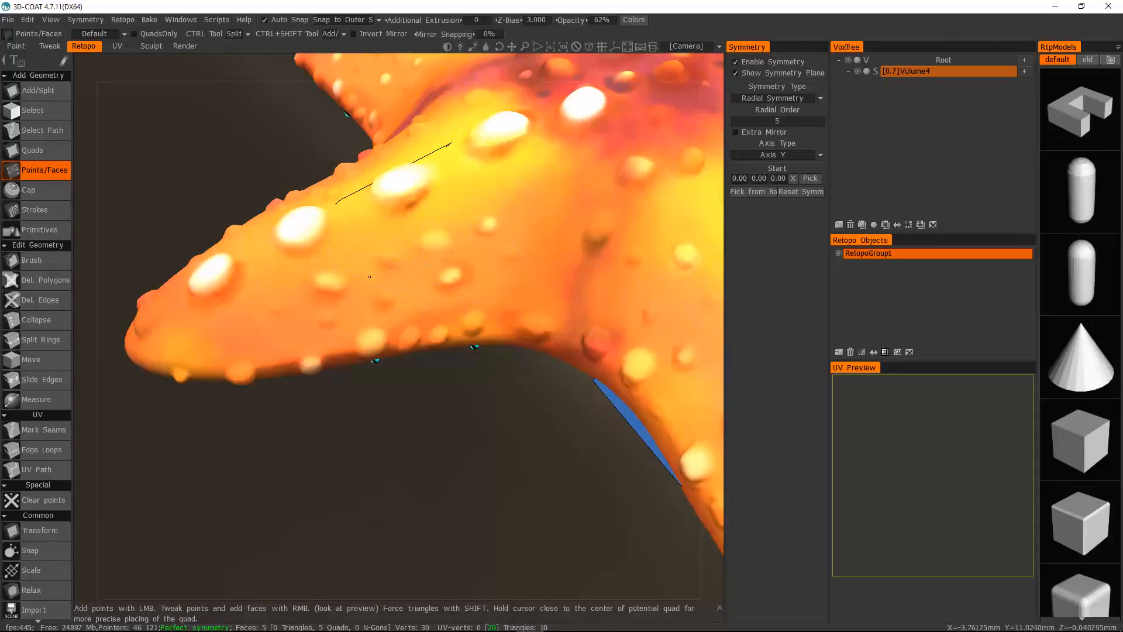
pyautogui.keyDown('alt'); pyautogui.moveTo(331, 376); pyautogui.dragTo(243, 288); pyautogui.keyUp('alt')
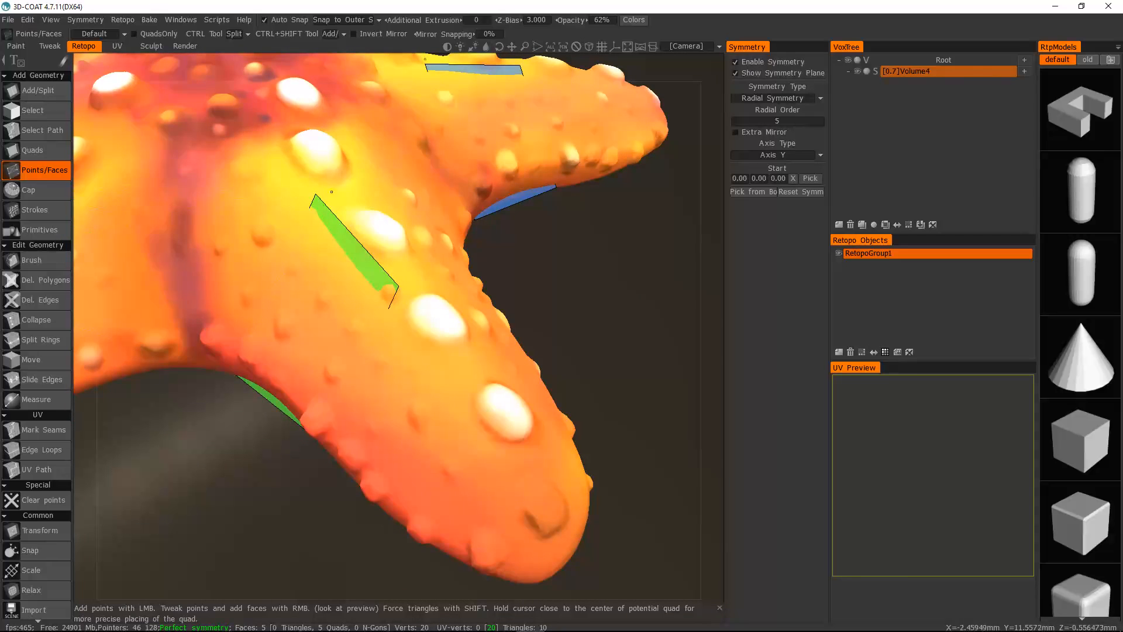
pyautogui.scroll(-4, 392, 258)
pyautogui.keyDown('alt'); pyautogui.moveTo(319, 277); pyautogui.dragTo(346, 276); pyautogui.keyUp('alt')
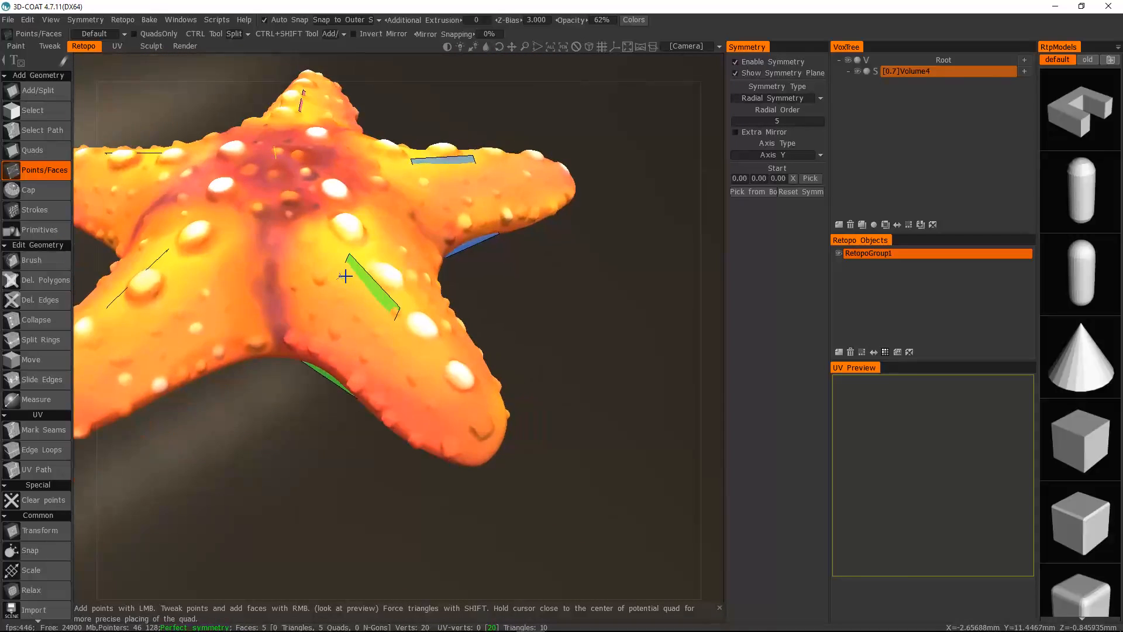
# Activate the Quads tool with the edge extrusion method set to 2-Click Method
pyautogui.click(41, 153)
pyautogui.keyDown('alt'); pyautogui.moveTo(175, 246); pyautogui.dragTo(466, 300); pyautogui.keyUp('alt')
pyautogui.scroll(4, 493, 311)
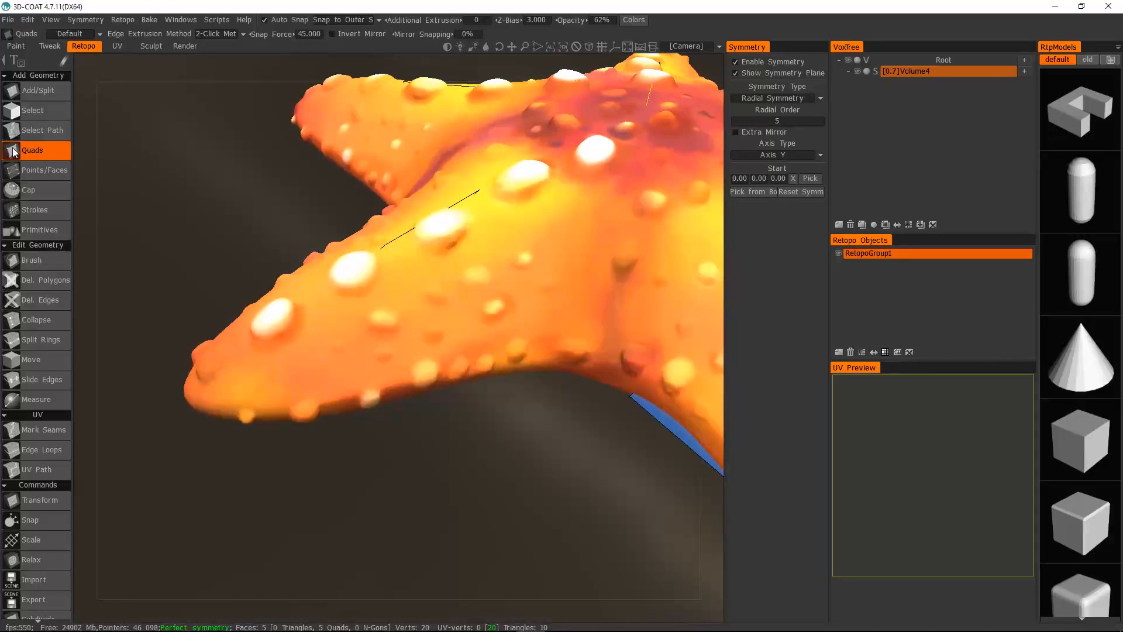
pyautogui.scroll(2, 496, 306)
pyautogui.click(218, 33)
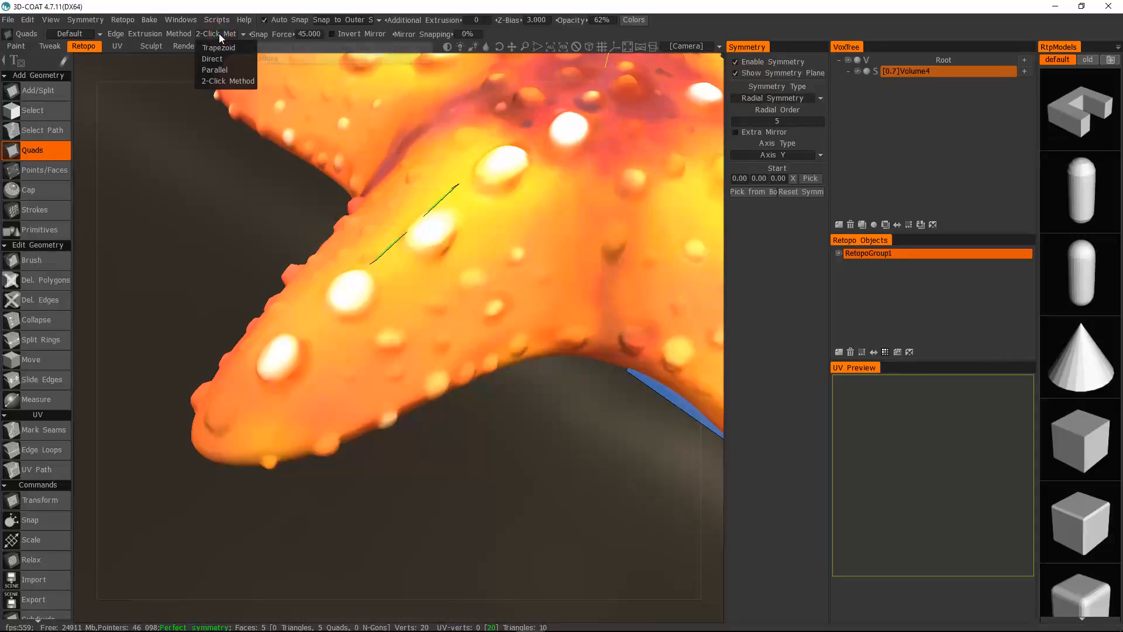
pyautogui.click(224, 79)
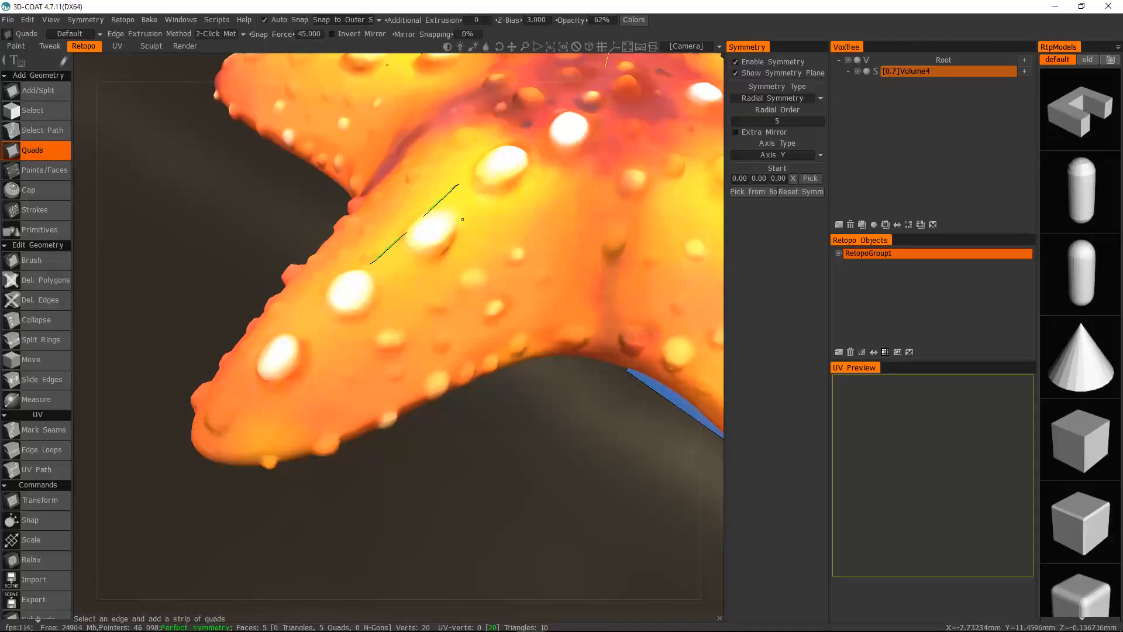
pyautogui.click(422, 216)
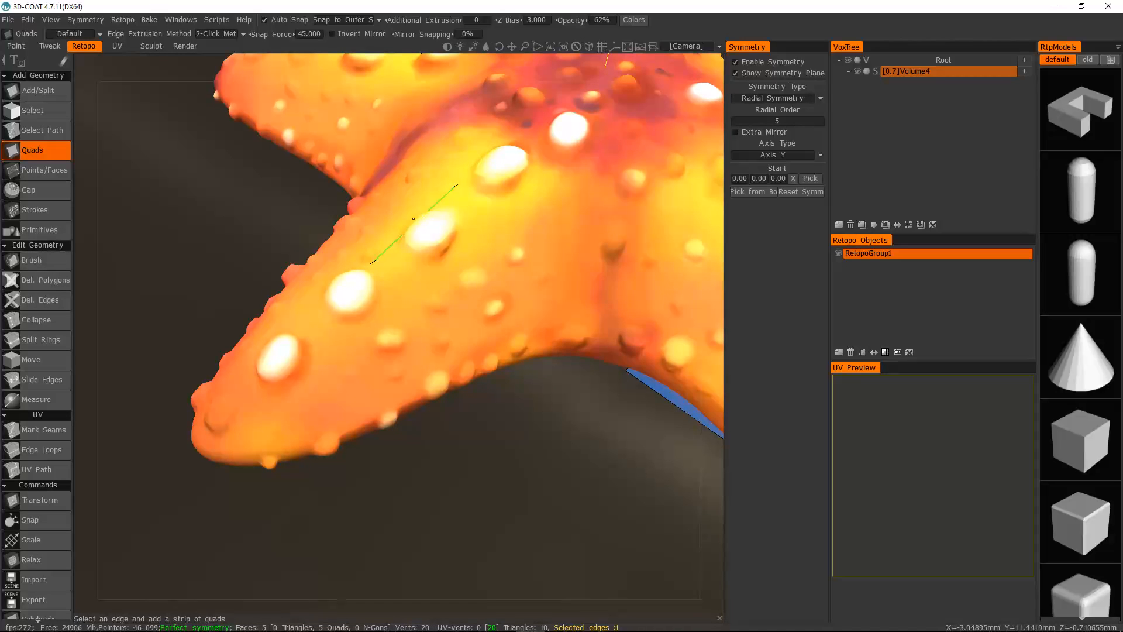
pyautogui.click(416, 221)
pyautogui.moveTo(538, 286)
pyautogui.keyDown('alt'); pyautogui.mouseDown()
pyautogui.moveTo(636, 261)
pyautogui.moveTo(461, 256)
pyautogui.moveTo(535, 297)
pyautogui.mouseUp(); pyautogui.keyUp('alt')
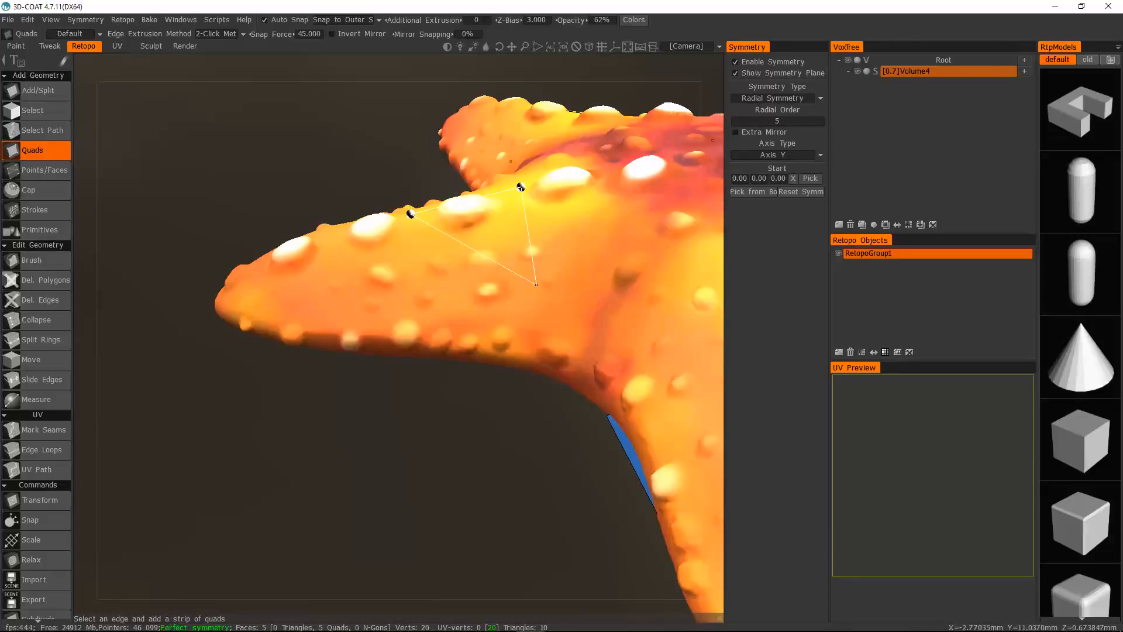
pyautogui.click(536, 284)
pyautogui.keyDown('alt'); pyautogui.moveTo(521, 394); pyautogui.dragTo(509, 355); pyautogui.keyUp('alt')
pyautogui.hotkey('ctrl', 'z')
# Extrude the quad's ridge edge down the other side of the arm using the 2-Click Method
pyautogui.keyDown('alt'); pyautogui.moveTo(431, 253); pyautogui.dragTo(496, 287); pyautogui.keyUp('alt')
pyautogui.click(199, 33)
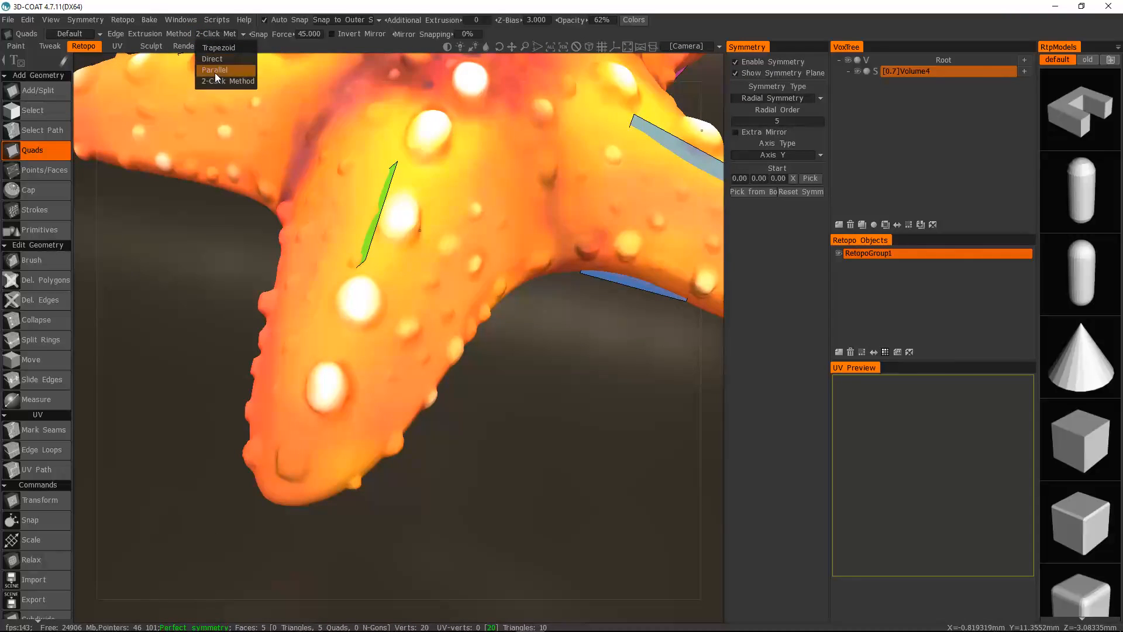
pyautogui.click(217, 80)
pyautogui.keyDown('alt'); pyautogui.moveTo(419, 210); pyautogui.dragTo(462, 252); pyautogui.keyUp('alt')
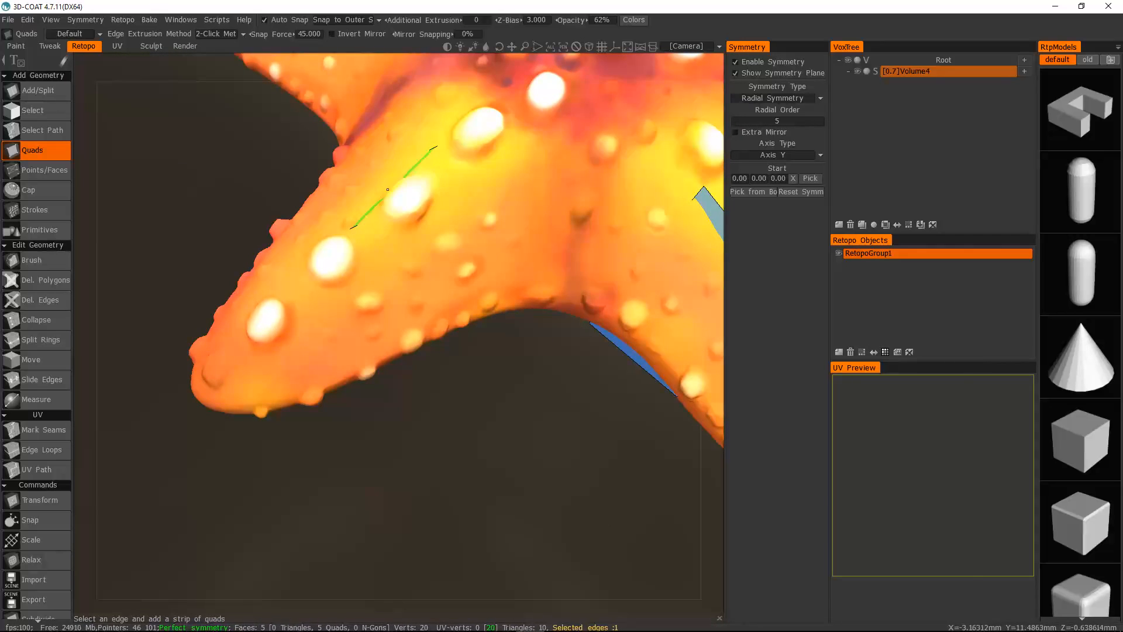
pyautogui.keyDown('alt'); pyautogui.moveTo(352, 228); pyautogui.dragTo(433, 214); pyautogui.keyUp('alt')
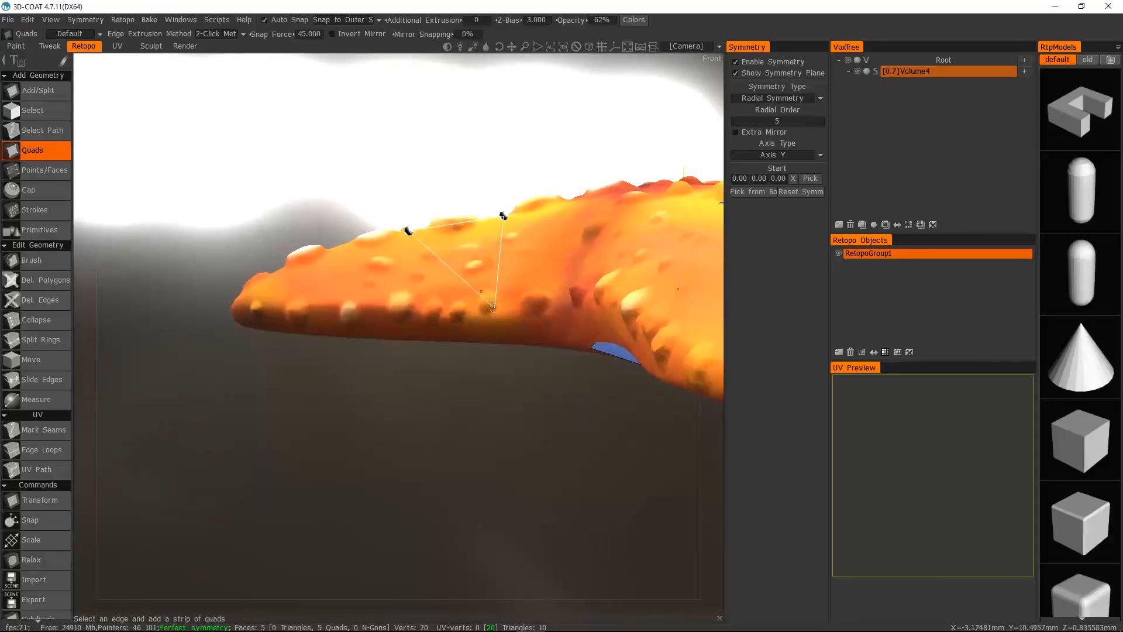
pyautogui.click(398, 338)
pyautogui.keyDown('alt'); pyautogui.moveTo(398, 338); pyautogui.dragTo(518, 320); pyautogui.keyUp('alt')
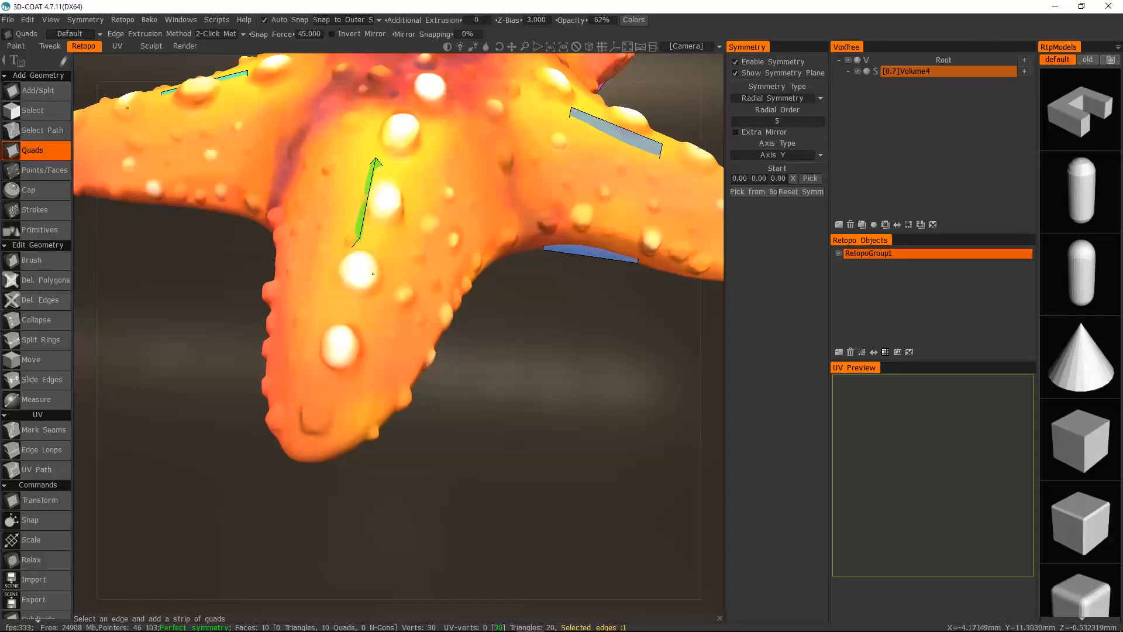
# With the sculpt temporarily hidden, select the two edges of the arm's quads that face the arm tip
pyautogui.click(848, 60)
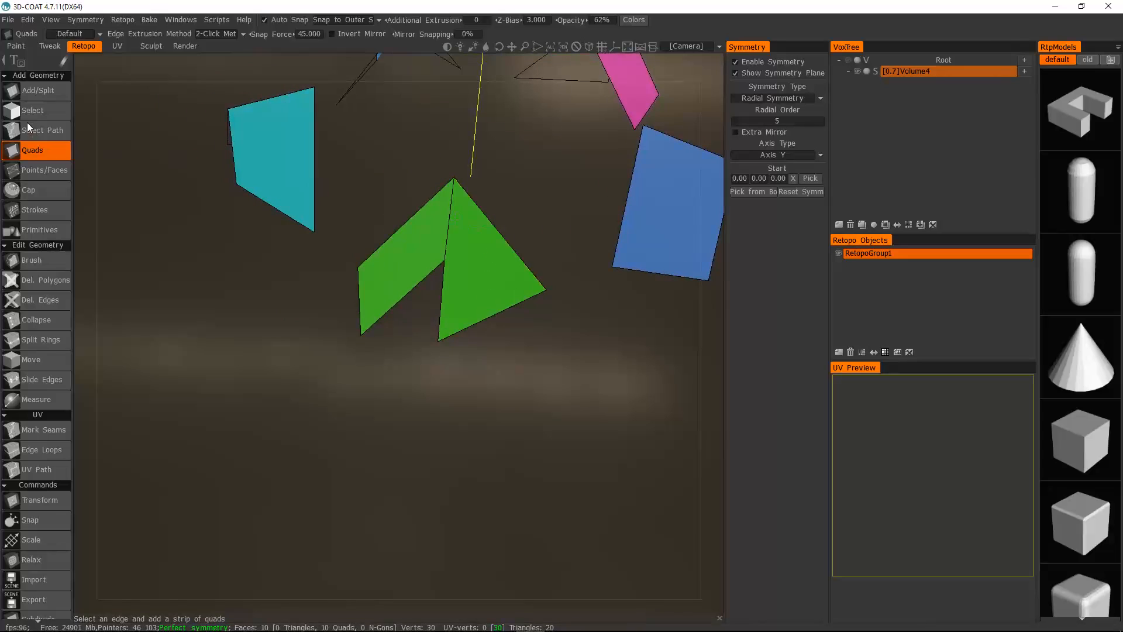
pyautogui.click(65, 112)
pyautogui.click(416, 283)
pyautogui.keyDown('shift'); pyautogui.click(435, 311); pyautogui.keyUp('shift')
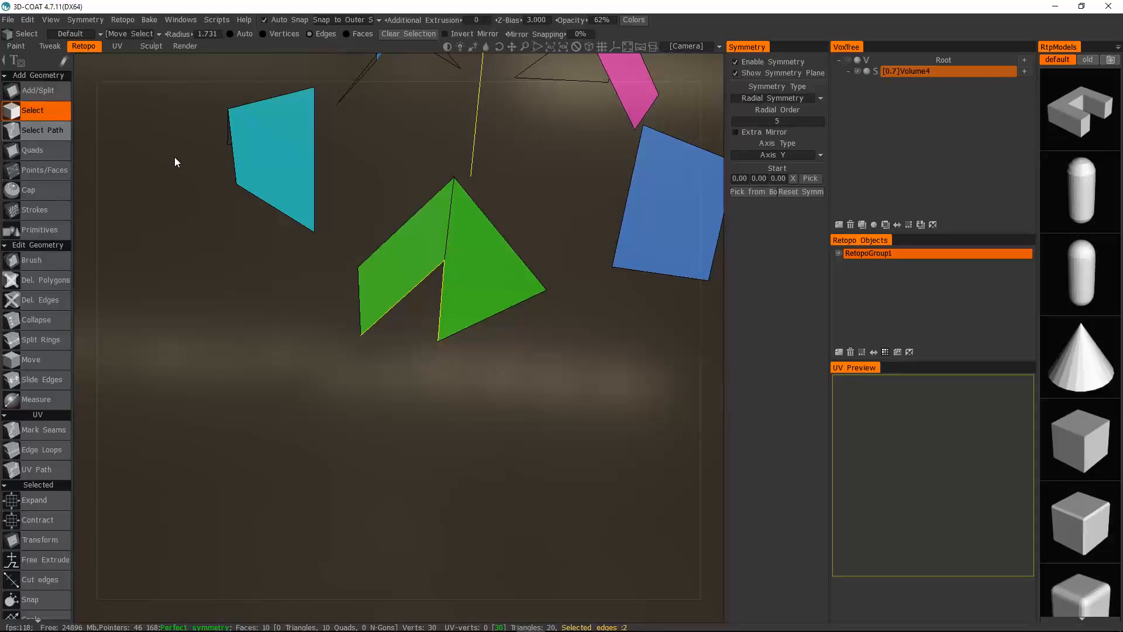
pyautogui.click(848, 61)
pyautogui.keyDown('alt'); pyautogui.moveTo(543, 281); pyautogui.dragTo(357, 274); pyautogui.keyUp('alt')
pyautogui.scroll(-5, 353, 276)
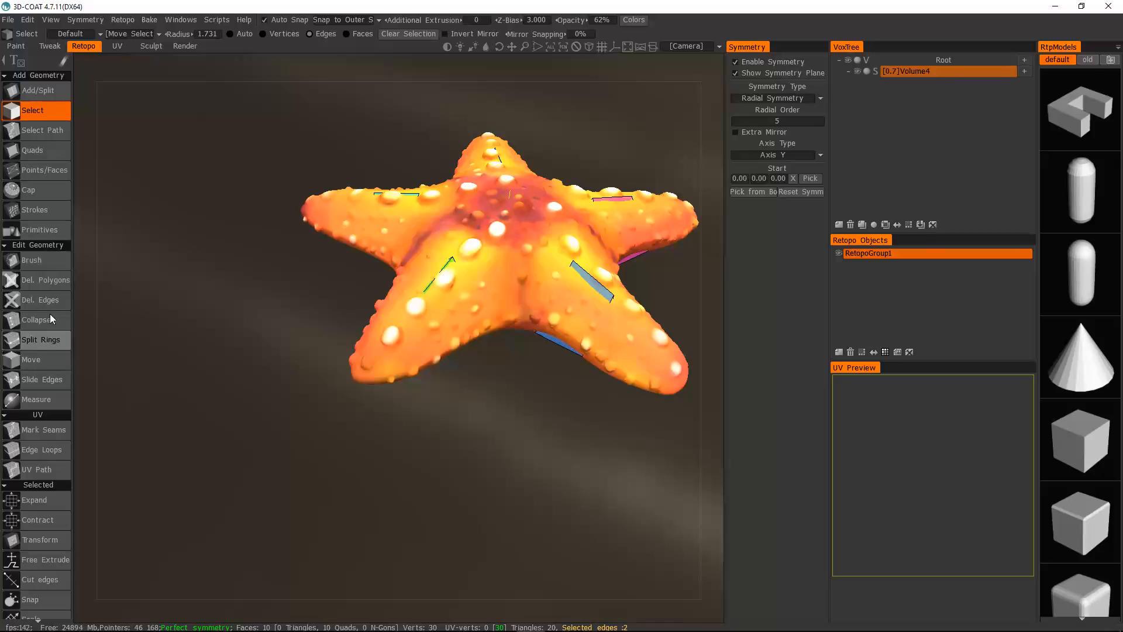
# Free Extrude the two selected edges to the arm tip and snap the new faces to the sculpt surface
pyautogui.click(51, 560)
pyautogui.moveTo(535, 334); pyautogui.dragTo(514, 342)
pyautogui.moveTo(483, 253); pyautogui.dragTo(444, 307)
pyautogui.moveTo(484, 384); pyautogui.dragTo(549, 268)
pyautogui.moveTo(45, 490); pyautogui.dragTo(68, 289)
pyautogui.click(32, 395)
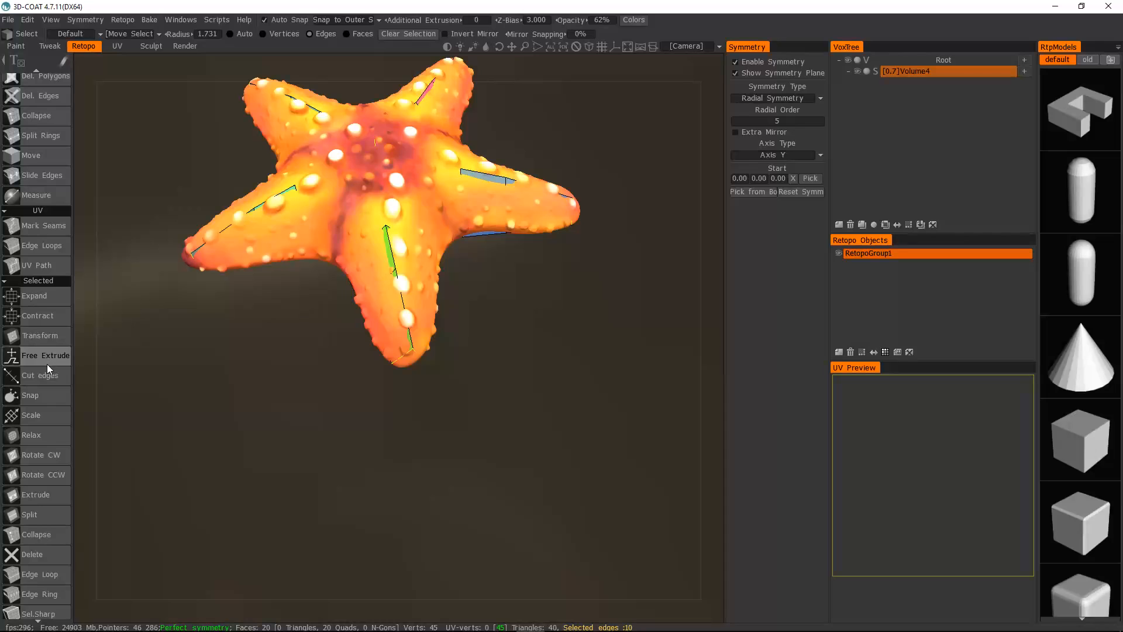
# Check the extruded strips without the sculpt and adjust the lower vertex at the arm tip with Add/Split
pyautogui.click(849, 61)
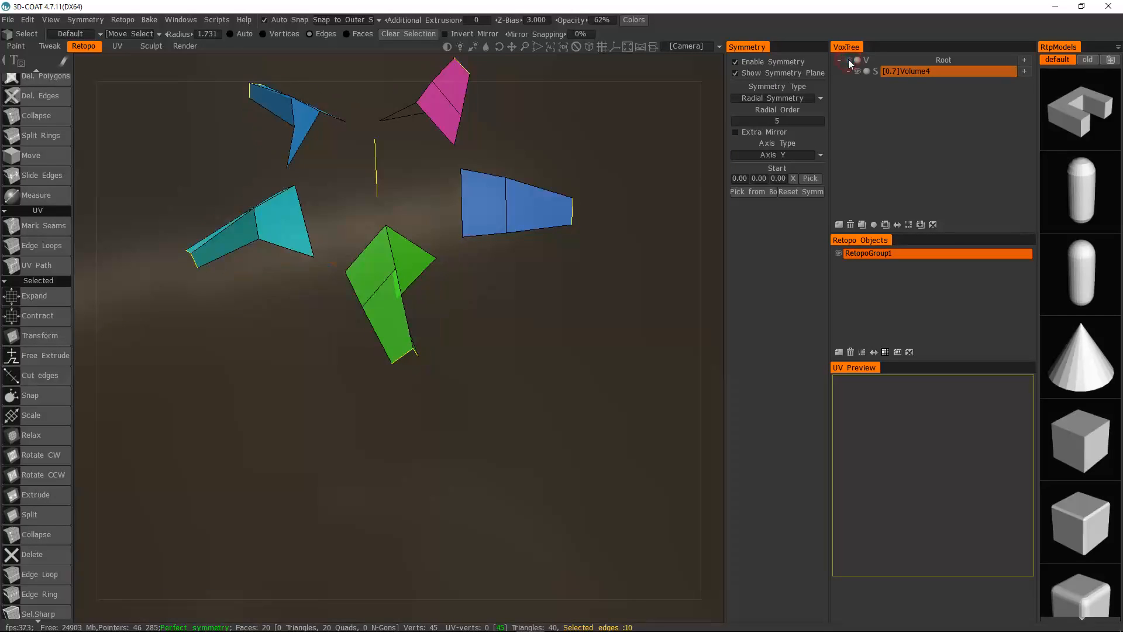
pyautogui.moveTo(520, 286); pyautogui.dragTo(411, 266, button='middle')
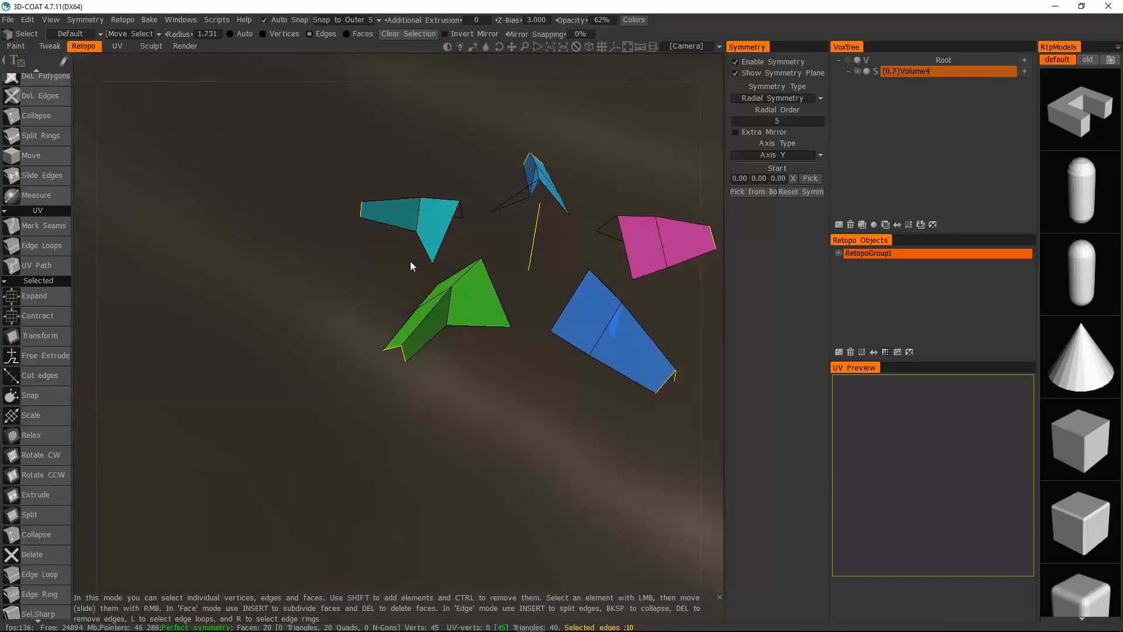
pyautogui.scroll(5, 53, 133)
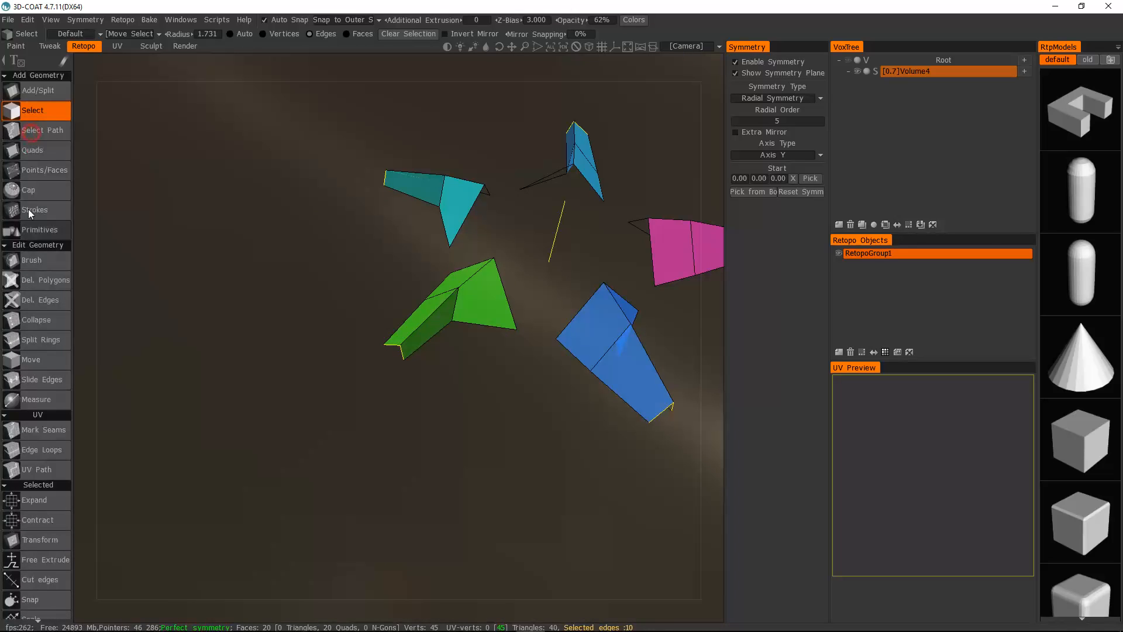
pyautogui.click(36, 91)
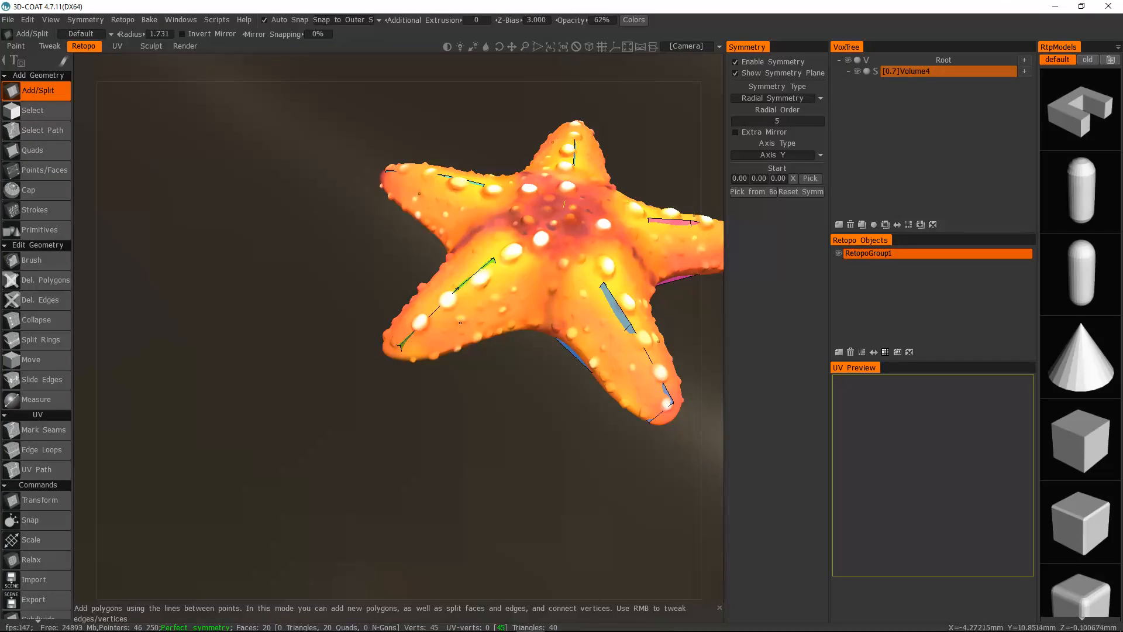
pyautogui.click(462, 320)
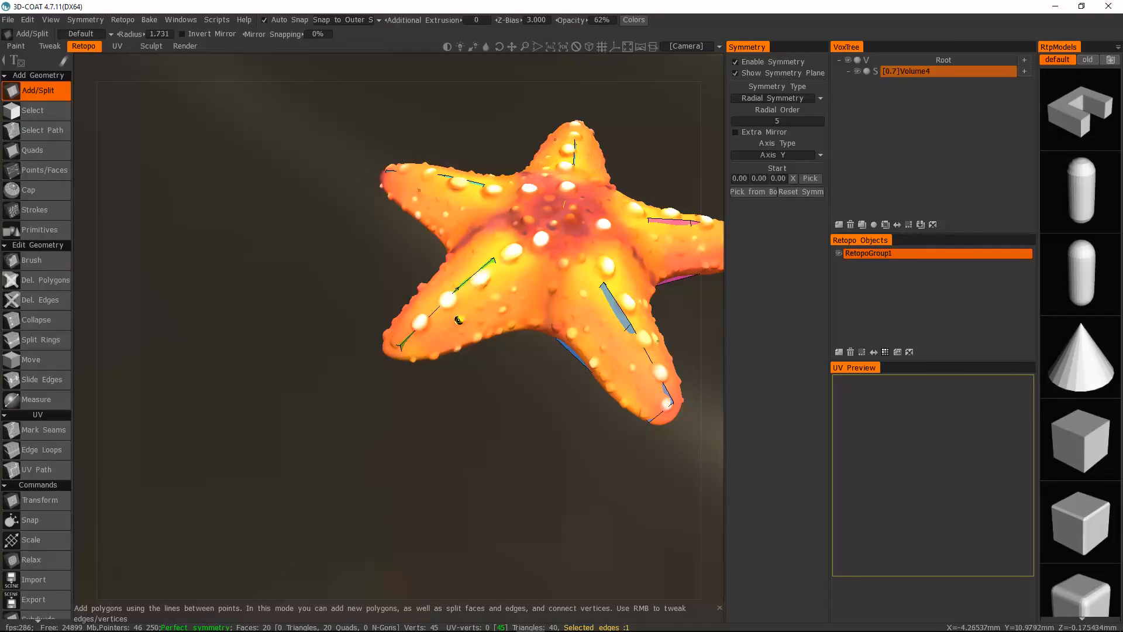
pyautogui.click(453, 319)
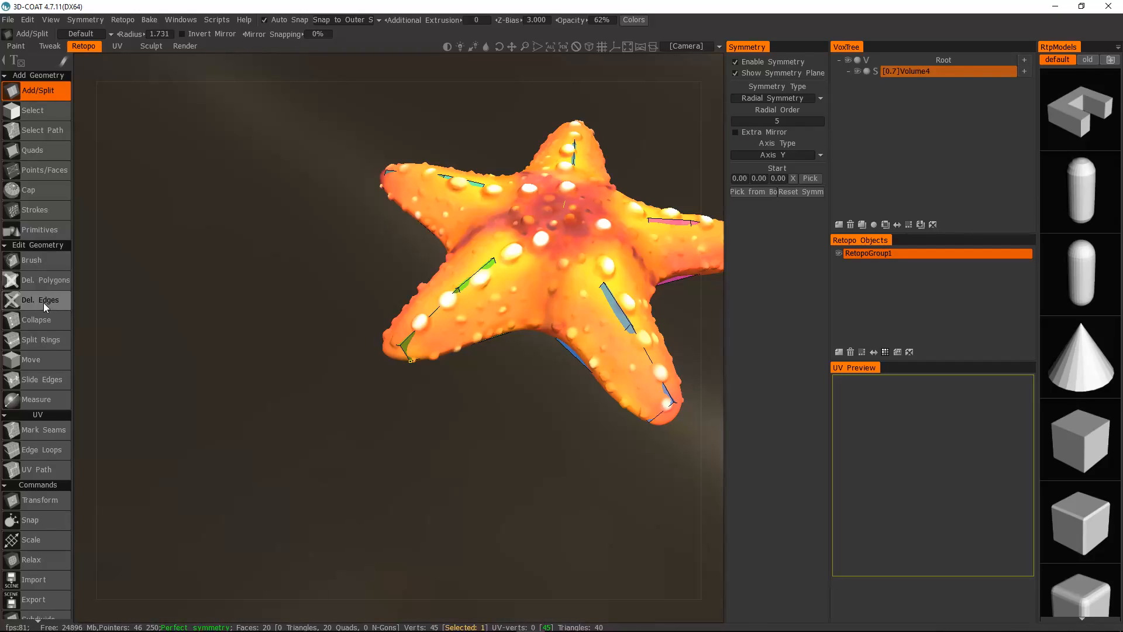
# Split the arm's quads lengthwise on both sides of the ridge with Split Rings
pyautogui.click(41, 339)
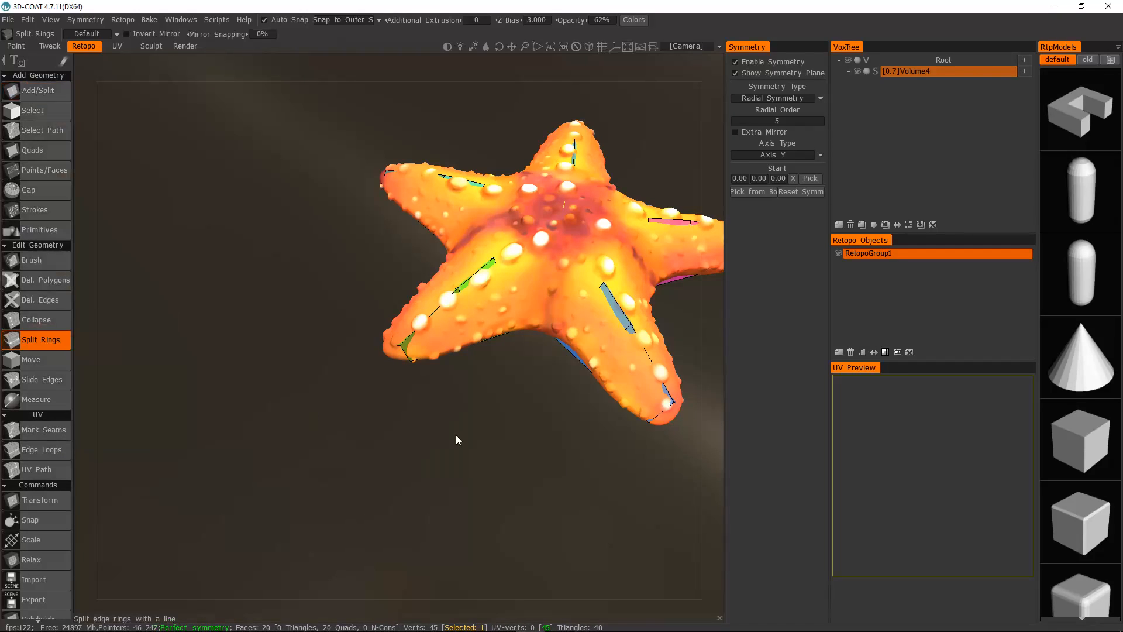
pyautogui.moveTo(455, 434); pyautogui.dragTo(502, 369)
pyautogui.moveTo(503, 368); pyautogui.dragTo(497, 386, button='middle')
pyautogui.moveTo(497, 386); pyautogui.dragTo(491, 444, button='right')
pyautogui.moveTo(498, 388); pyautogui.dragTo(442, 329)
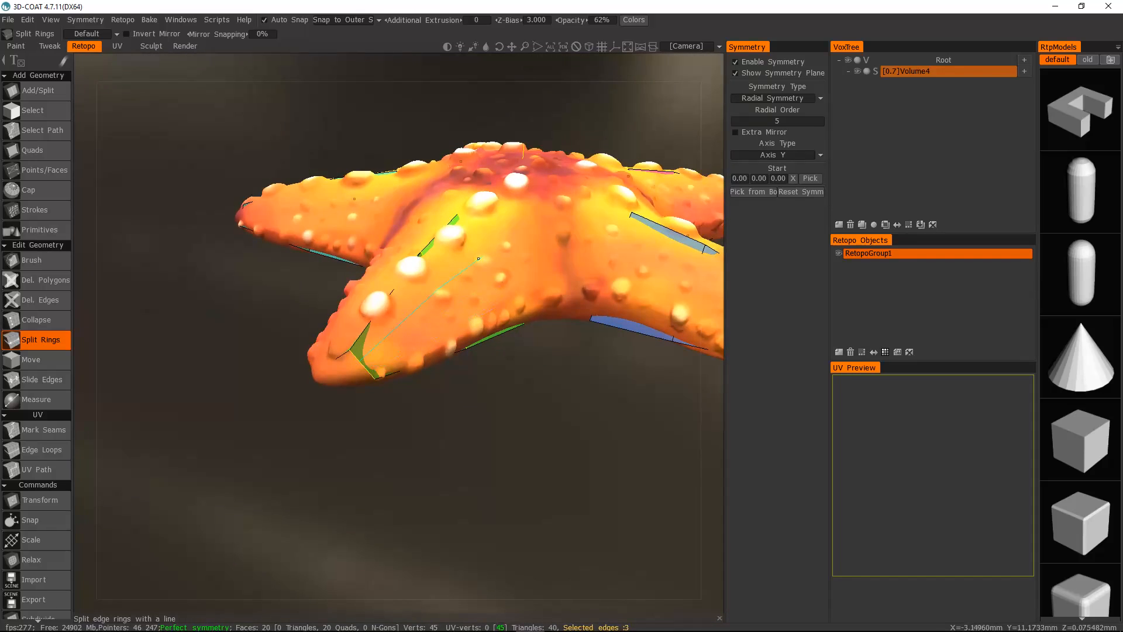
pyautogui.click(456, 290)
pyautogui.moveTo(456, 290); pyautogui.dragTo(423, 338)
pyautogui.click(305, 313)
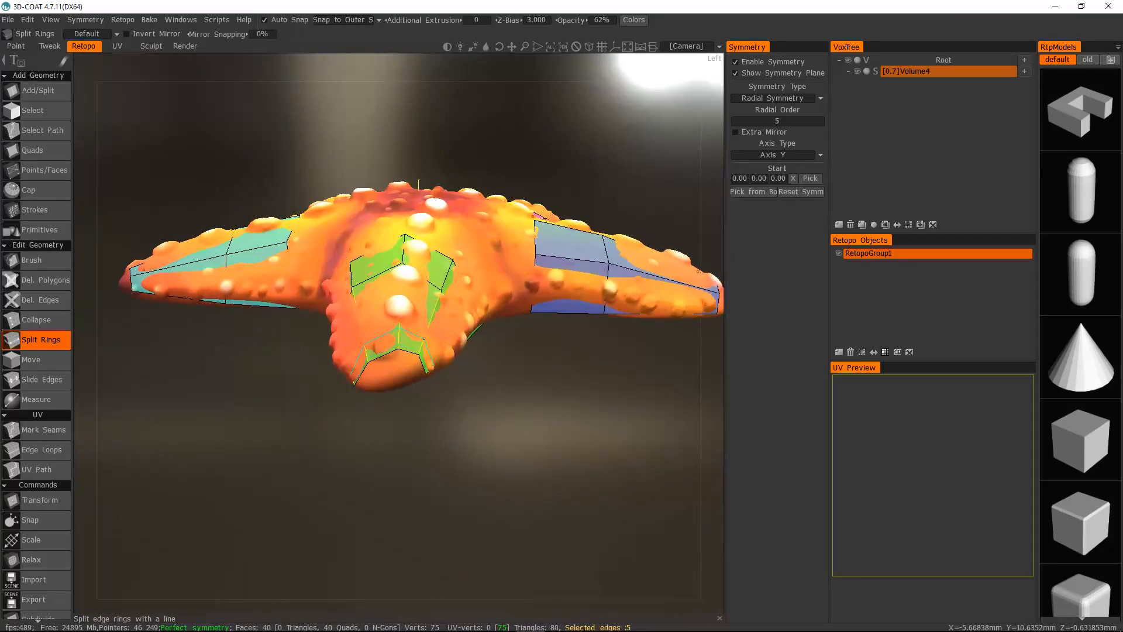
# Adjust the side and ridge vertices at the inner end of the arm's quads with Add/Split
pyautogui.click(39, 92)
pyautogui.moveTo(483, 356); pyautogui.dragTo(393, 346)
pyautogui.scroll(5, 467, 370)
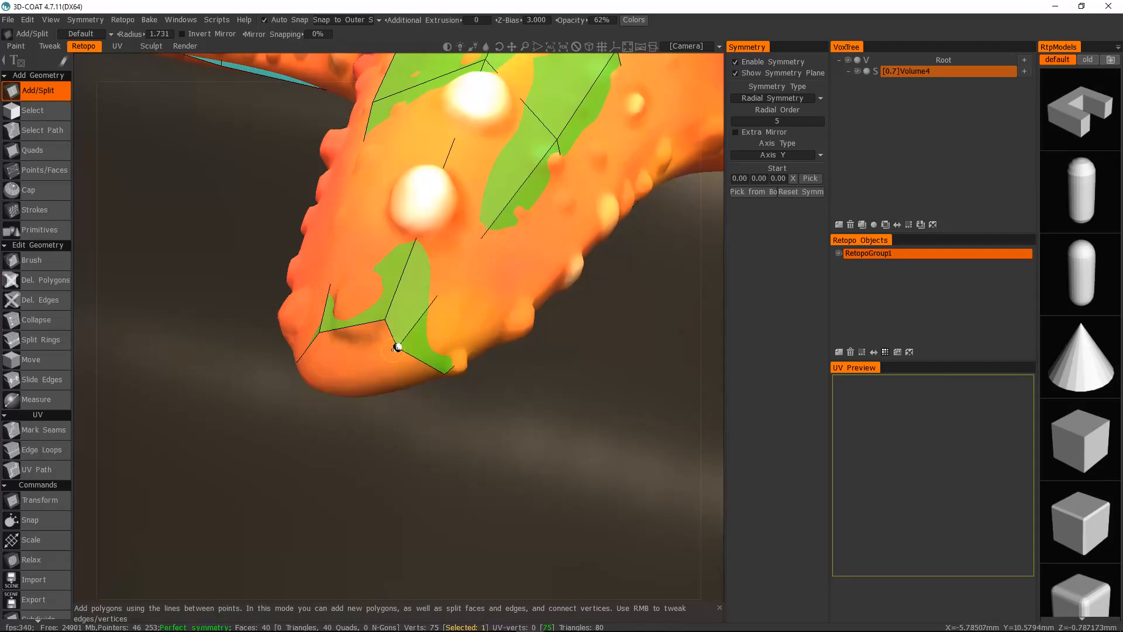
pyautogui.moveTo(521, 300); pyautogui.dragTo(413, 240)
pyautogui.moveTo(413, 240); pyautogui.dragTo(358, 270, button='middle')
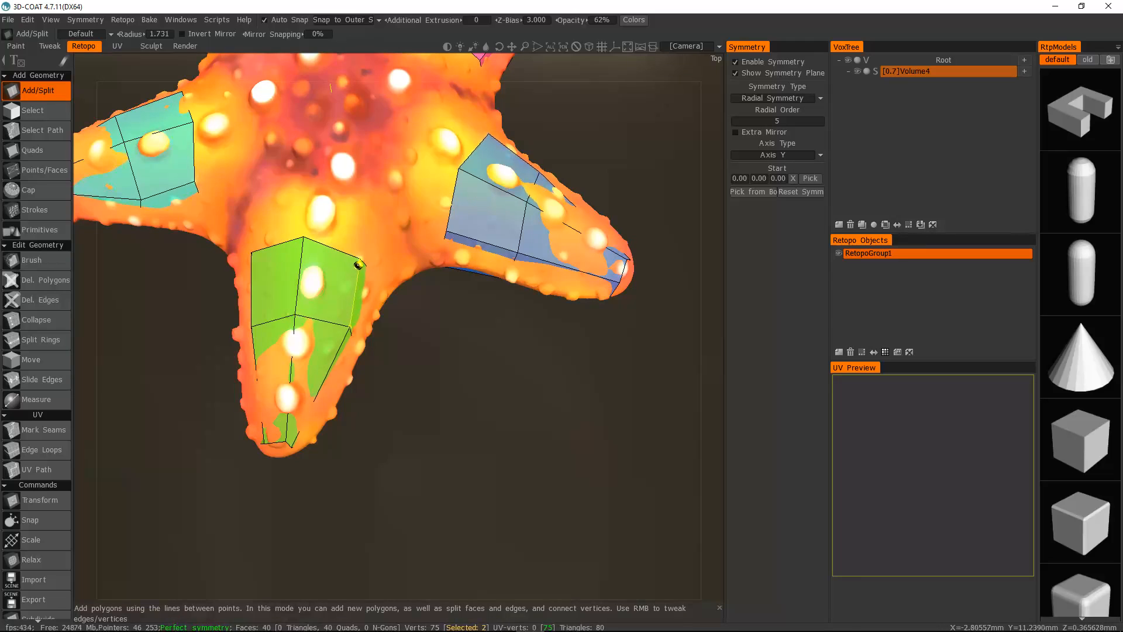
pyautogui.moveTo(355, 274); pyautogui.dragTo(358, 263, button='right')
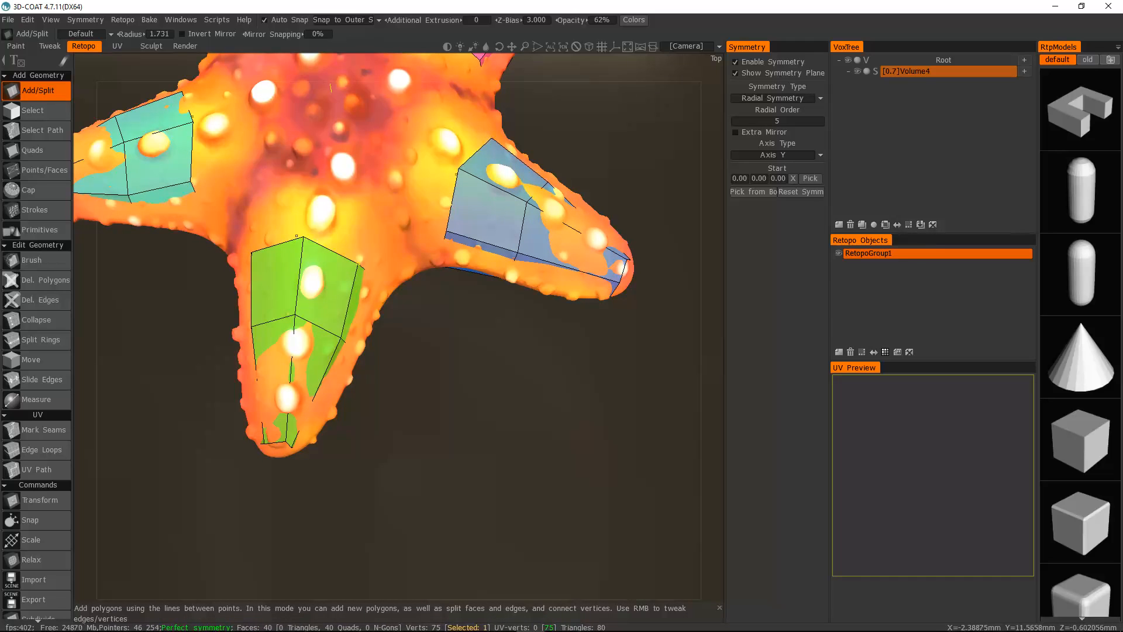
pyautogui.moveTo(303, 237); pyautogui.dragTo(307, 240, button='right')
pyautogui.moveTo(421, 357); pyautogui.dragTo(366, 345)
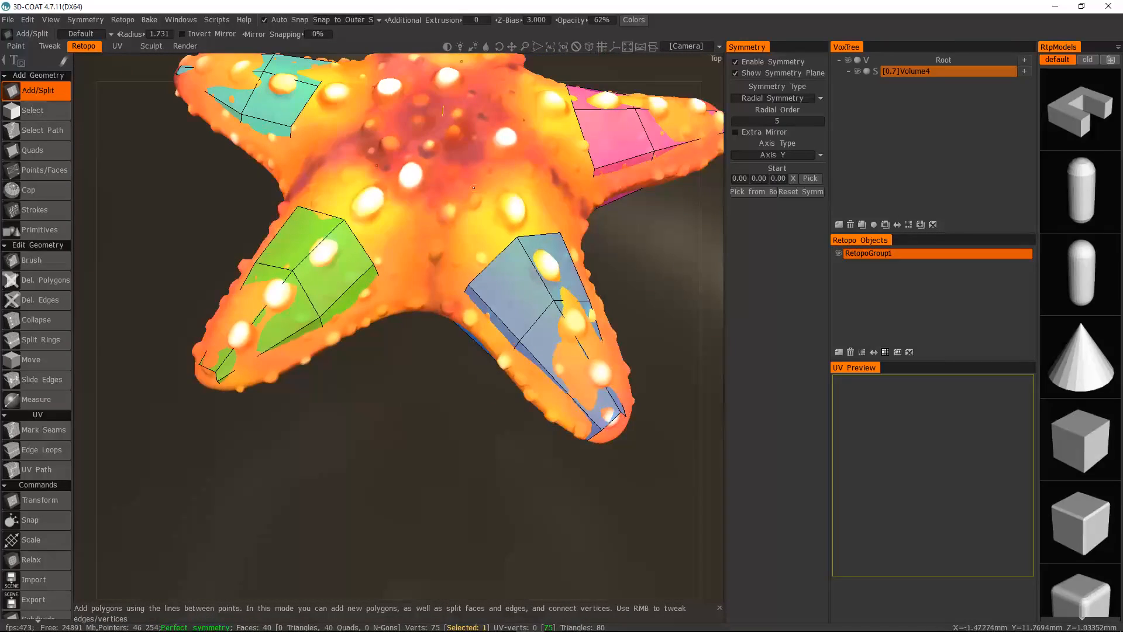
# Set the Z-Bias to 9.850 so the retopo mesh displays through the sculpt
pyautogui.moveTo(419, 16); pyautogui.dragTo(497, 17)
pyautogui.moveTo(585, 52); pyautogui.dragTo(605, 62)
pyautogui.moveTo(366, 348); pyautogui.dragTo(443, 327)
pyautogui.scroll(5, 361, 283)
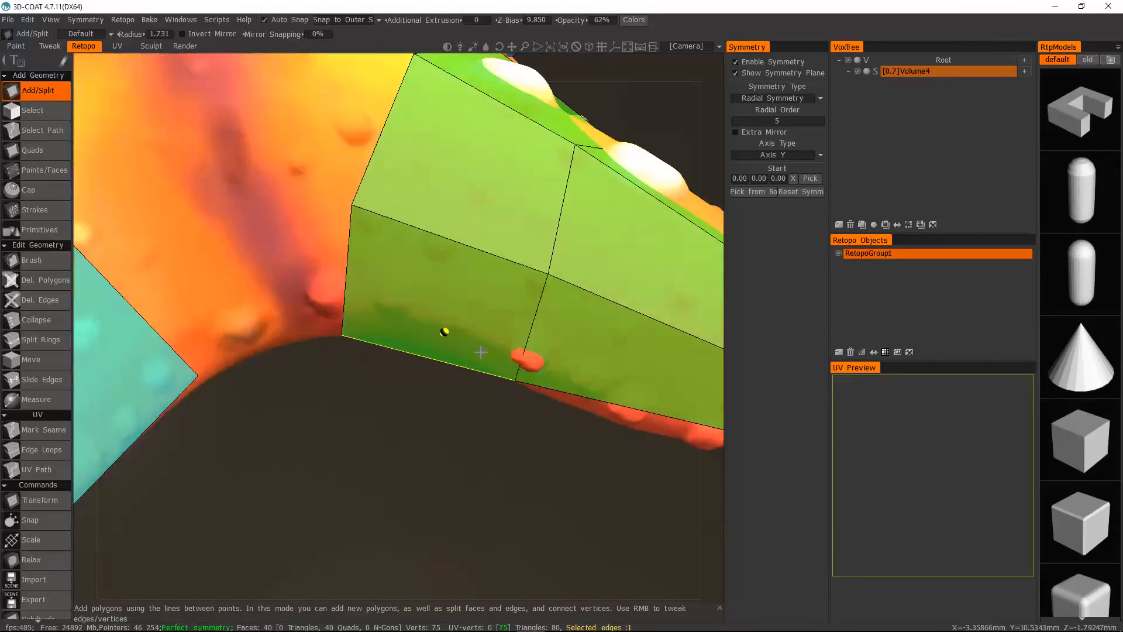
# Bridge the facing side edges of two neighbouring arms with a quad using the Quads tool
pyautogui.scroll(-6, 443, 327)
pyautogui.click(35, 151)
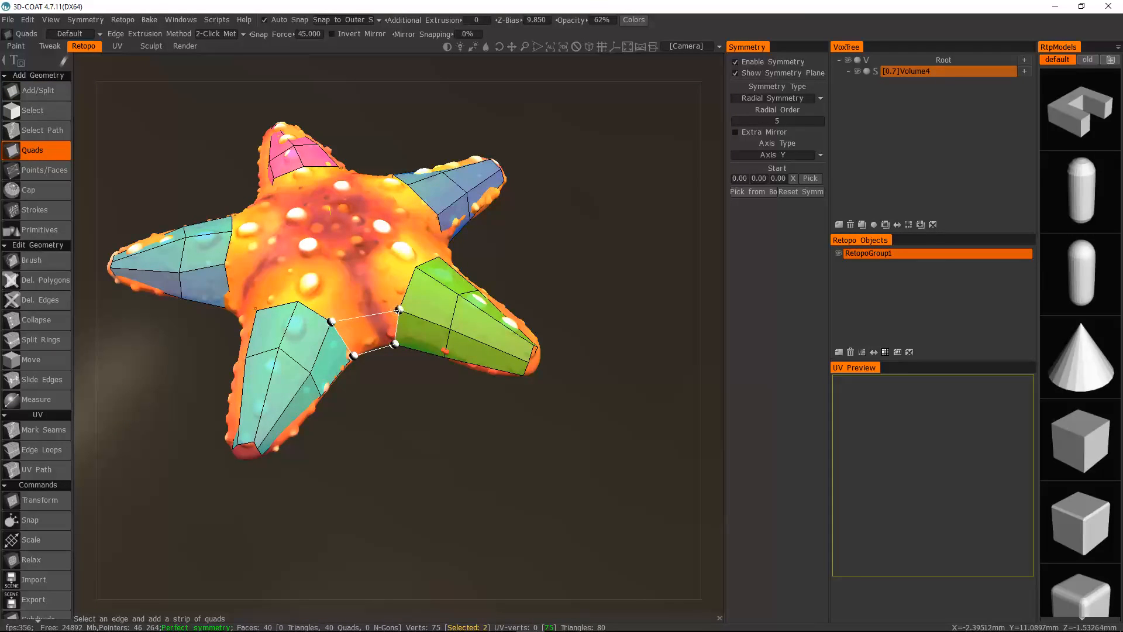
pyautogui.click(394, 344)
pyautogui.scroll(5, 398, 346)
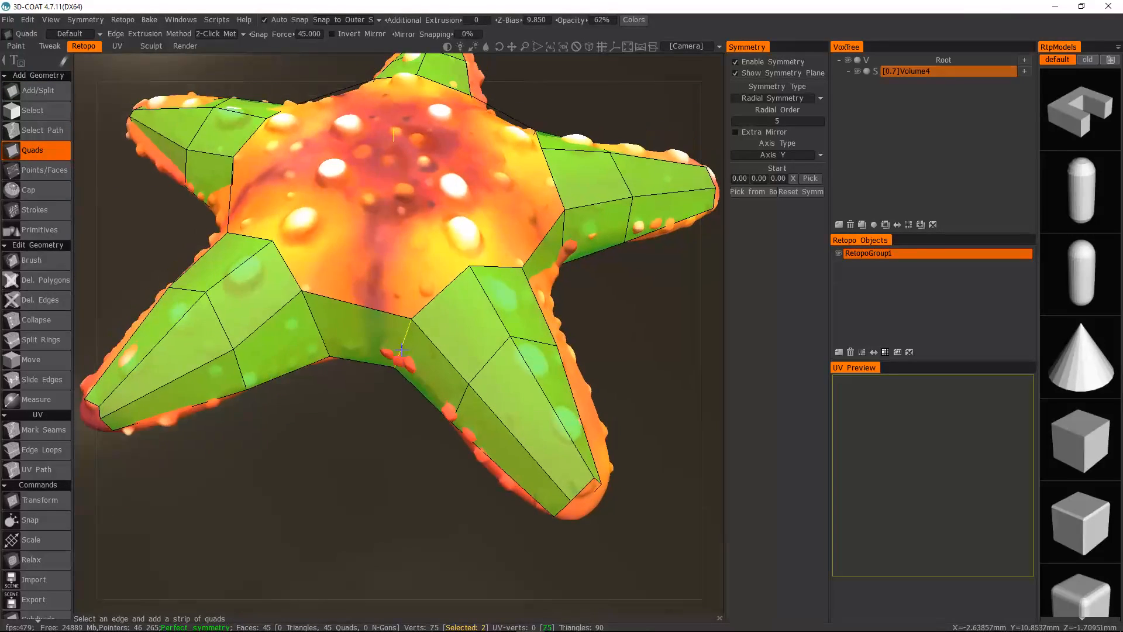
pyautogui.scroll(3, 403, 357)
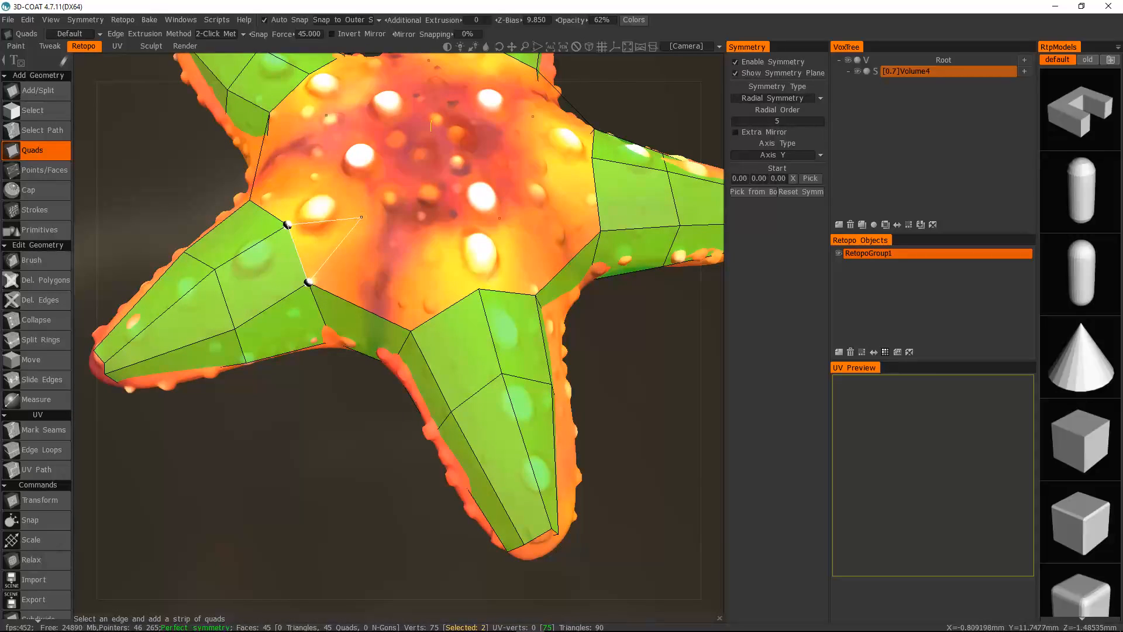
# Extrude a quad inward from the bridge between the arms and fill both gaps at the arm's base to complete a ring
pyautogui.keyDown('alt'); pyautogui.moveTo(369, 287); pyautogui.dragTo(474, 301); pyautogui.keyUp('alt')
pyautogui.keyDown('alt'); pyautogui.moveTo(474, 301); pyautogui.dragTo(619, 383, button='middle'); pyautogui.keyUp('alt')
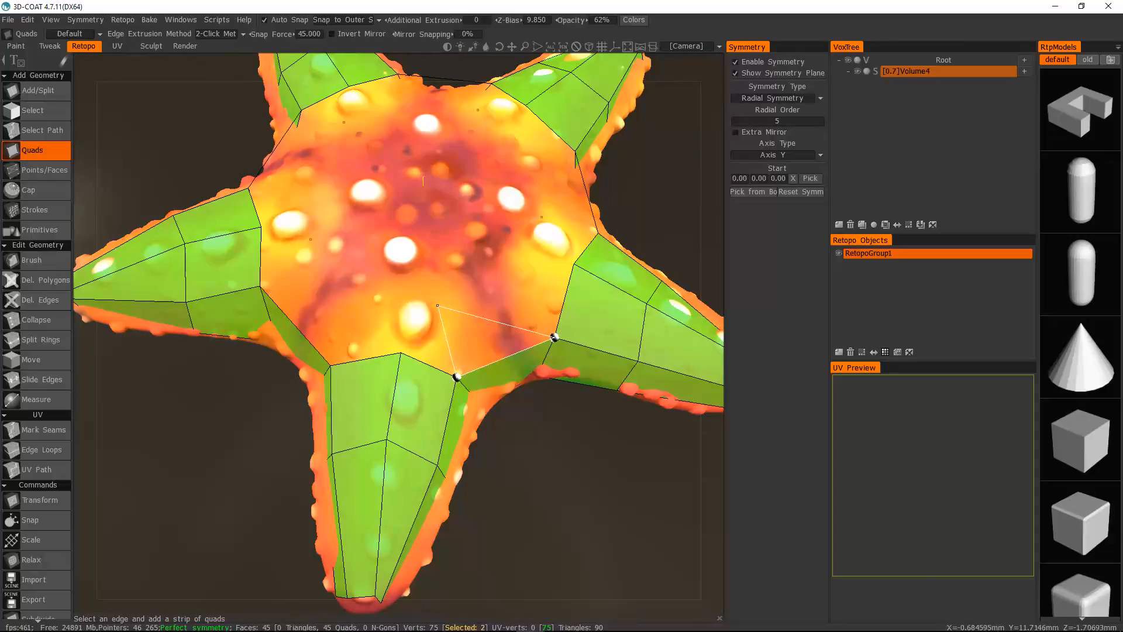
pyautogui.click(506, 273)
pyautogui.keyDown('alt'); pyautogui.moveTo(585, 262); pyautogui.dragTo(523, 347, button='middle'); pyautogui.keyUp('alt')
pyautogui.keyDown('alt'); pyautogui.moveTo(531, 348); pyautogui.dragTo(358, 416); pyautogui.keyUp('alt')
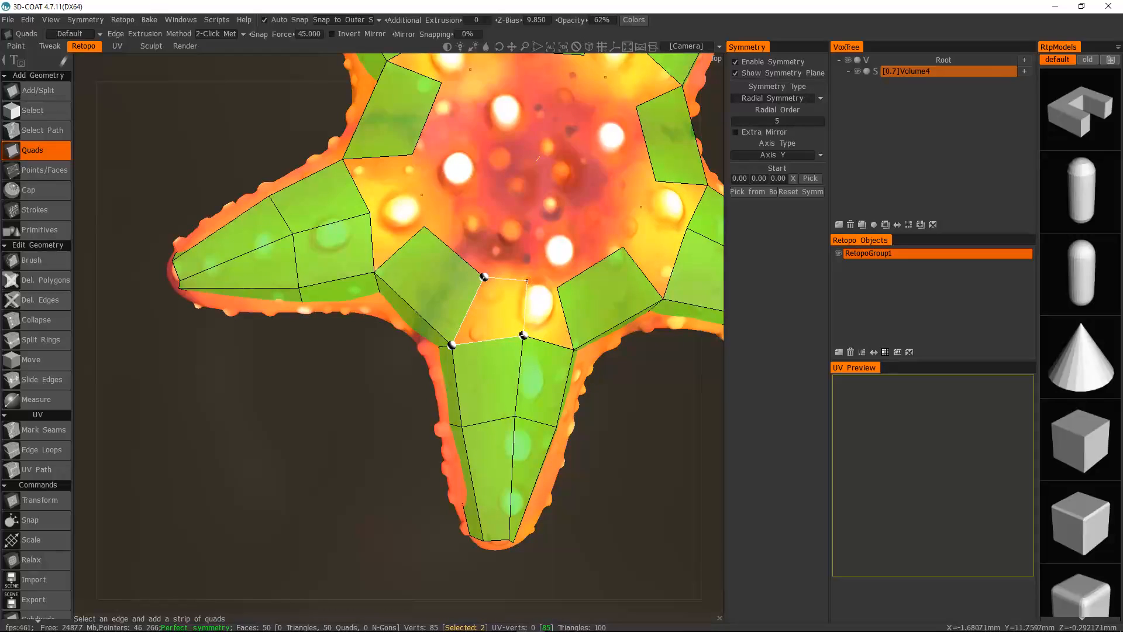
pyautogui.click(523, 280)
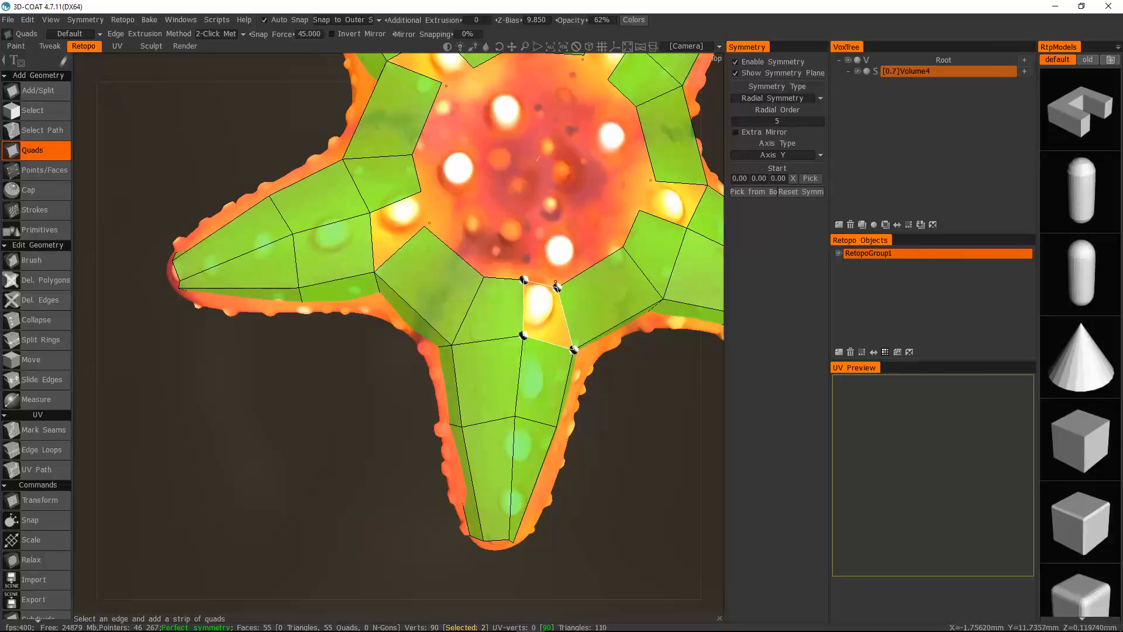
pyautogui.click(556, 281)
pyautogui.keyDown('alt'); pyautogui.moveTo(556, 284); pyautogui.dragTo(480, 403, button='middle'); pyautogui.keyUp('alt')
pyautogui.keyDown('alt'); pyautogui.moveTo(481, 403); pyautogui.dragTo(570, 404); pyautogui.keyUp('alt')
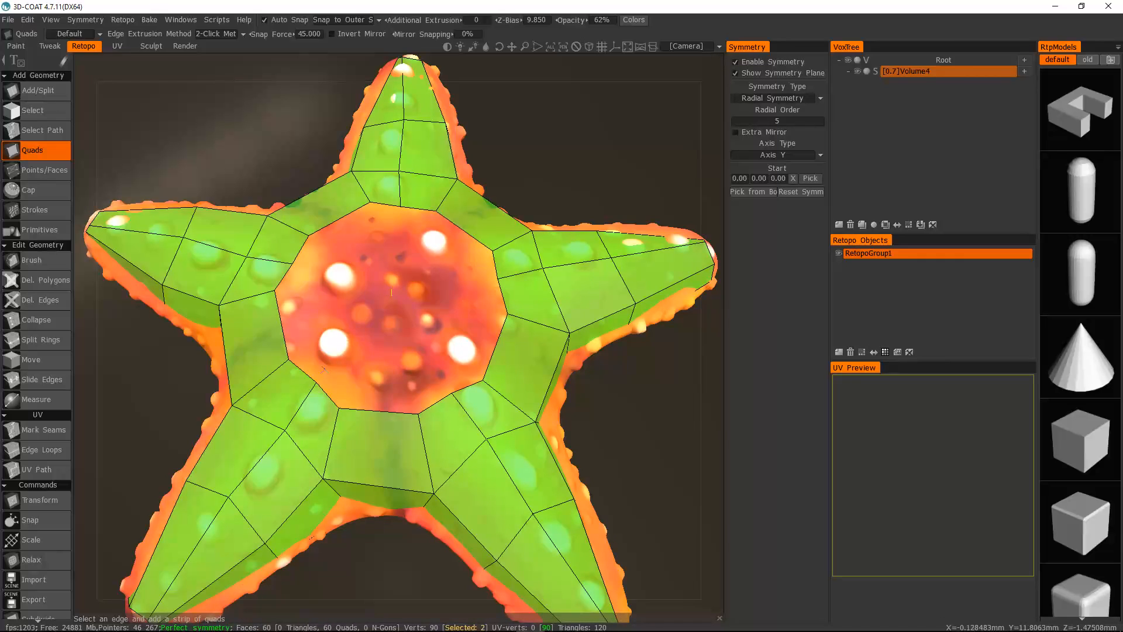
# Add an inner ring of quads around the central disc, leaving a five-sided hole in the middle
pyautogui.keyDown('alt'); pyautogui.moveTo(359, 423); pyautogui.dragTo(419, 401); pyautogui.keyUp('alt')
pyautogui.keyDown('alt'); pyautogui.moveTo(418, 402); pyautogui.dragTo(481, 403, button='middle'); pyautogui.keyUp('alt')
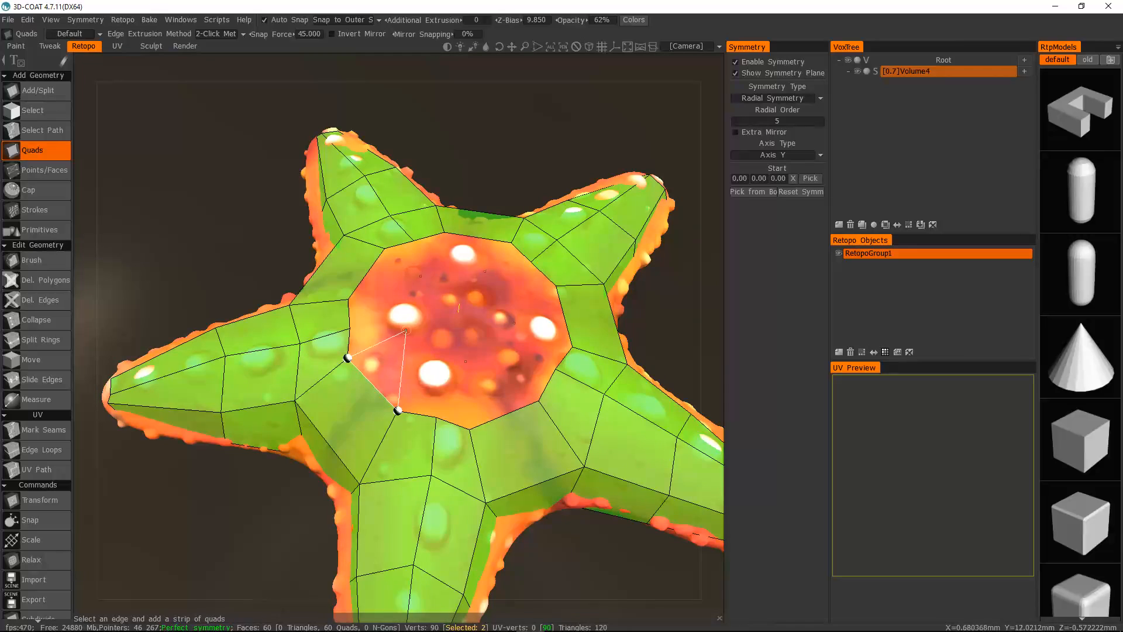
pyautogui.click(422, 330)
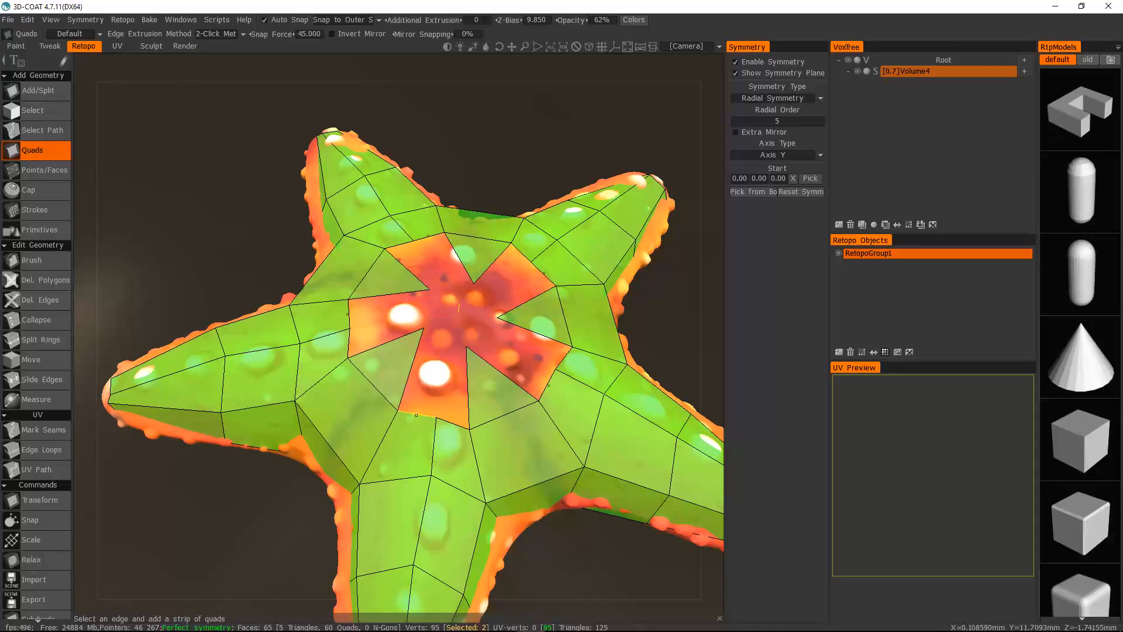
pyautogui.hotkey('ctrl', 'z')
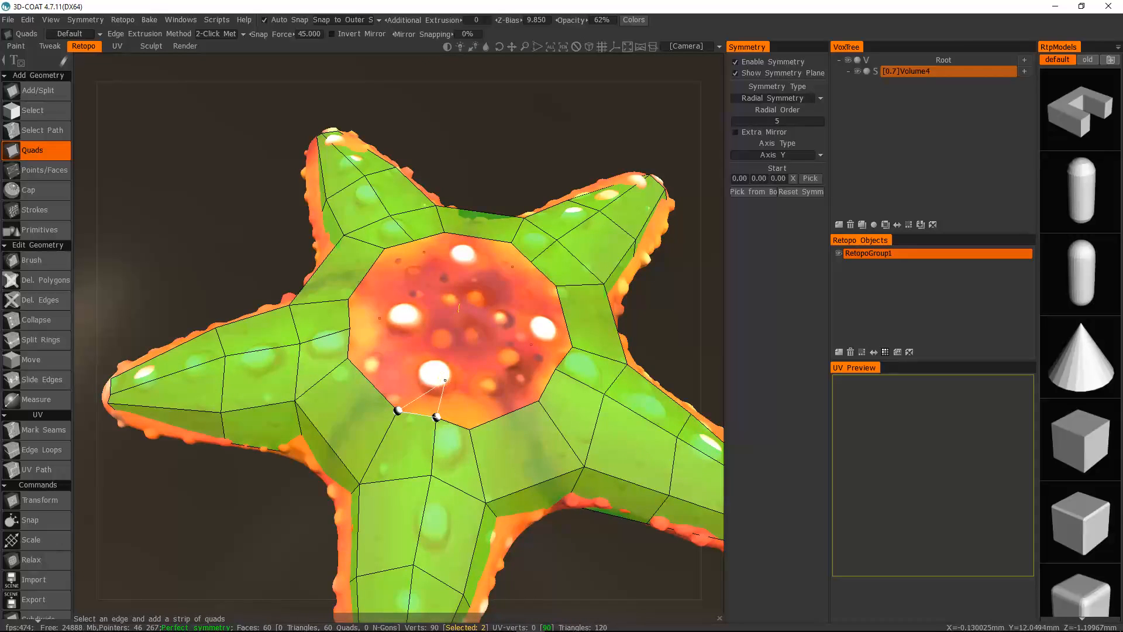
pyautogui.click(444, 379)
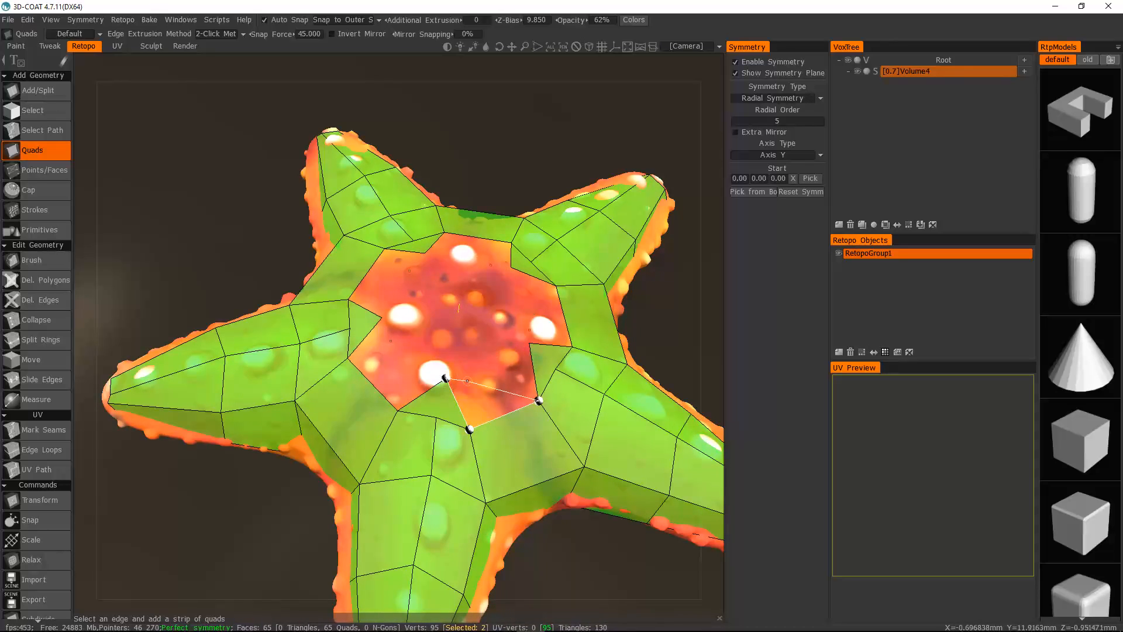
pyautogui.click(528, 342)
pyautogui.keyDown('alt'); pyautogui.moveTo(381, 357); pyautogui.dragTo(448, 371, button='middle'); pyautogui.keyUp('alt')
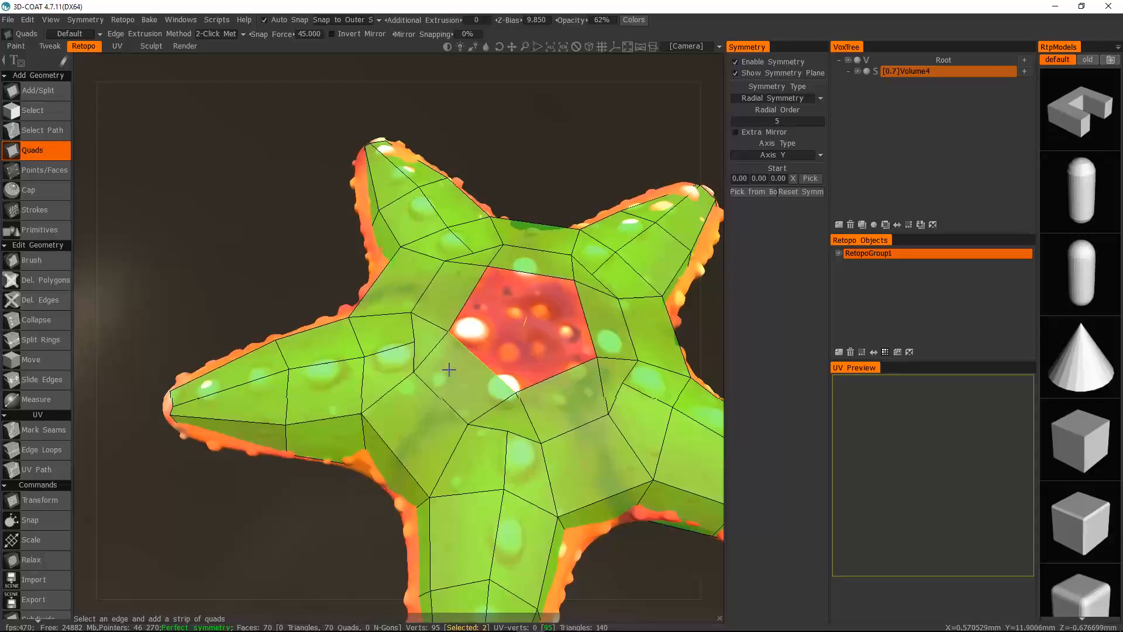
# Switch the Edge Extrusion Method of the Quads tool to Parallel
pyautogui.keyDown('alt'); pyautogui.moveTo(449, 371); pyautogui.dragTo(511, 357); pyautogui.keyUp('alt')
pyautogui.keyDown('alt'); pyautogui.moveTo(511, 357); pyautogui.dragTo(430, 417, button='middle'); pyautogui.keyUp('alt')
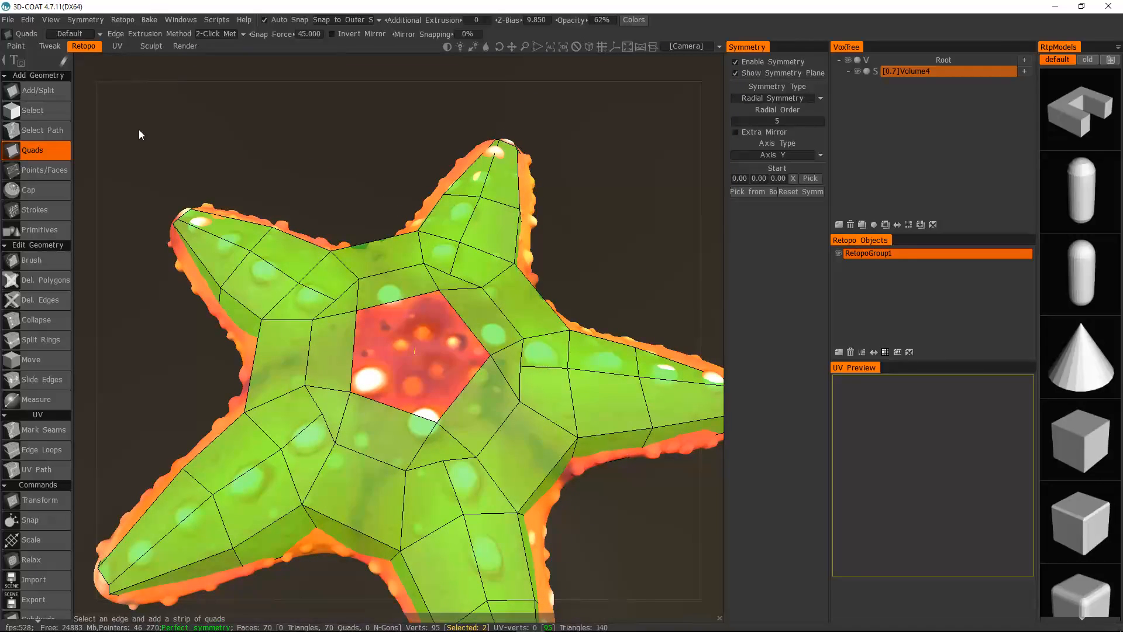
pyautogui.click(220, 72)
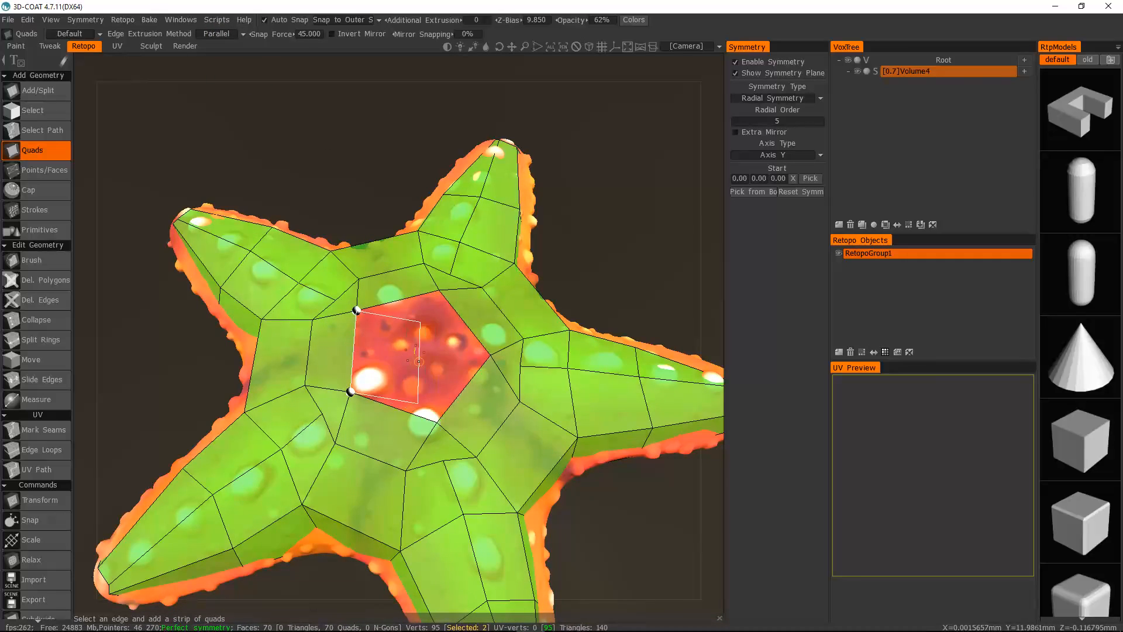
# Try to fill the central five-sided hole with radial symmetry enabled, and undo the added faces
pyautogui.click(462, 381)
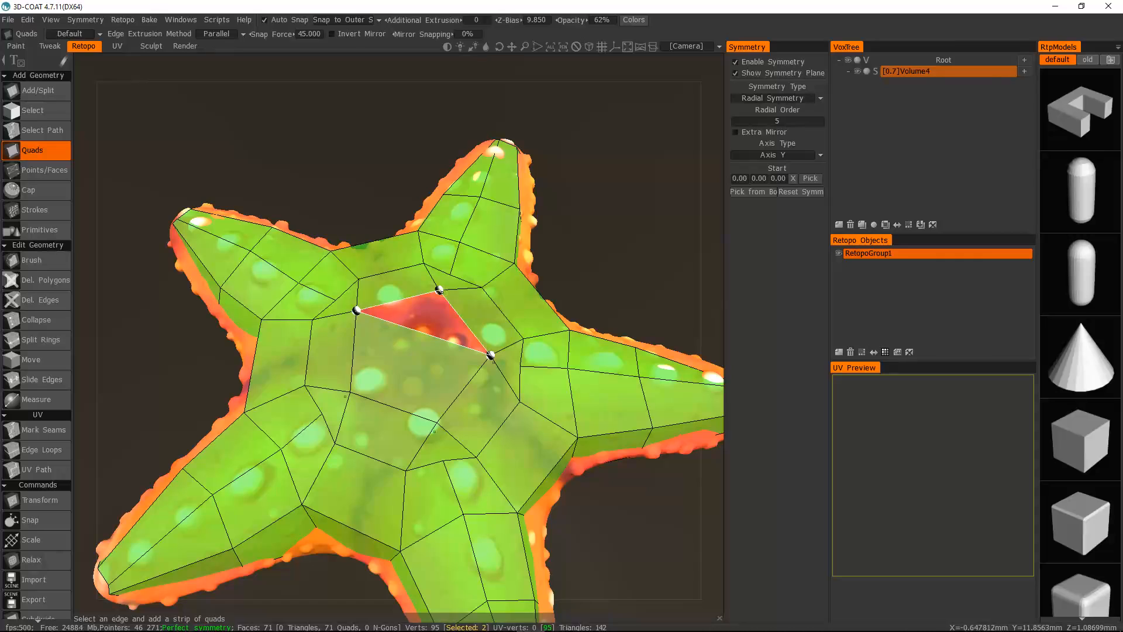
pyautogui.click(439, 290)
pyautogui.hotkey('ctrl', 'z')
pyautogui.hotkey('ctrl', 'z')
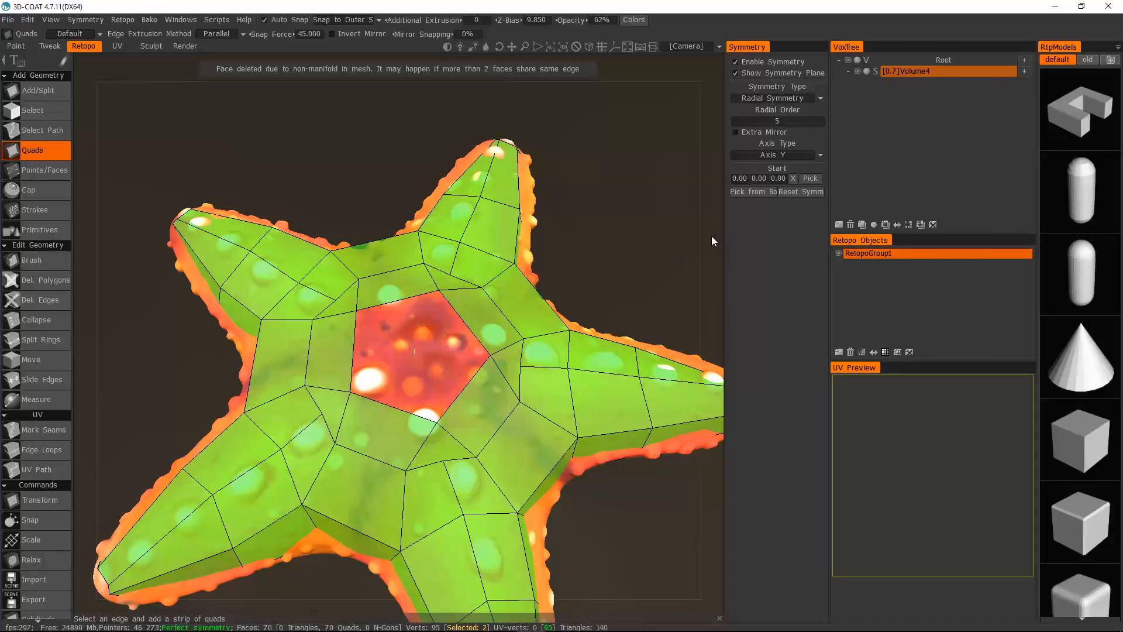
# Disable symmetry and close the central five-sided hole with one quad and one triangle
pyautogui.click(746, 60)
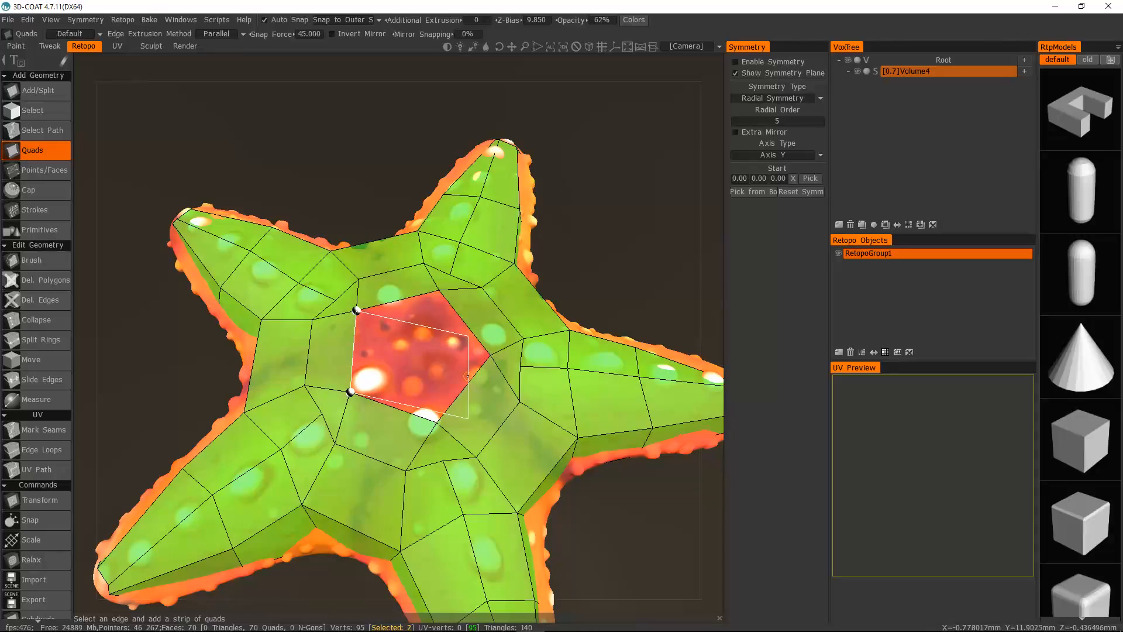
pyautogui.click(435, 419)
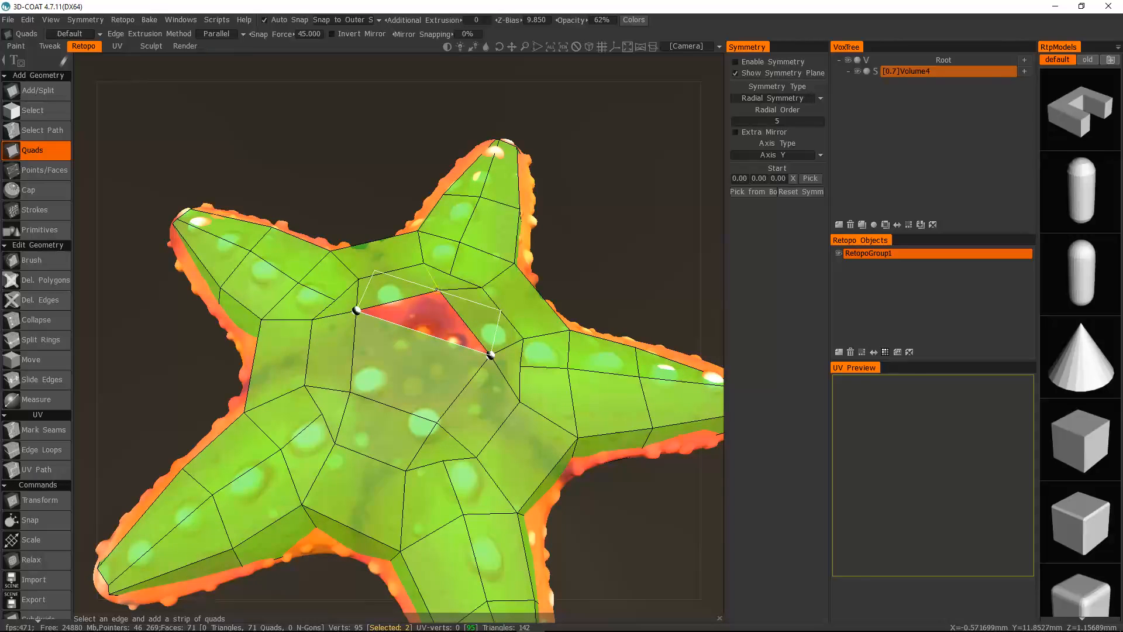
pyautogui.click(440, 291)
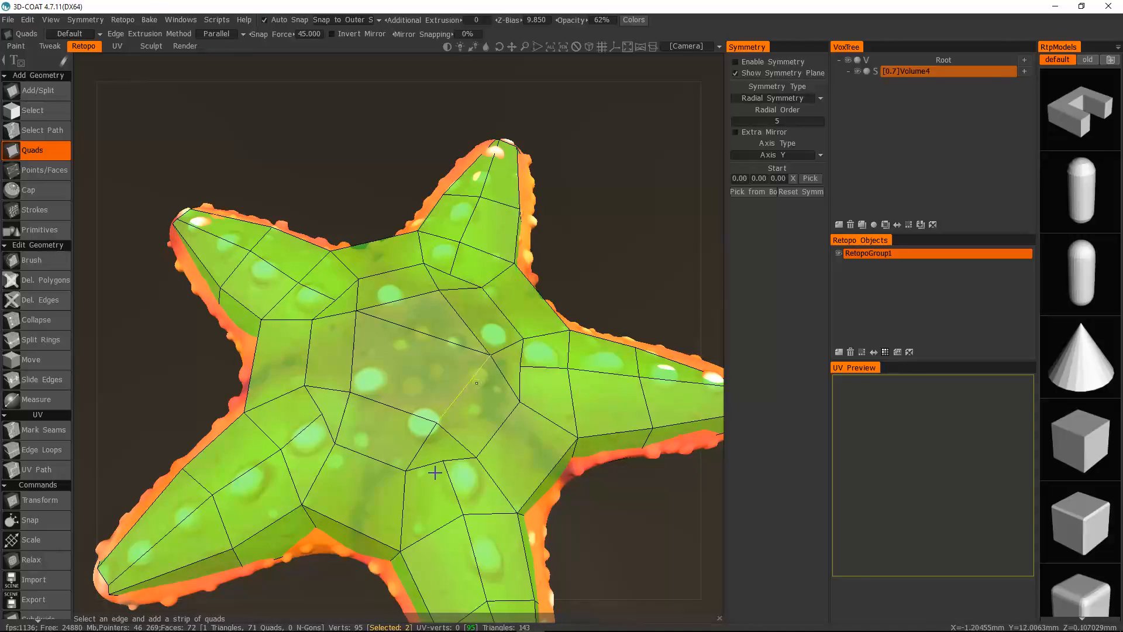
# Inspect the retopo mesh on the starfish from all around, including the arms and the closed centre
pyautogui.scroll(-5, 433, 471)
pyautogui.moveTo(395, 443); pyautogui.dragTo(334, 350)
pyautogui.scroll(1, 390, 389)
pyautogui.scroll(3, 397, 398)
pyautogui.keyDown('alt'); pyautogui.moveTo(394, 370); pyautogui.dragTo(264, 411); pyautogui.keyUp('alt')
pyautogui.keyDown('alt'); pyautogui.moveTo(265, 411); pyautogui.dragTo(416, 347, button='middle'); pyautogui.keyUp('alt')
pyautogui.keyDown('alt'); pyautogui.moveTo(436, 360); pyautogui.dragTo(305, 518); pyautogui.keyUp('alt')
pyautogui.keyDown('alt'); pyautogui.moveTo(486, 306); pyautogui.dragTo(467, 285, button='middle'); pyautogui.keyUp('alt')
pyautogui.keyDown('alt'); pyautogui.moveTo(467, 285); pyautogui.dragTo(374, 353); pyautogui.keyUp('alt')
pyautogui.scroll(3, 394, 364)
pyautogui.scroll(-3, 370, 366)
pyautogui.keyDown('alt'); pyautogui.moveTo(370, 366); pyautogui.dragTo(406, 403, button='middle'); pyautogui.keyUp('alt')
pyautogui.keyDown('alt'); pyautogui.moveTo(406, 403); pyautogui.dragTo(377, 333); pyautogui.keyUp('alt')
pyautogui.moveTo(306, 298)
pyautogui.keyDown('alt'); pyautogui.mouseDown()
pyautogui.moveTo(309, 263)
pyautogui.moveTo(316, 283)
pyautogui.mouseUp(); pyautogui.keyUp('alt')
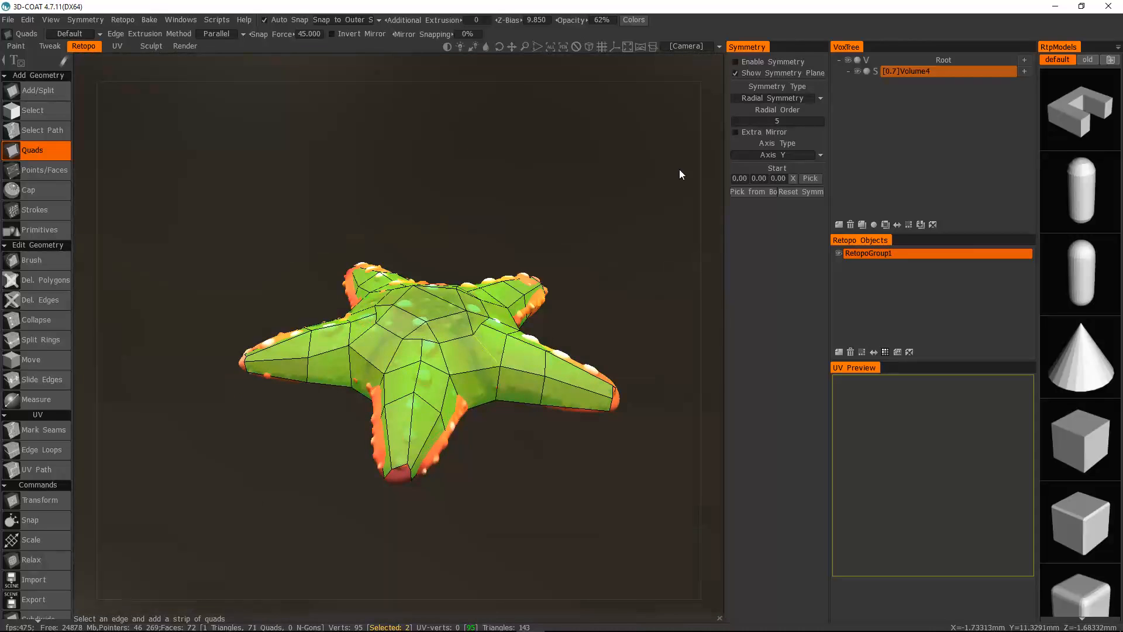
# Toggle the visibility of the sculpt and of RetopoGroup1 in turn to compare the two
pyautogui.click(847, 61)
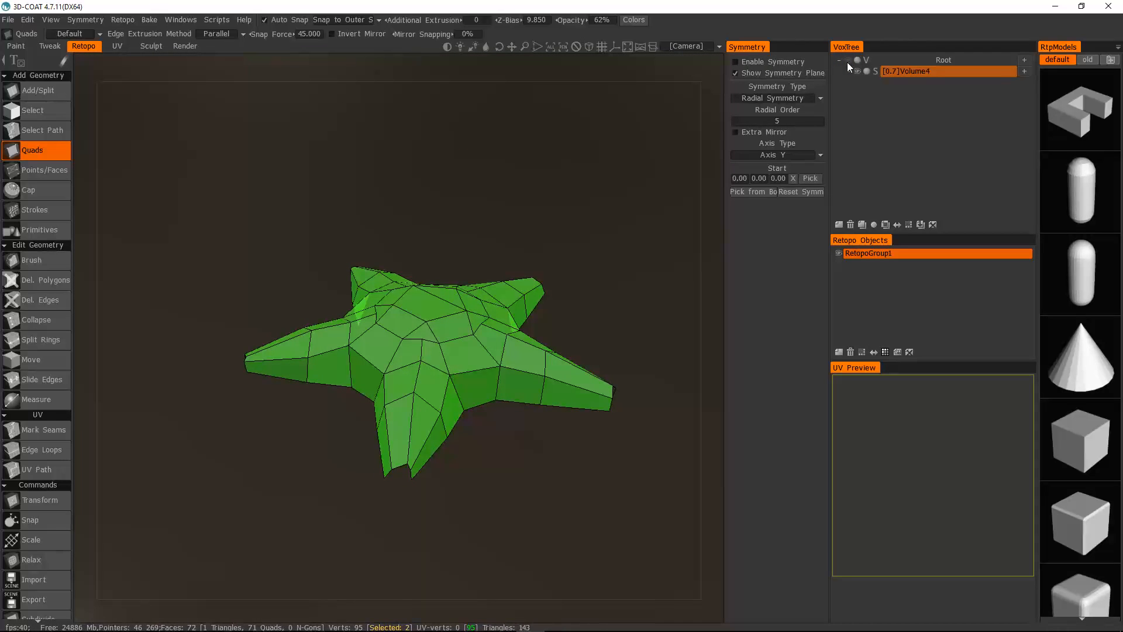
pyautogui.click(846, 62)
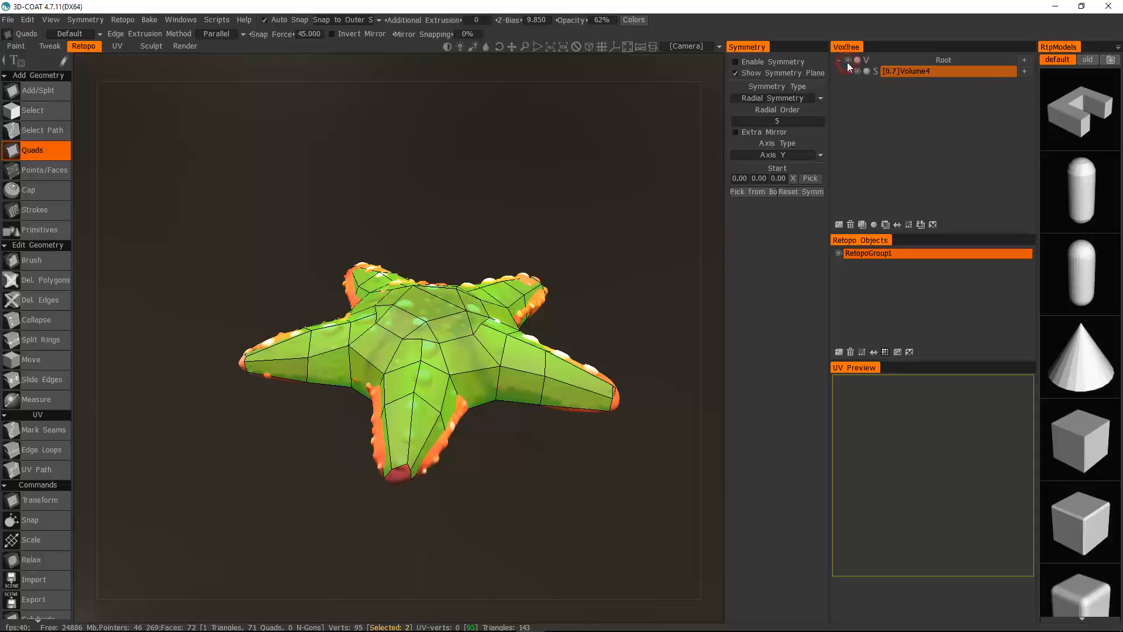
pyautogui.click(837, 253)
pyautogui.click(836, 253)
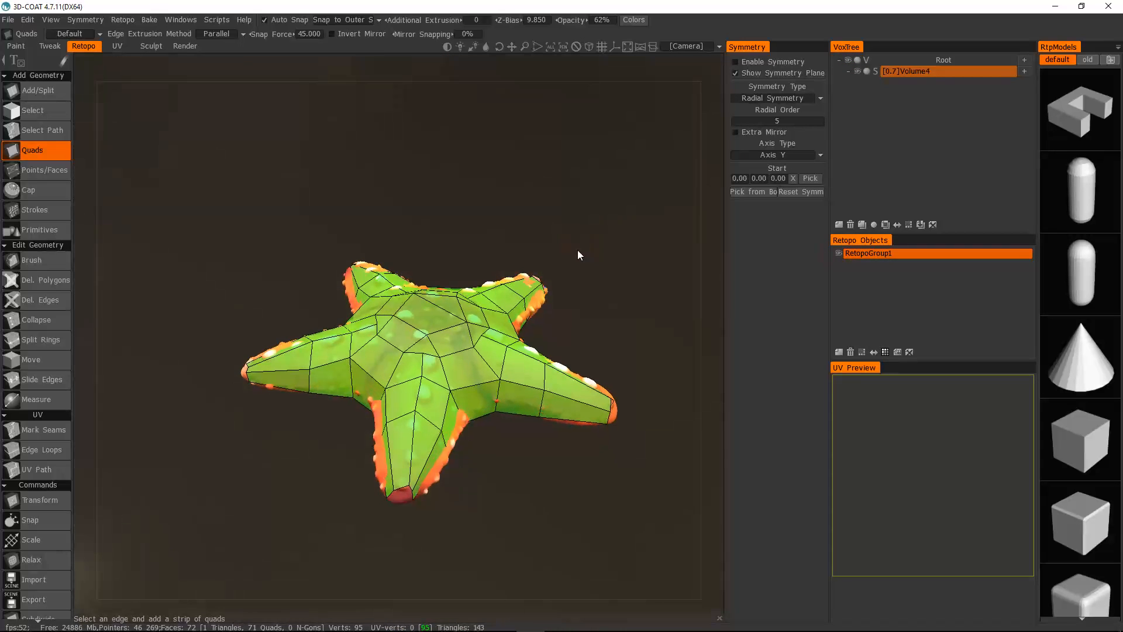
pyautogui.moveTo(379, 266); pyautogui.dragTo(282, 214)
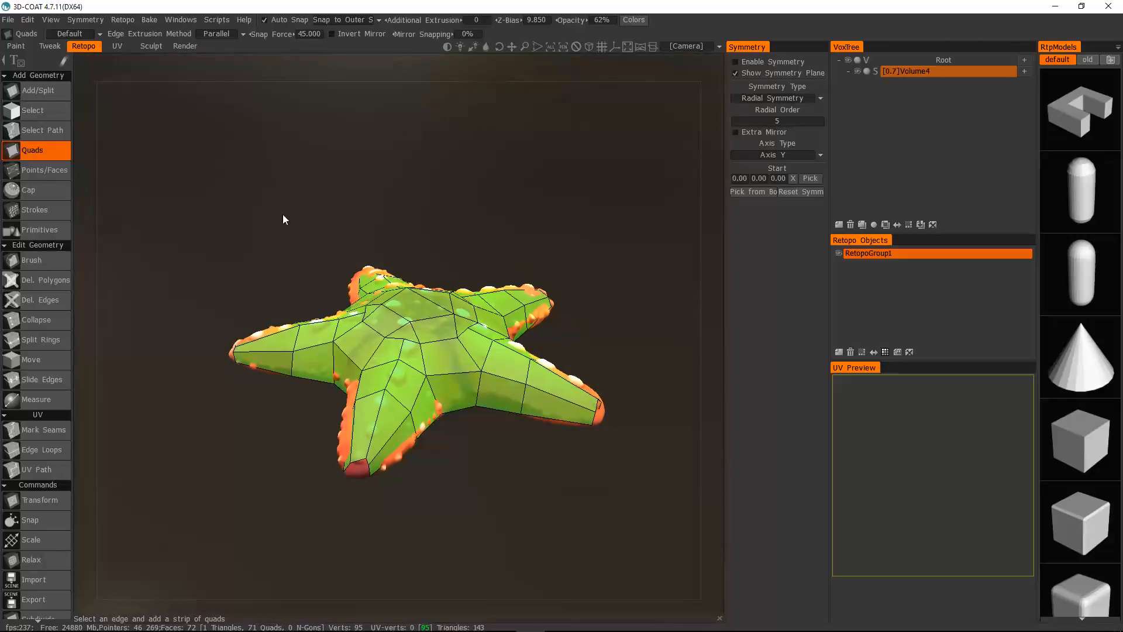
pyautogui.click(8, 20)
pyautogui.click(215, 306)
pyautogui.scroll(-5, 46, 209)
pyautogui.scroll(5, 29, 304)
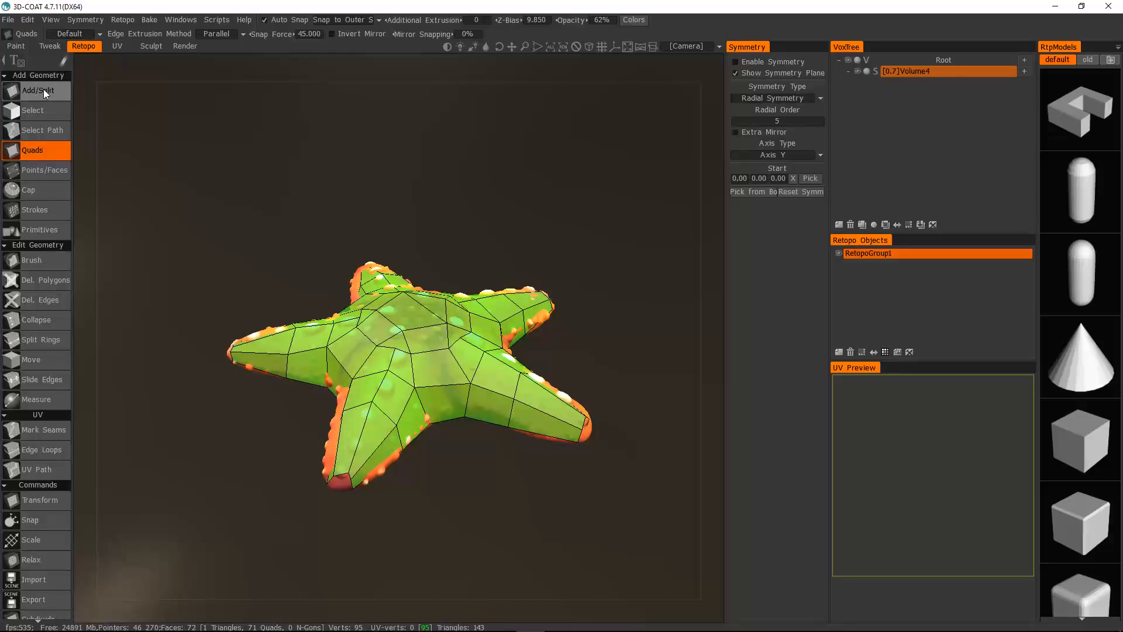
pyautogui.click(41, 173)
pyautogui.scroll(-5, 44, 380)
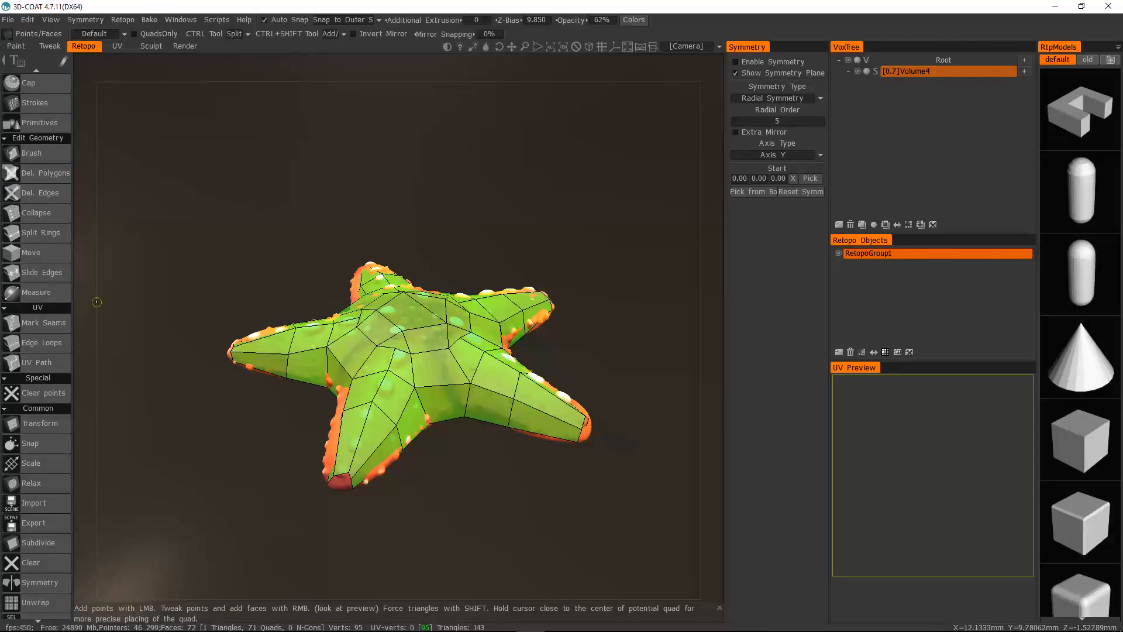
# Try repositioning an edge near the base of the front arm with Slide Edges, and undo the change
pyautogui.click(41, 272)
pyautogui.moveTo(443, 366); pyautogui.dragTo(476, 404)
pyautogui.hotkey('ctrl', 'z')
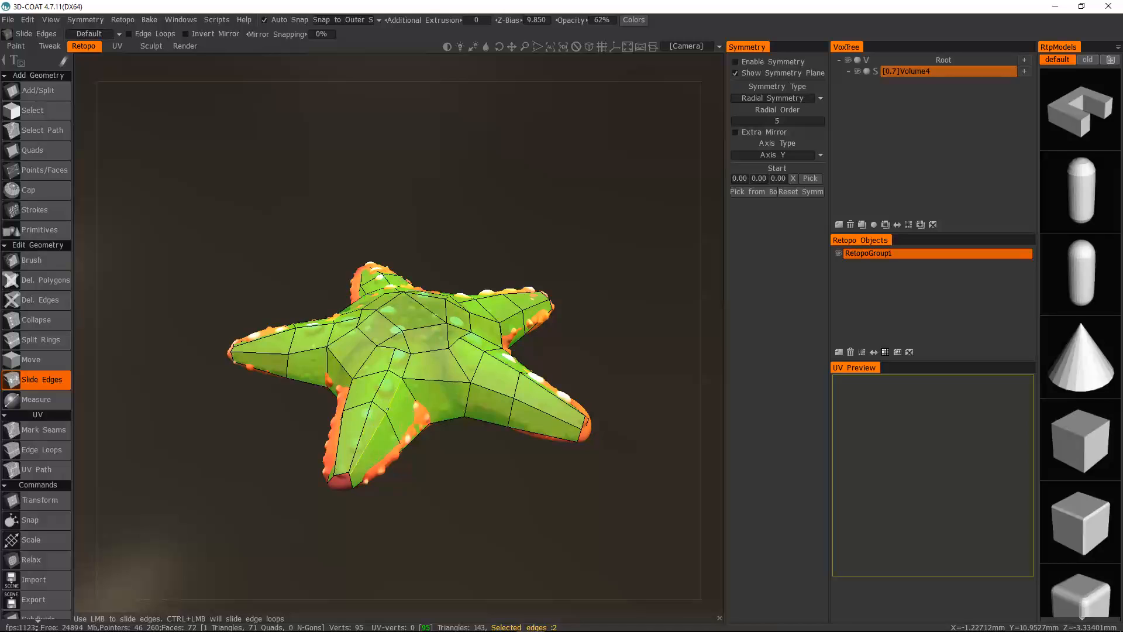
# Export the retopo object as an OBJ named Starfish into the NonoIslands Starfish folder
pyautogui.scroll(-5, 41, 315)
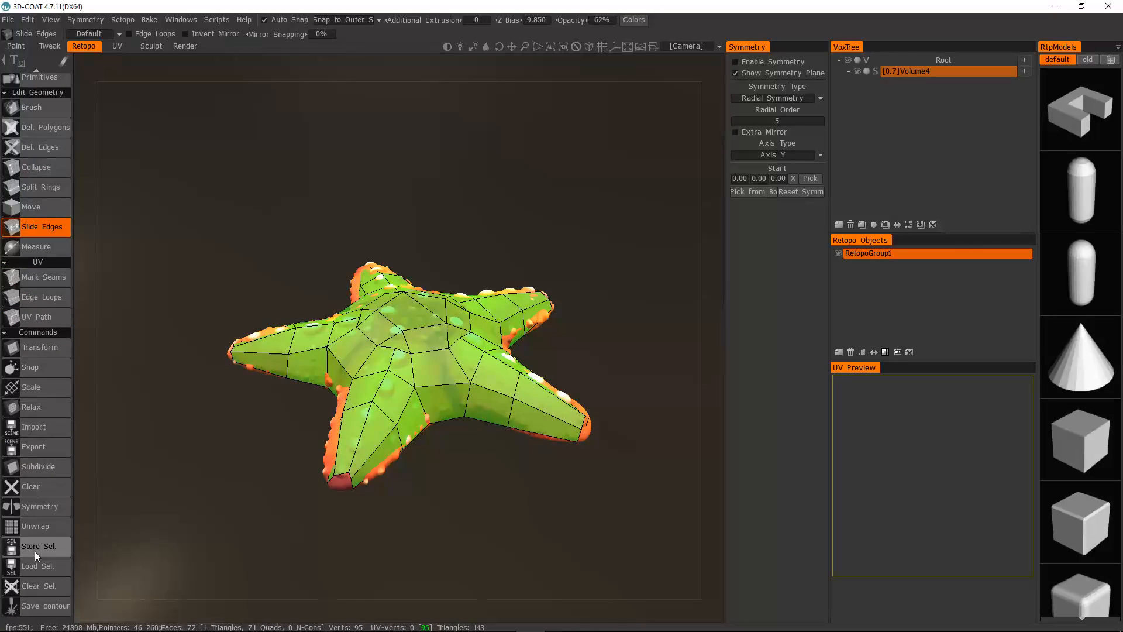
pyautogui.scroll(5, 61, 474)
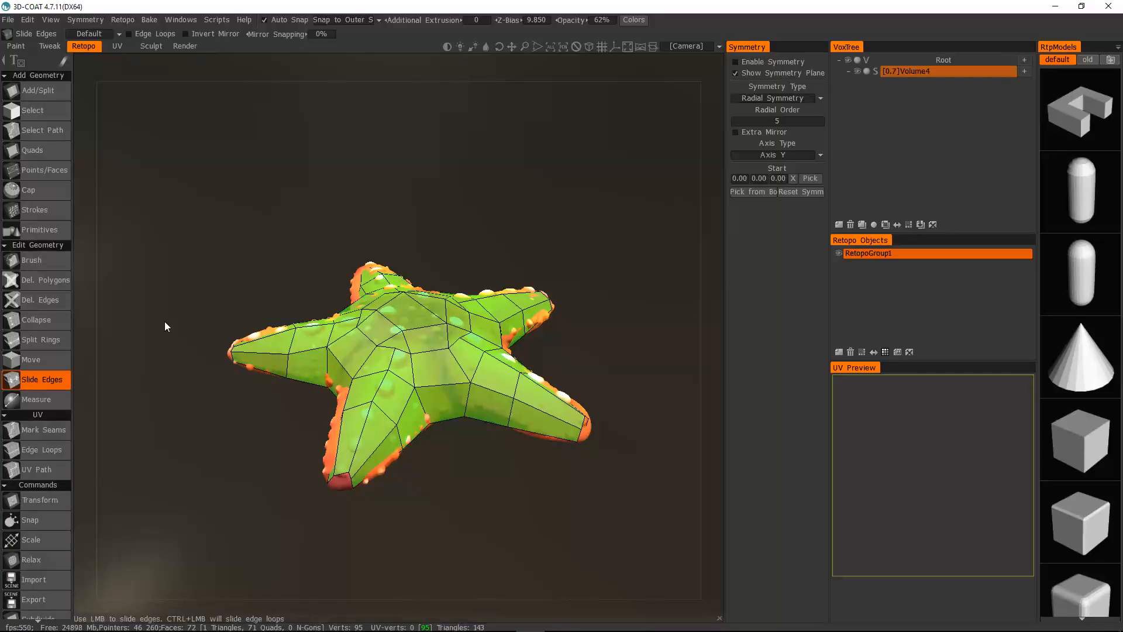
pyautogui.click(8, 21)
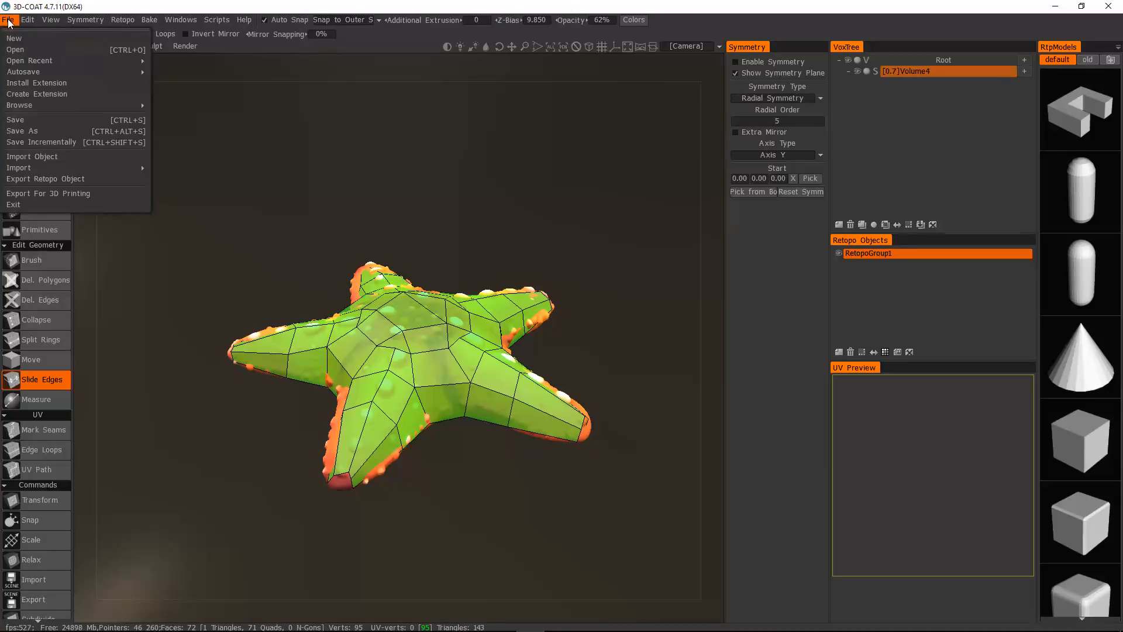
pyautogui.click(65, 179)
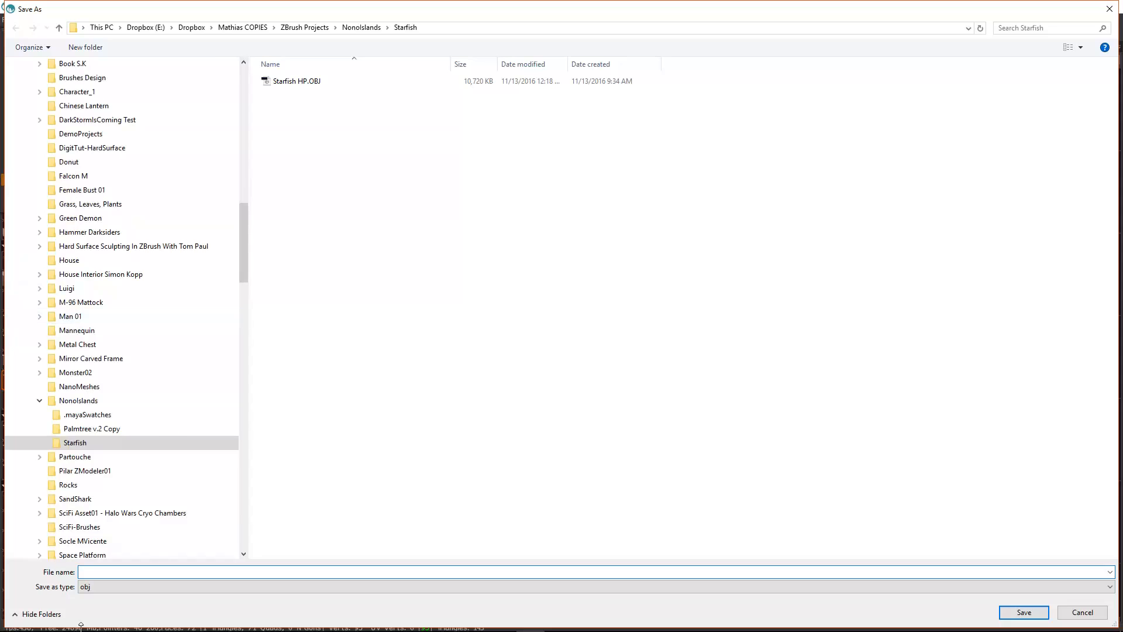
pyautogui.click(100, 571)
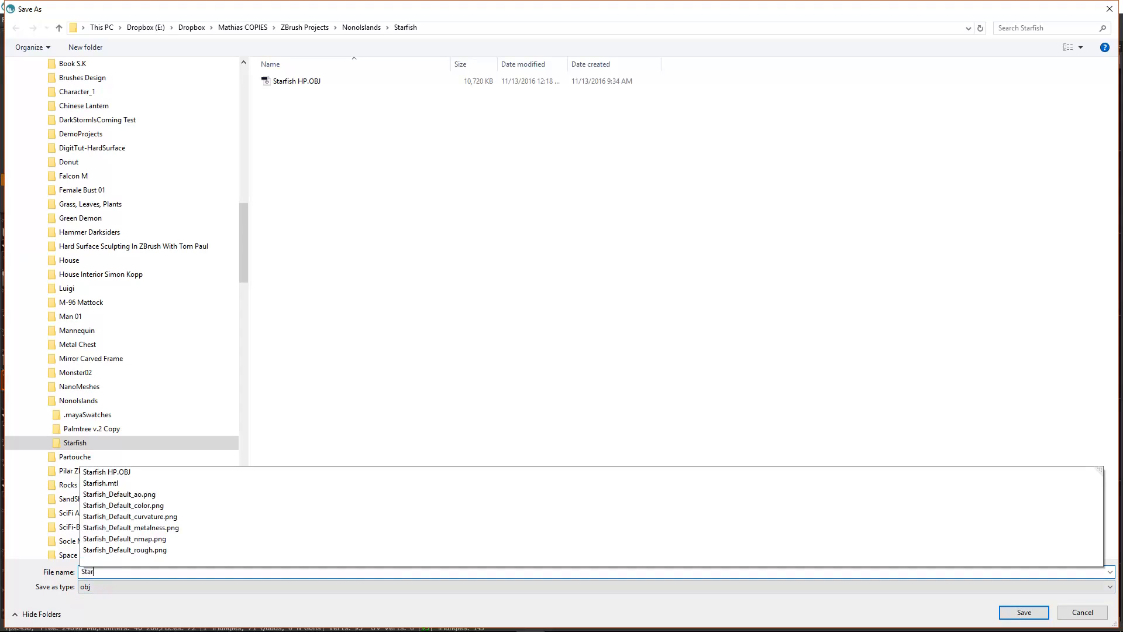
pyautogui.write('Starfish')
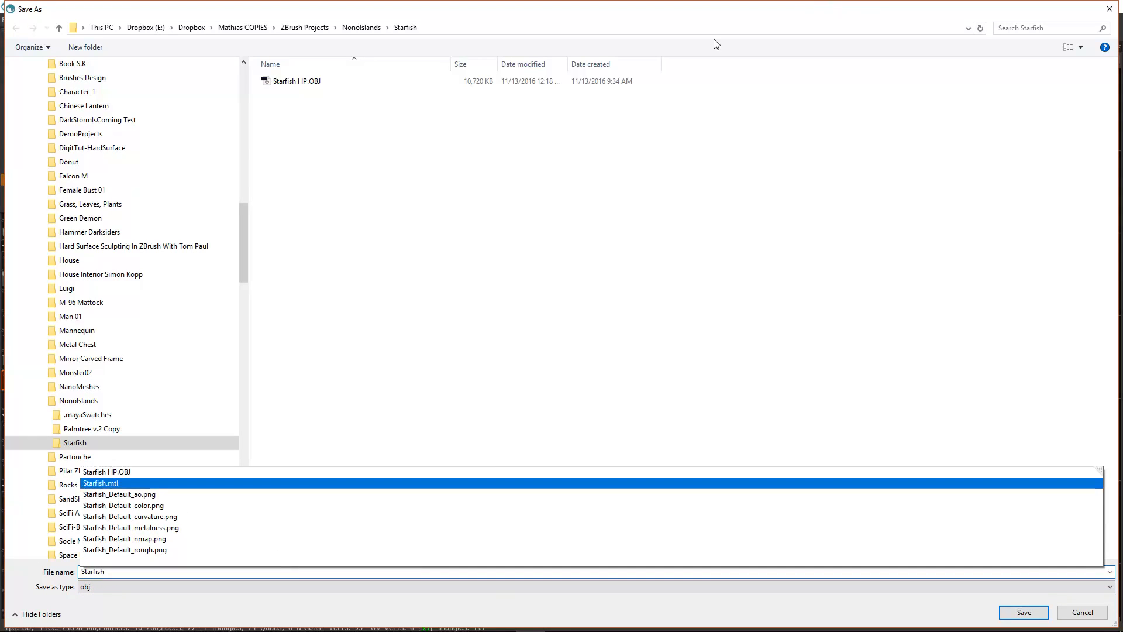
pyautogui.click(634, 28)
pyautogui.click(429, 217)
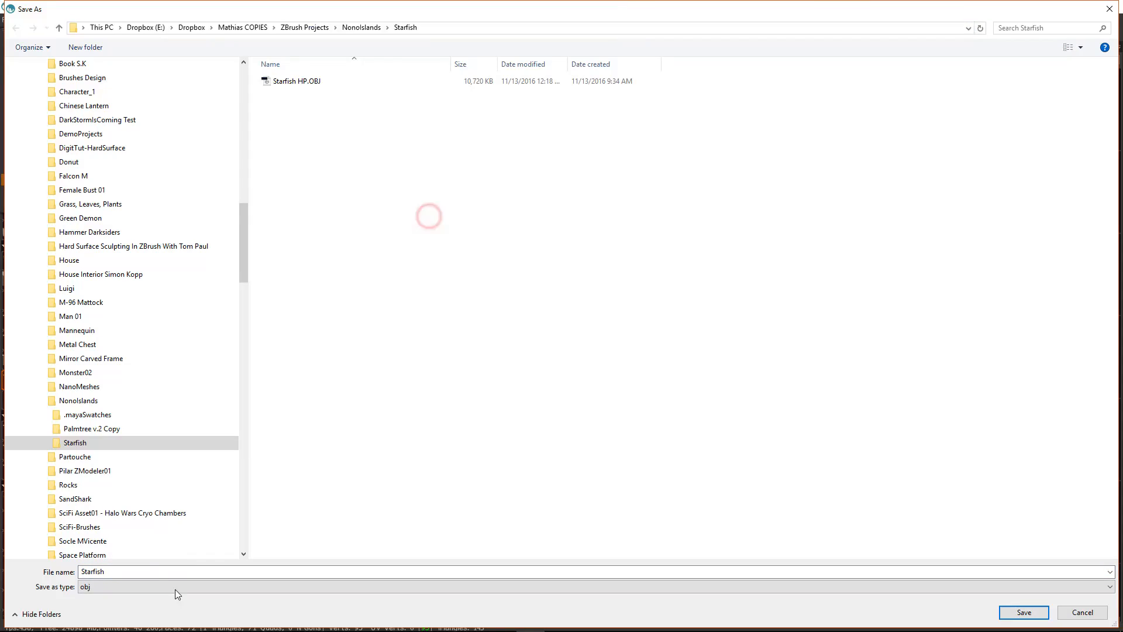
pyautogui.click(303, 81)
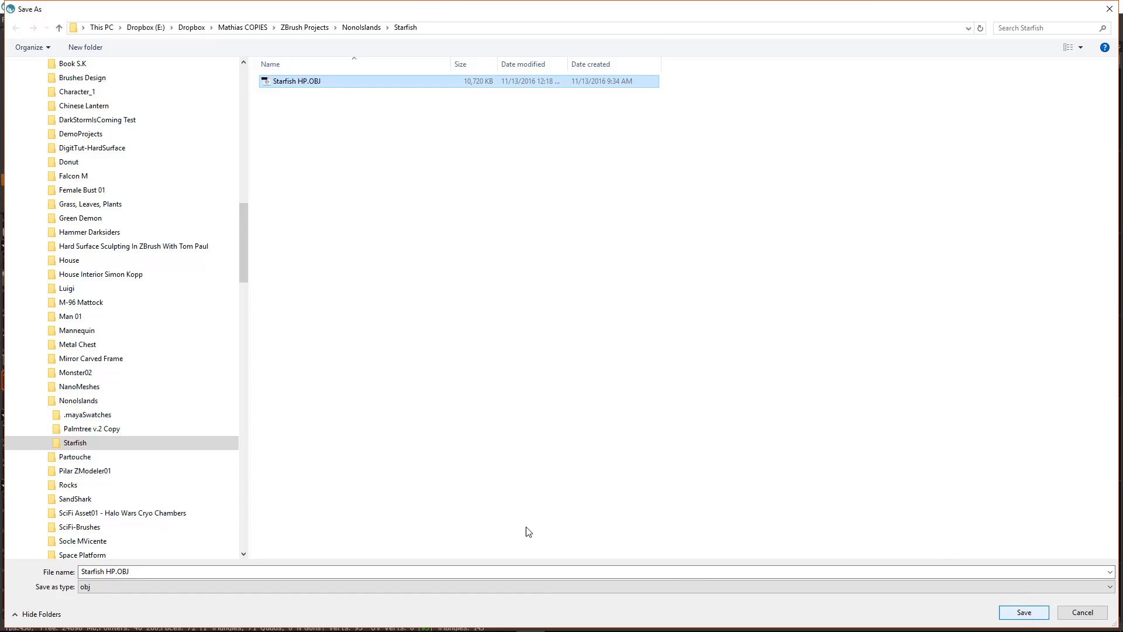
pyautogui.click(489, 433)
pyautogui.click(99, 576)
pyautogui.write('Starfish')
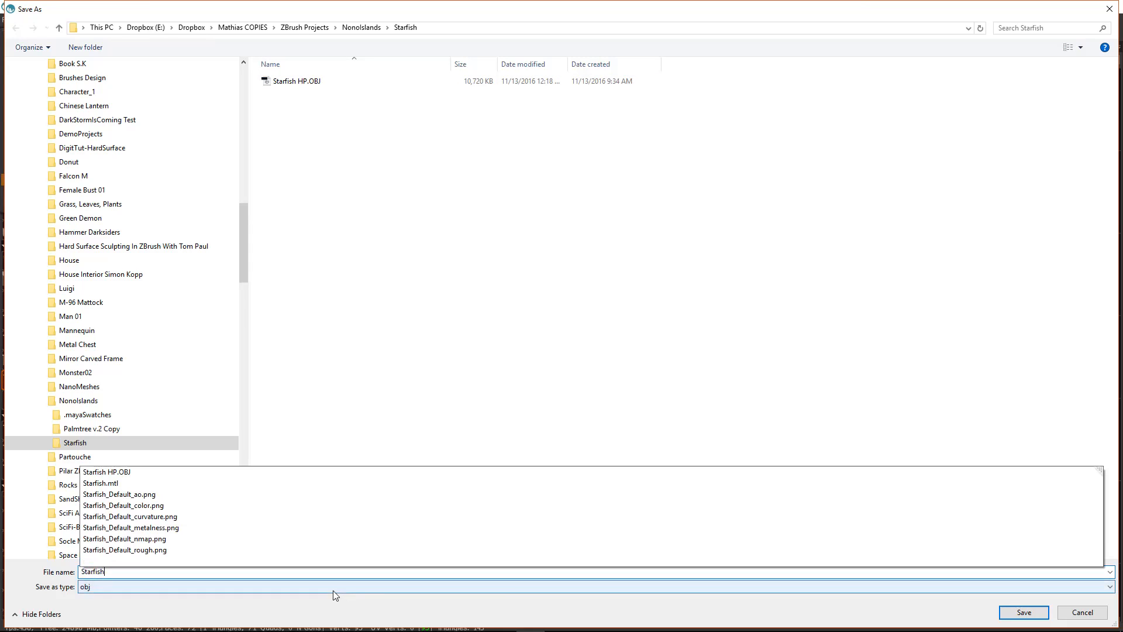
pyautogui.click(1024, 612)
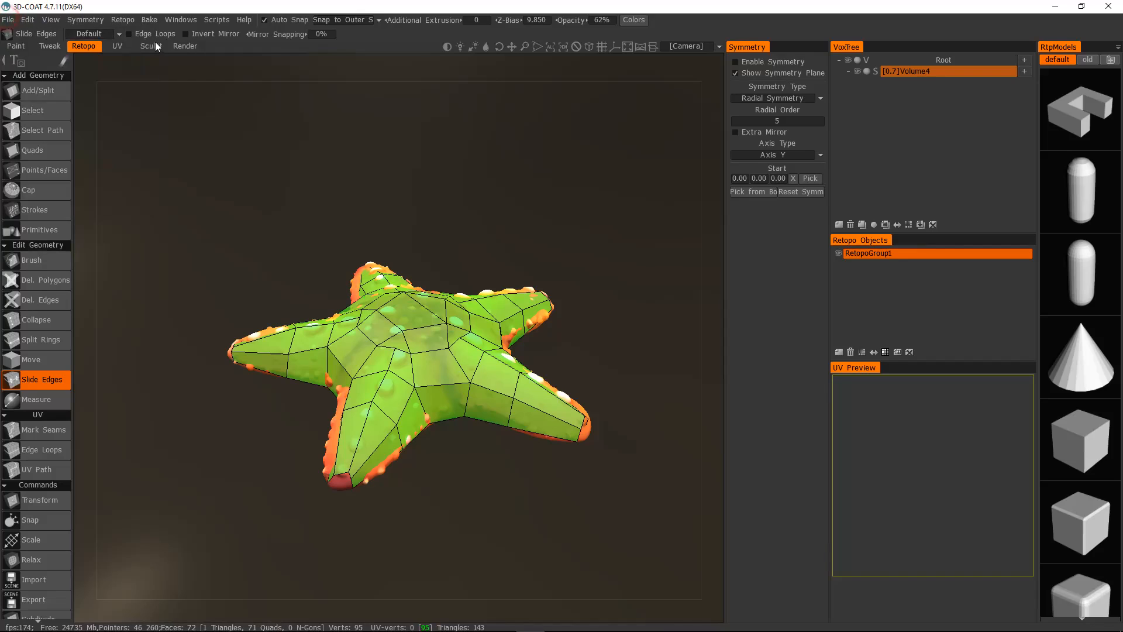
pyautogui.click(149, 20)
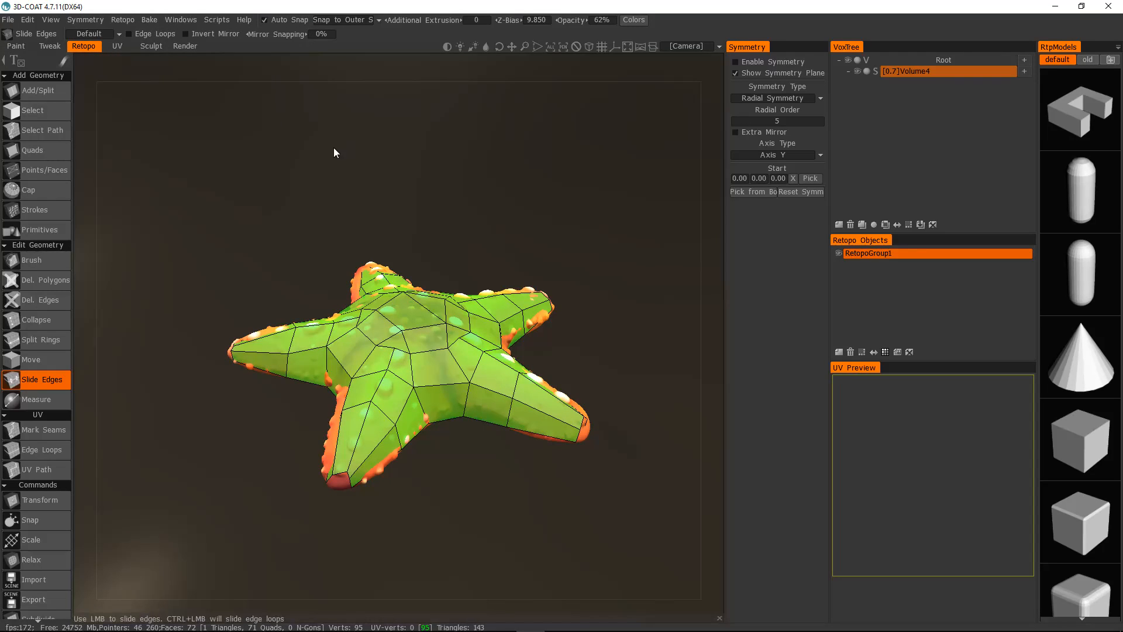
pyautogui.moveTo(280, 174); pyautogui.dragTo(243, 124, button='middle')
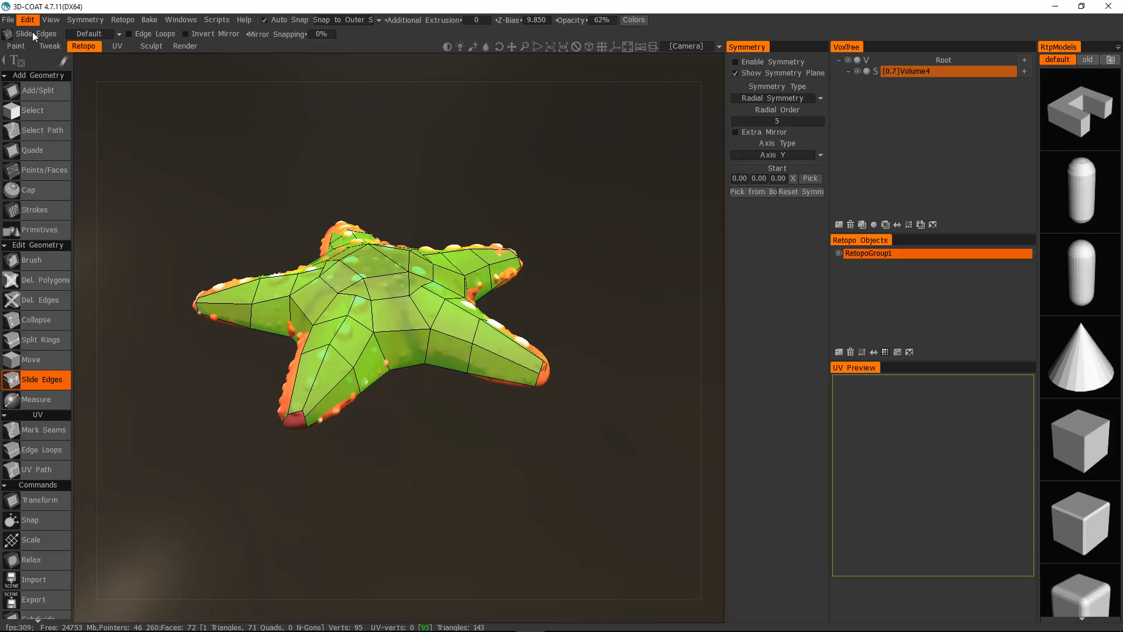
pyautogui.click(839, 351)
pyautogui.click(868, 264)
pyautogui.click(850, 352)
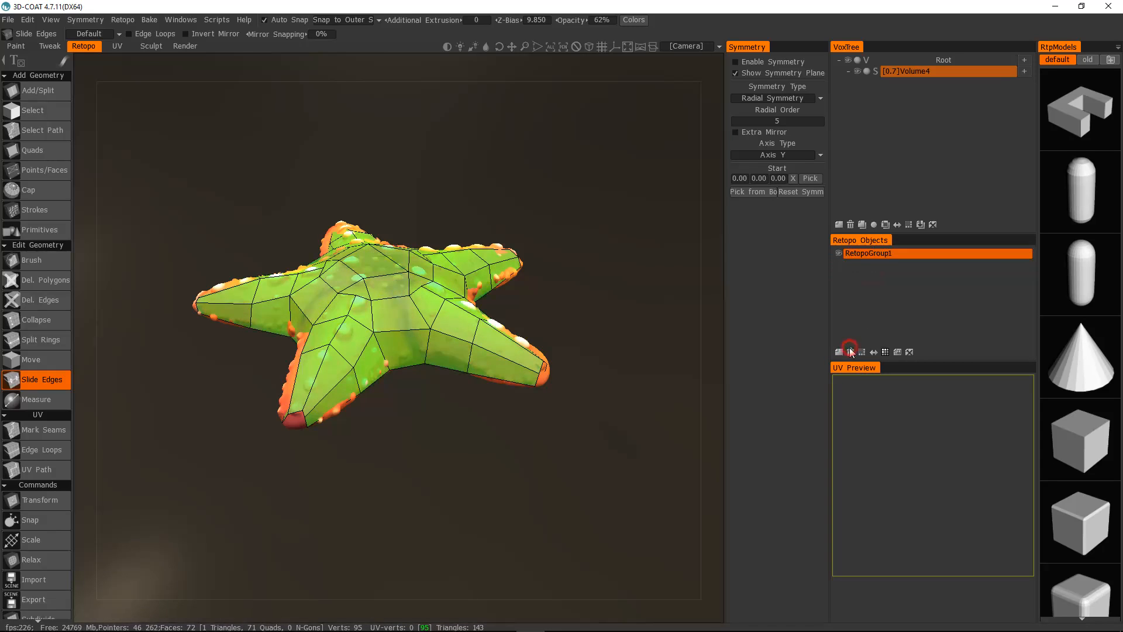
# Start a new scene without saving the current one and dismiss the startup options
pyautogui.click(9, 20)
pyautogui.click(14, 38)
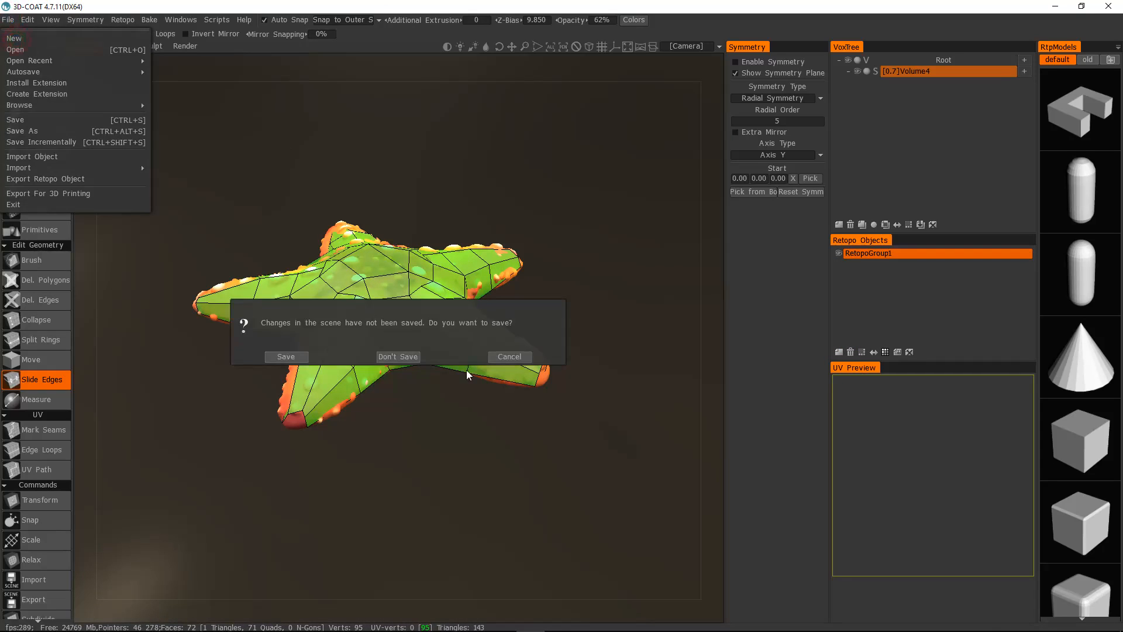
pyautogui.click(413, 358)
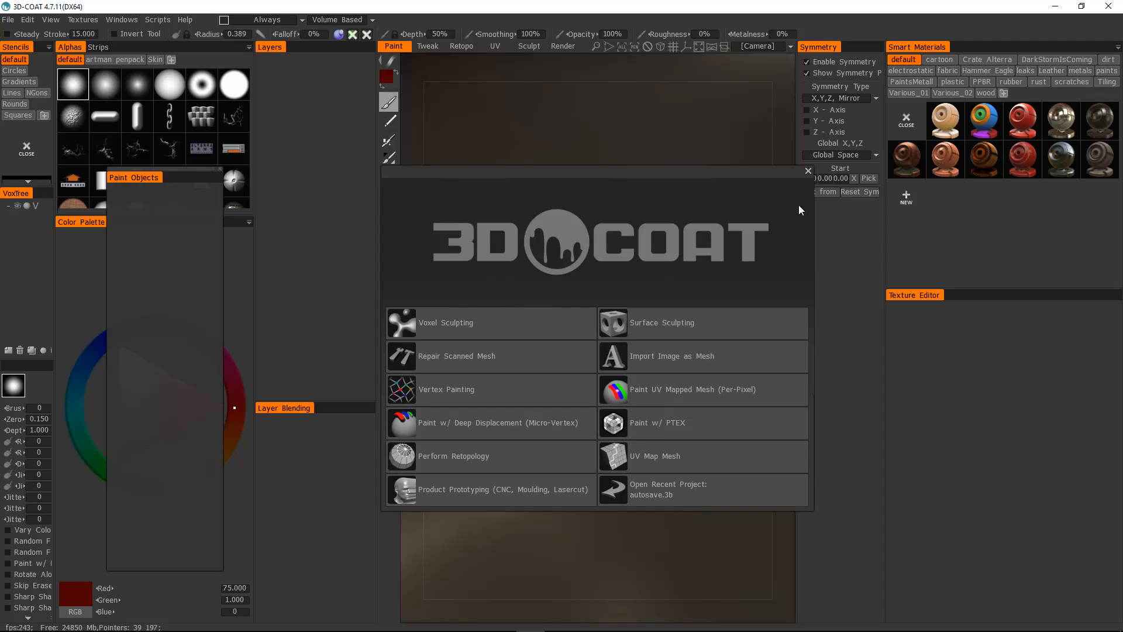
pyautogui.click(808, 171)
# Switch to File Explorer and open the NonoIslands folder inside ZBrush Projects on the Dropbox (E:) drive
pyautogui.hotkey('alt', 'Tab')
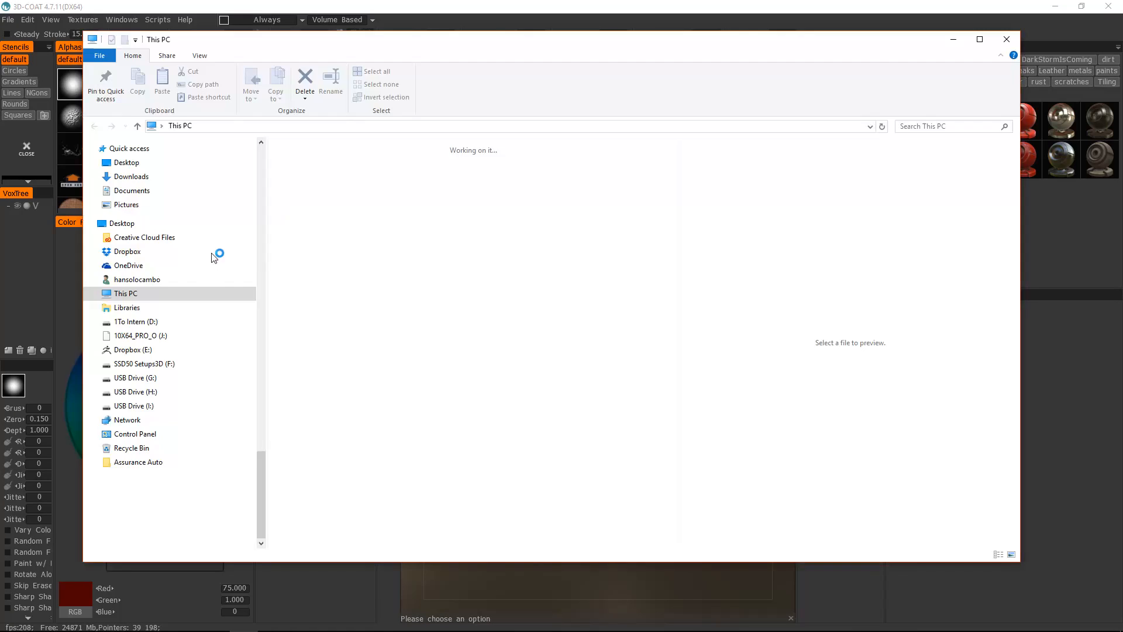
pyautogui.click(92, 370)
pyautogui.click(92, 370)
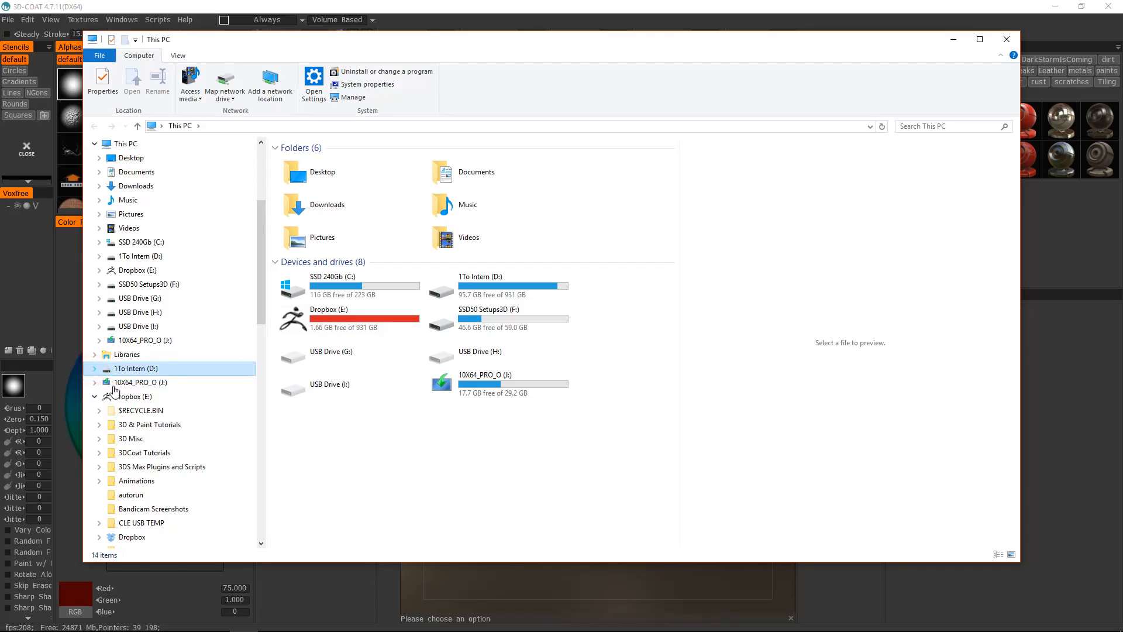
pyautogui.click(96, 538)
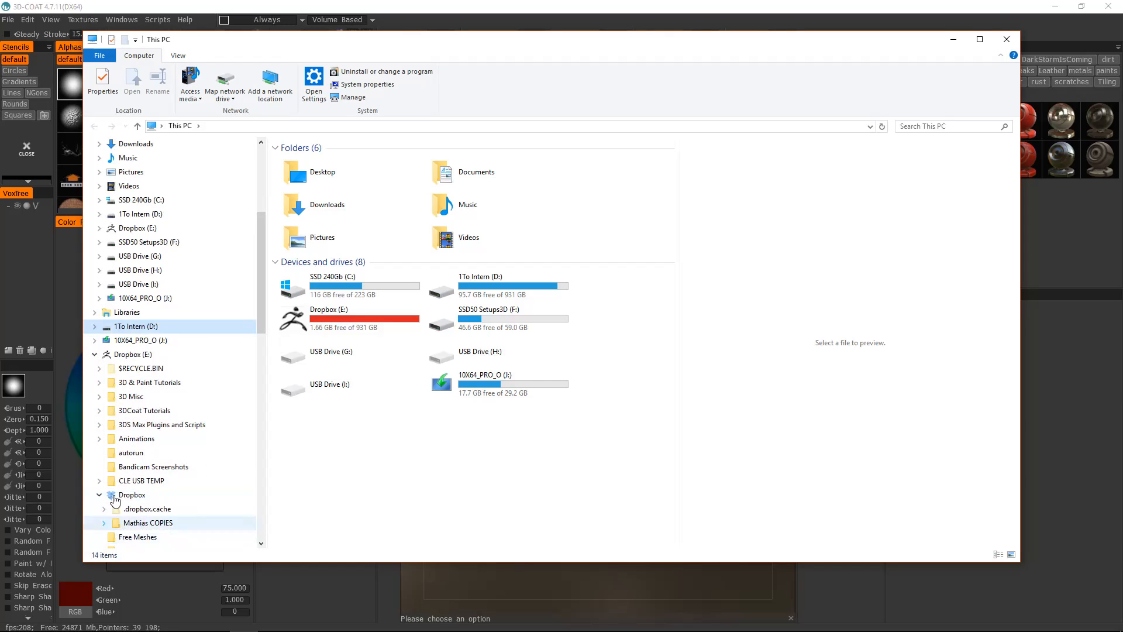
pyautogui.click(104, 522)
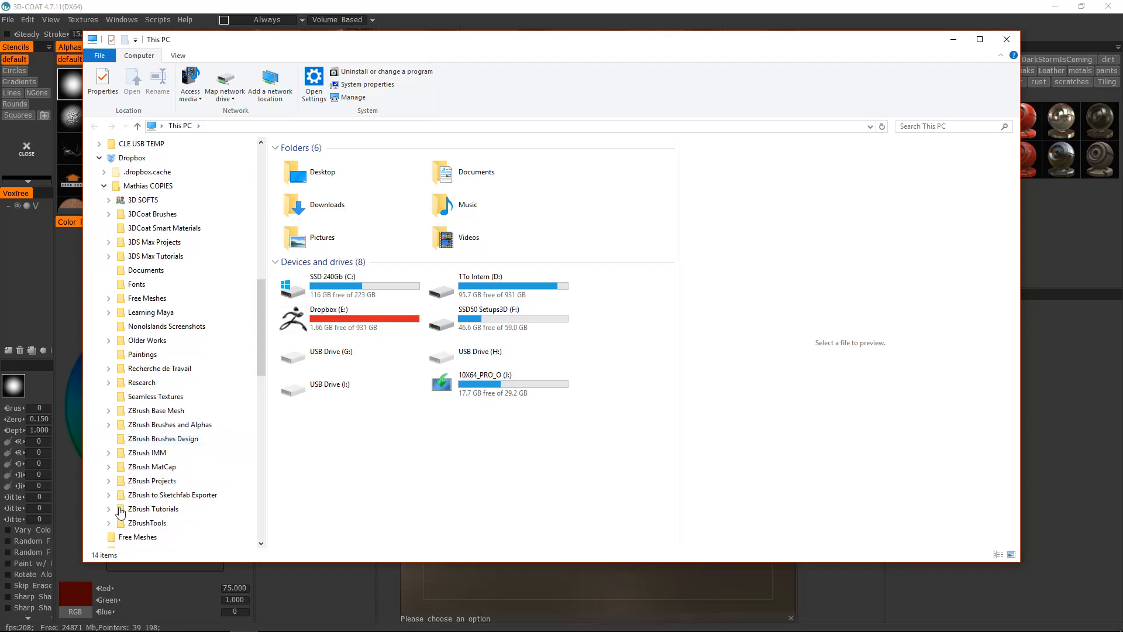
pyautogui.click(109, 481)
pyautogui.scroll(-2, 127, 492)
pyautogui.scroll(-2, 127, 492)
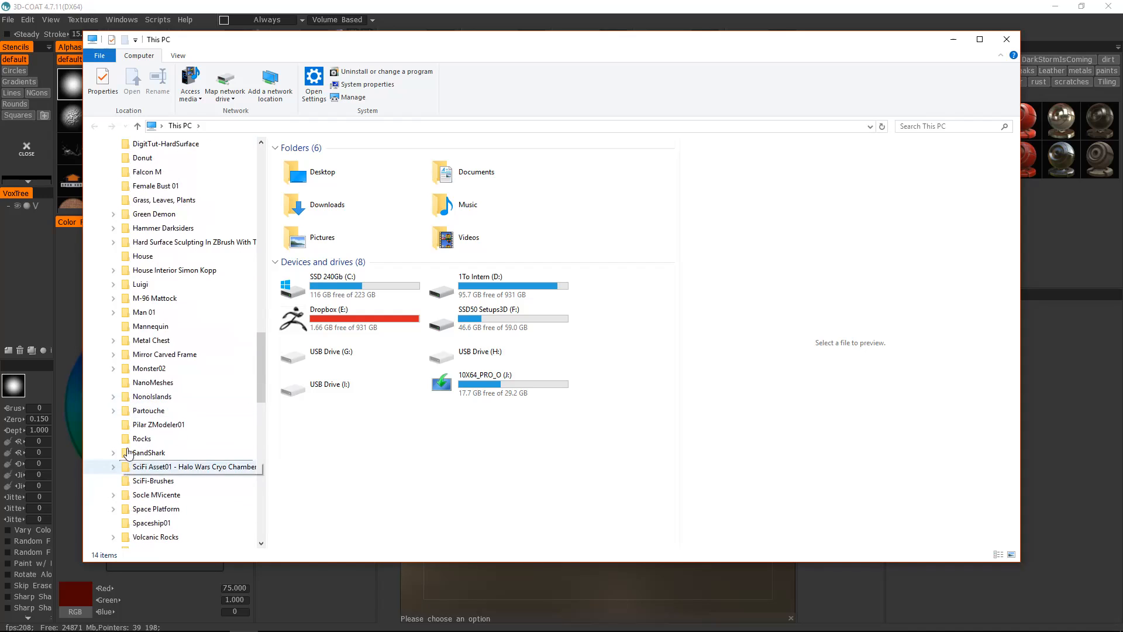
pyautogui.click(143, 396)
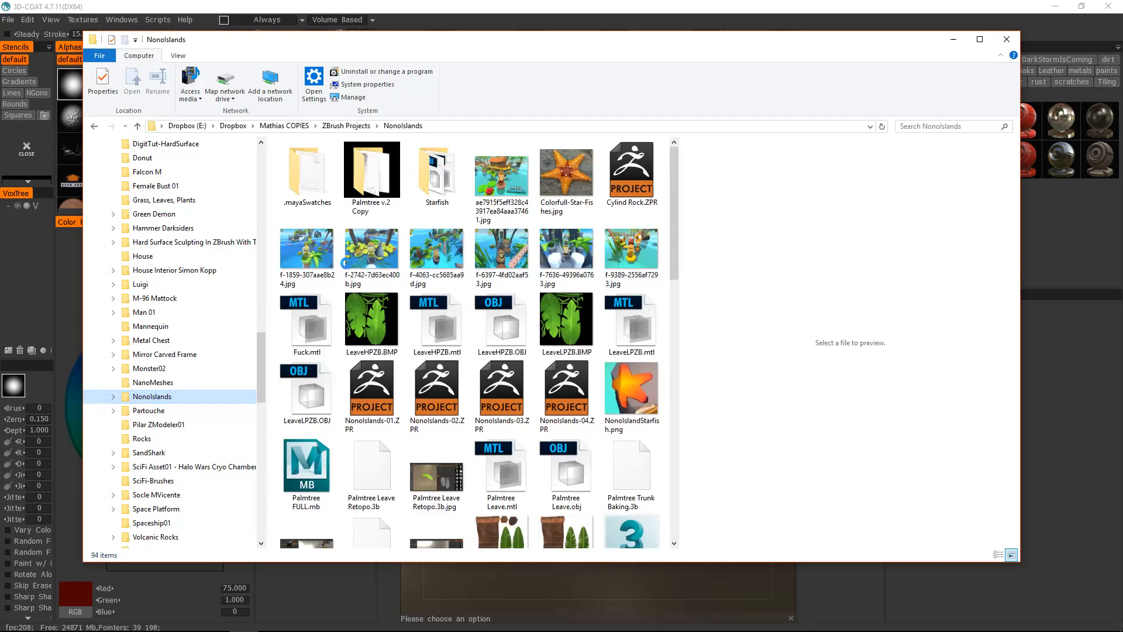
# Copy StarFish.OBJ and StarFish.mtl from NonoIslands into its Starfish subfolder, replacing the files with the same names
pyautogui.click(391, 260)
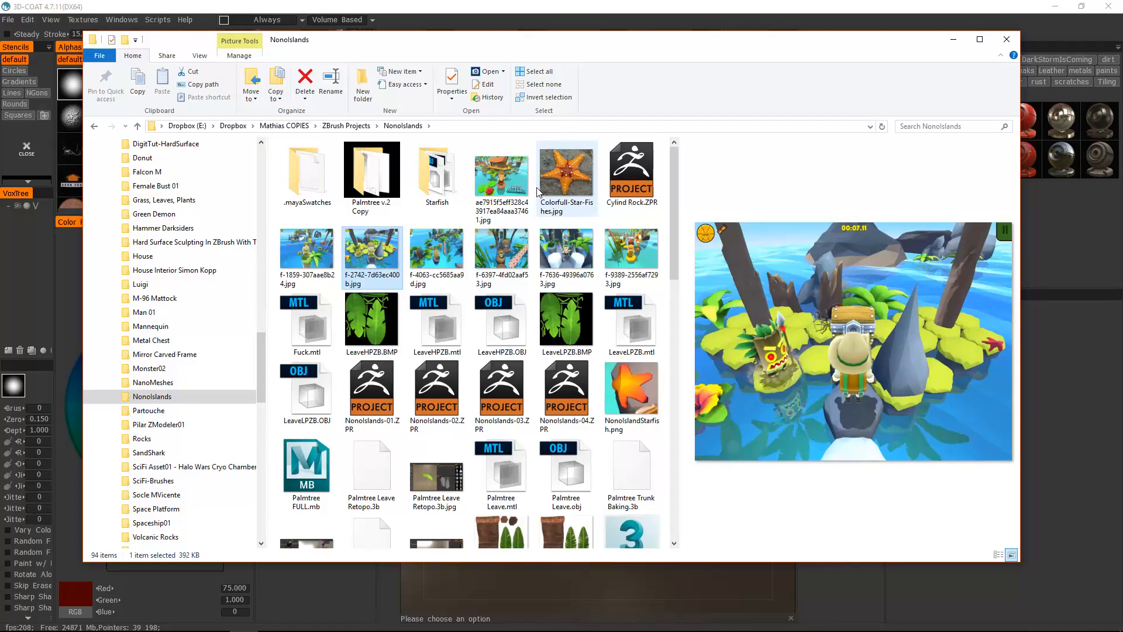
pyautogui.scroll(-10, 497, 350)
pyautogui.click(437, 430)
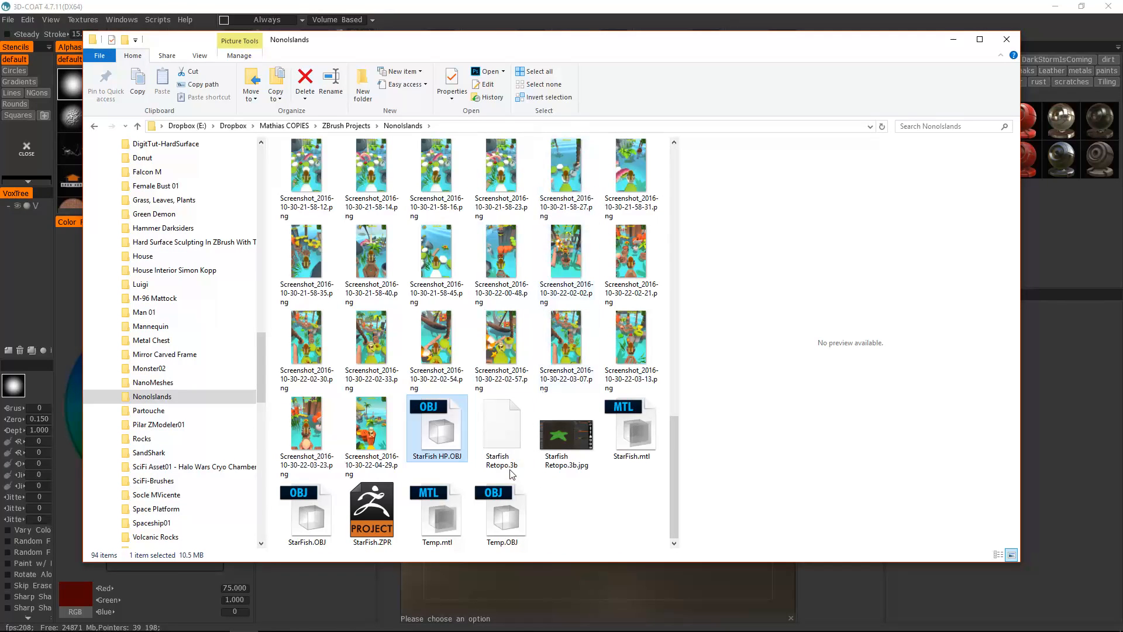
pyautogui.click(307, 513)
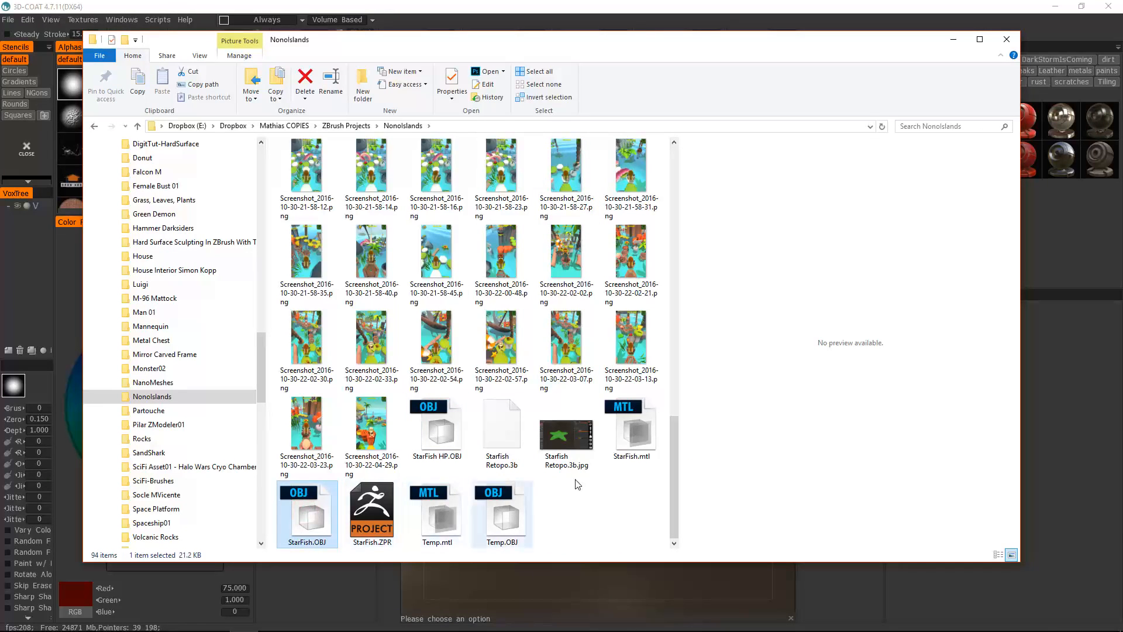
pyautogui.keyDown('ctrl'); pyautogui.click(632, 426); pyautogui.keyUp('ctrl')
pyautogui.click(114, 396)
pyautogui.click(149, 438)
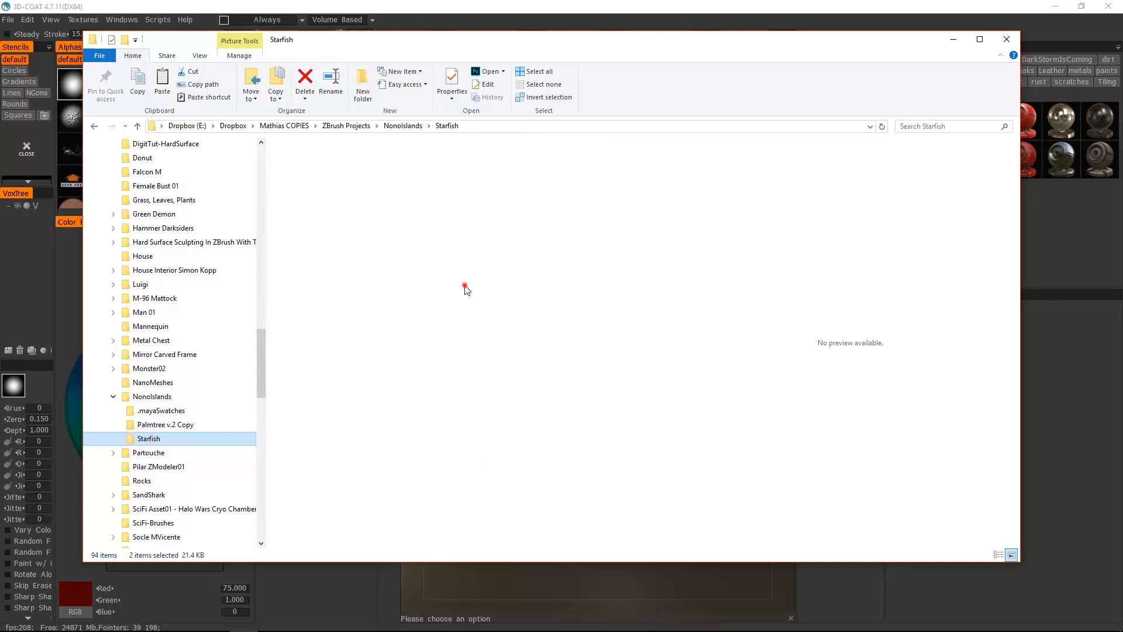
pyautogui.hotkey('ctrl', 'v')
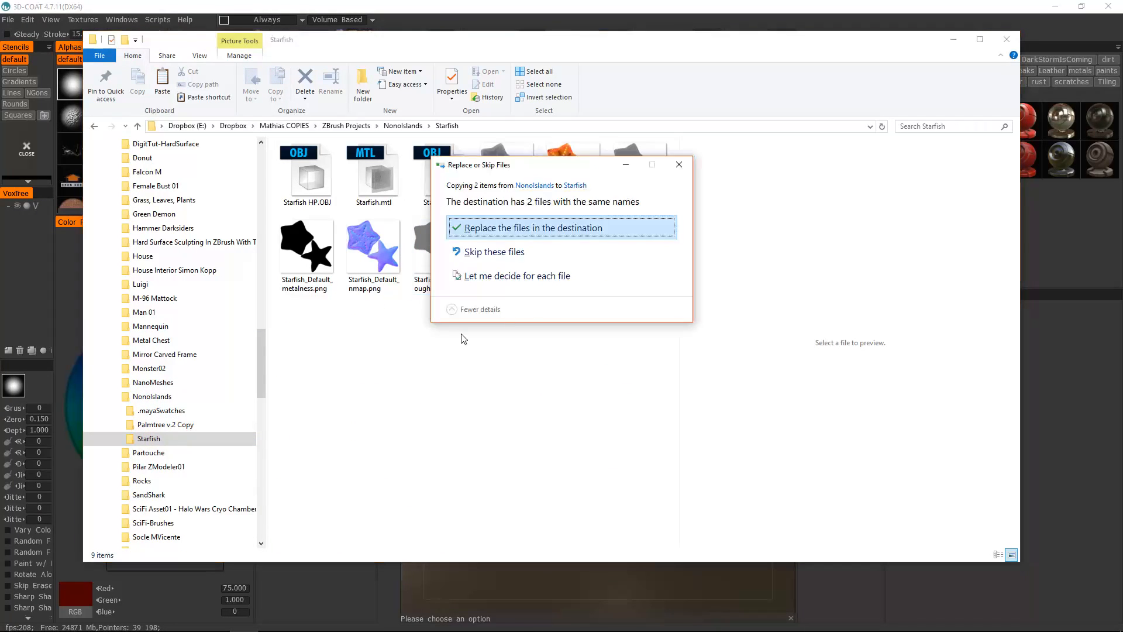
pyautogui.click(517, 228)
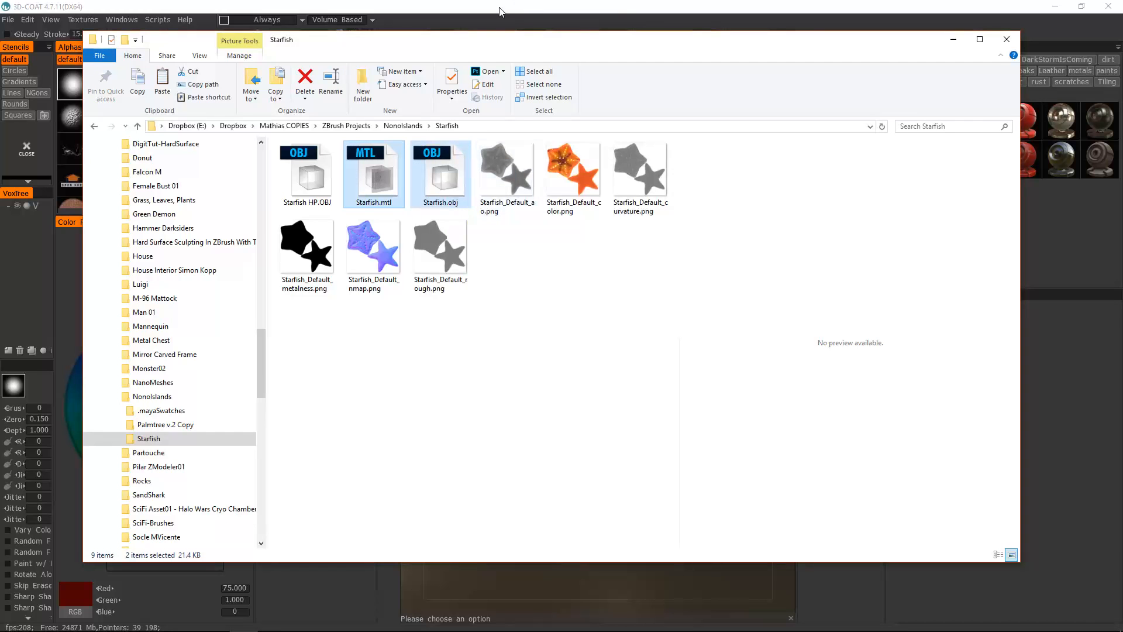
# Select the six Starfish_Default texture PNGs in the Starfish folder and switch back to 3D-Coat
pyautogui.click(507, 176)
pyautogui.keyDown('shift'); pyautogui.click(440, 251); pyautogui.keyUp('shift')
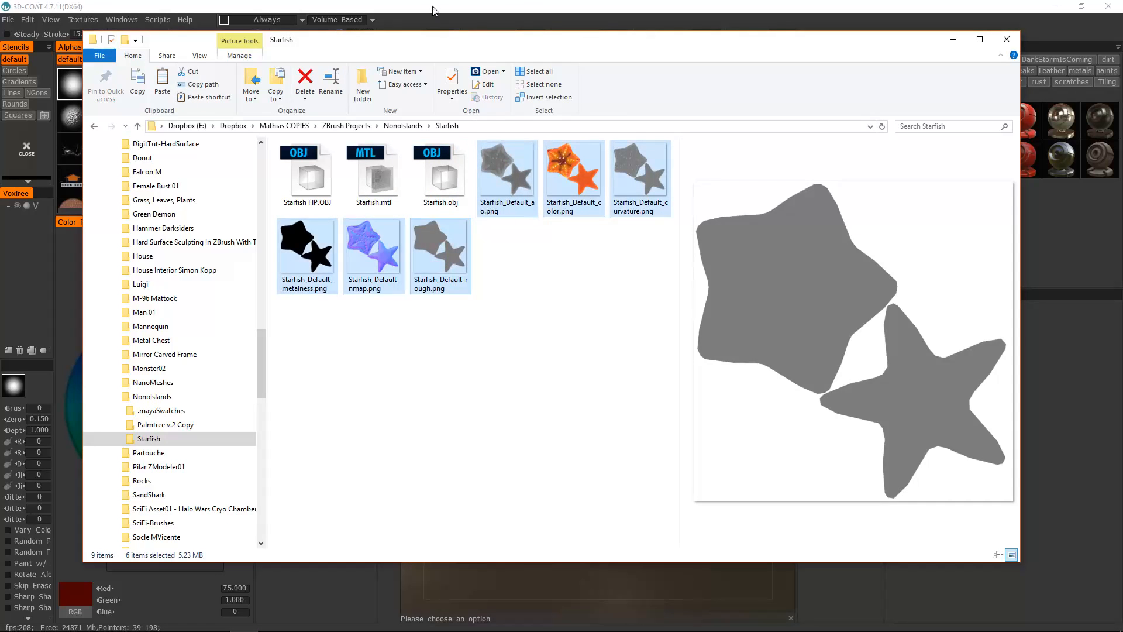
pyautogui.click(433, 9)
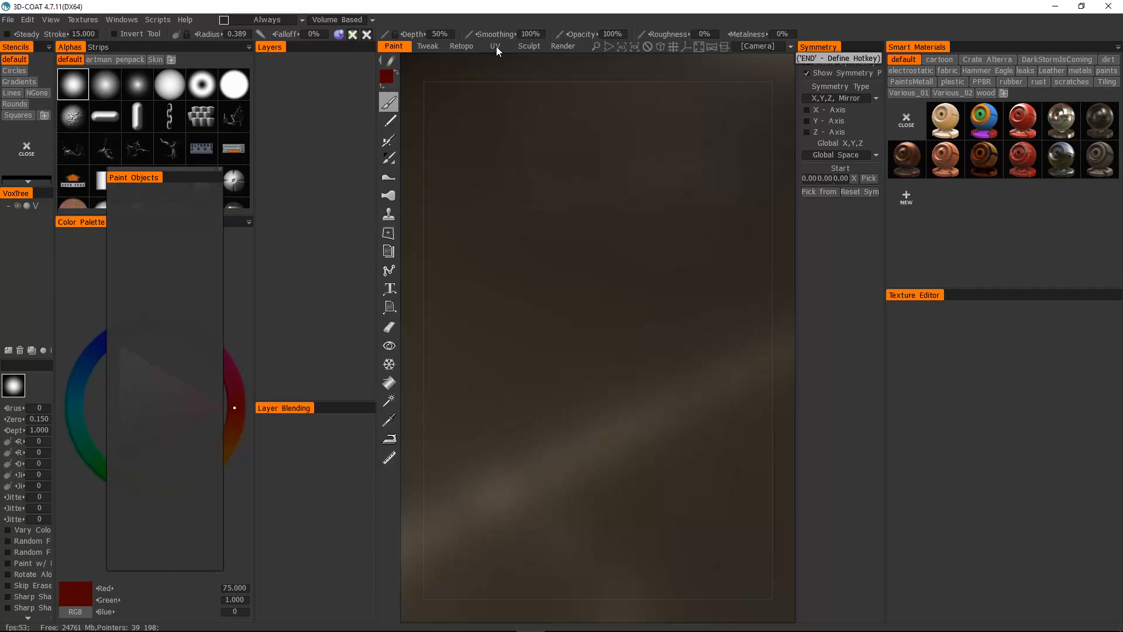
# Start a new scene with the UV Map Mesh option
pyautogui.click(8, 20)
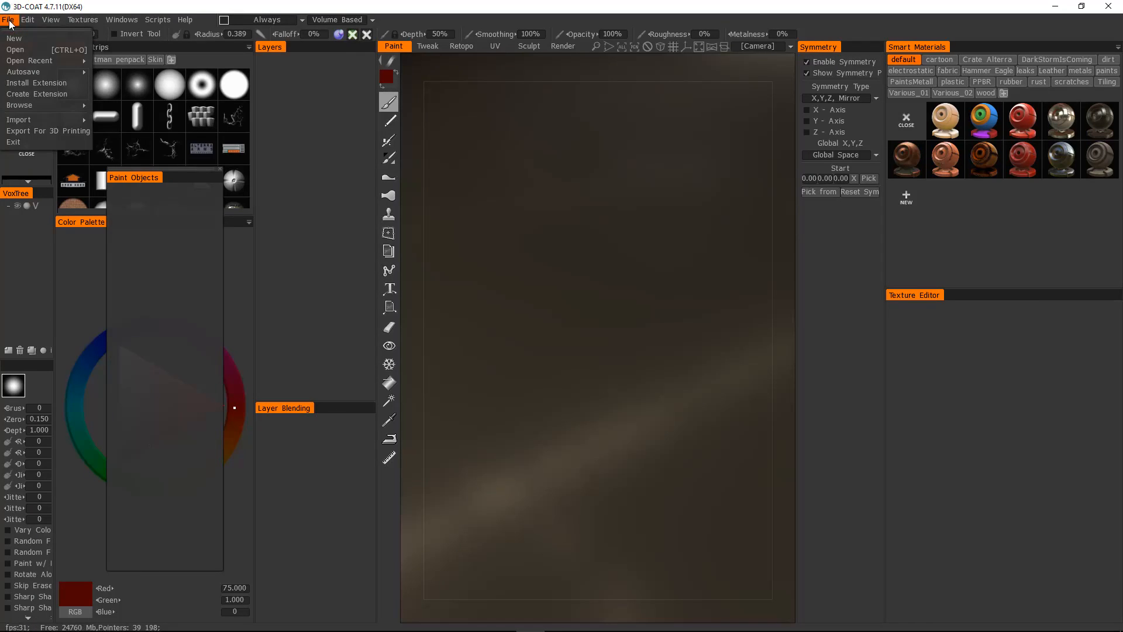
pyautogui.click(12, 23)
pyautogui.click(8, 20)
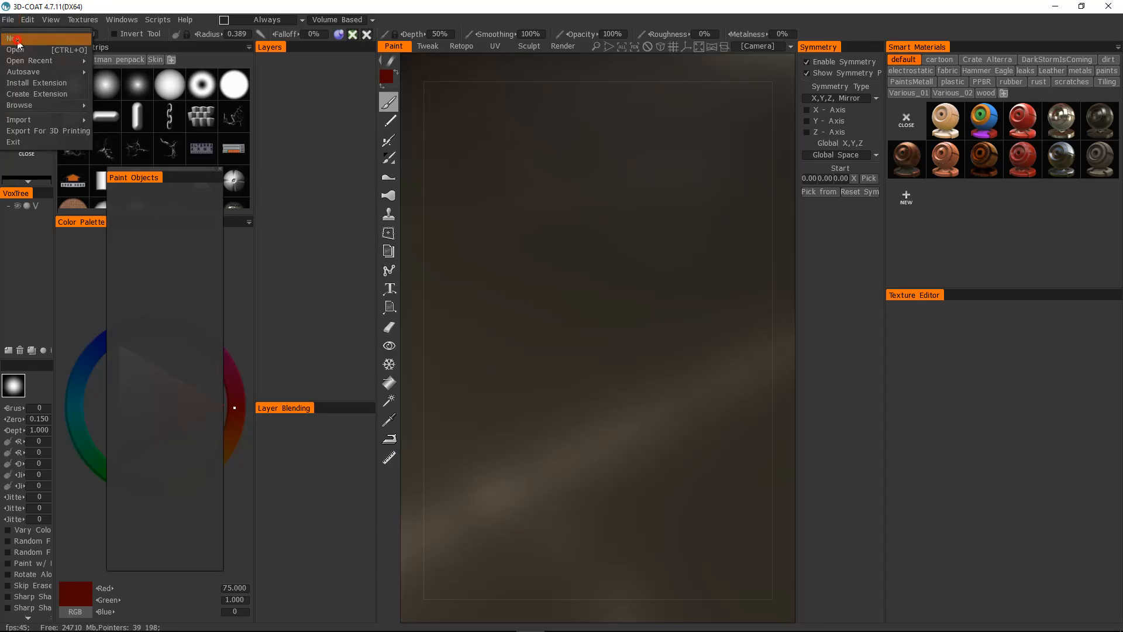
pyautogui.click(15, 41)
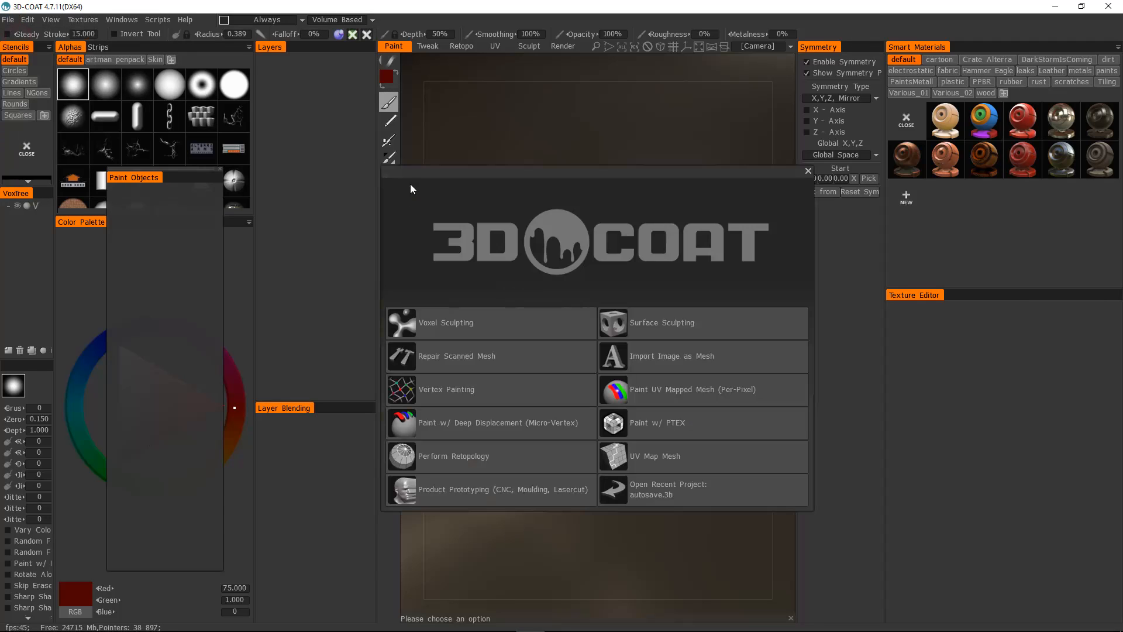
pyautogui.click(667, 461)
# Import Starfish.obj with UV map typing set to Auto-Mapping and a texture size of 2048 by 2048
pyautogui.click(251, 95)
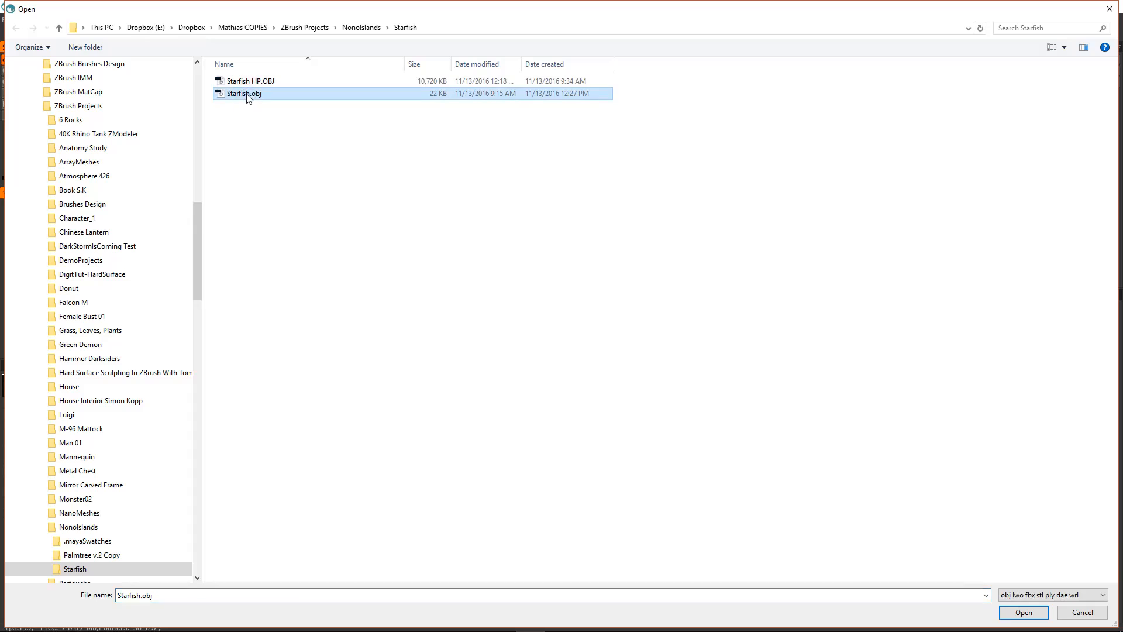
pyautogui.doubleClick(251, 95)
pyautogui.click(711, 286)
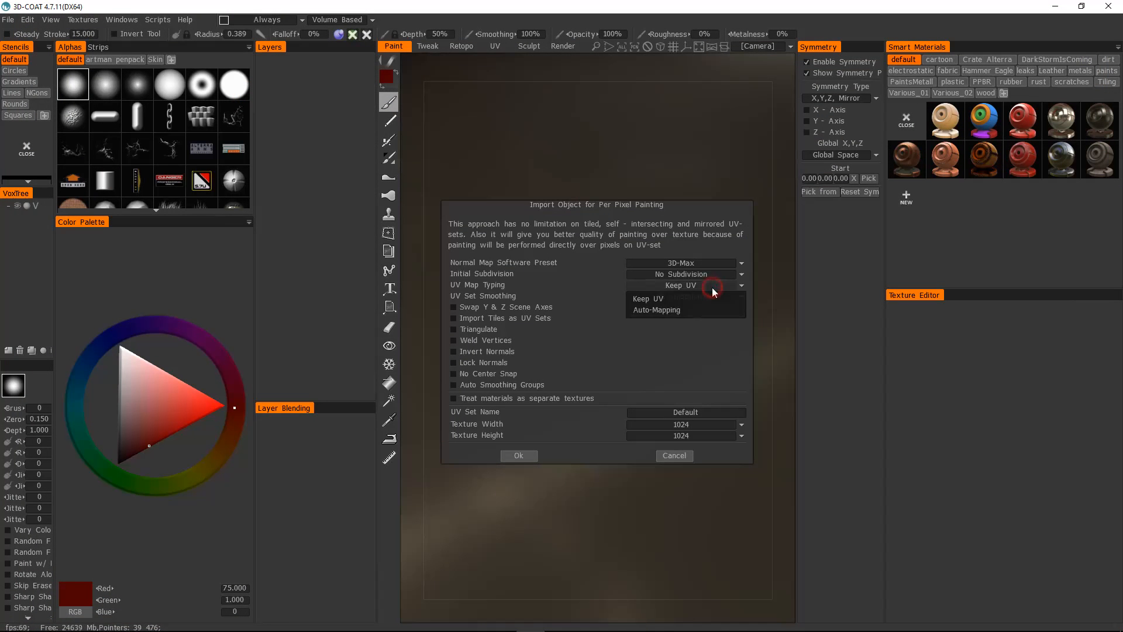
pyautogui.click(689, 312)
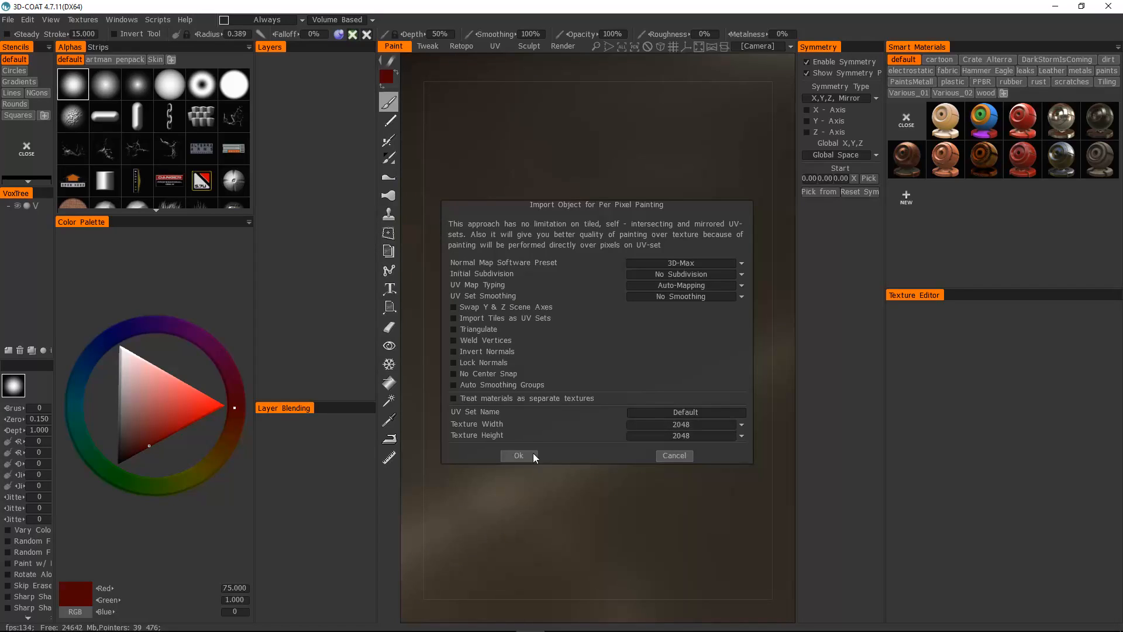
pyautogui.click(525, 454)
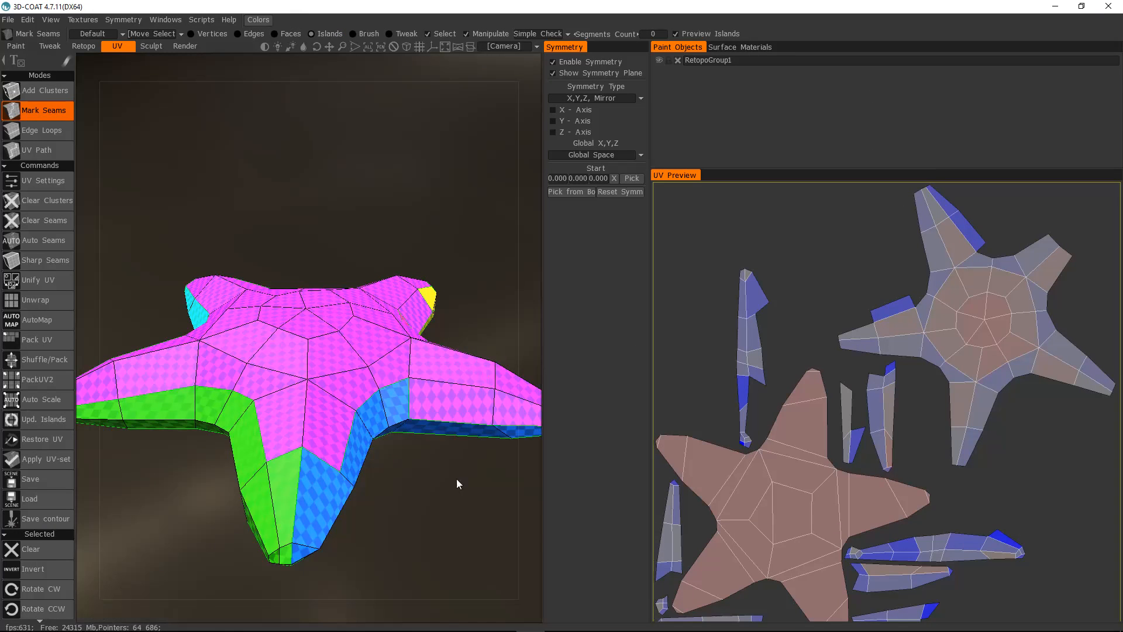
# Clear all automatically generated seams from the starfish mesh
pyautogui.moveTo(416, 476)
pyautogui.mouseDown()
pyautogui.moveTo(417, 436)
pyautogui.moveTo(415, 454)
pyautogui.mouseUp()
pyautogui.moveTo(415, 454); pyautogui.dragTo(382, 493, button='right')
pyautogui.moveTo(382, 493)
pyautogui.mouseDown()
pyautogui.moveTo(381, 442)
pyautogui.moveTo(386, 482)
pyautogui.mouseUp()
pyautogui.scroll(-5, 894, 392)
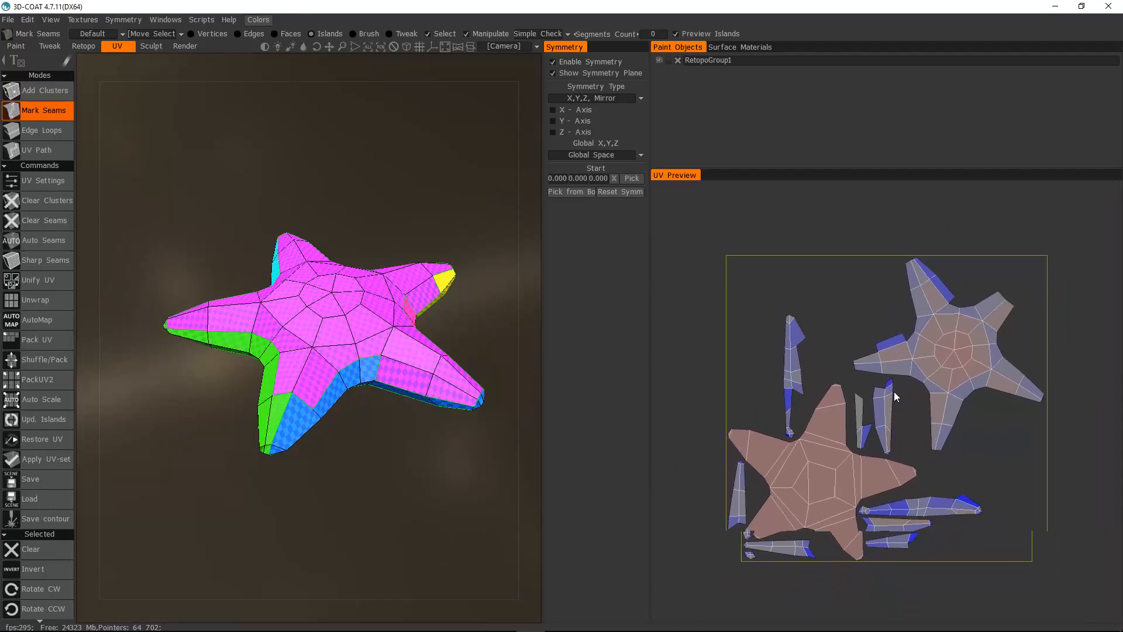
pyautogui.moveTo(894, 395); pyautogui.dragTo(896, 350, button='middle')
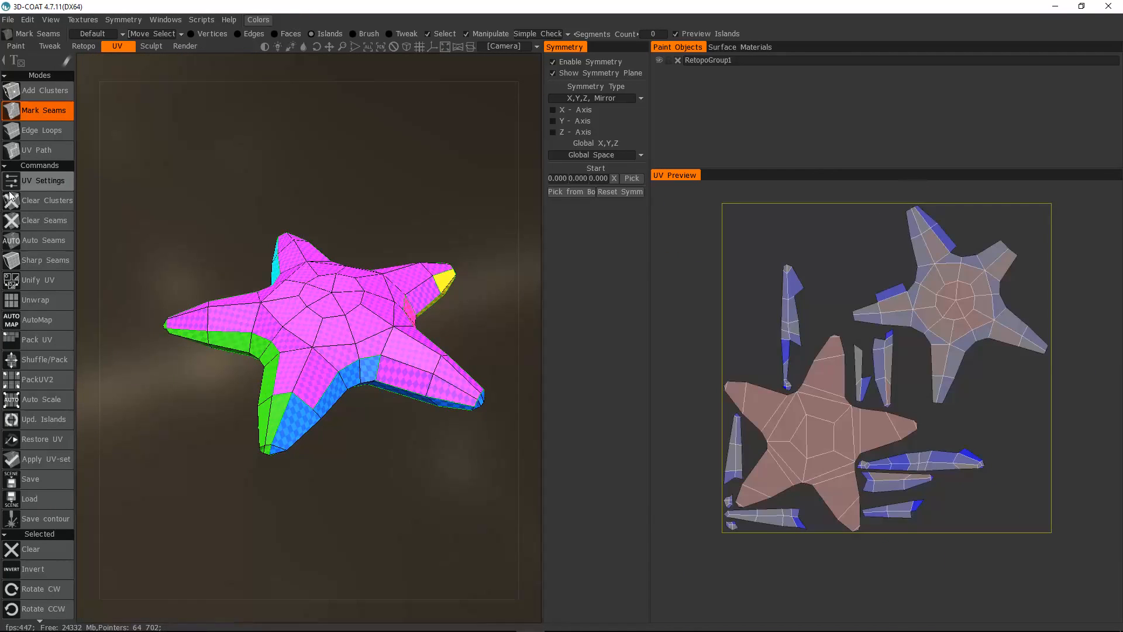
pyautogui.click(48, 227)
# Try marking a seam along connected edges across the middle of the starfish's upper side
pyautogui.moveTo(424, 280); pyautogui.dragTo(409, 201)
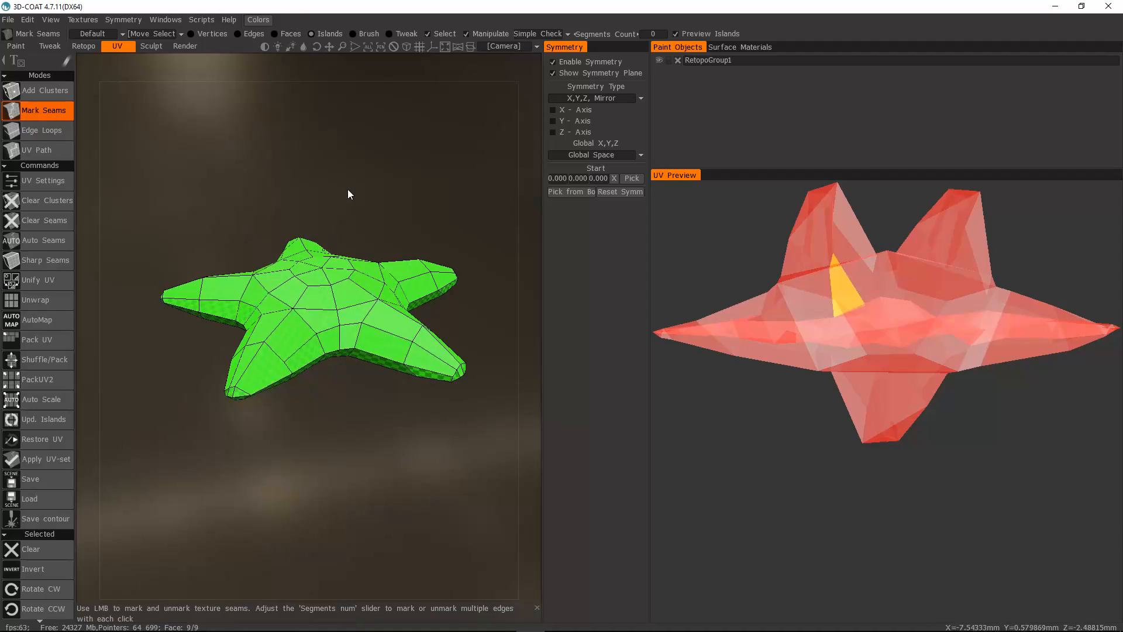
pyautogui.scroll(3, 350, 193)
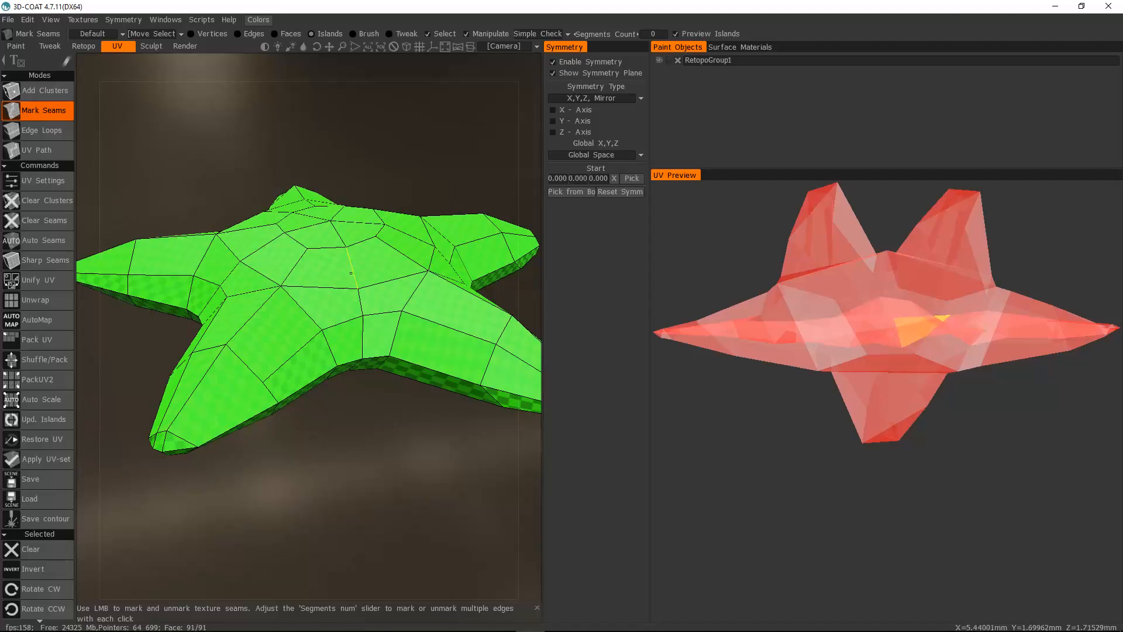
pyautogui.click(359, 299)
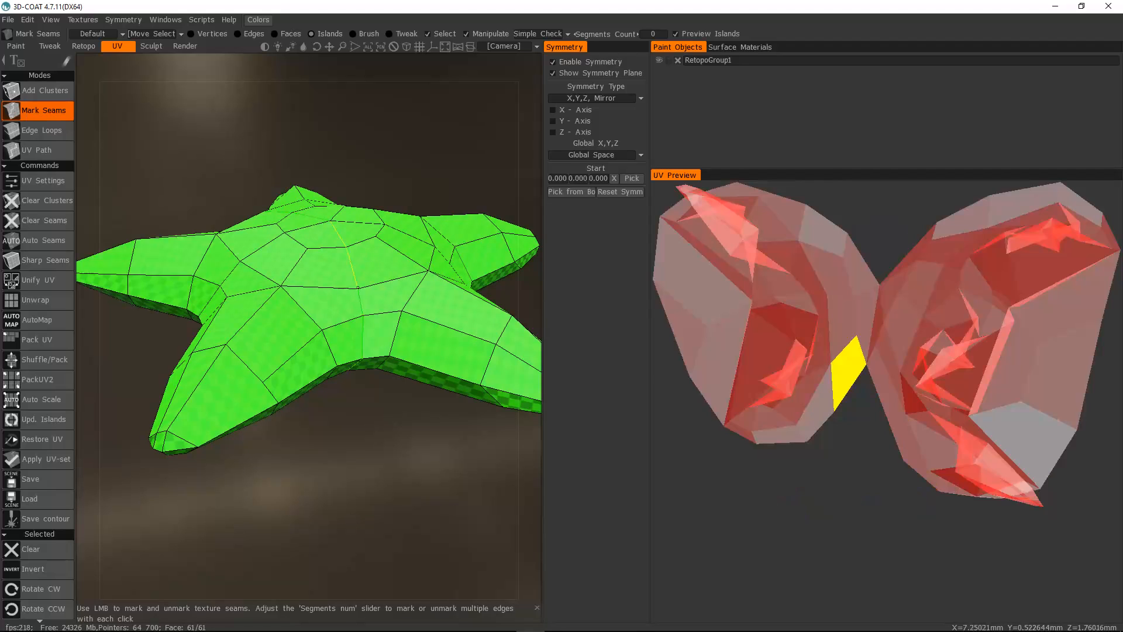
pyautogui.click(352, 268)
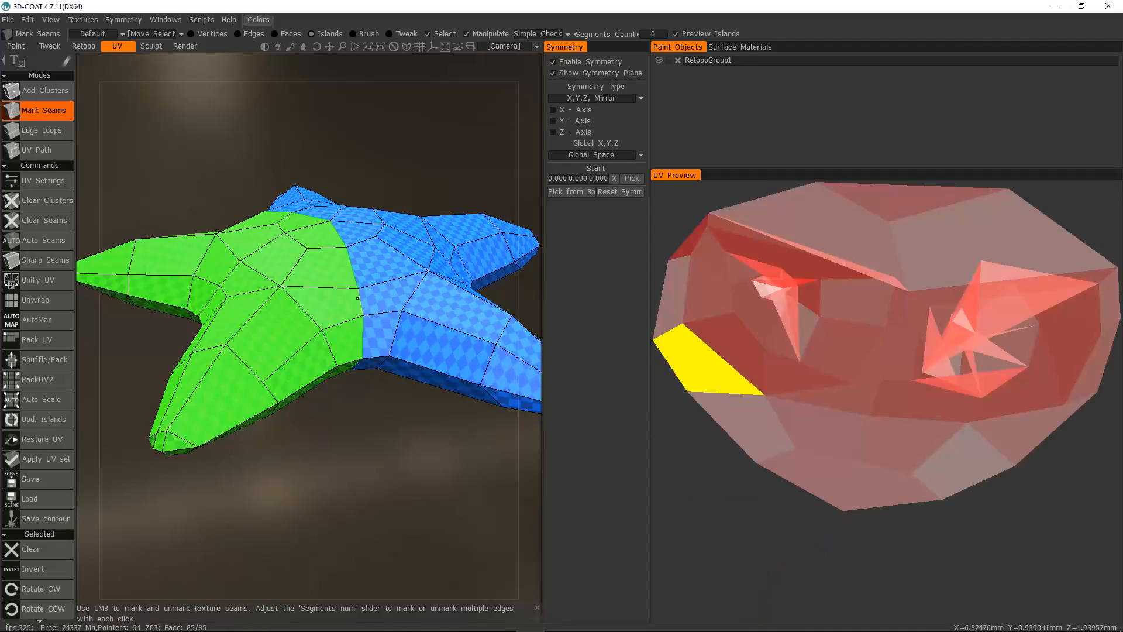
pyautogui.moveTo(361, 461)
pyautogui.mouseDown()
pyautogui.moveTo(363, 283)
pyautogui.moveTo(359, 455)
pyautogui.mouseUp()
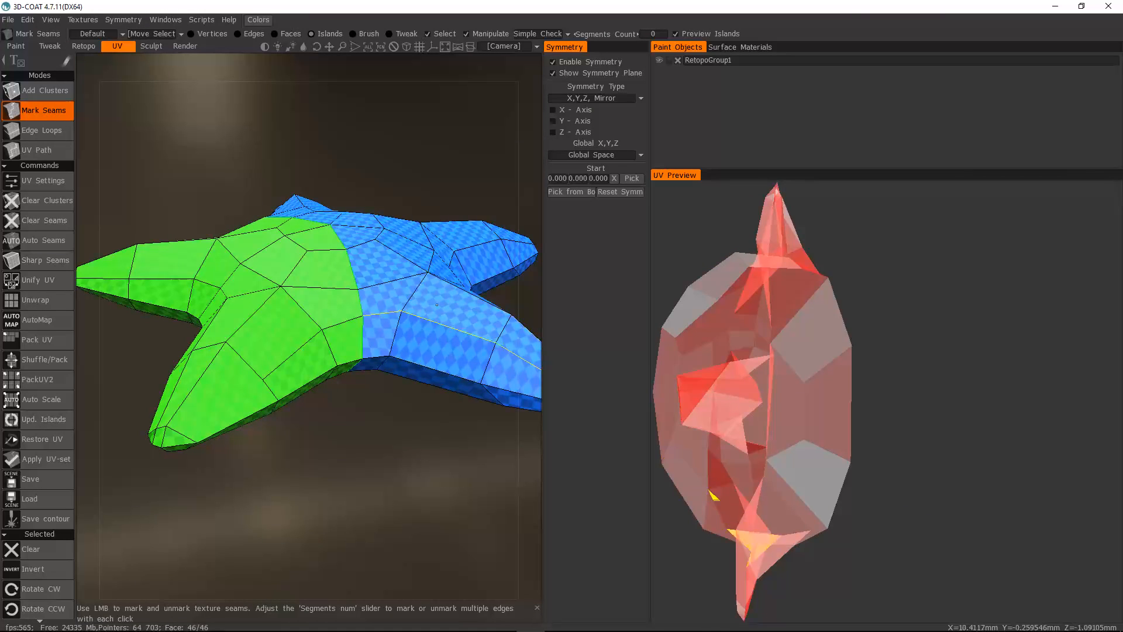
# Turn off Preview Islands and start marking a seam along the outer edge of the starfish's flat underside
pyautogui.click(679, 33)
pyautogui.moveTo(307, 434); pyautogui.dragTo(311, 403, button='right')
pyautogui.moveTo(307, 413); pyautogui.dragTo(390, 356)
pyautogui.click(335, 280)
pyautogui.keyDown('shift'); pyautogui.click(391, 357); pyautogui.keyUp('shift')
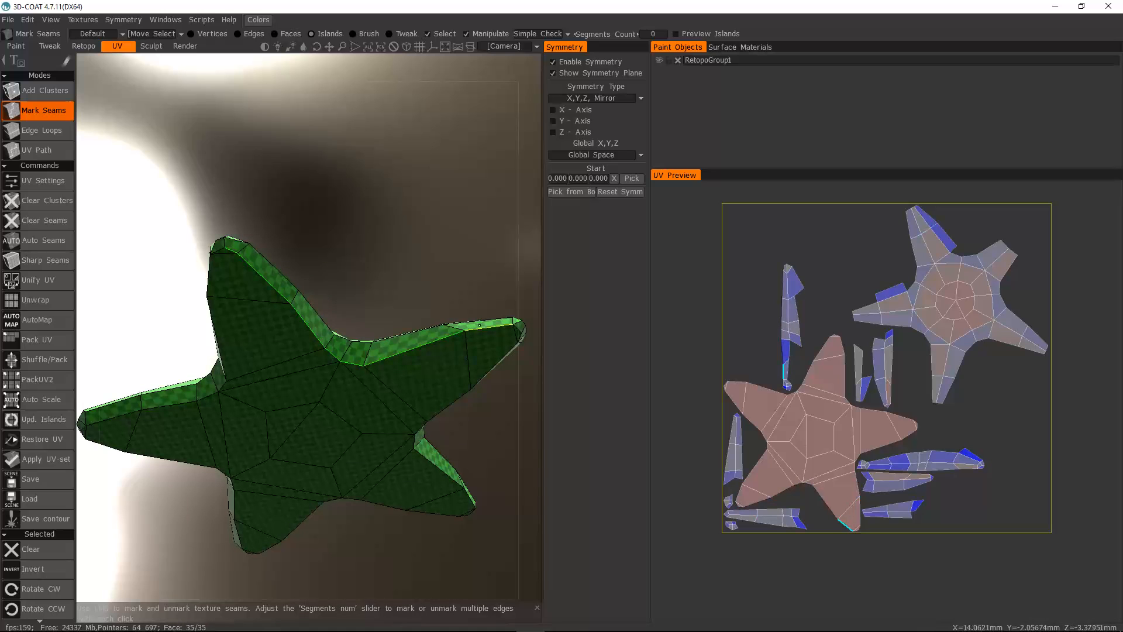
# Continue the underside seam around the arm tips and along the lower edges of the neighbouring arms
pyautogui.moveTo(489, 321); pyautogui.dragTo(388, 296, button='middle')
pyautogui.moveTo(388, 296); pyautogui.dragTo(407, 315)
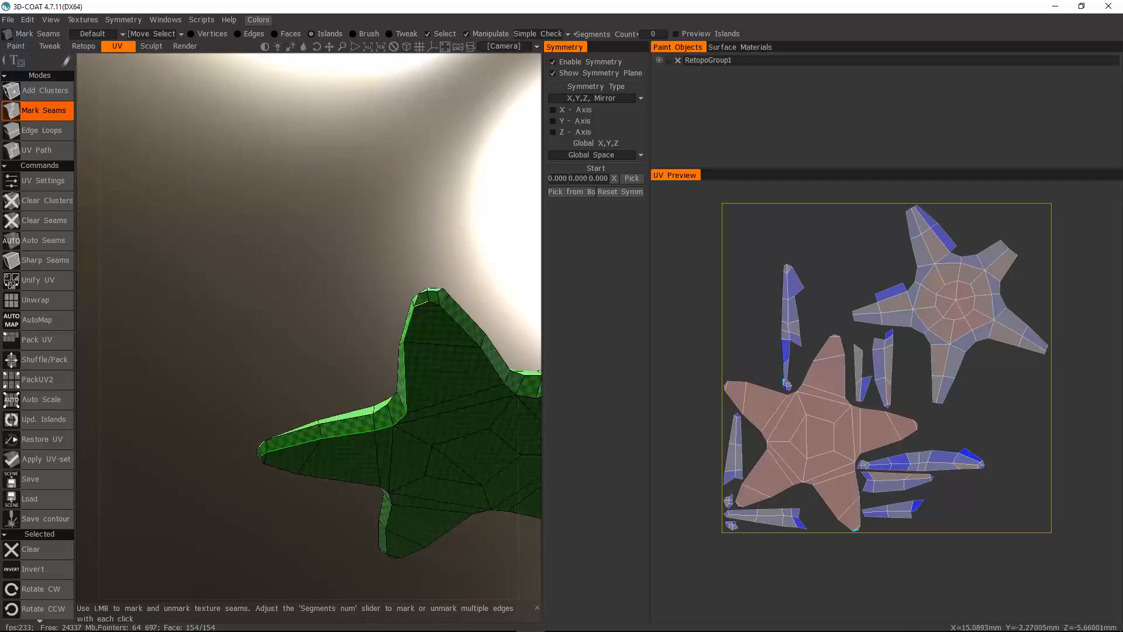
pyautogui.keyDown('shift'); pyautogui.click(447, 312); pyautogui.keyUp('shift')
pyautogui.moveTo(444, 317); pyautogui.dragTo(97, 235, button='middle')
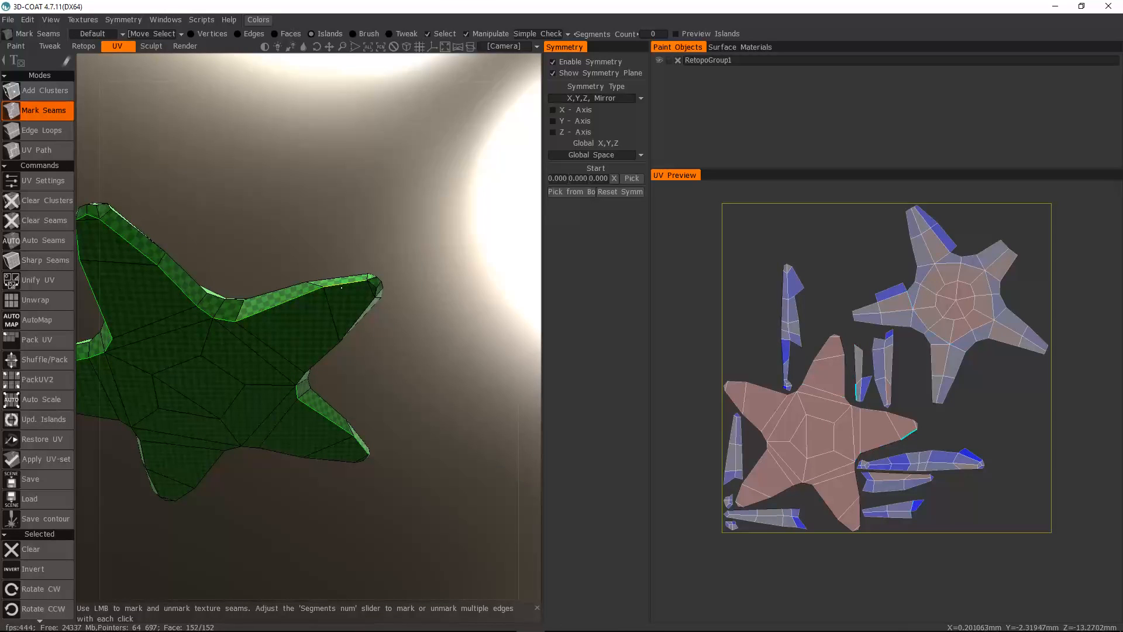
pyautogui.moveTo(377, 331); pyautogui.dragTo(360, 301)
pyautogui.moveTo(360, 301); pyautogui.dragTo(372, 287, button='right')
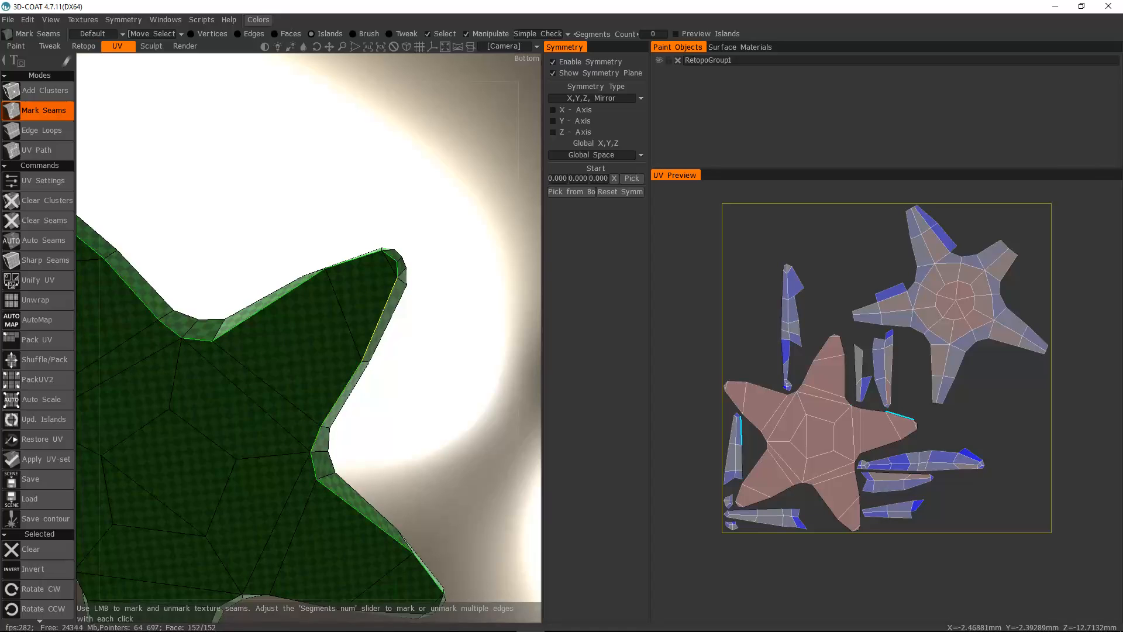
# Mark the remaining arms' lower edges to close the seam loop around the starfish's underside
pyautogui.moveTo(373, 430); pyautogui.dragTo(361, 185, button='middle')
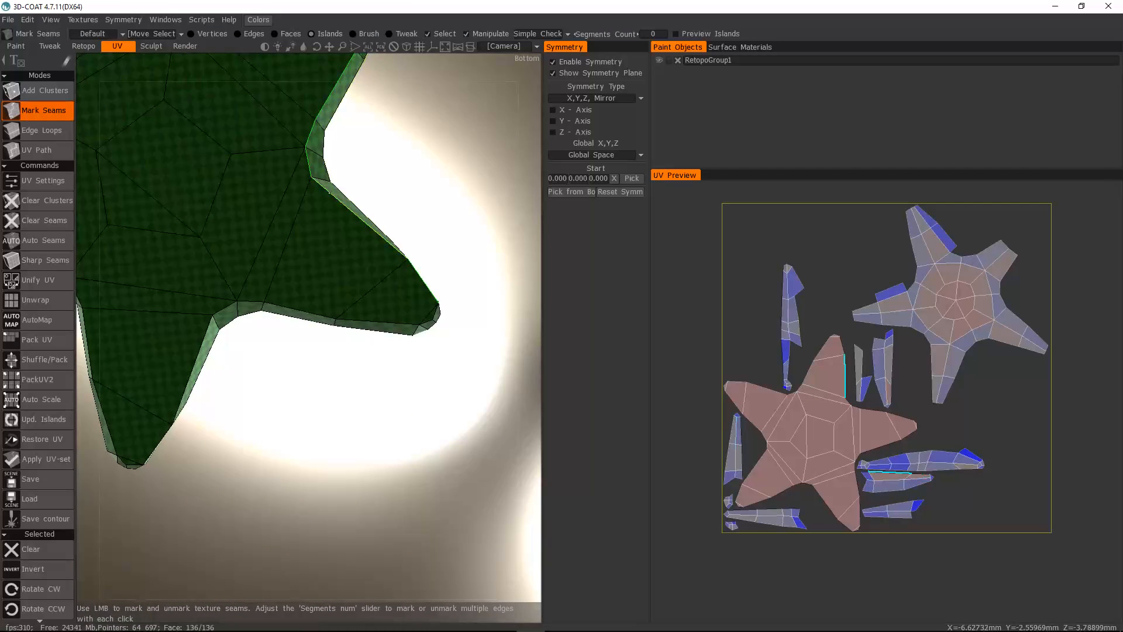
pyautogui.keyDown('alt'); pyautogui.moveTo(374, 258); pyautogui.dragTo(286, 297); pyautogui.keyUp('alt')
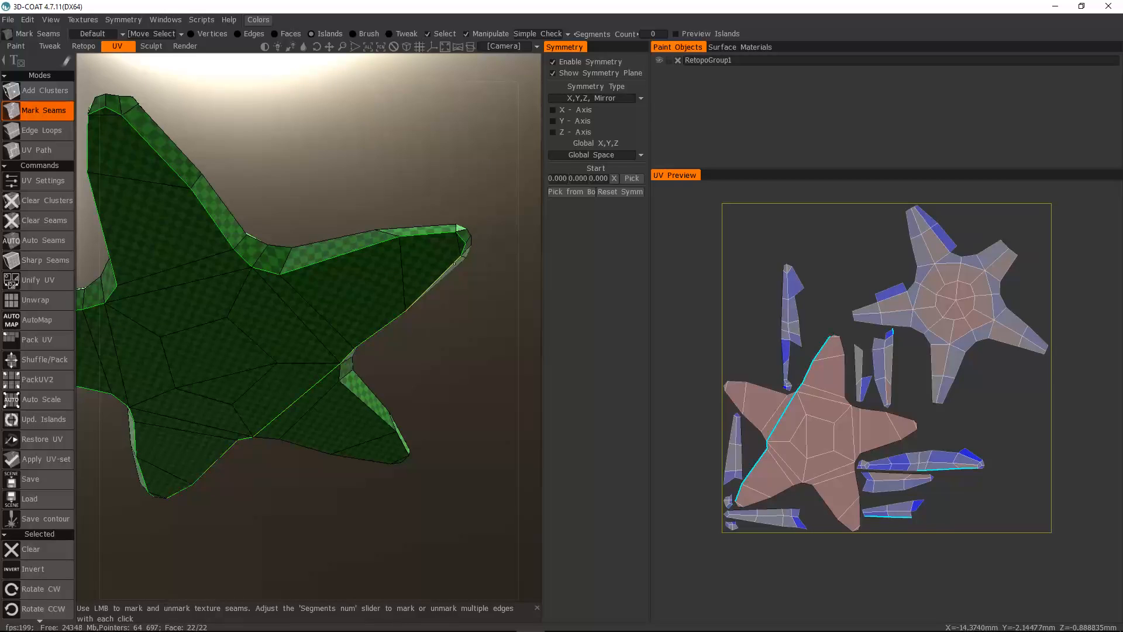
pyautogui.keyDown('alt'); pyautogui.moveTo(289, 381); pyautogui.dragTo(312, 300); pyautogui.keyUp('alt')
pyautogui.moveTo(291, 409); pyautogui.dragTo(309, 378, button='middle')
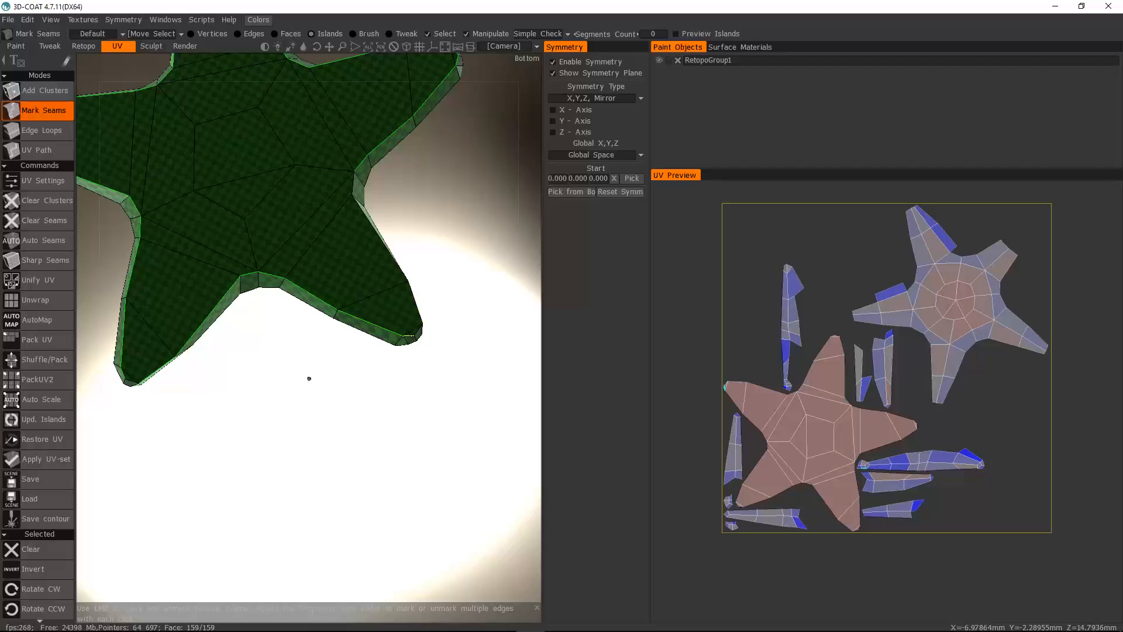
pyautogui.click(416, 295)
pyautogui.keyDown('alt'); pyautogui.moveTo(416, 295); pyautogui.dragTo(326, 351); pyautogui.keyUp('alt')
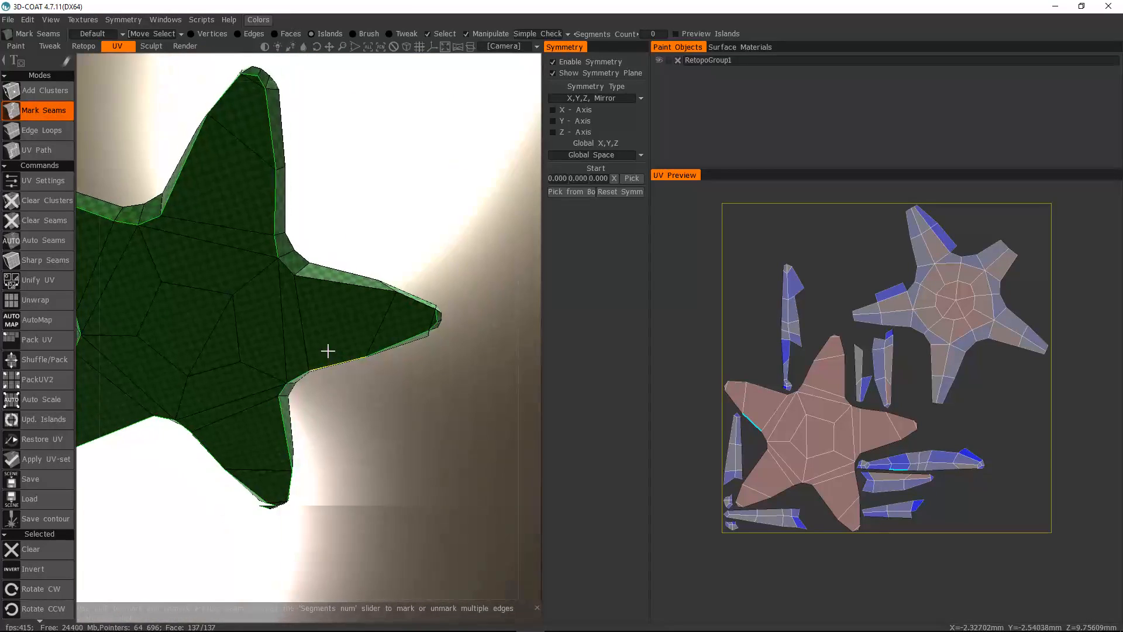
pyautogui.click(43, 427)
pyautogui.scroll(-5, 45, 497)
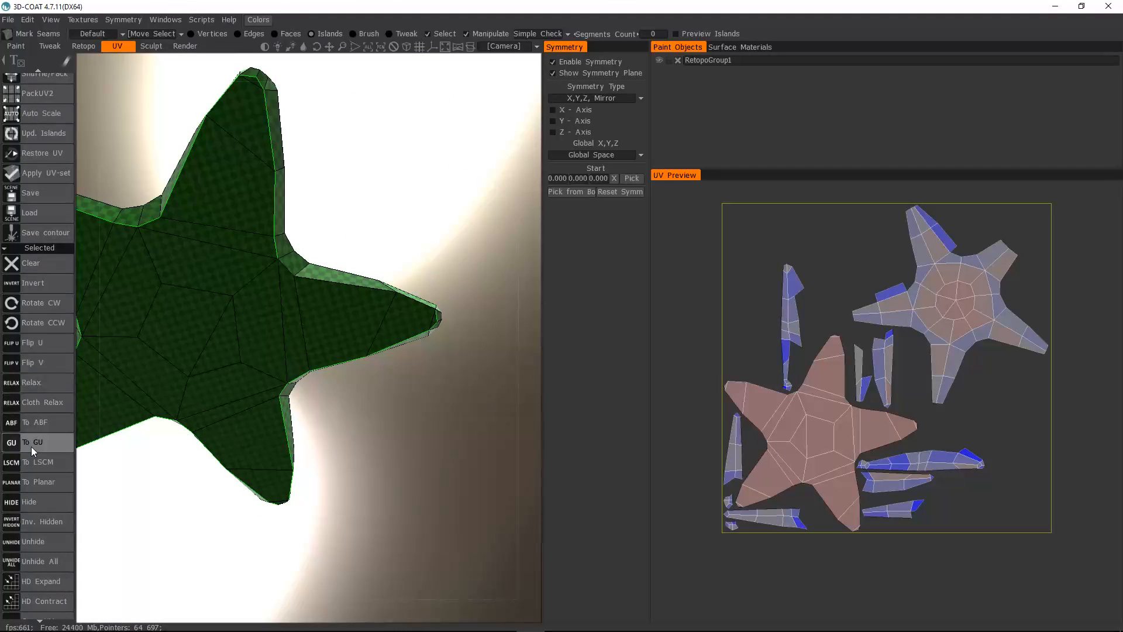
pyautogui.click(31, 446)
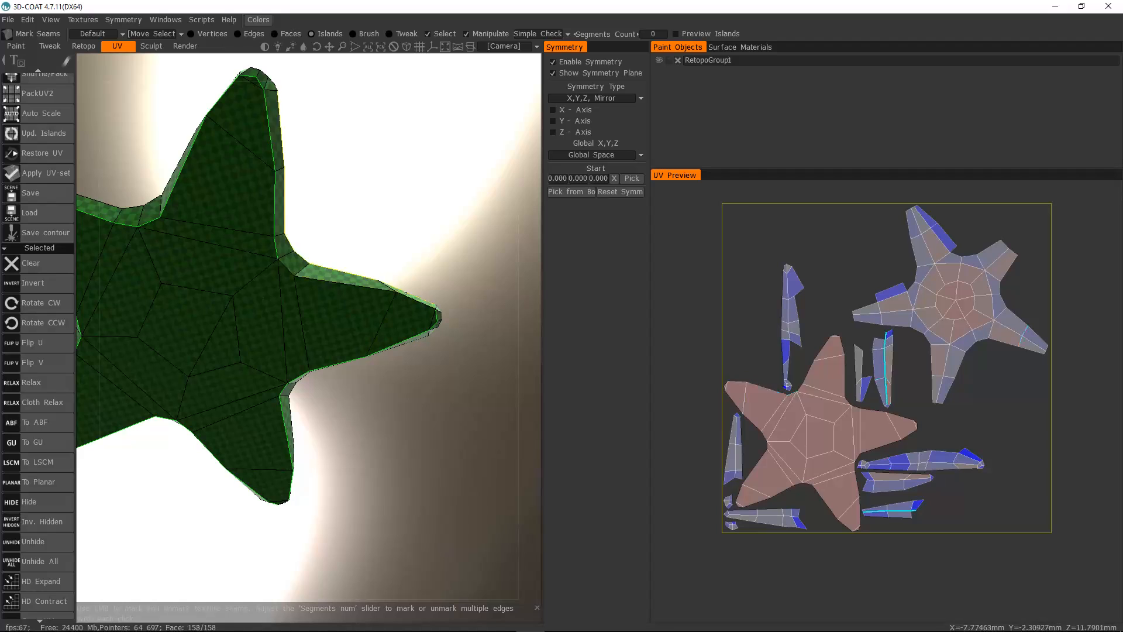
# Inspect the underside seam loop from several sides, temporarily enabling Preview Islands to check that the underside forms its own island
pyautogui.moveTo(422, 290); pyautogui.dragTo(324, 362)
pyautogui.moveTo(434, 314); pyautogui.dragTo(398, 255, button='middle')
pyautogui.moveTo(380, 213); pyautogui.dragTo(251, 234)
pyautogui.moveTo(332, 262); pyautogui.dragTo(131, 186, button='middle')
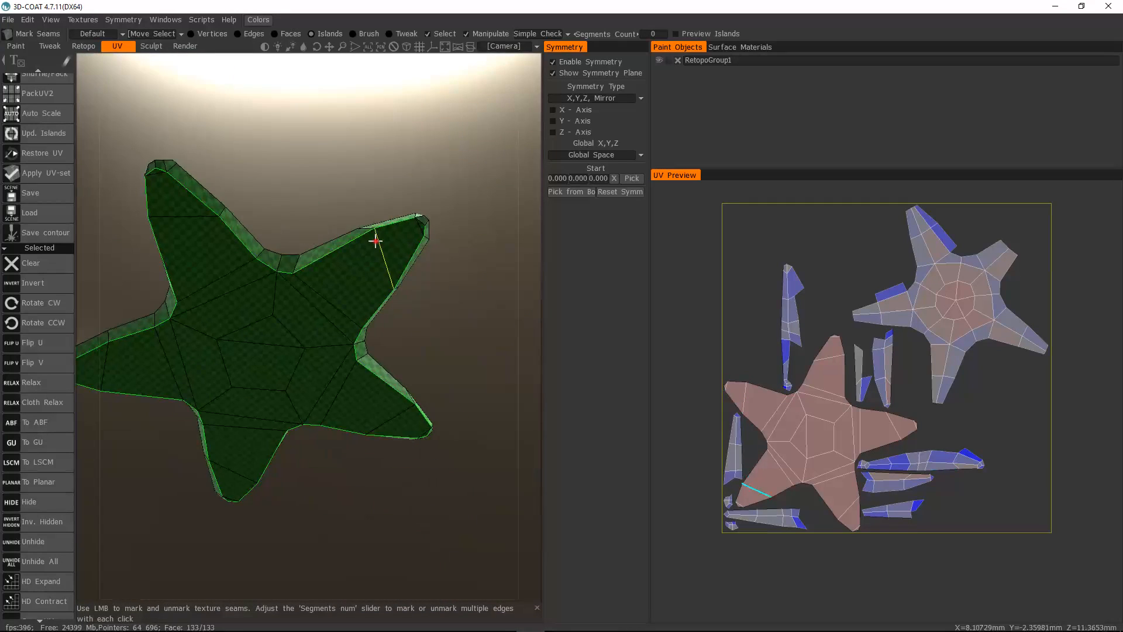
pyautogui.moveTo(435, 236); pyautogui.dragTo(404, 278)
pyautogui.keyDown('alt'); pyautogui.moveTo(334, 306); pyautogui.dragTo(327, 409); pyautogui.keyUp('alt')
pyautogui.click(676, 34)
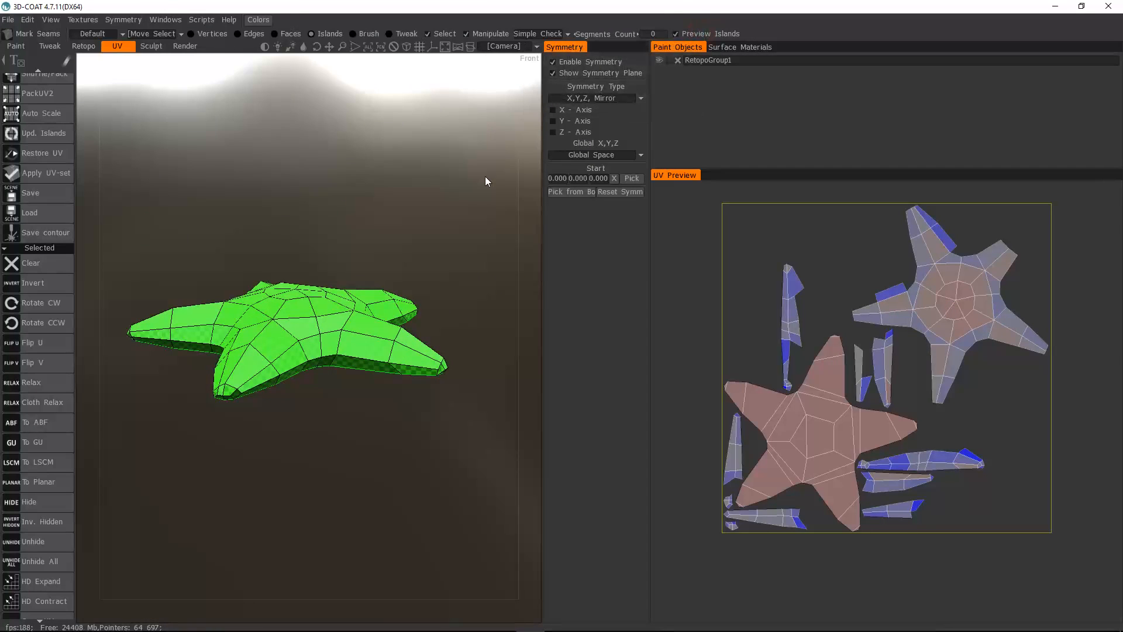
pyautogui.keyDown('alt'); pyautogui.moveTo(315, 450); pyautogui.dragTo(276, 397); pyautogui.keyUp('alt')
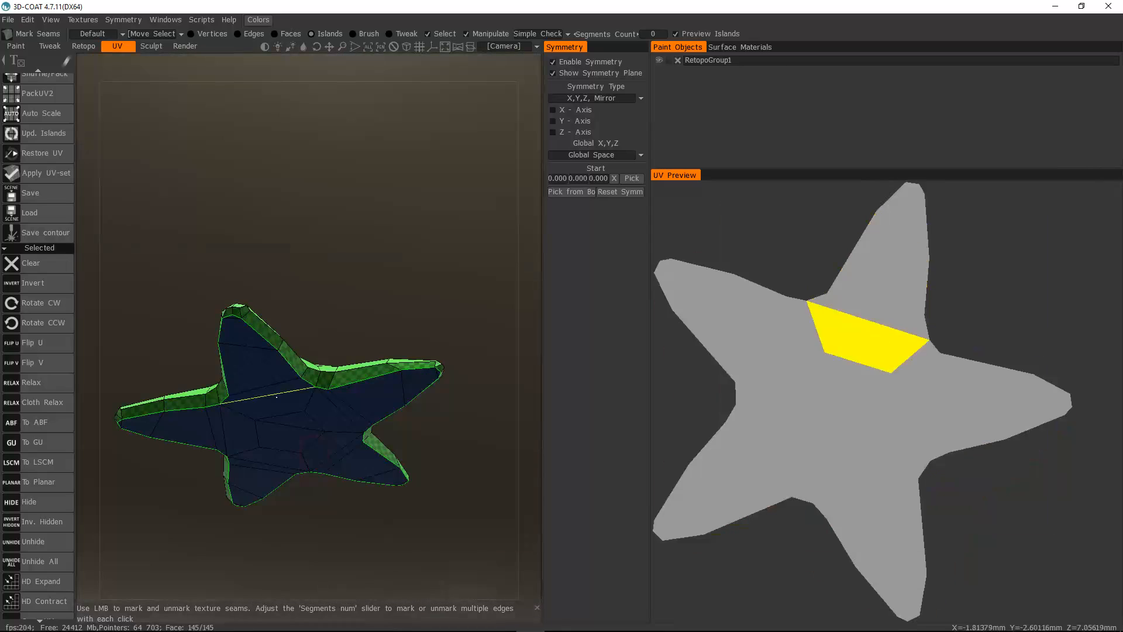
pyautogui.keyDown('alt'); pyautogui.moveTo(374, 265); pyautogui.dragTo(376, 328); pyautogui.keyUp('alt')
pyautogui.click(676, 34)
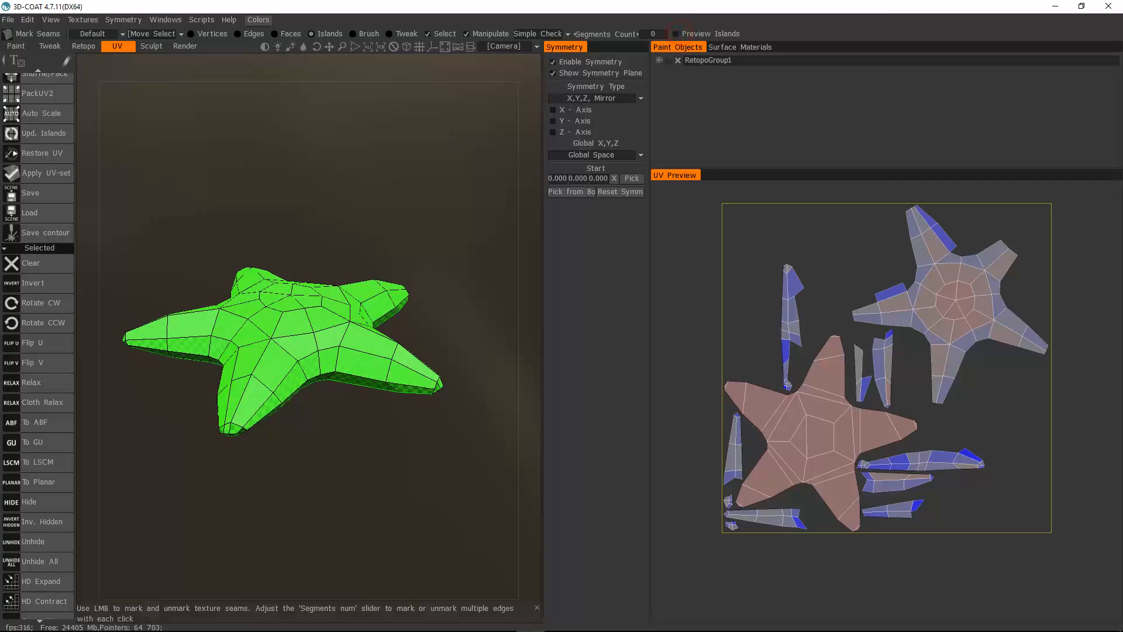
# Unwrap the starfish along the marked seams and inspect the underside island in the UV preview
pyautogui.scroll(5, 41, 234)
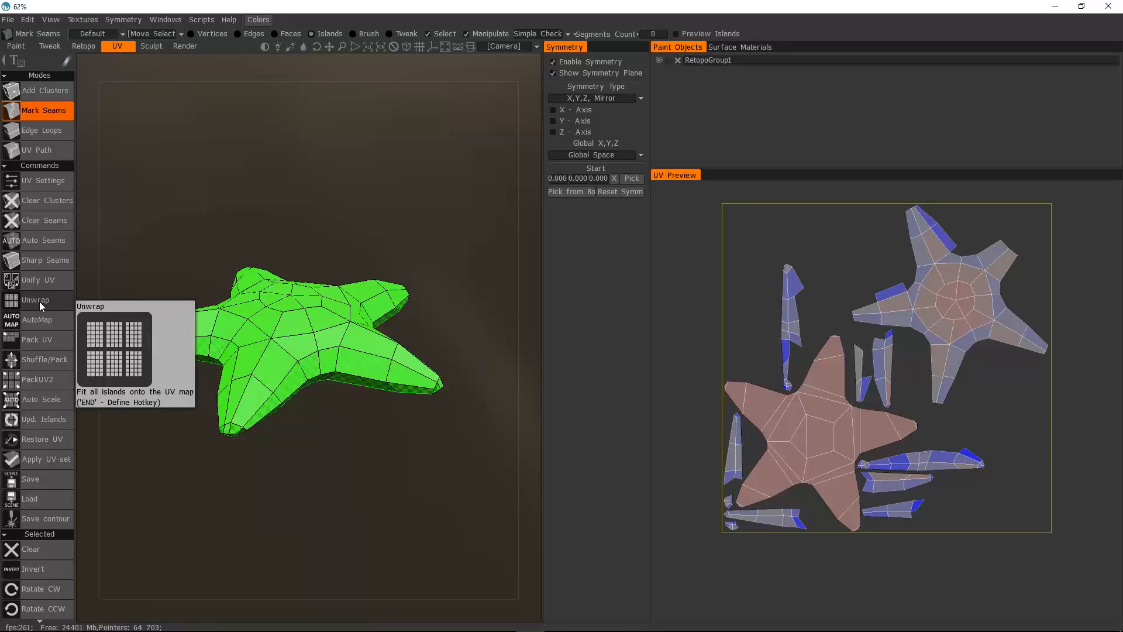
pyautogui.click(36, 300)
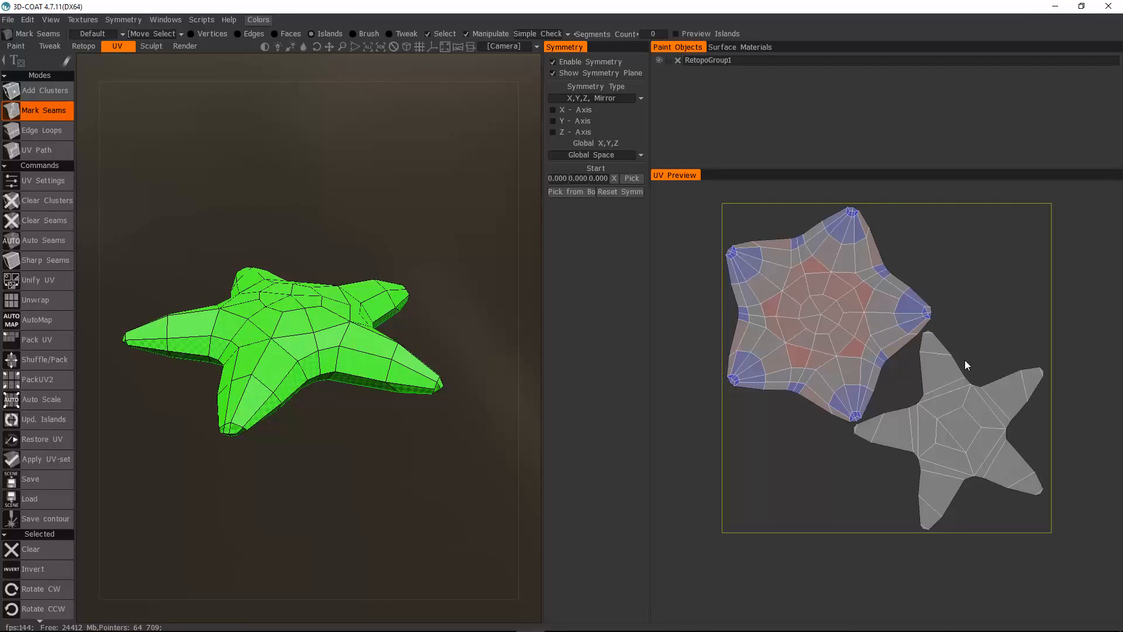
pyautogui.scroll(5, 964, 359)
pyautogui.scroll(2, 819, 351)
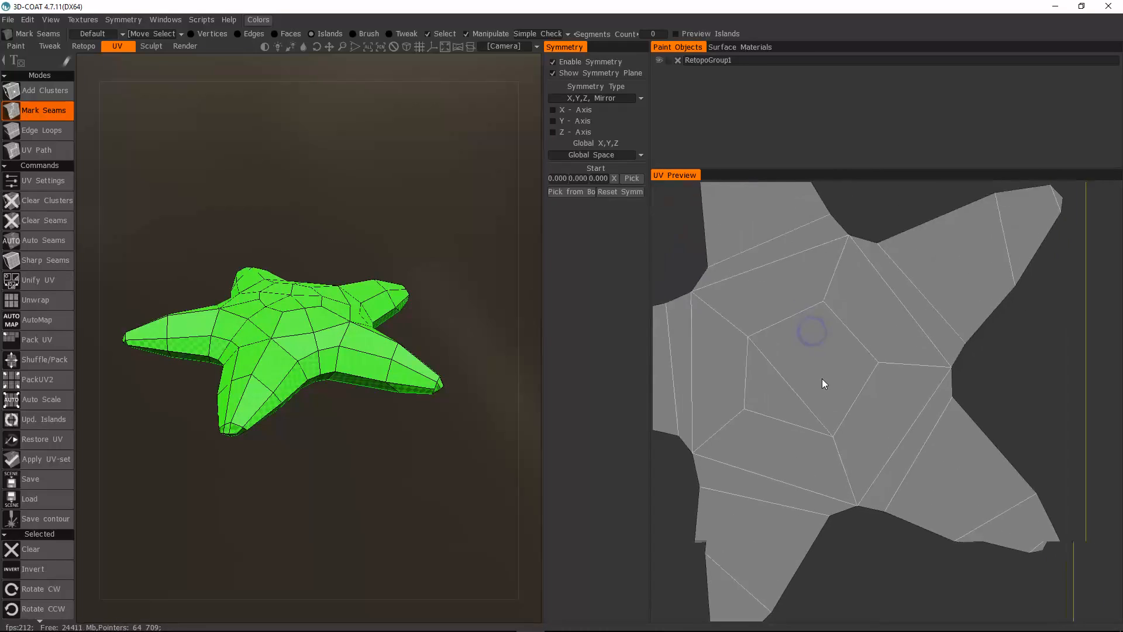
pyautogui.scroll(-6, 897, 354)
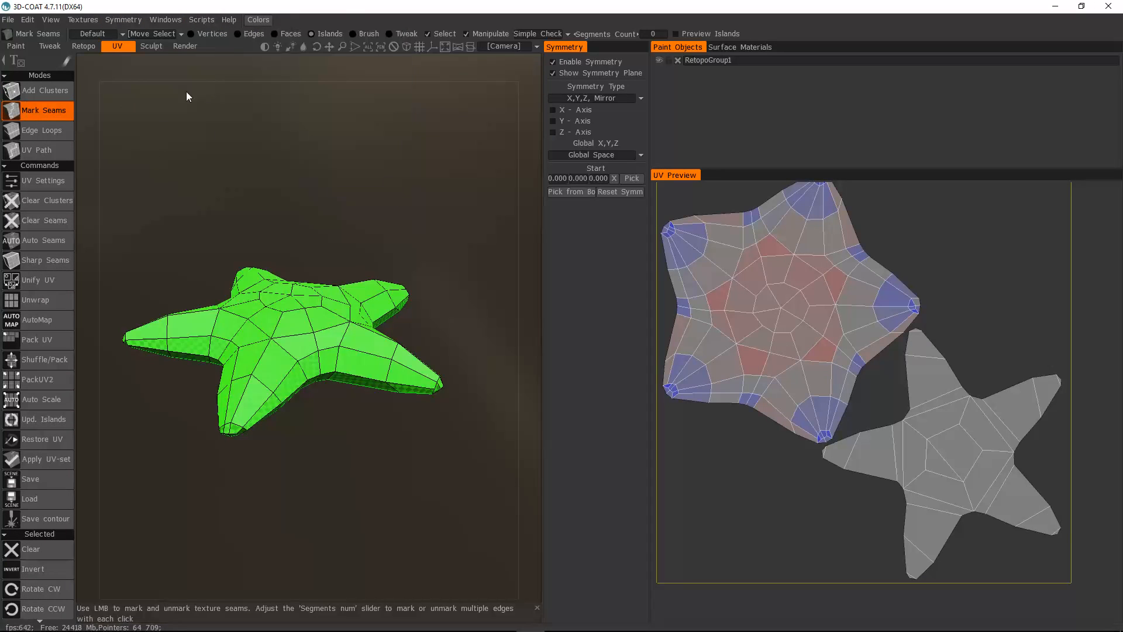
# Try moving a UV vertex outward between two arms of the upper-side island in Vertices mode, and undo the move
pyautogui.click(242, 34)
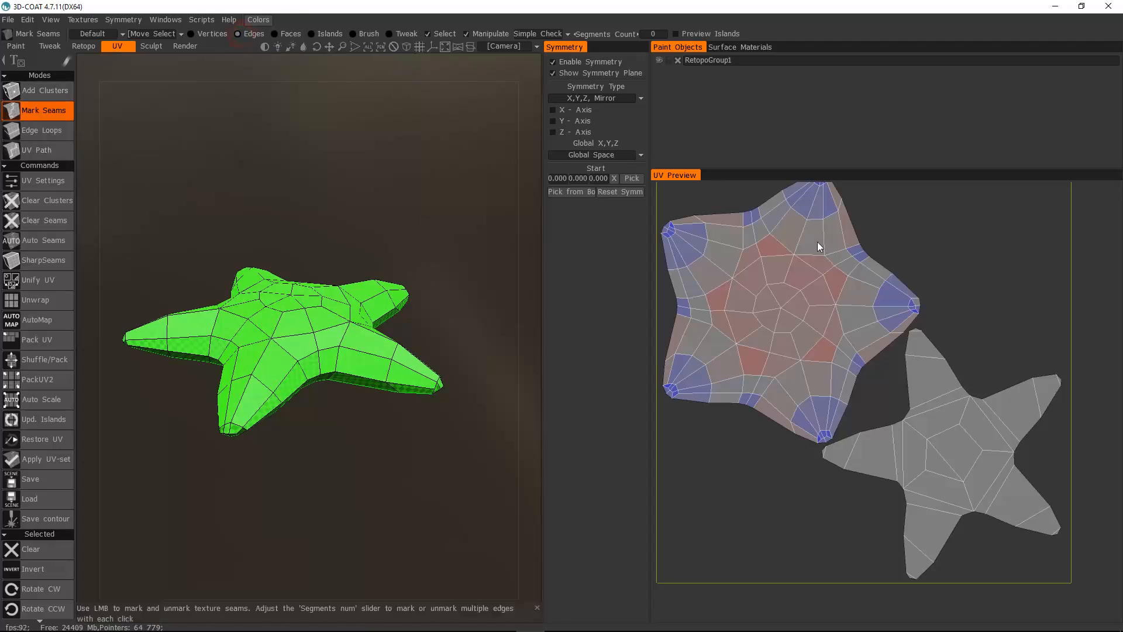
pyautogui.click(857, 250)
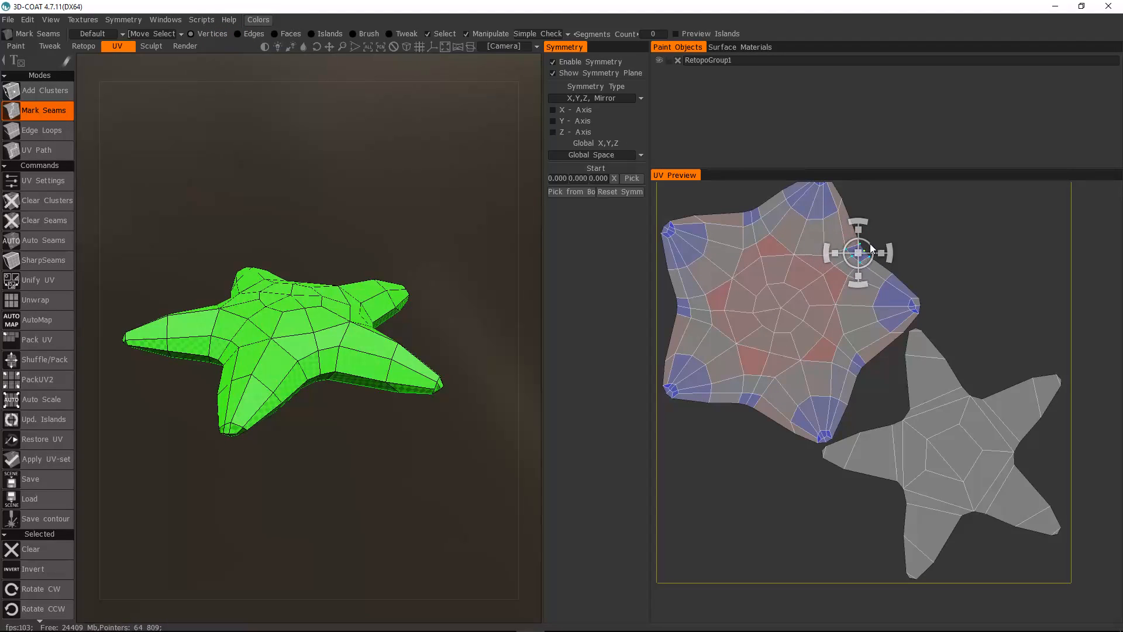
pyautogui.moveTo(871, 249); pyautogui.dragTo(911, 209)
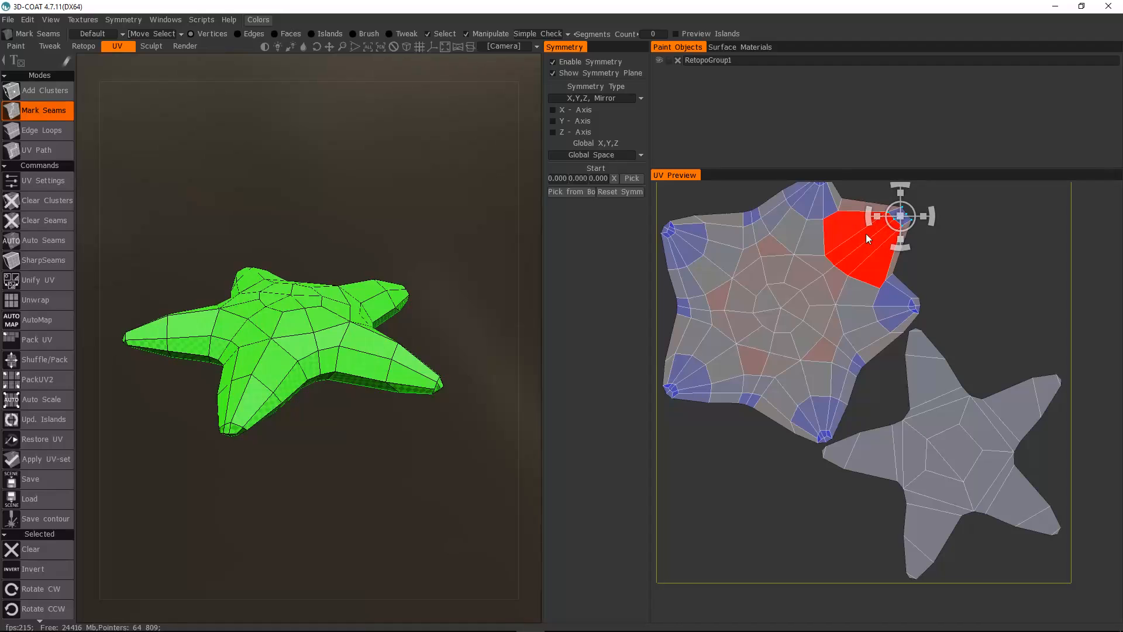
pyautogui.hotkey('ctrl', 'z')
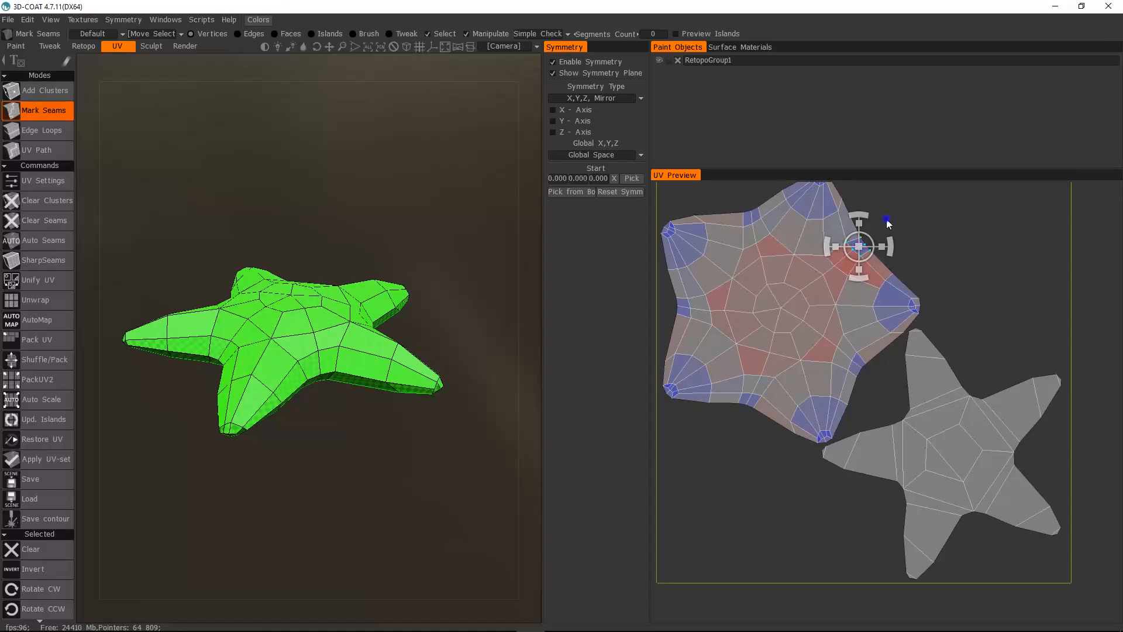
# Nudge the UV vertex in the notch between two arms of the upper-side island to adjust the small stretched face
pyautogui.scroll(3, 893, 286)
pyautogui.moveTo(893, 286); pyautogui.dragTo(937, 416, button='middle')
pyautogui.moveTo(848, 353); pyautogui.dragTo(854, 349)
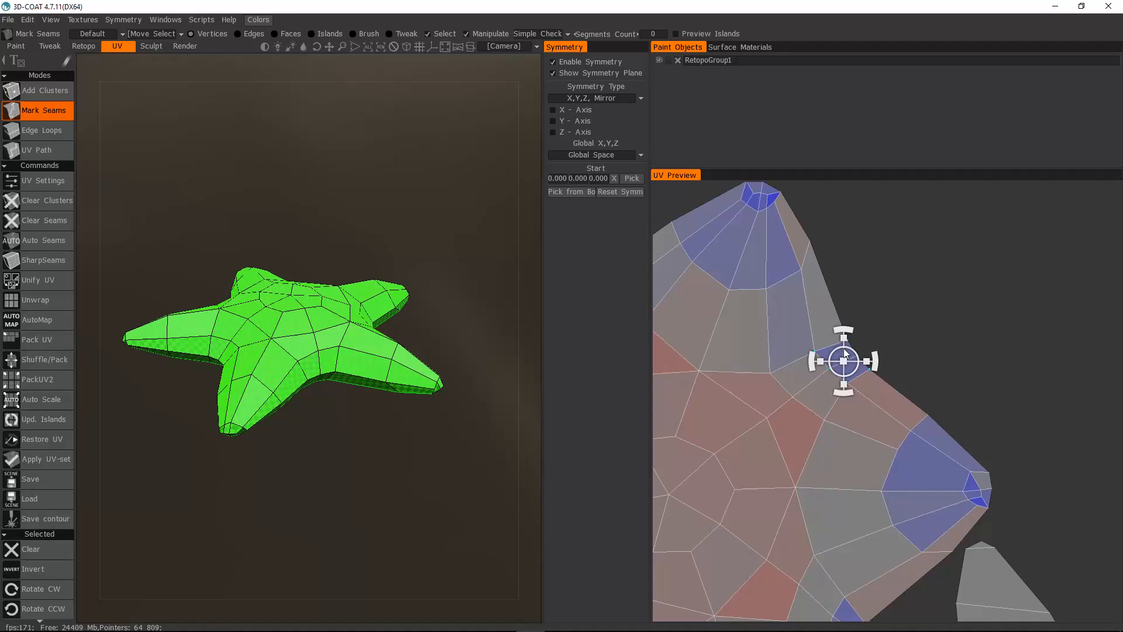
pyautogui.moveTo(853, 358)
pyautogui.mouseDown()
pyautogui.moveTo(870, 351)
pyautogui.moveTo(856, 359)
pyautogui.mouseUp()
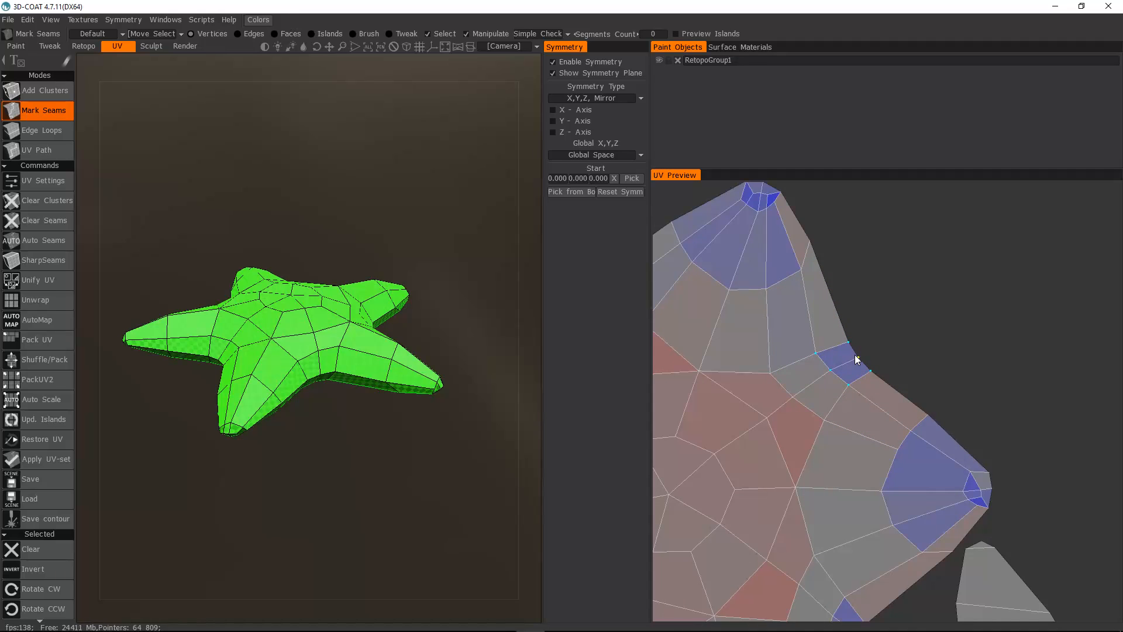
# Switch to island selection mode and select the whole upper-side island of the starfish in the UV preview
pyautogui.scroll(-5, 855, 359)
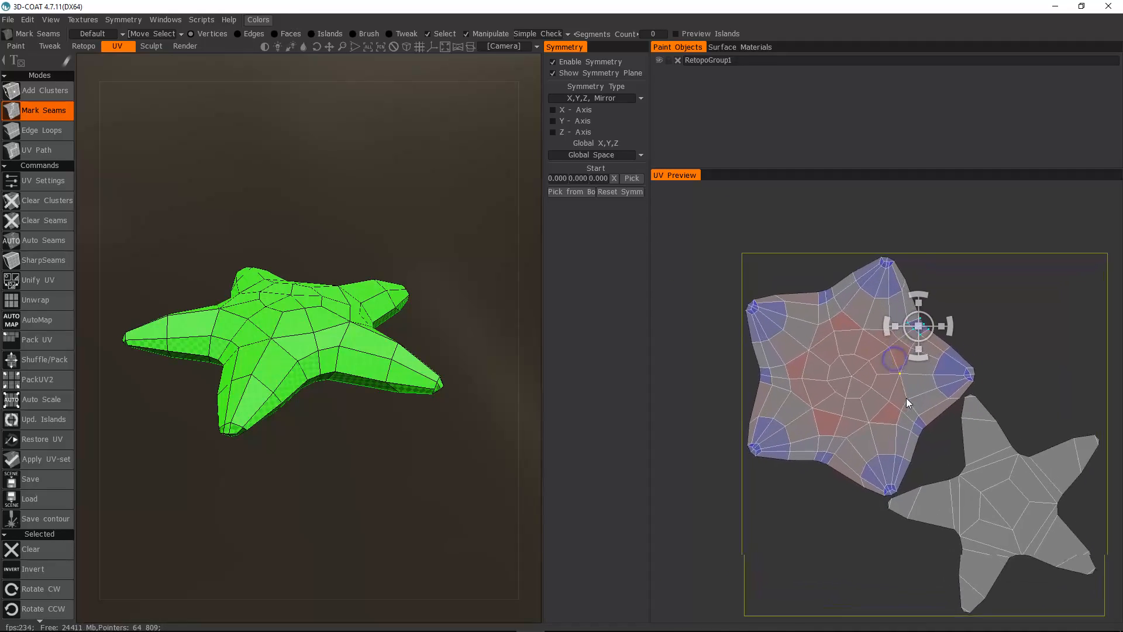
pyautogui.scroll(2, 908, 403)
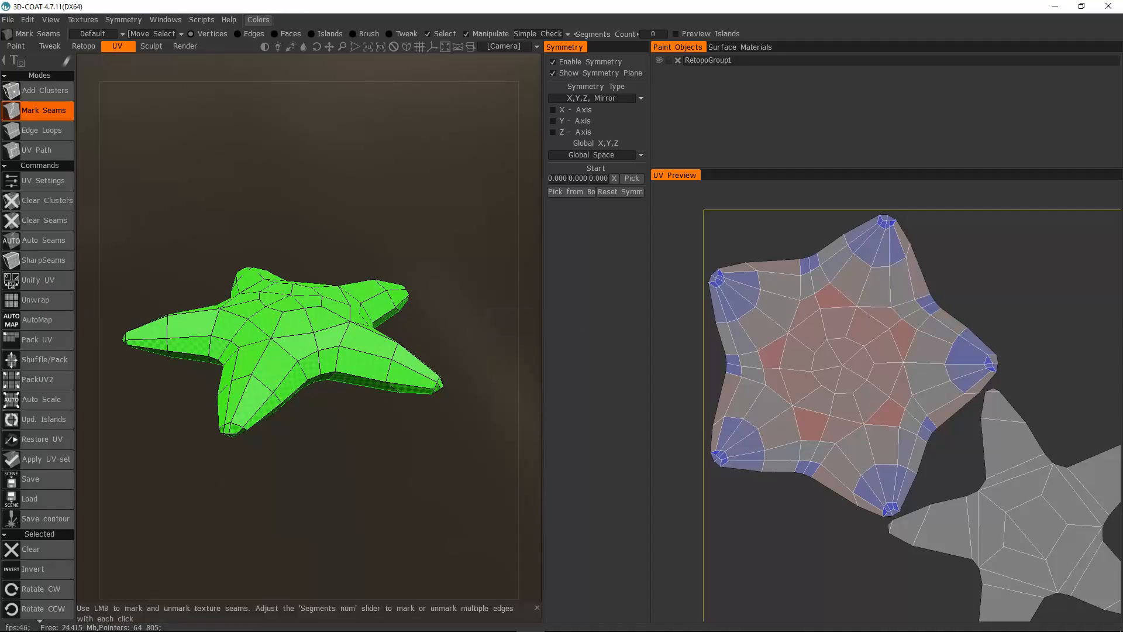
pyautogui.click(323, 320)
pyautogui.keyDown('alt'); pyautogui.moveTo(336, 278); pyautogui.dragTo(309, 348, button='right'); pyautogui.keyUp('alt')
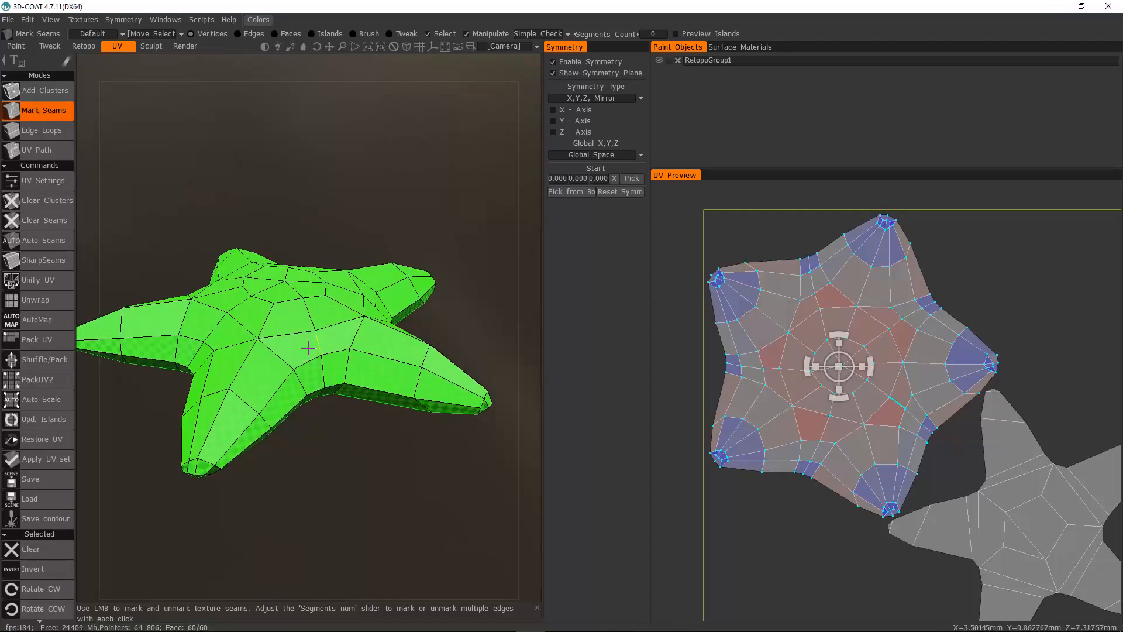
pyautogui.keyDown('alt'); pyautogui.moveTo(308, 348); pyautogui.dragTo(309, 370); pyautogui.keyUp('alt')
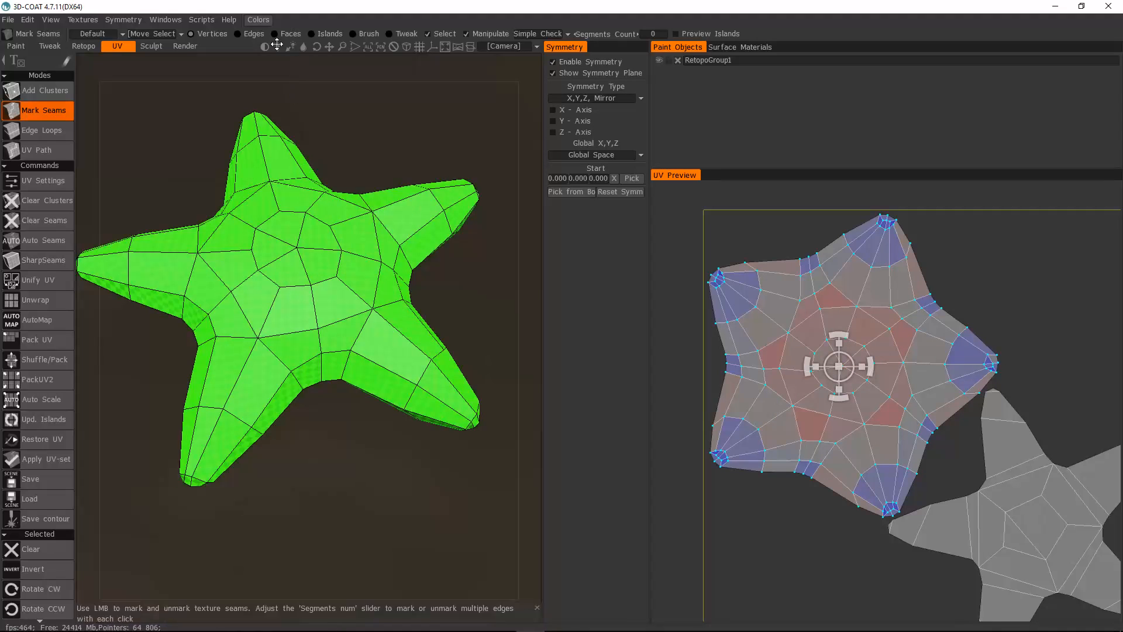
pyautogui.click(316, 34)
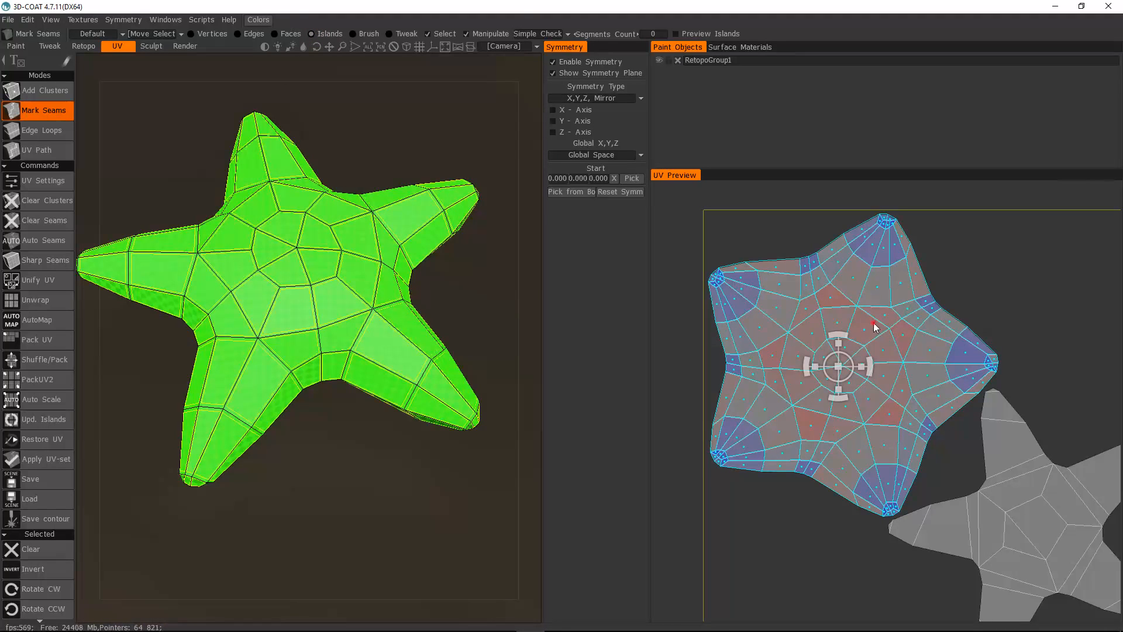
pyautogui.moveTo(840, 359)
pyautogui.mouseDown()
pyautogui.moveTo(899, 352)
pyautogui.moveTo(838, 362)
pyautogui.mouseUp()
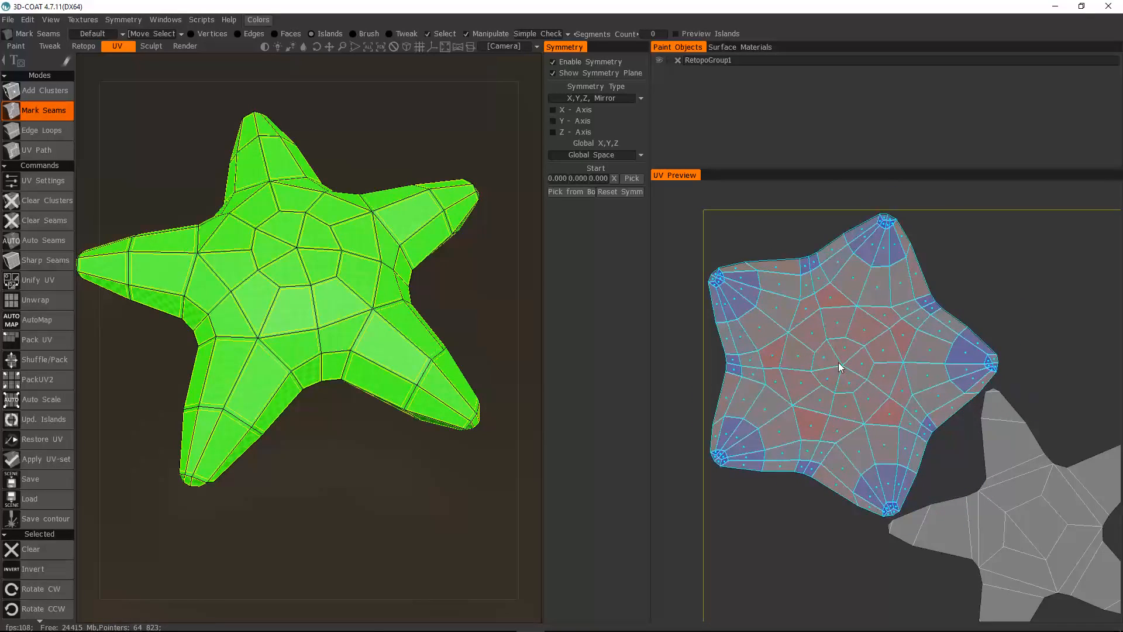
# Clear the UV selection and examine the checker pattern around the notch between two arms of the starfish
pyautogui.click(46, 552)
pyautogui.moveTo(355, 523); pyautogui.dragTo(353, 428)
pyautogui.moveTo(359, 479)
pyautogui.mouseDown()
pyautogui.moveTo(363, 506)
pyautogui.moveTo(323, 502)
pyautogui.mouseUp()
pyautogui.scroll(5, 362, 442)
pyautogui.keyDown('alt'); pyautogui.moveTo(401, 386); pyautogui.dragTo(394, 406); pyautogui.keyUp('alt')
pyautogui.scroll(-3, 387, 384)
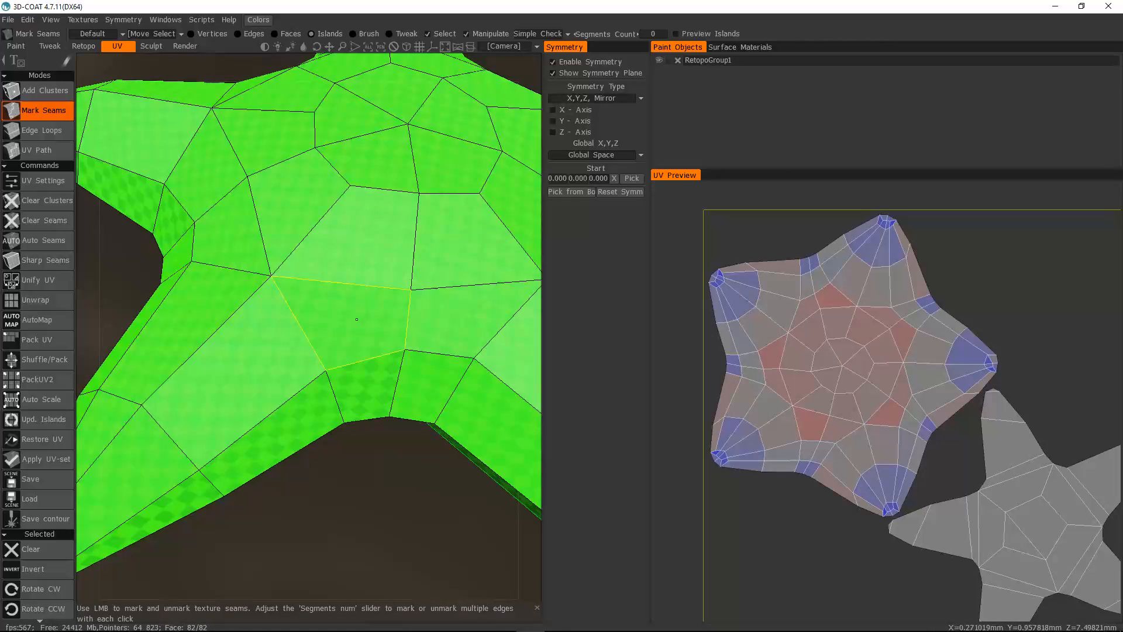
# Select the upper-side island again from the model and relax its UVs to even out the stretching
pyautogui.click(345, 322)
pyautogui.moveTo(363, 417); pyautogui.dragTo(366, 381)
pyautogui.scroll(-4, 365, 381)
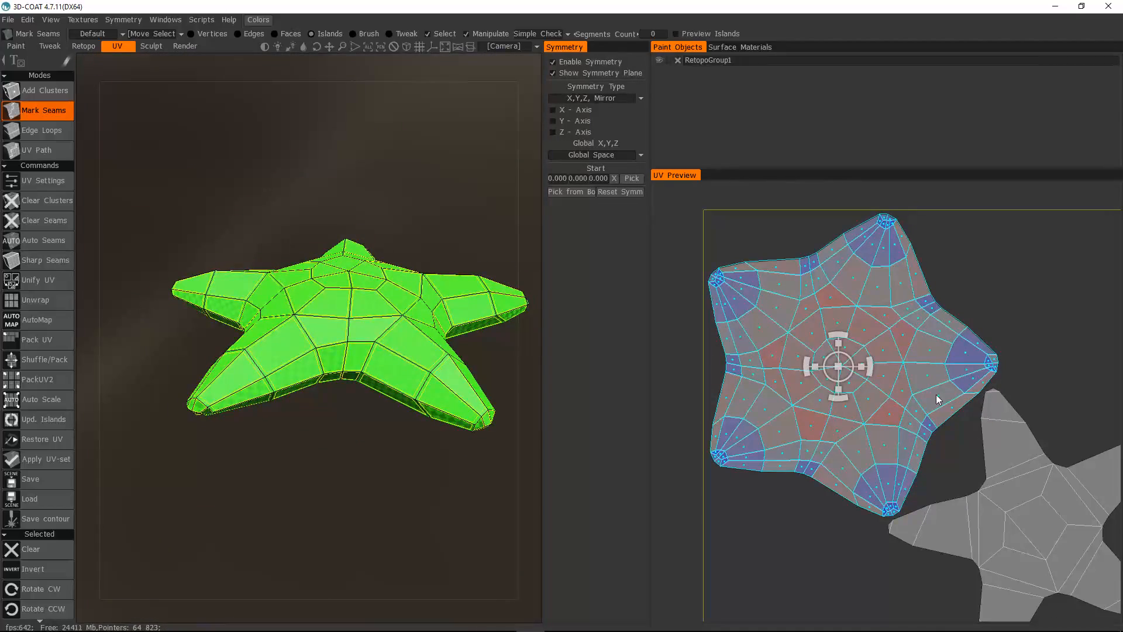
pyautogui.moveTo(335, 468); pyautogui.dragTo(378, 466, button='right')
pyautogui.moveTo(348, 485); pyautogui.dragTo(353, 401)
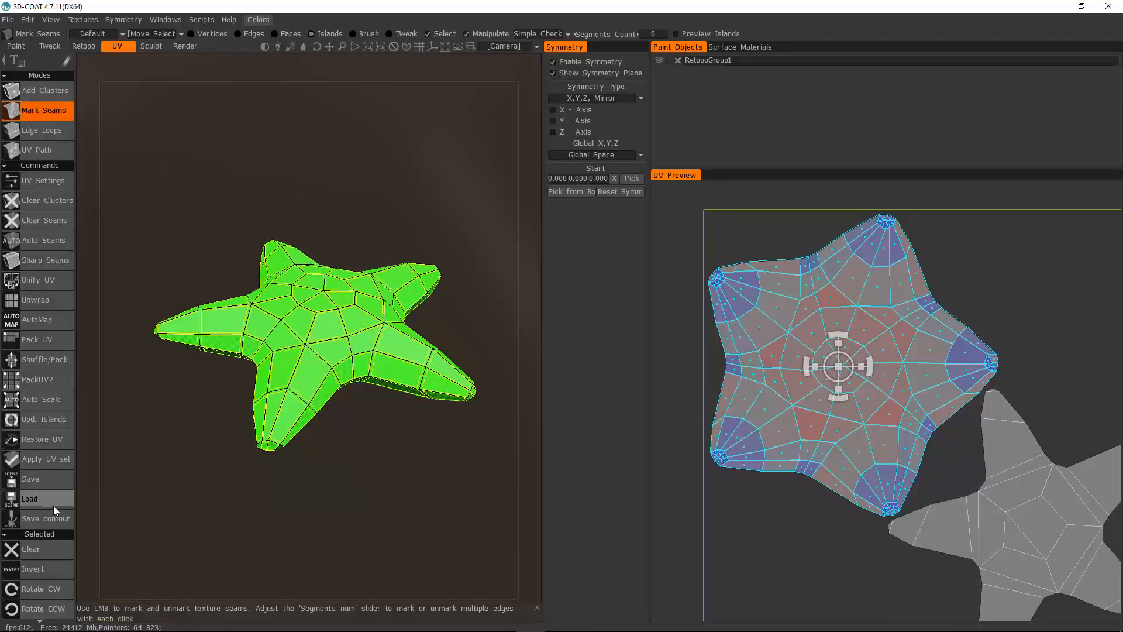
pyautogui.scroll(-5, 37, 394)
pyautogui.scroll(-2, 41, 246)
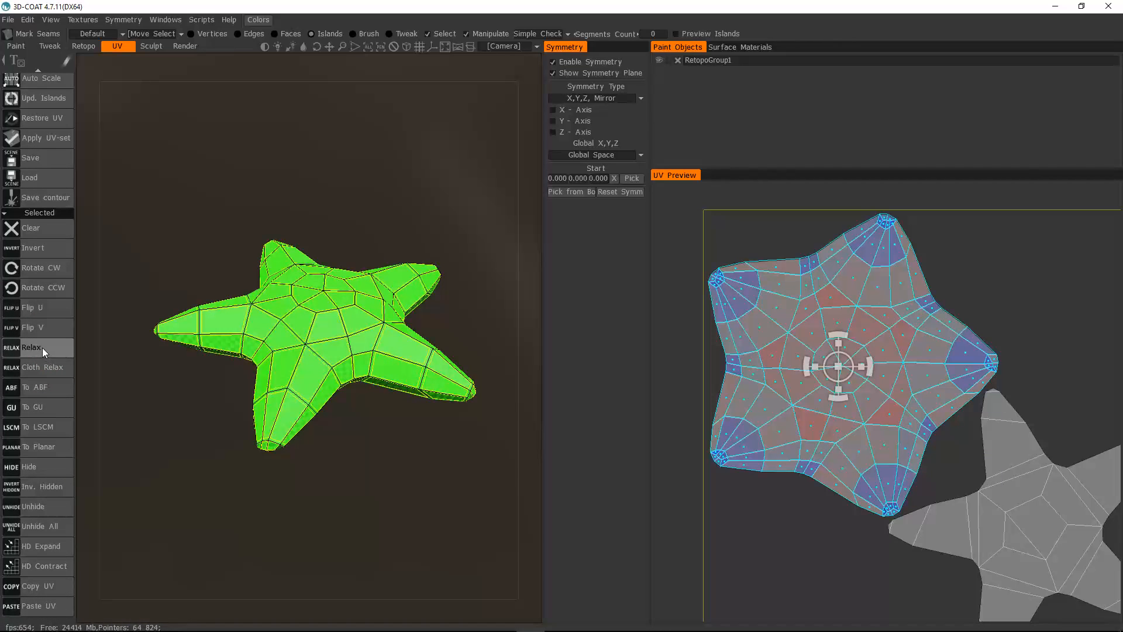
pyautogui.click(40, 349)
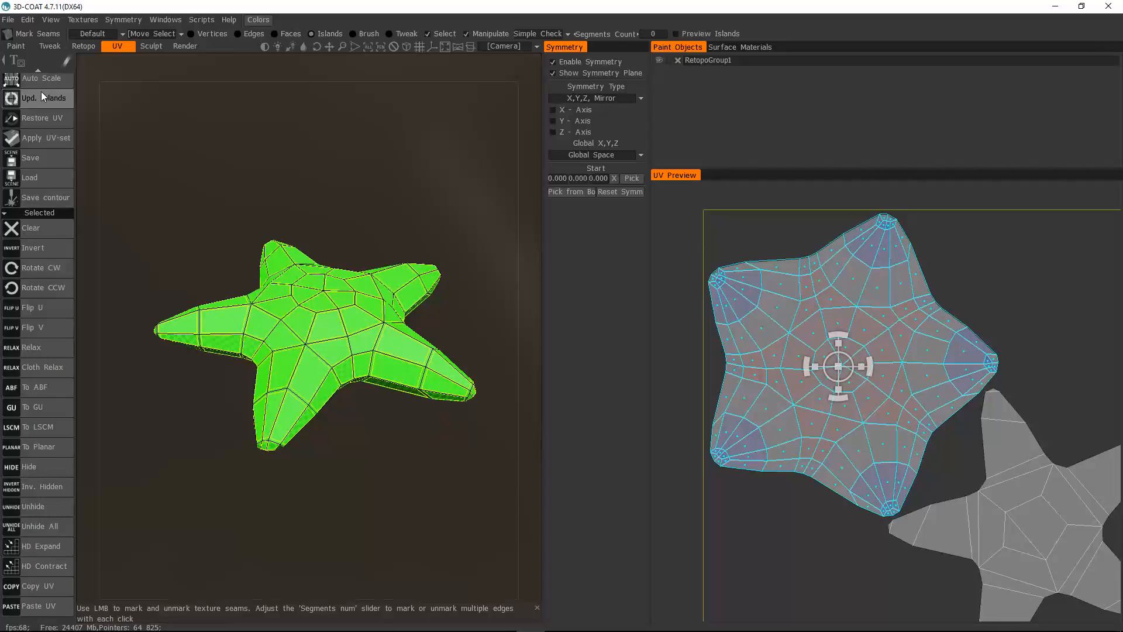
pyautogui.scroll(10, 41, 99)
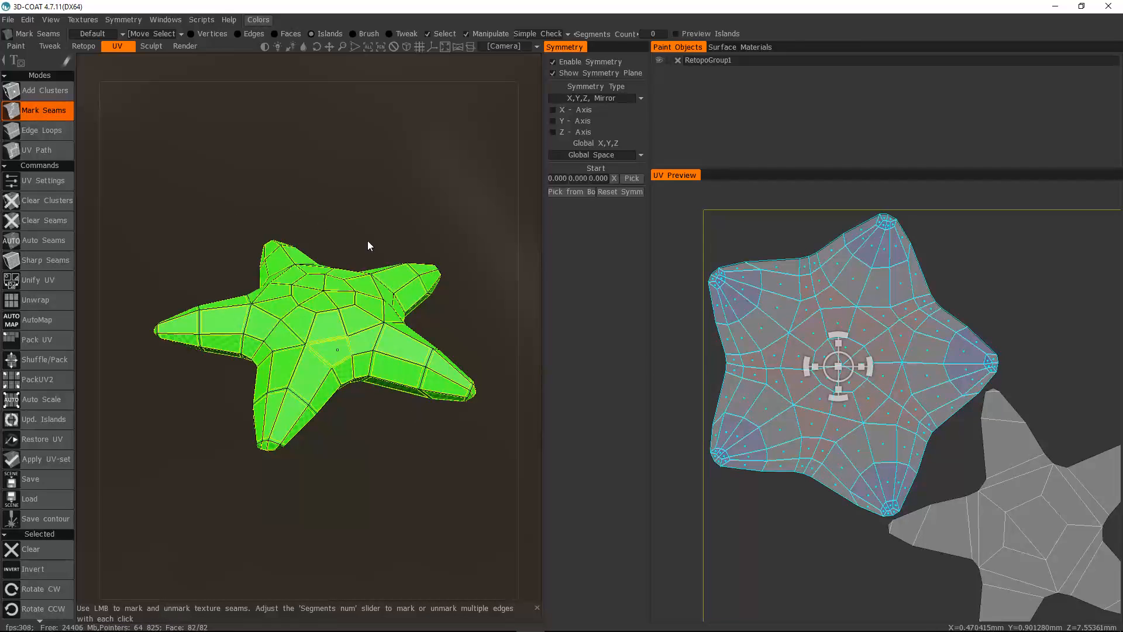
# Apply the current UV set to the starfish model and accept that the operation cannot be undone
pyautogui.moveTo(363, 451); pyautogui.dragTo(401, 351)
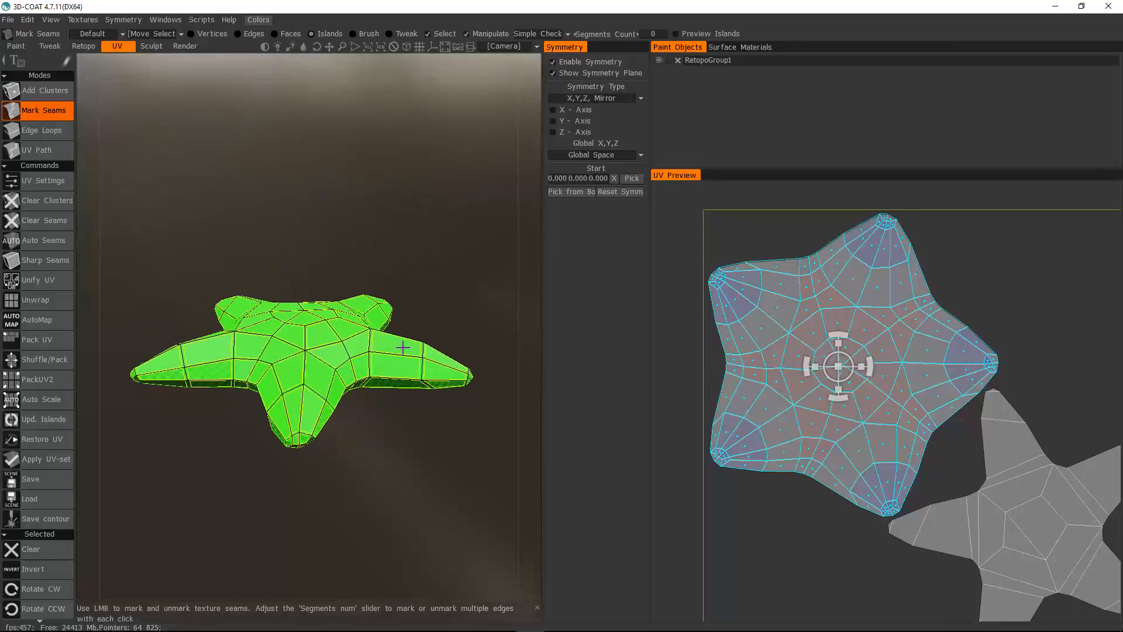
pyautogui.click(9, 19)
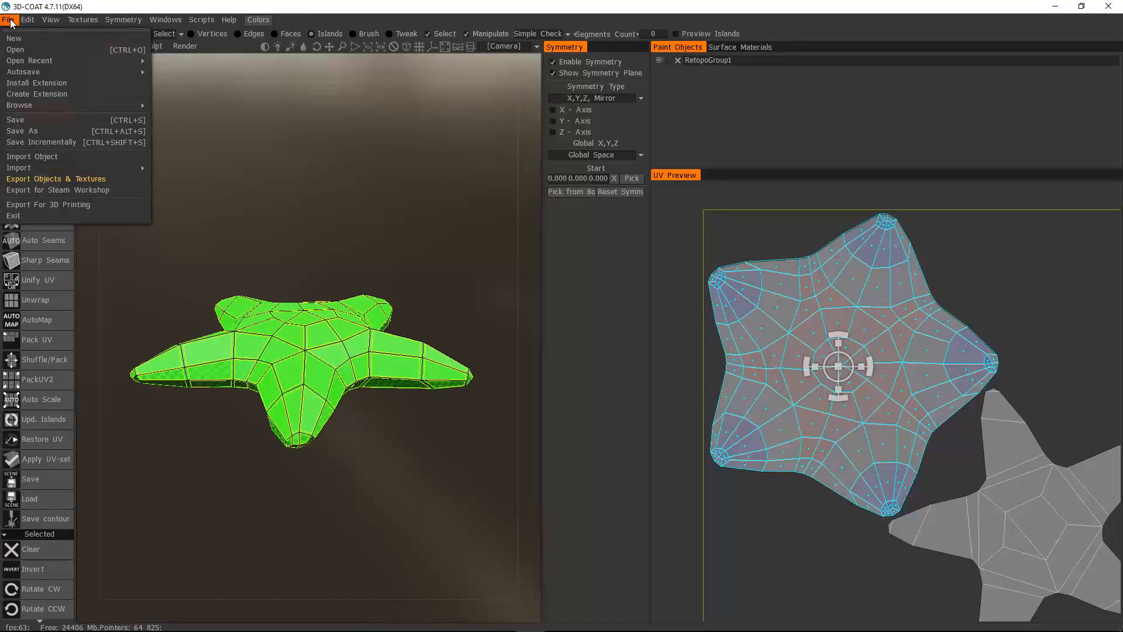
pyautogui.click(10, 20)
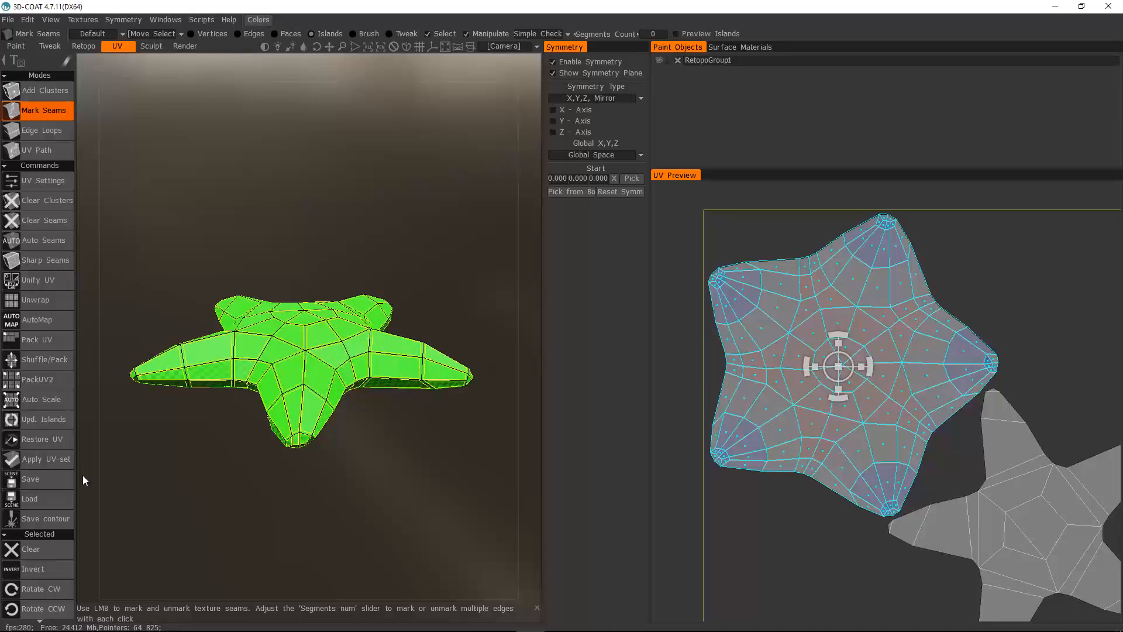
pyautogui.click(51, 466)
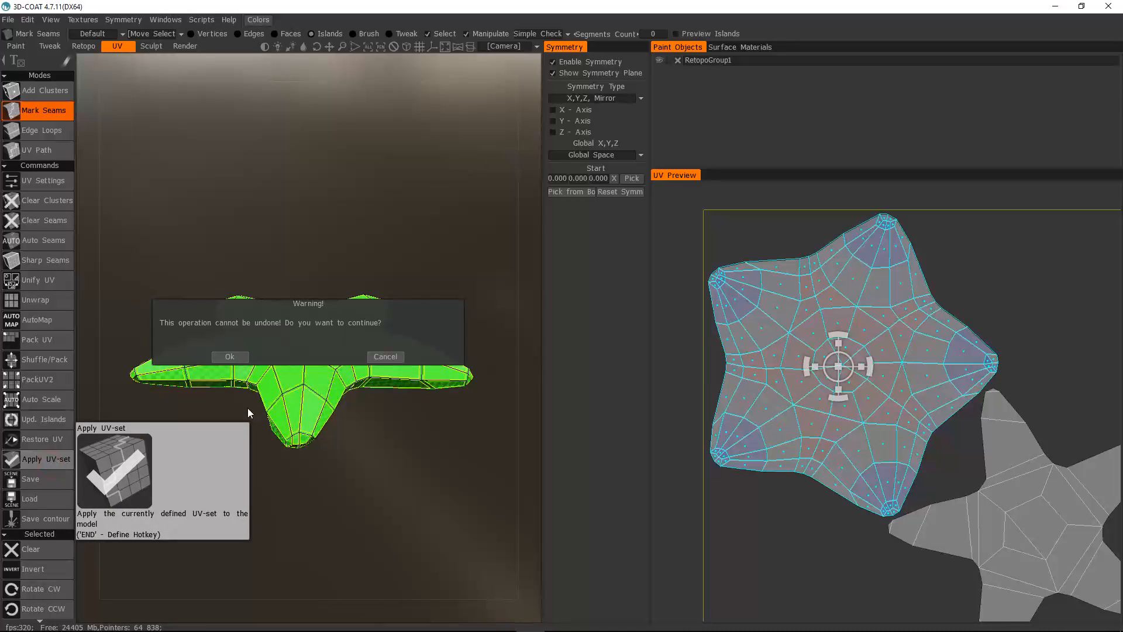
pyautogui.click(230, 357)
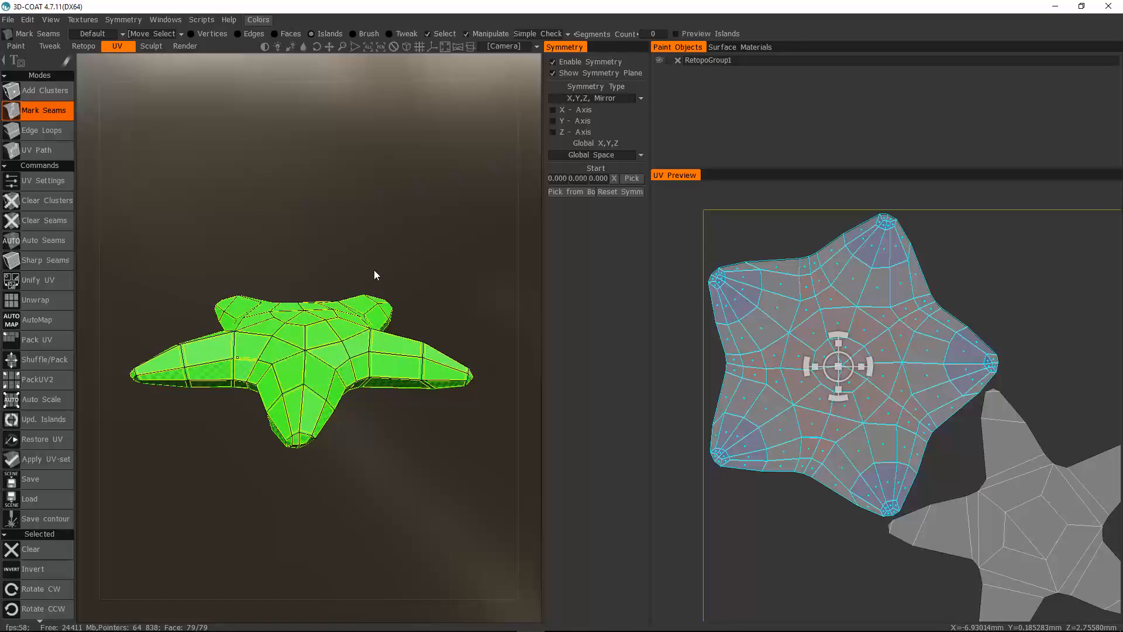
# Switch to the Paint room, apply the pending UV changes and check the starfish from above
pyautogui.moveTo(365, 239); pyautogui.dragTo(197, 174)
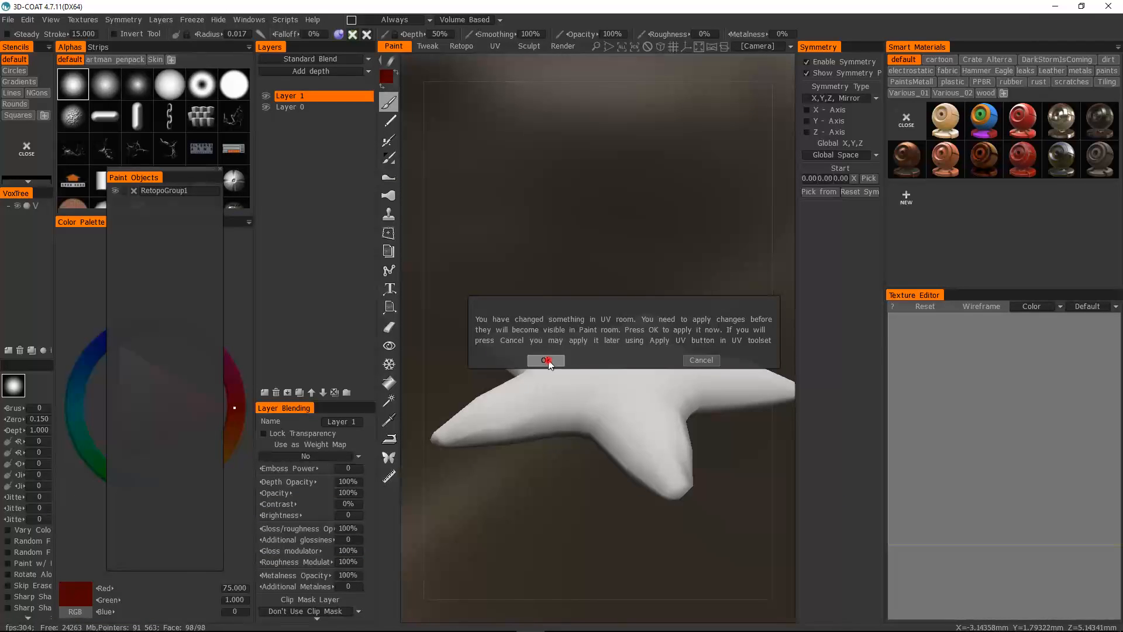
pyautogui.click(545, 360)
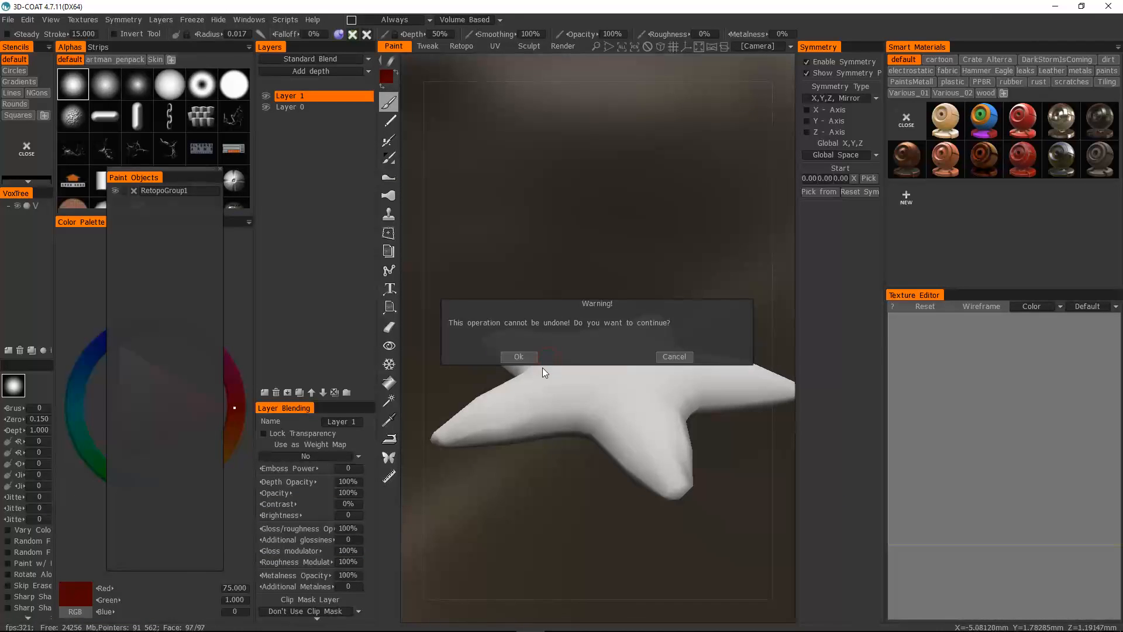
pyautogui.click(515, 356)
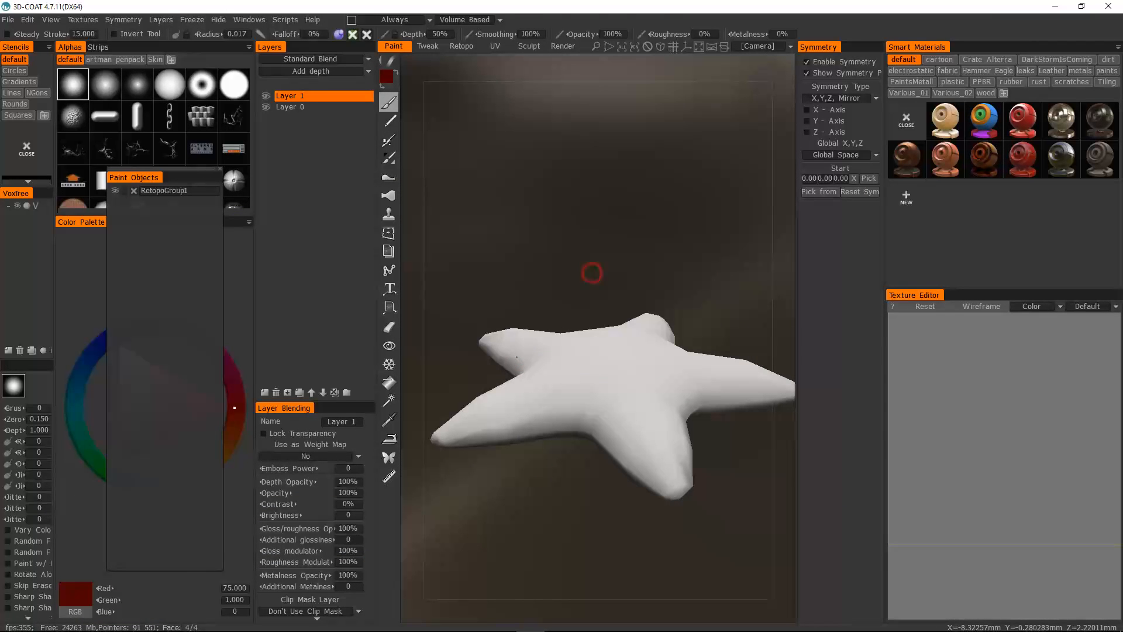
pyautogui.moveTo(576, 295); pyautogui.dragTo(554, 266)
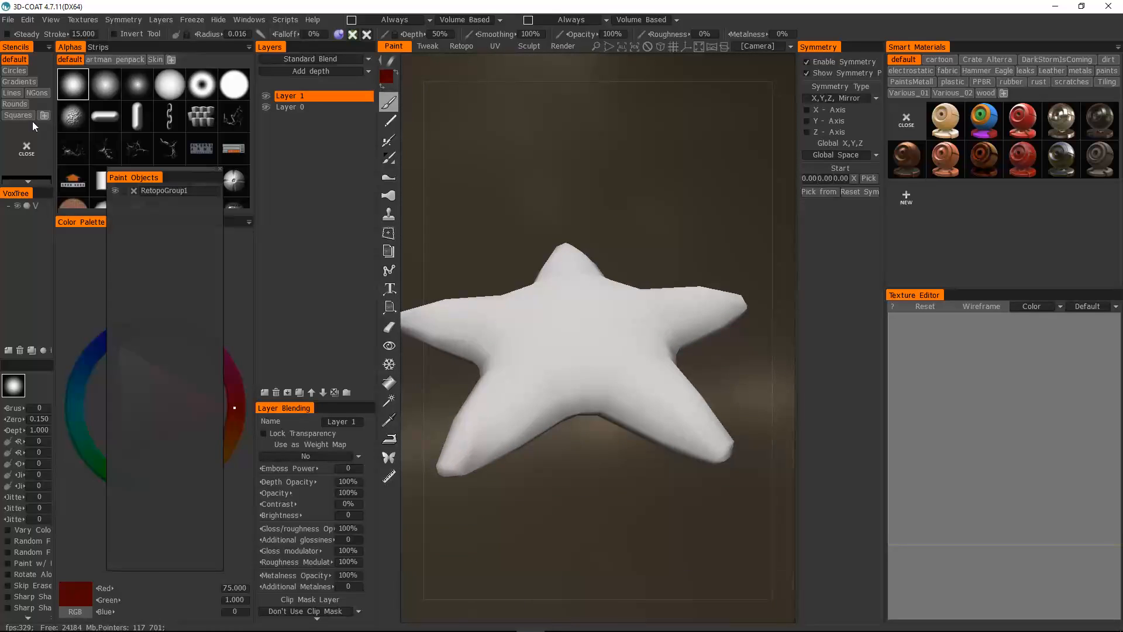
# Start exporting objects and textures and set the output mesh to Starfish.obj in the Starfish folder, replacing the existing file
pyautogui.click(13, 22)
pyautogui.click(59, 182)
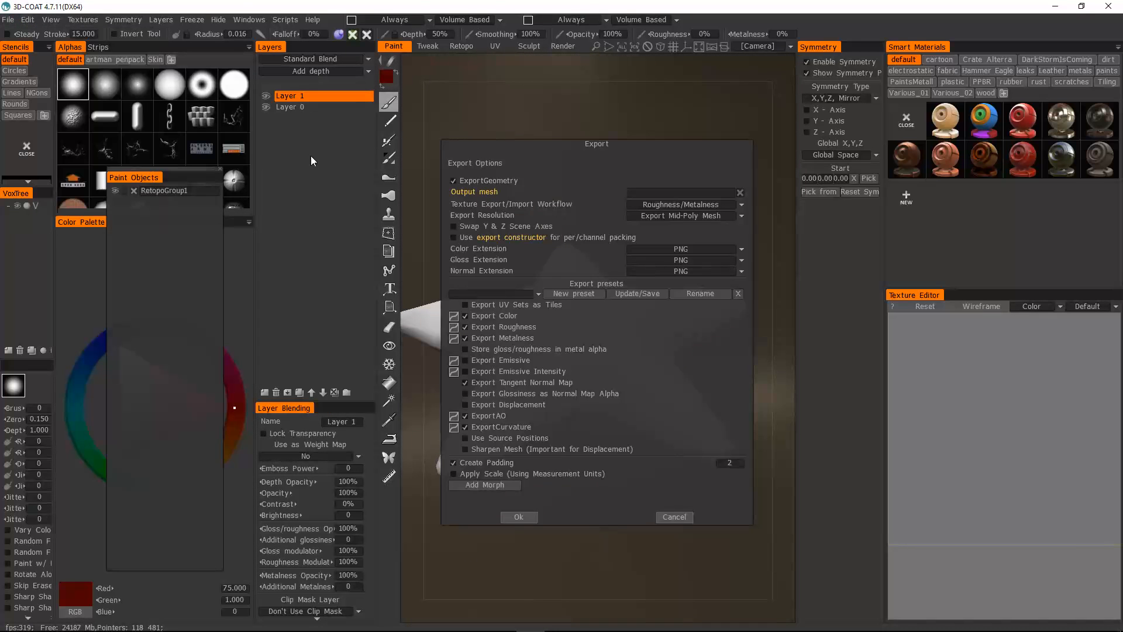
pyautogui.click(642, 195)
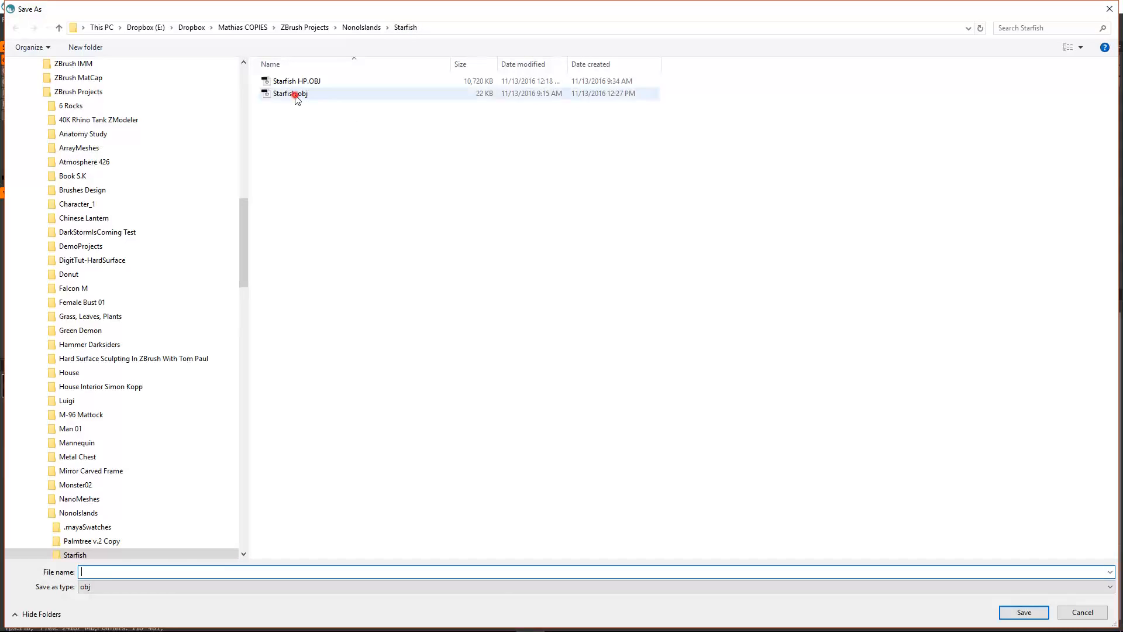
pyautogui.doubleClick(290, 93)
pyautogui.click(591, 323)
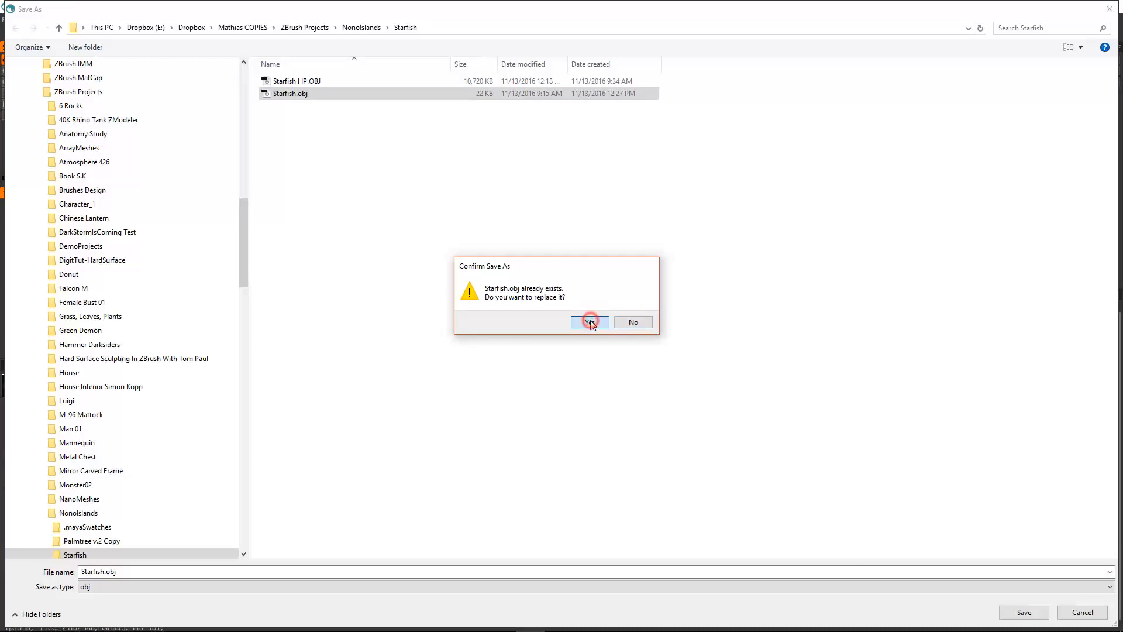
# Export only the geometry, with Color, Roughness, Metalness, Tangent Normal Map, Curvature and AO export turned off
pyautogui.click(499, 316)
pyautogui.click(501, 326)
pyautogui.click(490, 337)
pyautogui.click(485, 384)
pyautogui.click(483, 427)
pyautogui.click(480, 416)
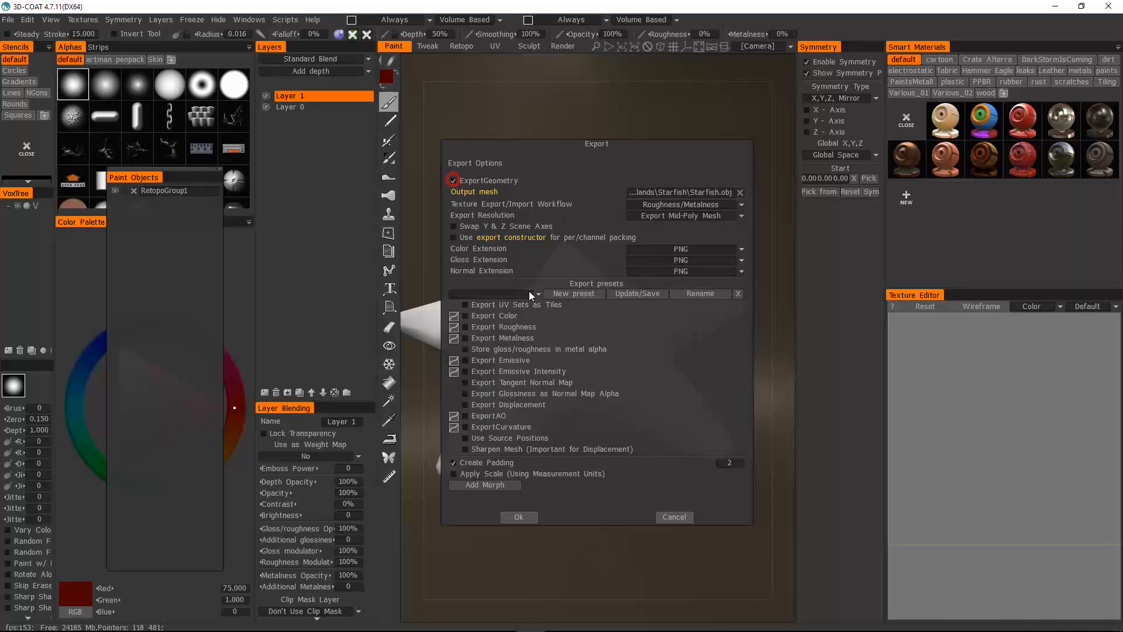
pyautogui.click(518, 516)
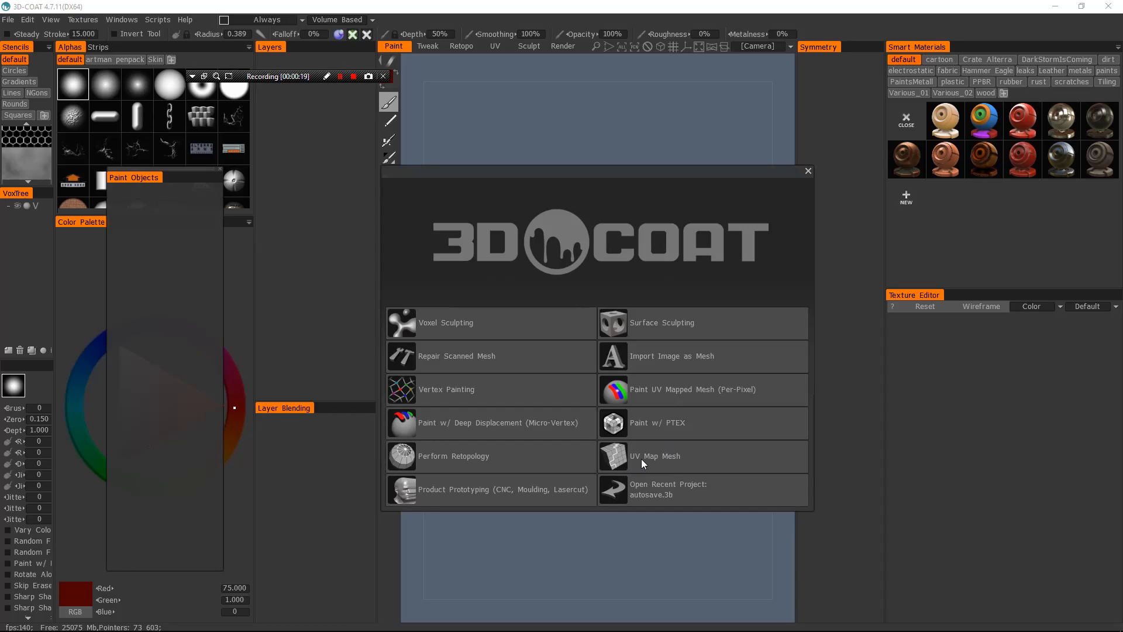
# Dismiss the start screen of the empty scene and switch to the Sculpt room
pyautogui.click(808, 171)
pyautogui.click(517, 49)
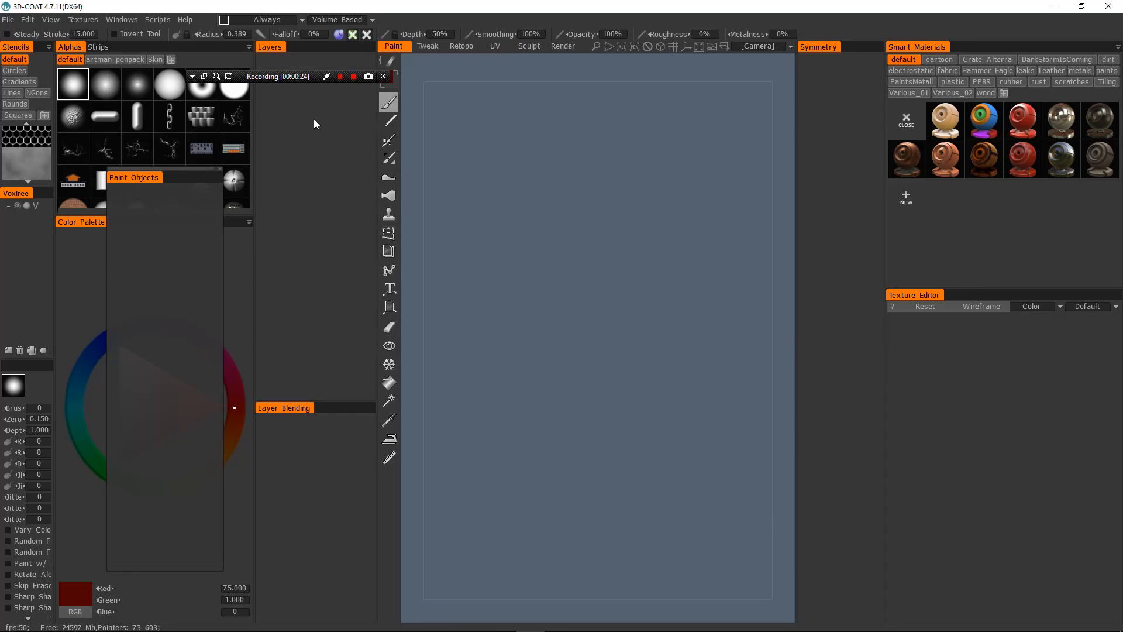
pyautogui.moveTo(290, 76)
pyautogui.mouseDown()
pyautogui.moveTo(971, 8)
pyautogui.moveTo(958, 8)
pyautogui.mouseUp()
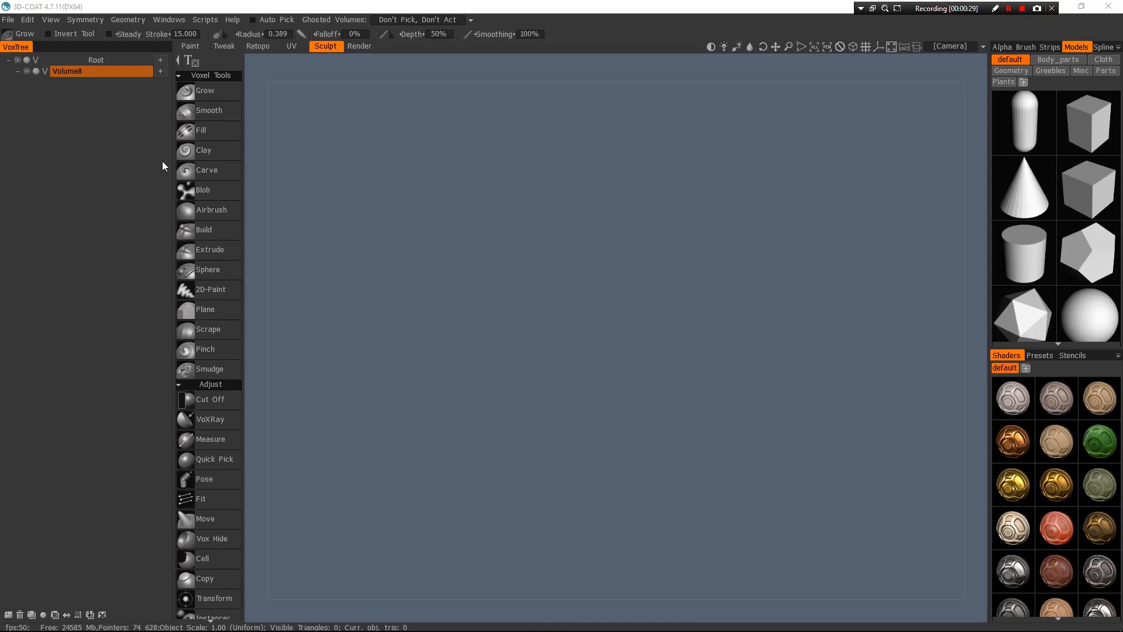
# Import Starfish HP.OBJ without voxelization as a sculpt object, keeping its initial scale and position
pyautogui.scroll(-10, 219, 162)
pyautogui.click(202, 473)
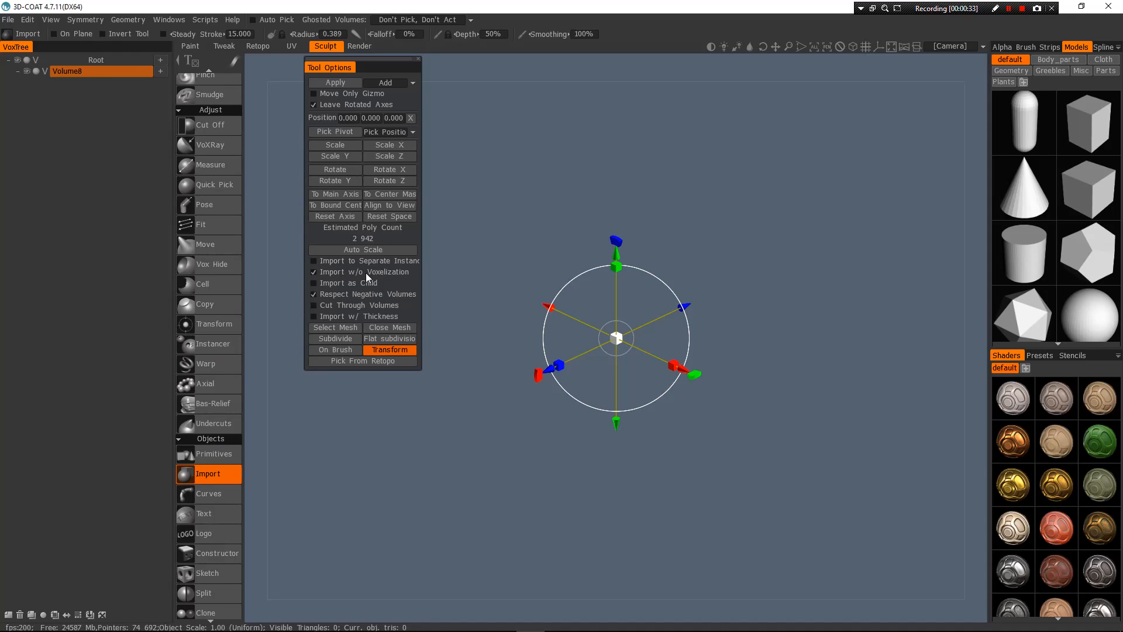
pyautogui.click(335, 328)
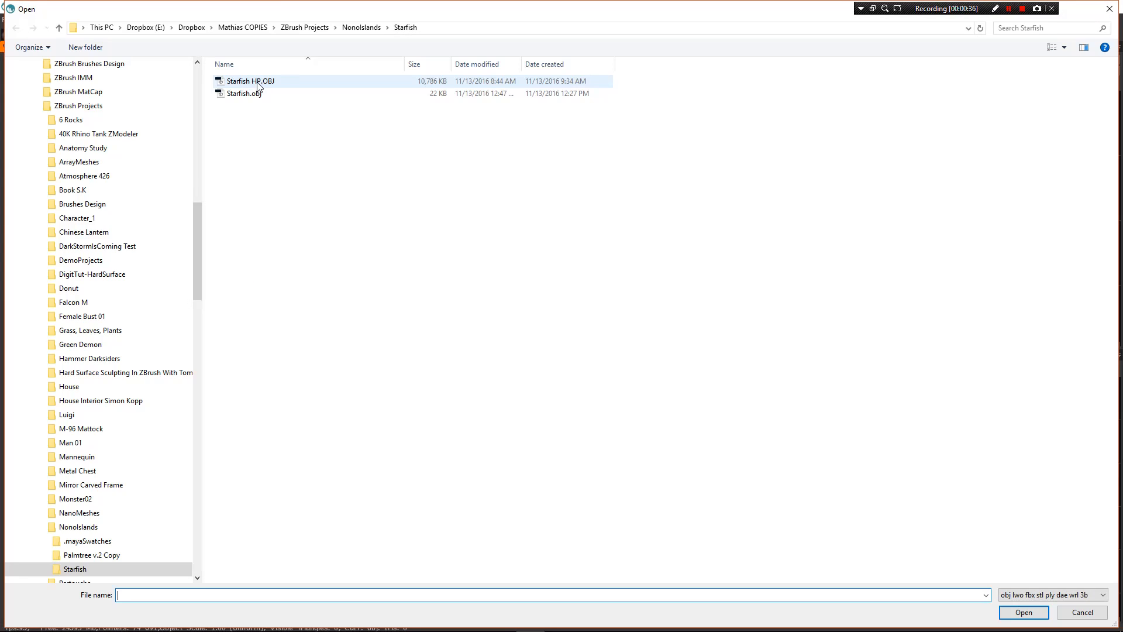
pyautogui.doubleClick(258, 84)
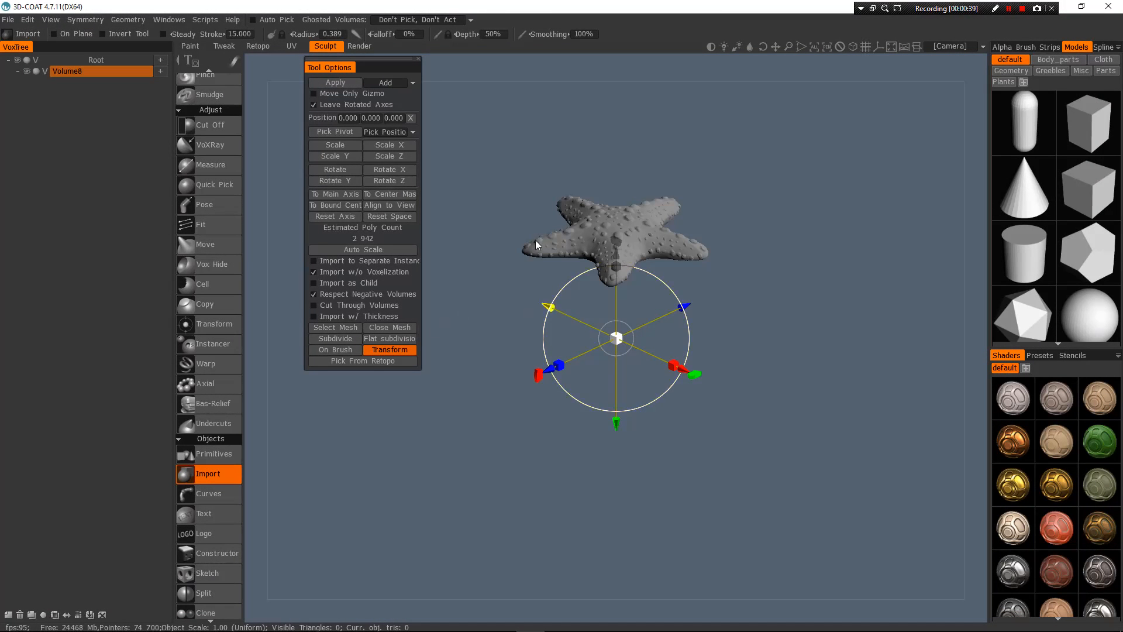
pyautogui.press('Return')
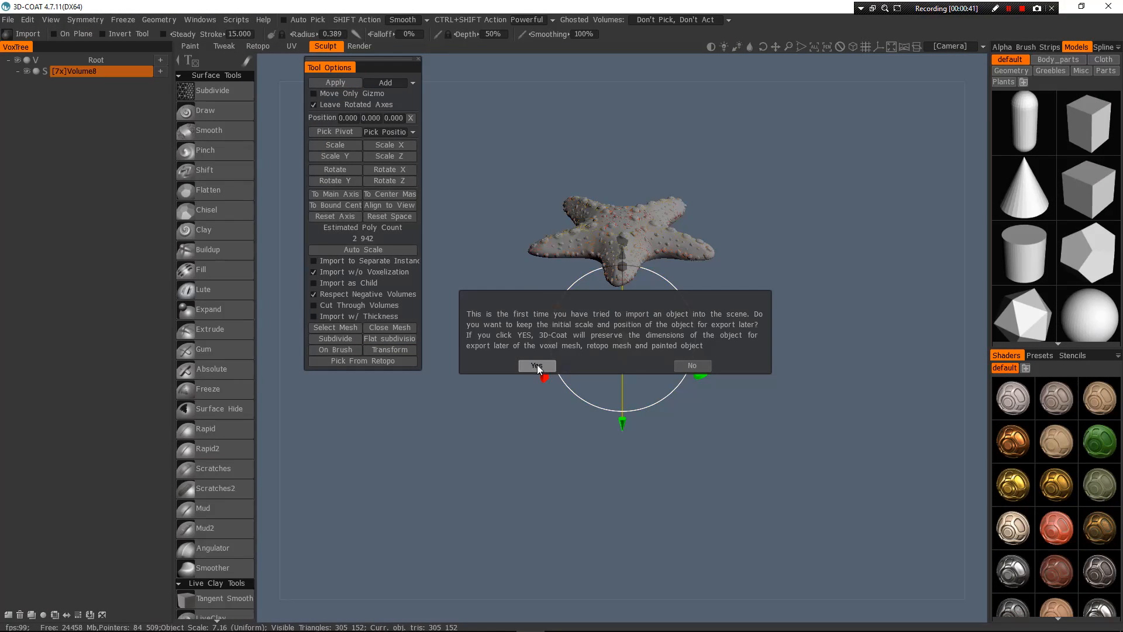
pyautogui.click(537, 363)
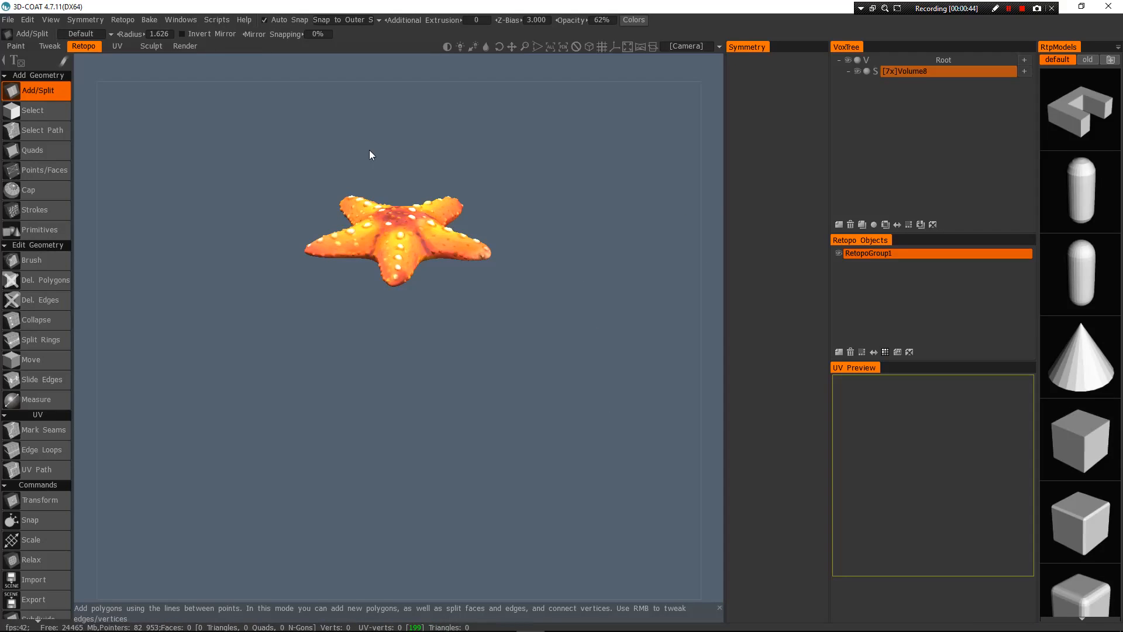
# Import the low-poly starfish as a retopo mesh, apply its placement and snap its topology to the sculpted starfish
pyautogui.moveTo(370, 150)
pyautogui.mouseDown()
pyautogui.moveTo(406, 326)
pyautogui.moveTo(480, 316)
pyautogui.moveTo(503, 213)
pyautogui.moveTo(391, 444)
pyautogui.moveTo(409, 446)
pyautogui.moveTo(436, 413)
pyautogui.moveTo(117, 89)
pyautogui.mouseUp()
pyautogui.click(8, 20)
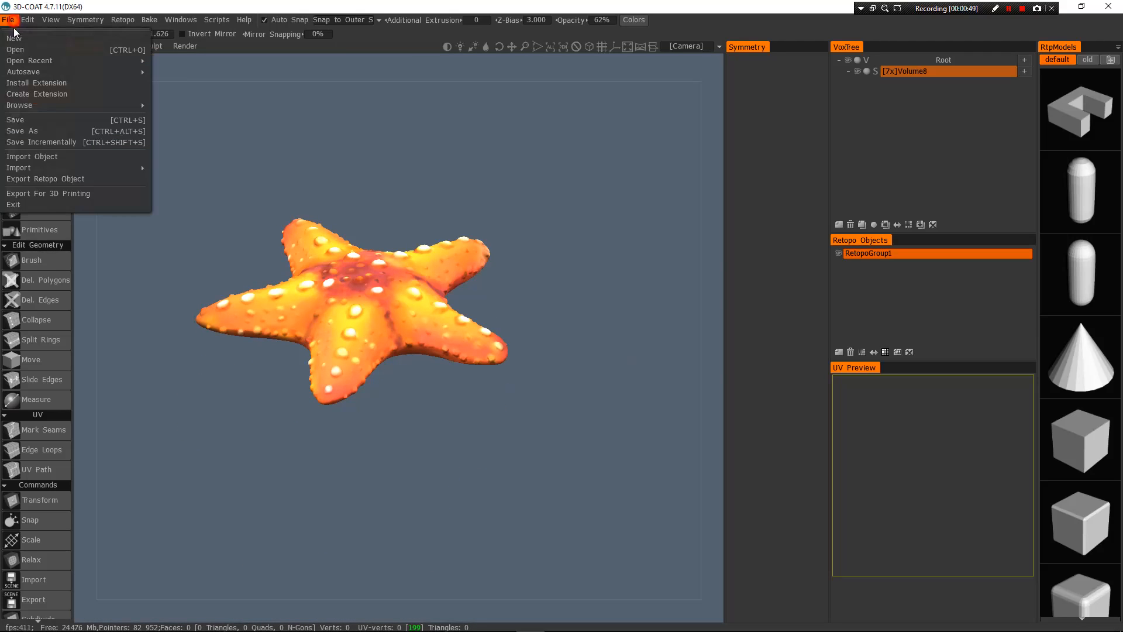
pyautogui.moveTo(49, 169)
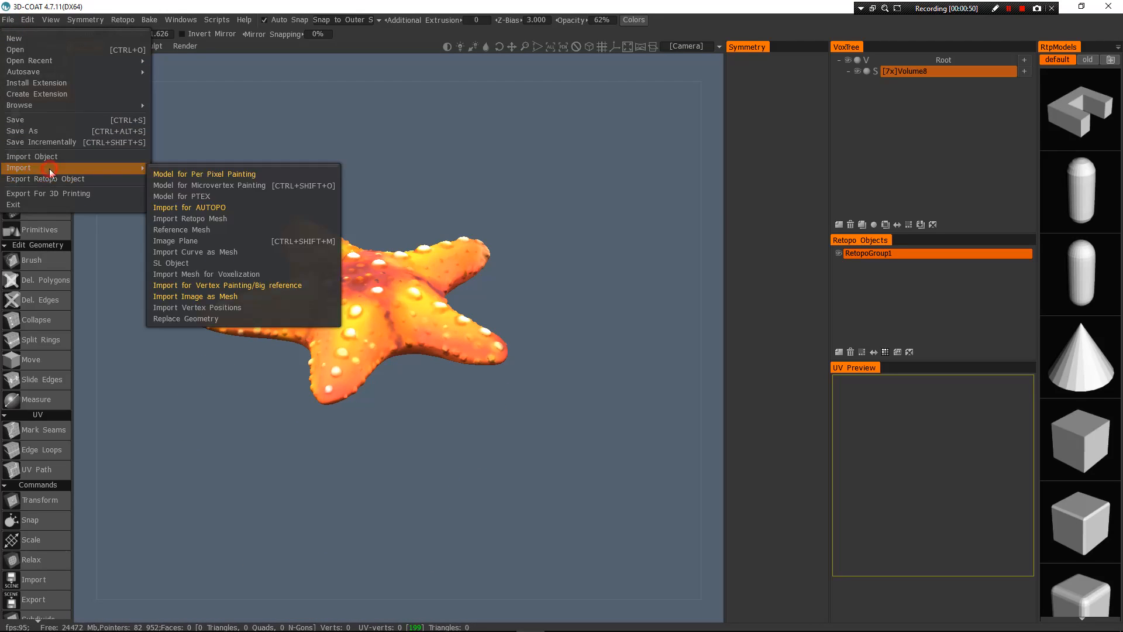
pyautogui.click(219, 220)
pyautogui.doubleClick(231, 97)
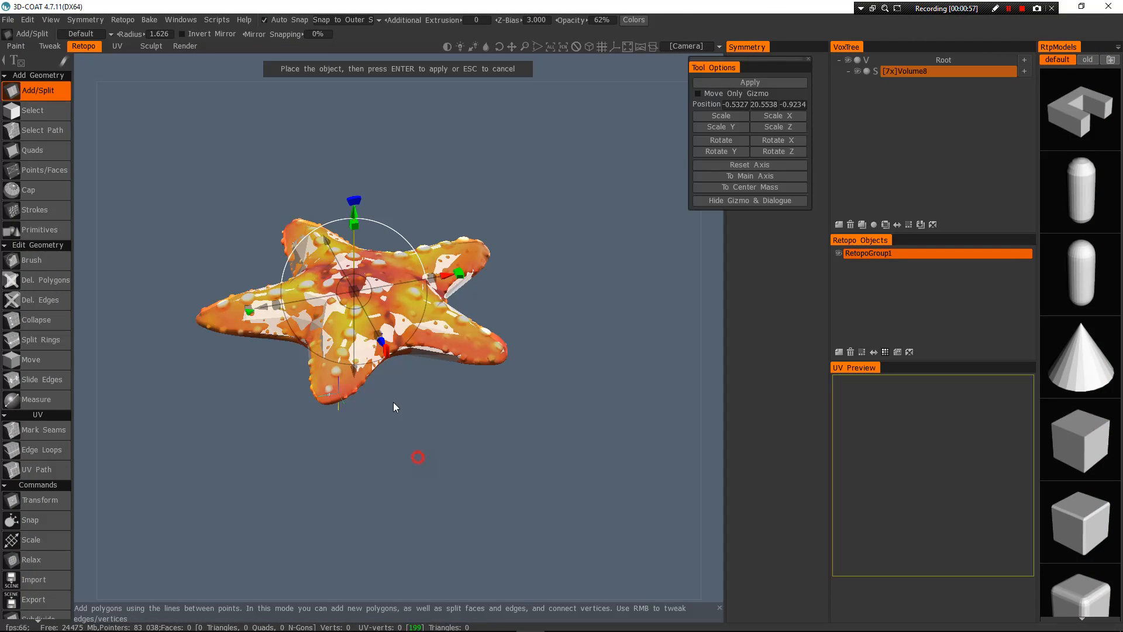
pyautogui.moveTo(393, 402); pyautogui.dragTo(409, 438)
pyautogui.click(753, 80)
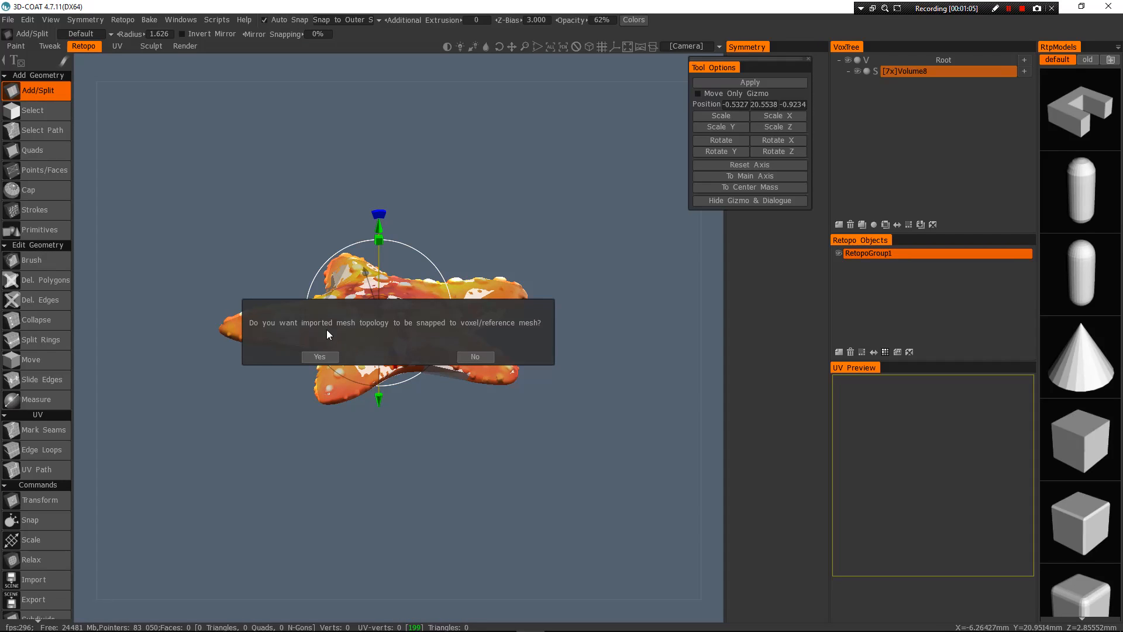
pyautogui.click(316, 358)
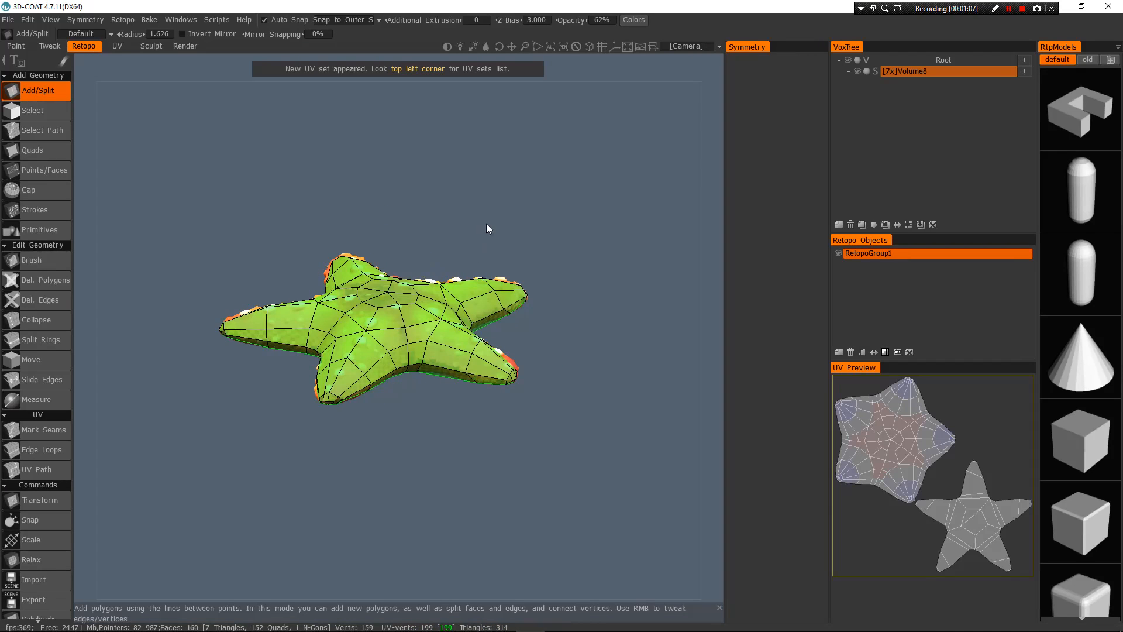
# Inspect how closely the imported retopo mesh follows the sculpt, and resize the UV preview area
pyautogui.moveTo(531, 191); pyautogui.dragTo(535, 304, button='right')
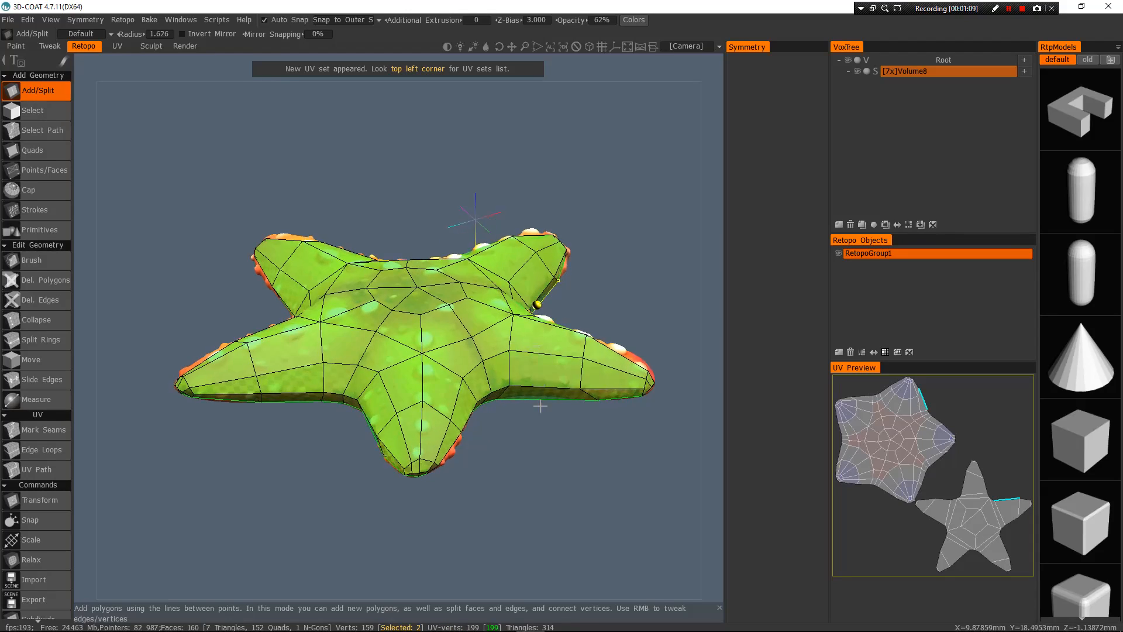
pyautogui.moveTo(519, 419); pyautogui.dragTo(496, 459, button='middle')
pyautogui.moveTo(481, 486); pyautogui.dragTo(500, 346)
pyautogui.moveTo(519, 404); pyautogui.dragTo(482, 461)
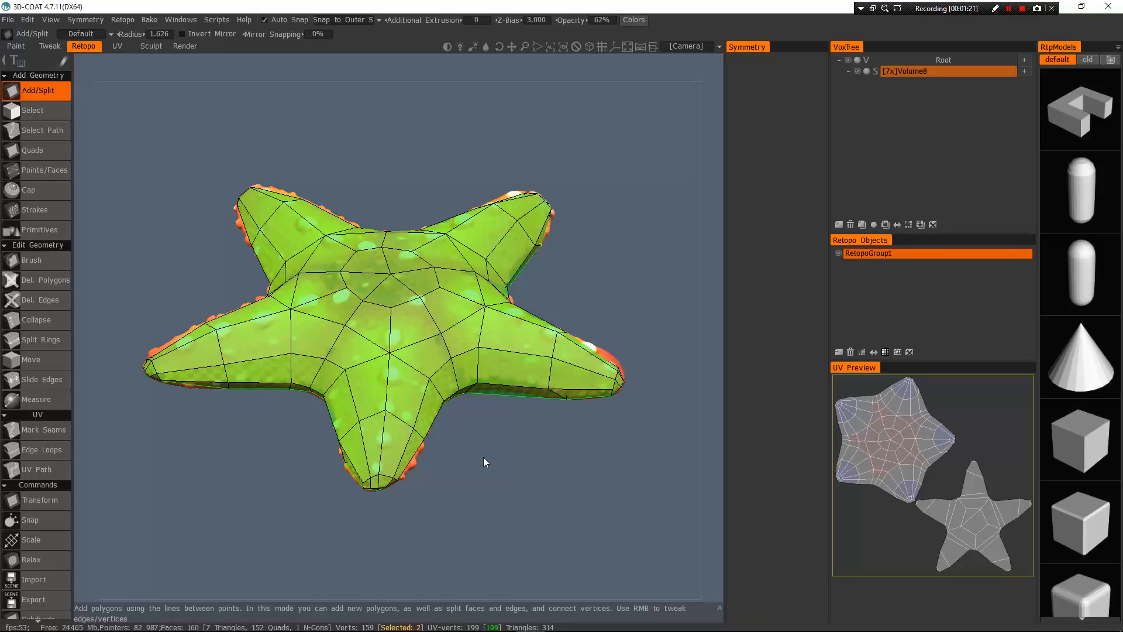
pyautogui.moveTo(483, 457); pyautogui.dragTo(554, 420)
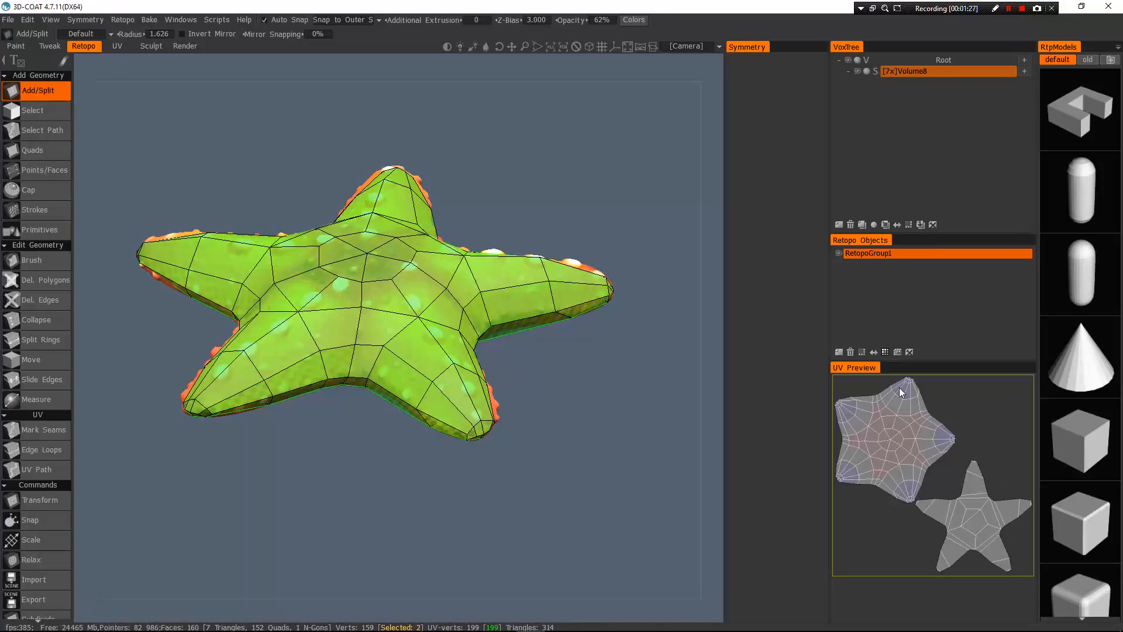
pyautogui.moveTo(926, 368); pyautogui.dragTo(938, 610)
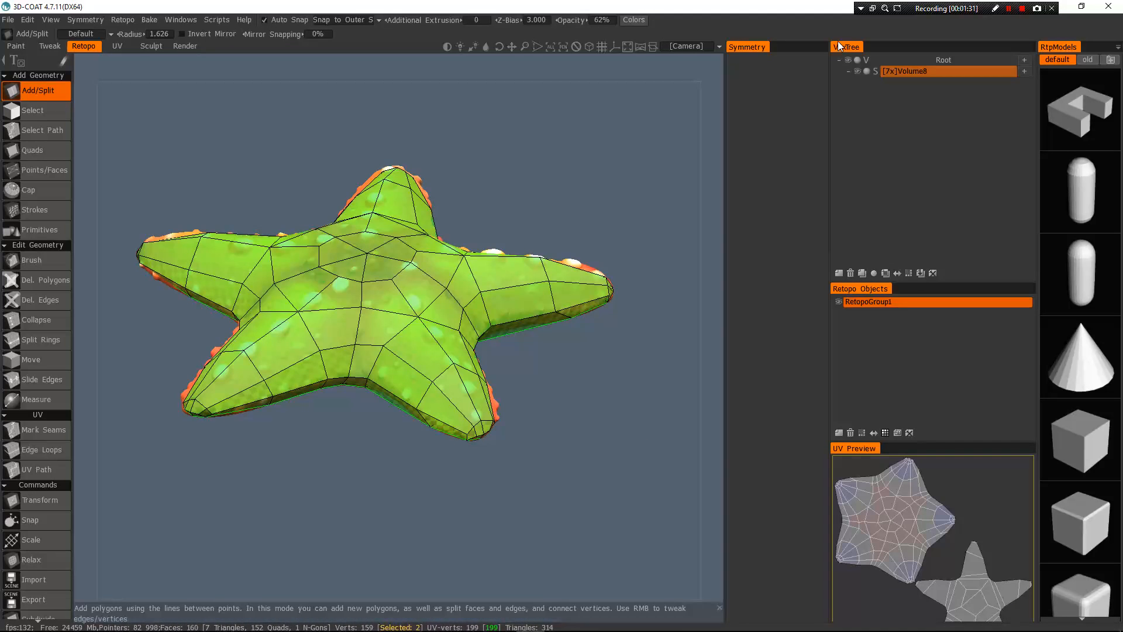
# Compare the high-poly sculpt and the retopo mesh by toggling each one's visibility, leaving both shown
pyautogui.click(848, 60)
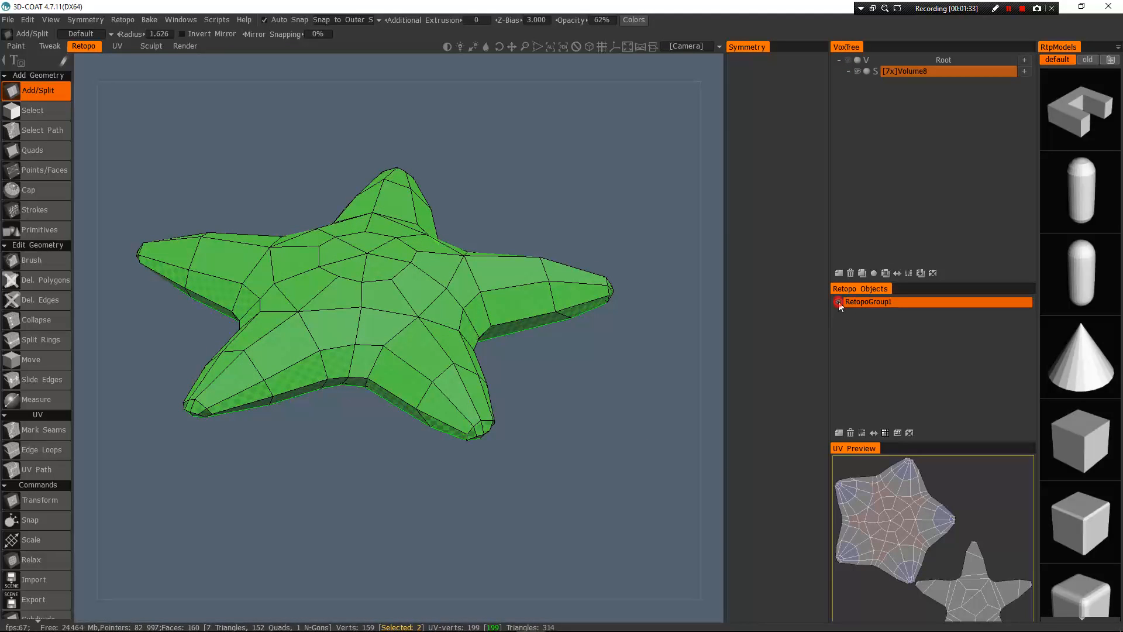
pyautogui.click(837, 301)
pyautogui.click(847, 60)
pyautogui.moveTo(617, 167); pyautogui.dragTo(533, 291)
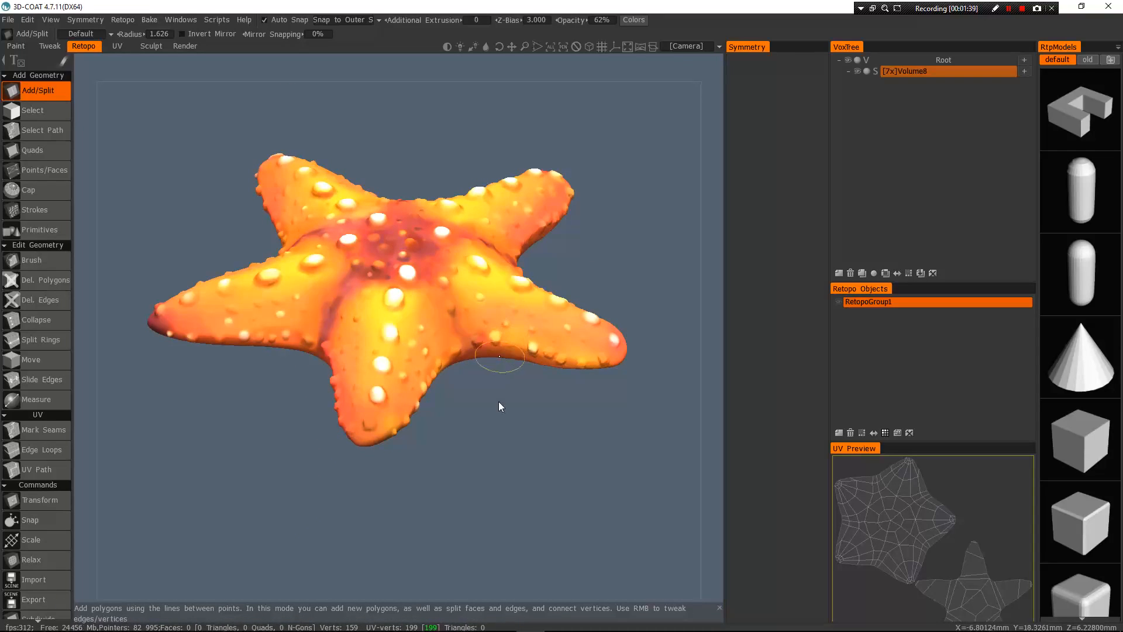
pyautogui.moveTo(499, 402); pyautogui.dragTo(640, 453)
pyautogui.moveTo(639, 453); pyautogui.dragTo(573, 345, button='right')
pyautogui.moveTo(520, 462); pyautogui.dragTo(497, 479)
pyautogui.click(838, 302)
pyautogui.moveTo(526, 152); pyautogui.dragTo(741, 105)
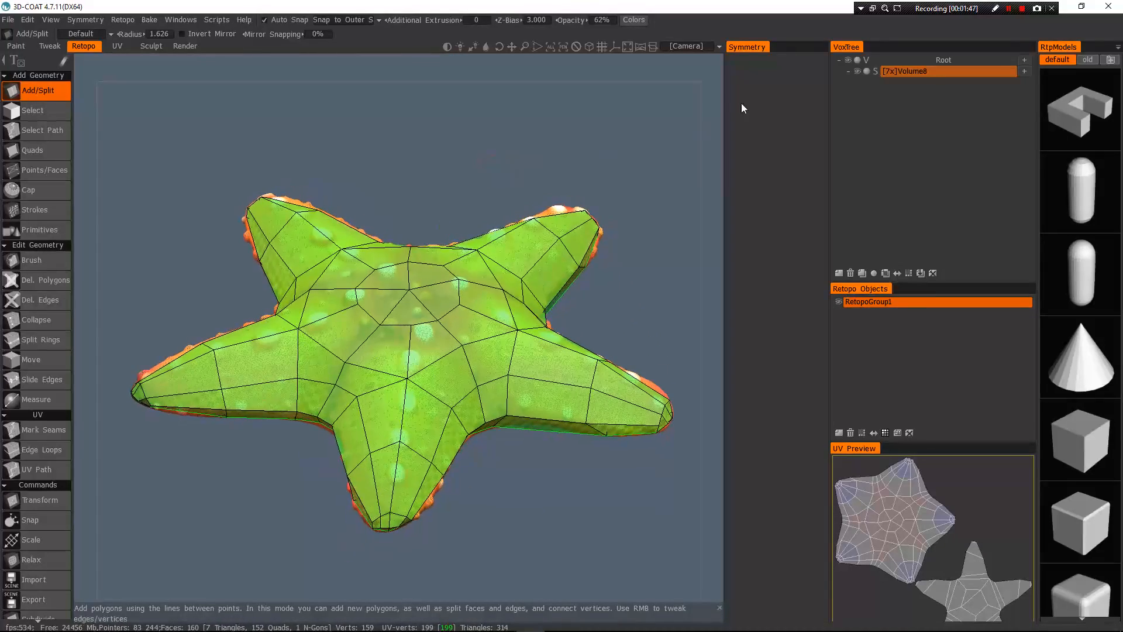
# Start baking with a per-pixel normal map and move the scan depth settings clear of the model
pyautogui.click(122, 20)
pyautogui.click(149, 20)
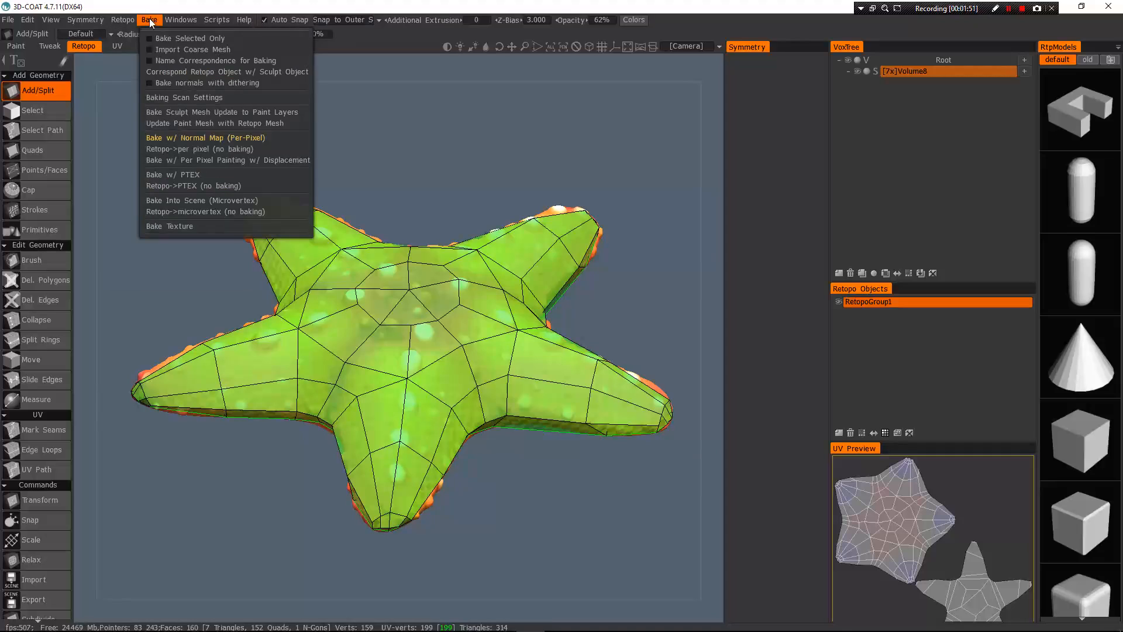
pyautogui.click(236, 137)
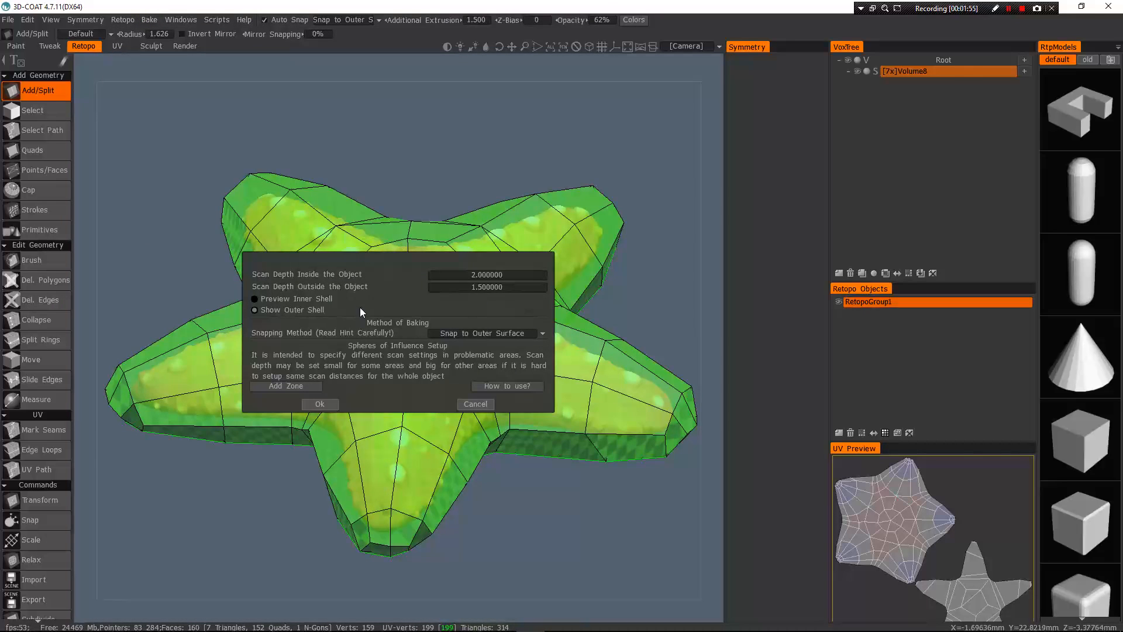
pyautogui.moveTo(408, 259); pyautogui.dragTo(725, 83)
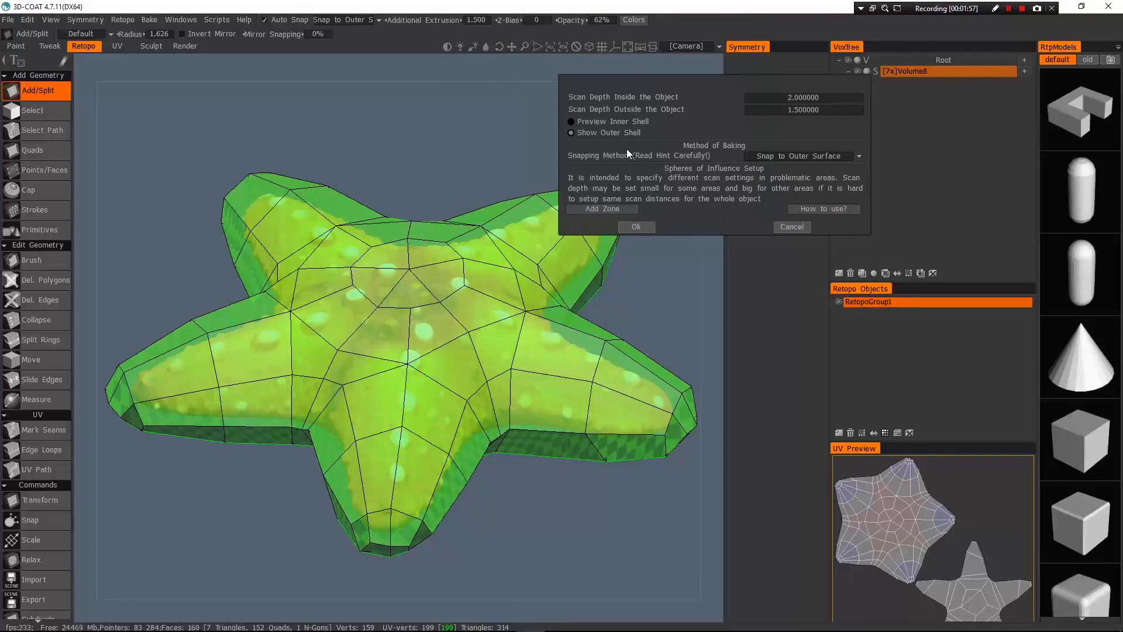
# Examine the outer baking shell from several angles and close up to judge whether it encloses the starfish's bumps
pyautogui.moveTo(545, 512); pyautogui.dragTo(561, 444)
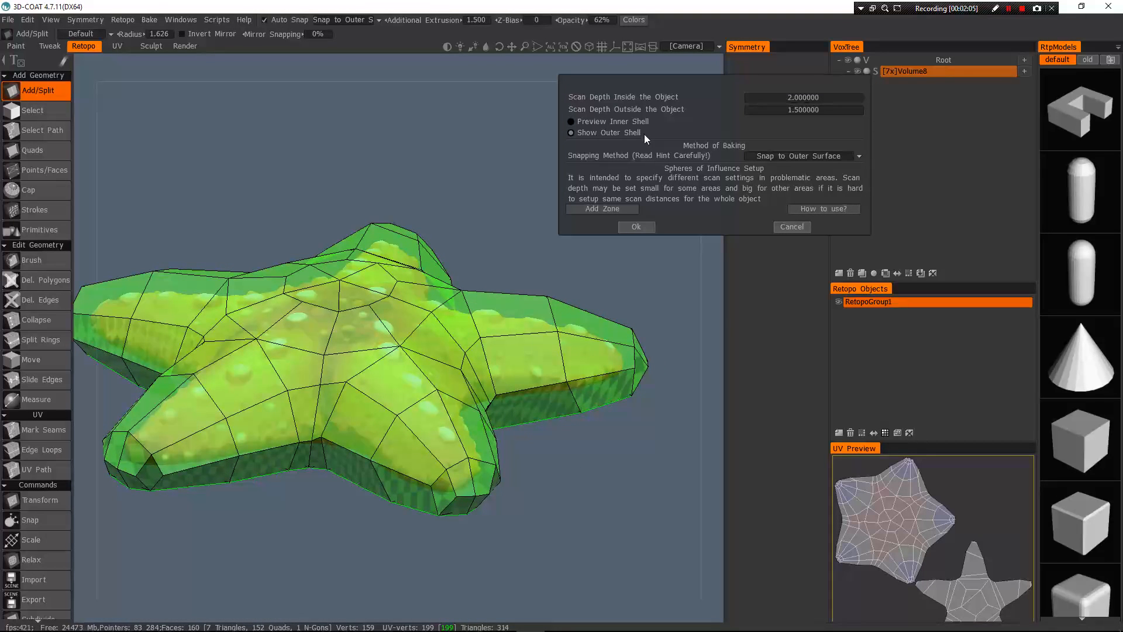
pyautogui.moveTo(512, 219); pyautogui.dragTo(531, 157)
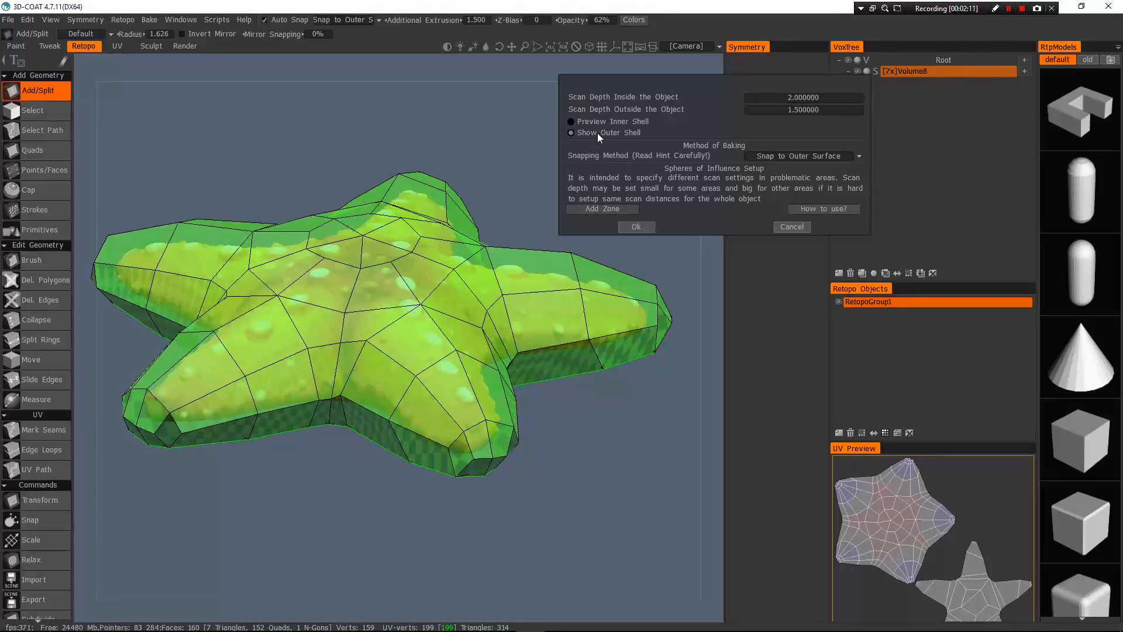
pyautogui.moveTo(605, 449); pyautogui.dragTo(609, 383)
pyautogui.moveTo(428, 133); pyautogui.dragTo(448, 351, button='right')
pyautogui.moveTo(377, 114); pyautogui.dragTo(401, 148)
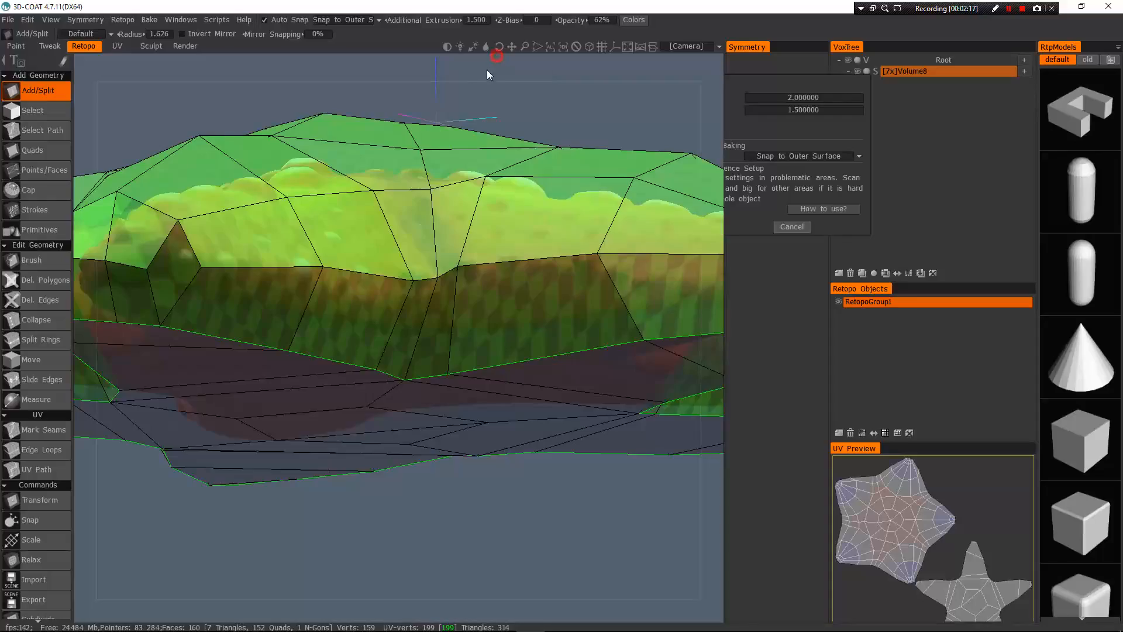
pyautogui.moveTo(520, 97); pyautogui.dragTo(450, 164)
pyautogui.moveTo(319, 625); pyautogui.dragTo(326, 388, button='right')
pyautogui.moveTo(403, 455); pyautogui.dragTo(377, 511, button='middle')
pyautogui.moveTo(377, 511); pyautogui.dragTo(339, 503)
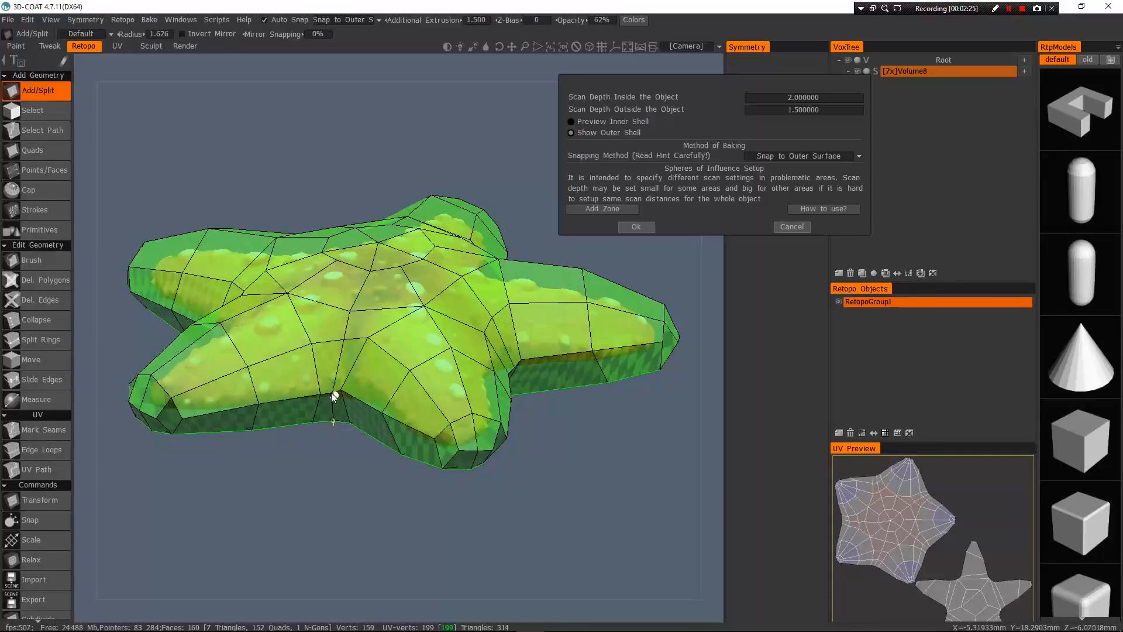
pyautogui.moveTo(319, 444); pyautogui.dragTo(362, 433)
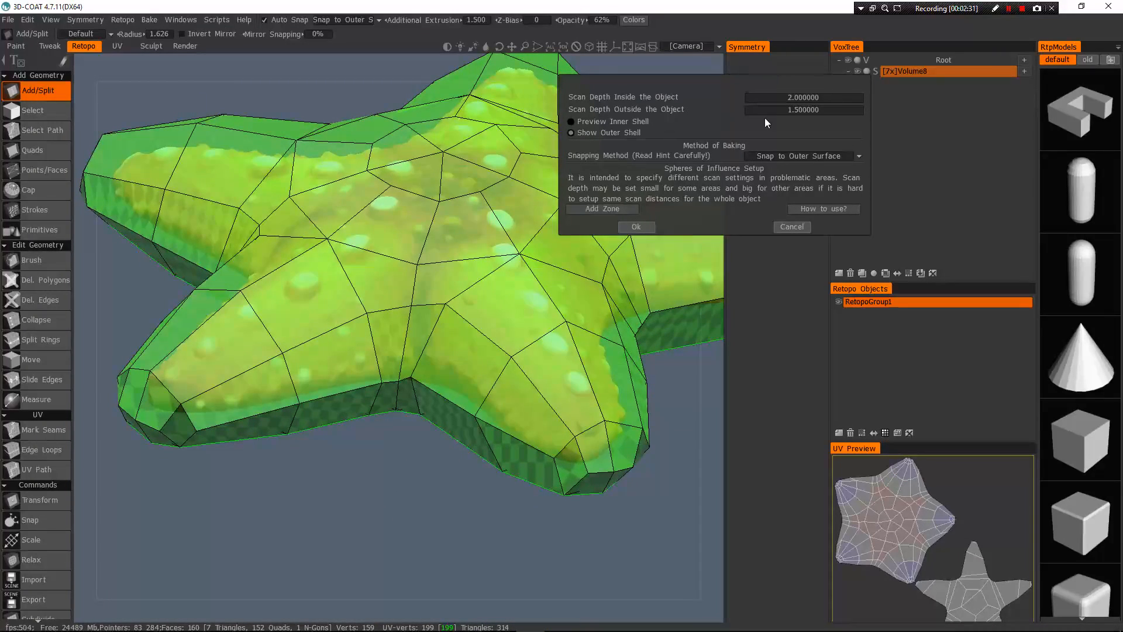
pyautogui.click(805, 110)
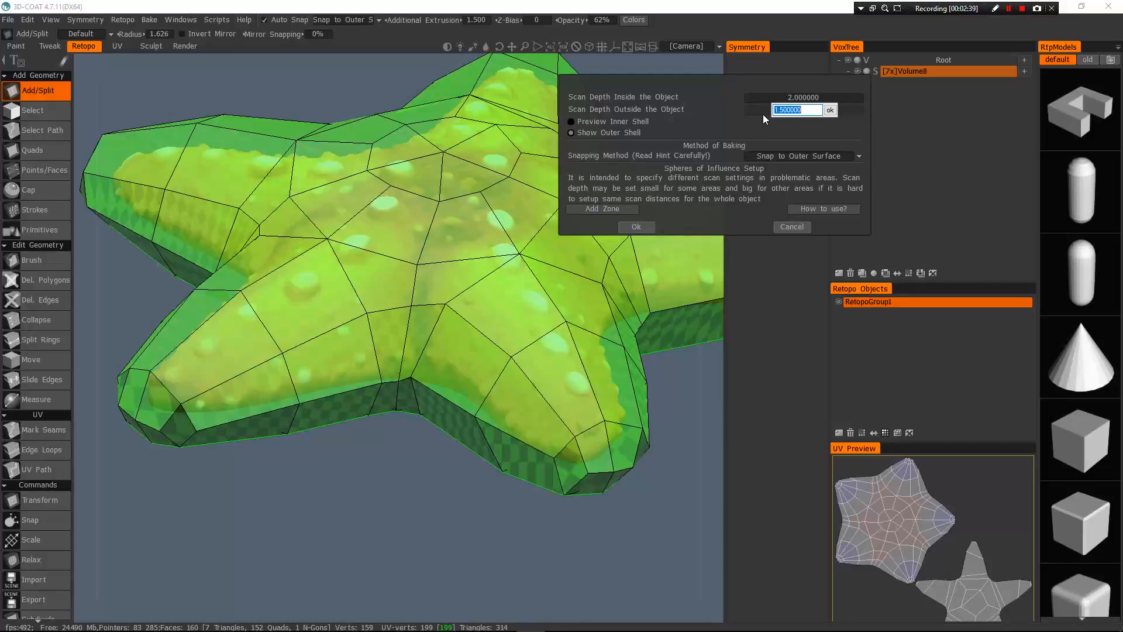
pyautogui.moveTo(365, 543); pyautogui.dragTo(313, 518)
pyautogui.moveTo(313, 518); pyautogui.dragTo(434, 456, button='middle')
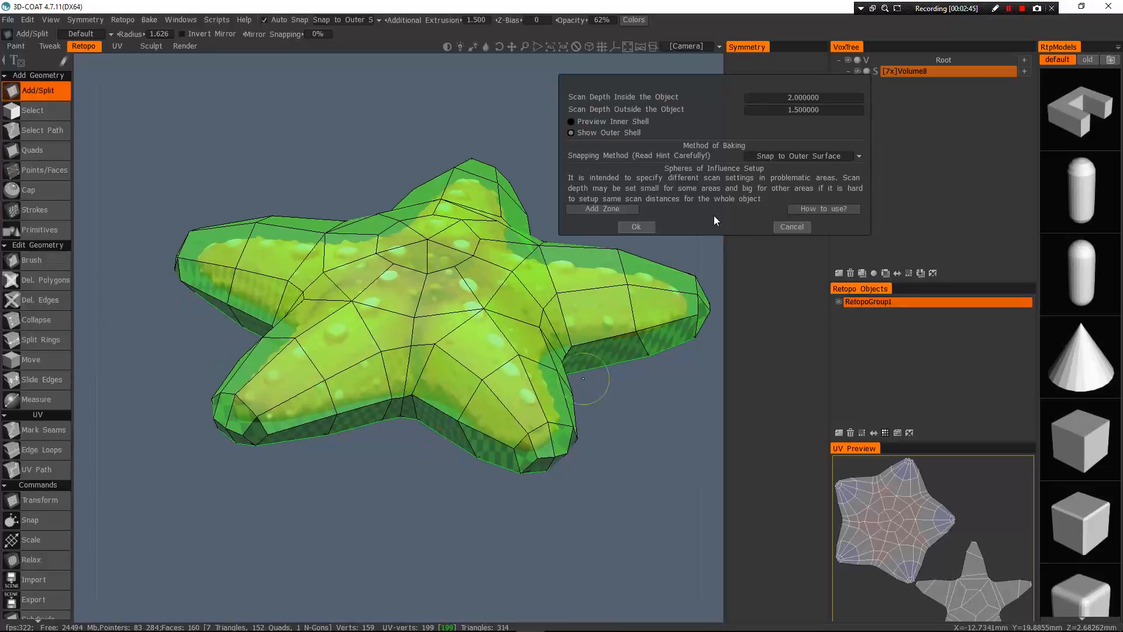
pyautogui.moveTo(369, 502); pyautogui.dragTo(692, 223)
# Try scan depths outside the object of 0.2, 0.1 and 0.5, checking the outer shell against the starfish's bumps
pyautogui.click(818, 110)
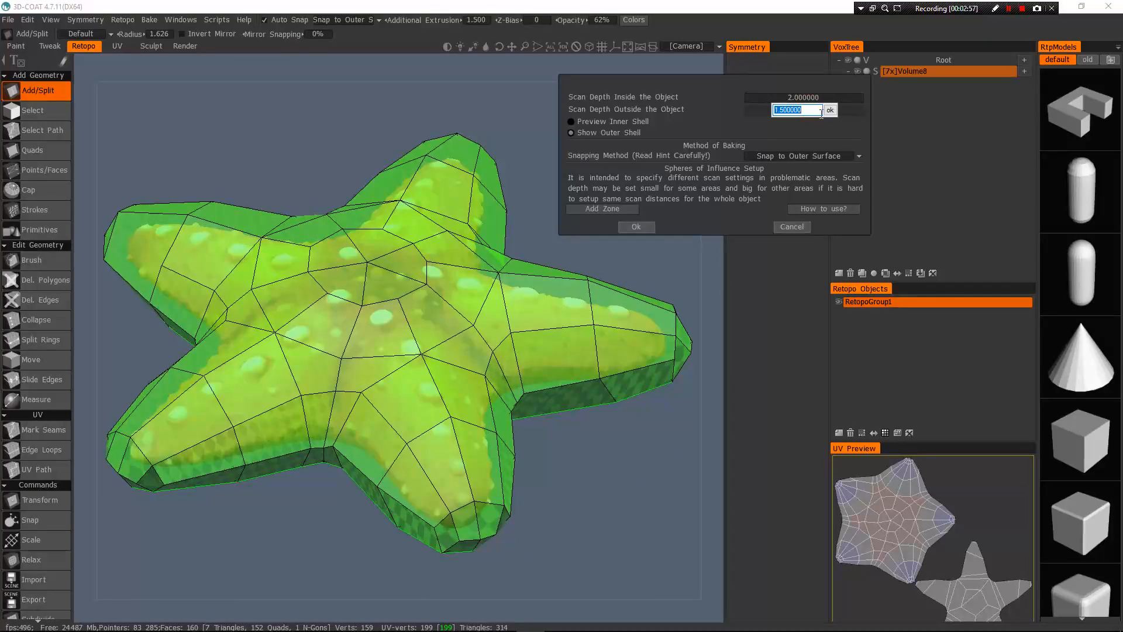
pyautogui.write('0.2')
pyautogui.press('Return')
pyautogui.moveTo(605, 450); pyautogui.dragTo(843, 51)
pyautogui.click(803, 110)
pyautogui.write('0.1')
pyautogui.press('Return')
pyautogui.moveTo(673, 252); pyautogui.dragTo(349, 173)
pyautogui.moveTo(394, 100); pyautogui.dragTo(398, 186)
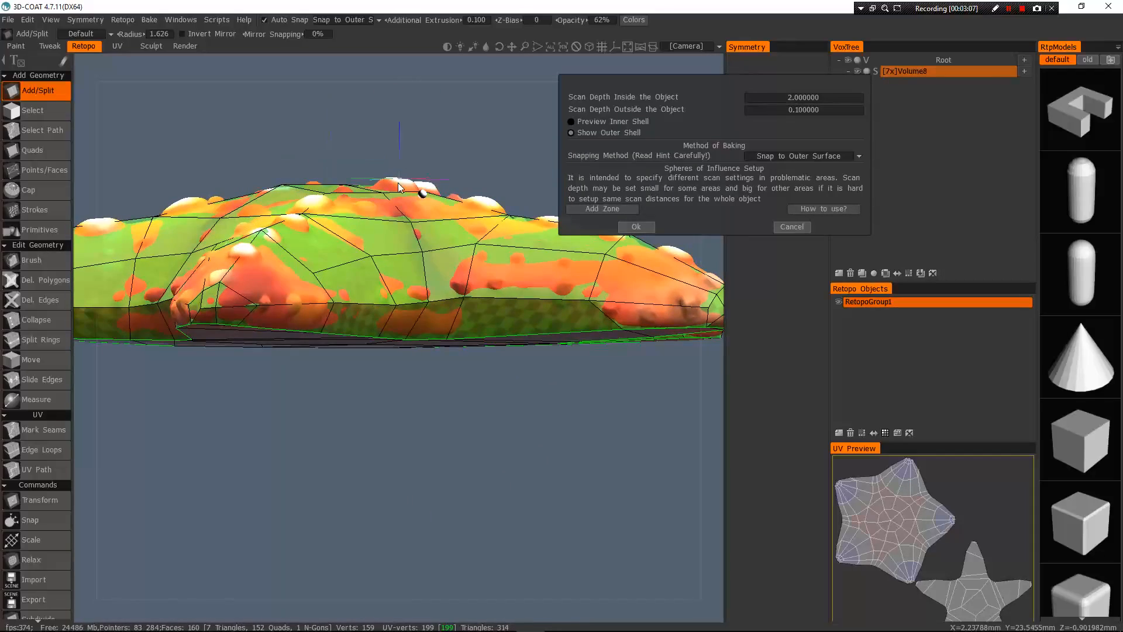
pyautogui.moveTo(386, 119); pyautogui.dragTo(585, 222)
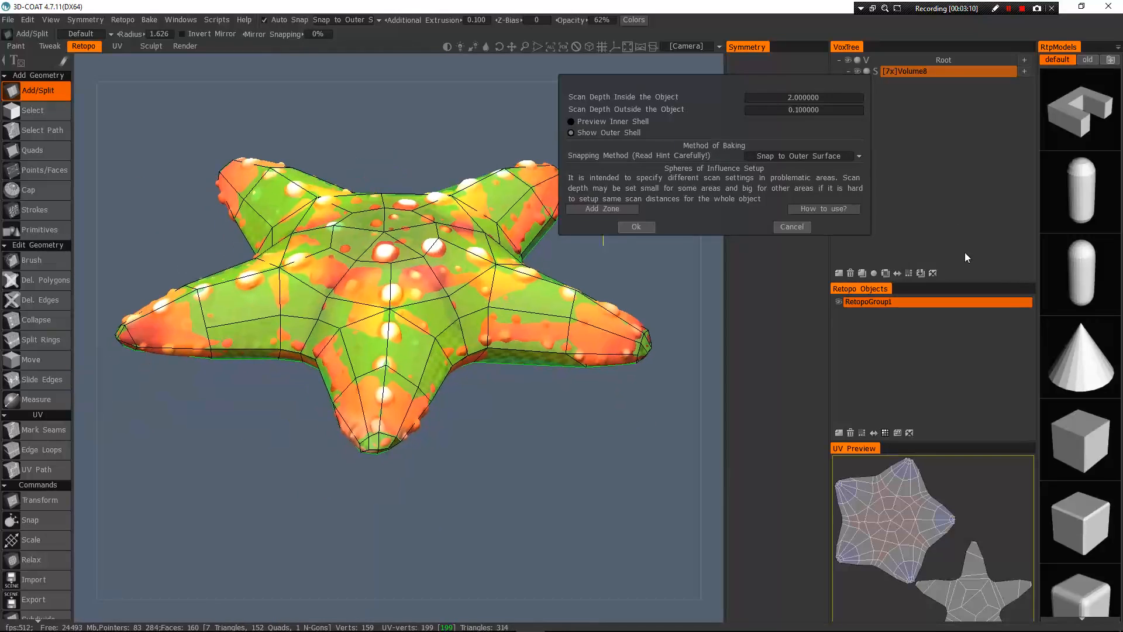
pyautogui.click(858, 111)
pyautogui.write('0.5')
pyautogui.press('Return')
# Set the scan depth outside the object to 1
pyautogui.click(821, 109)
pyautogui.write('1')
pyautogui.press('Return')
# Check the reduced outer shell around the starfish's arms and raised bumps for full coverage of the sculpt
pyautogui.moveTo(233, 447); pyautogui.dragTo(696, 413)
pyautogui.moveTo(527, 415); pyautogui.dragTo(652, 380, button='middle')
pyautogui.moveTo(374, 140); pyautogui.dragTo(380, 327, button='right')
pyautogui.keyDown('alt'); pyautogui.moveTo(375, 286); pyautogui.dragTo(343, 324); pyautogui.keyUp('alt')
pyautogui.keyDown('alt'); pyautogui.moveTo(350, 325); pyautogui.dragTo(374, 138, button='right'); pyautogui.keyUp('alt')
pyautogui.keyDown('alt'); pyautogui.moveTo(435, 303); pyautogui.dragTo(432, 213, button='right'); pyautogui.keyUp('alt')
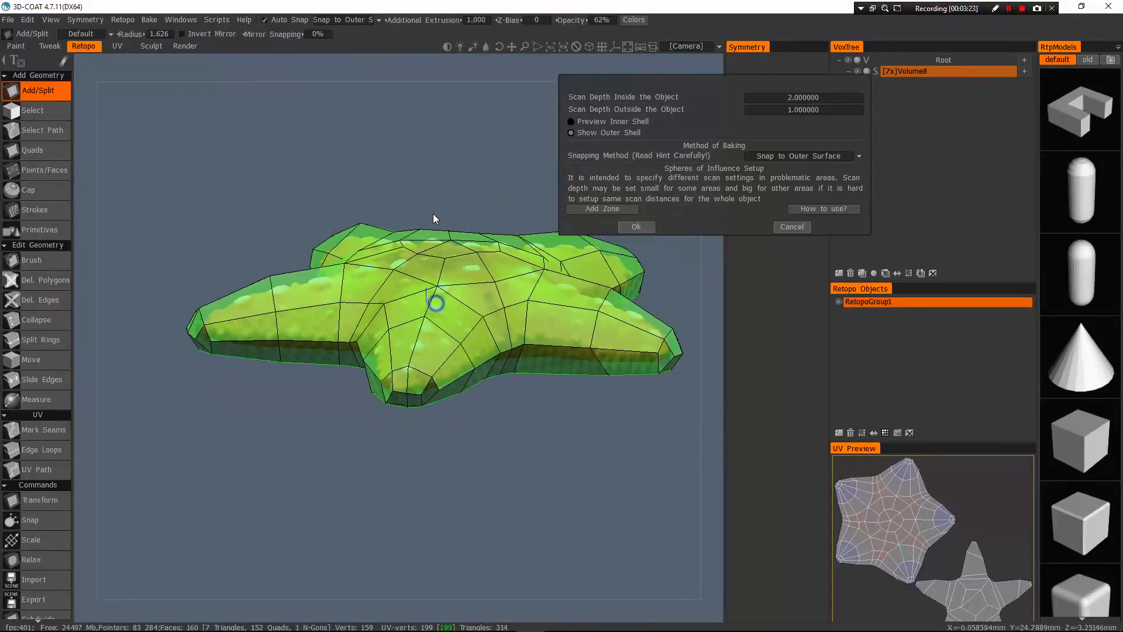
pyautogui.keyDown('alt'); pyautogui.moveTo(433, 213); pyautogui.dragTo(492, 260); pyautogui.keyUp('alt')
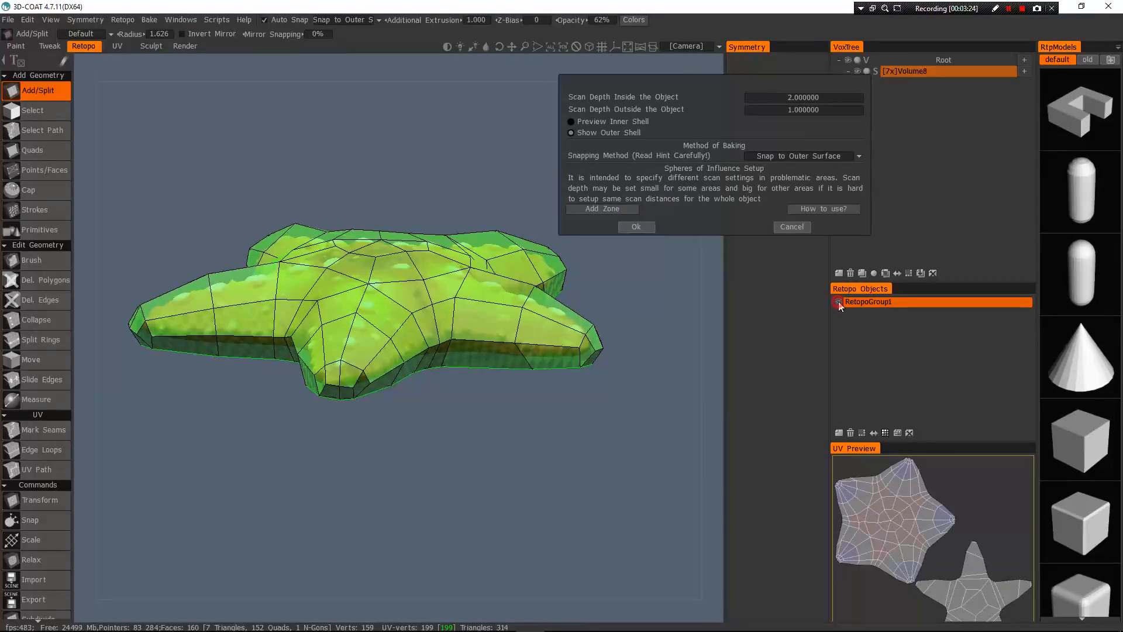
pyautogui.keyDown('alt'); pyautogui.moveTo(353, 165); pyautogui.dragTo(363, 351, button='right'); pyautogui.keyUp('alt')
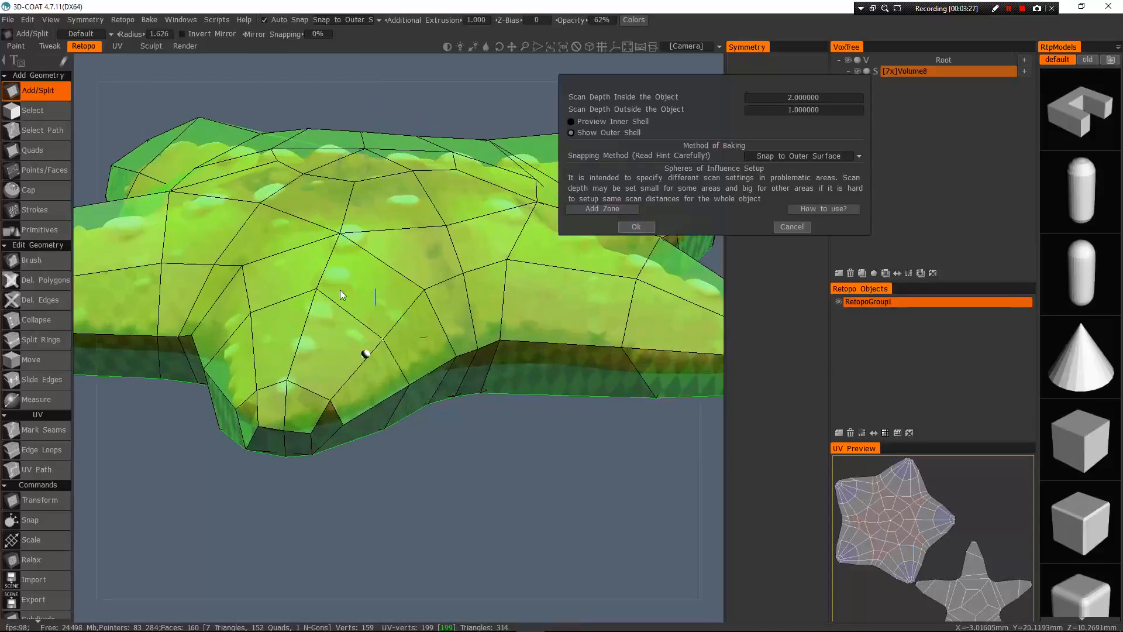
pyautogui.keyDown('alt'); pyautogui.moveTo(696, 286); pyautogui.dragTo(489, 257, button='middle'); pyautogui.keyUp('alt')
pyautogui.scroll(8, 307, 278)
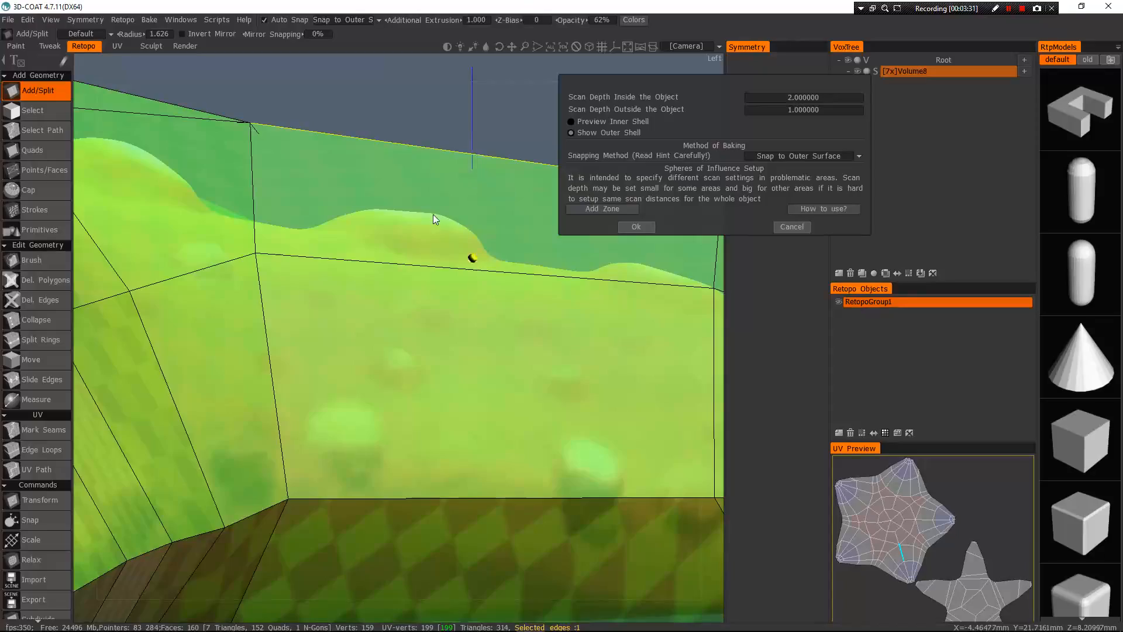
pyautogui.keyDown('alt'); pyautogui.moveTo(473, 311); pyautogui.dragTo(338, 377); pyautogui.keyUp('alt')
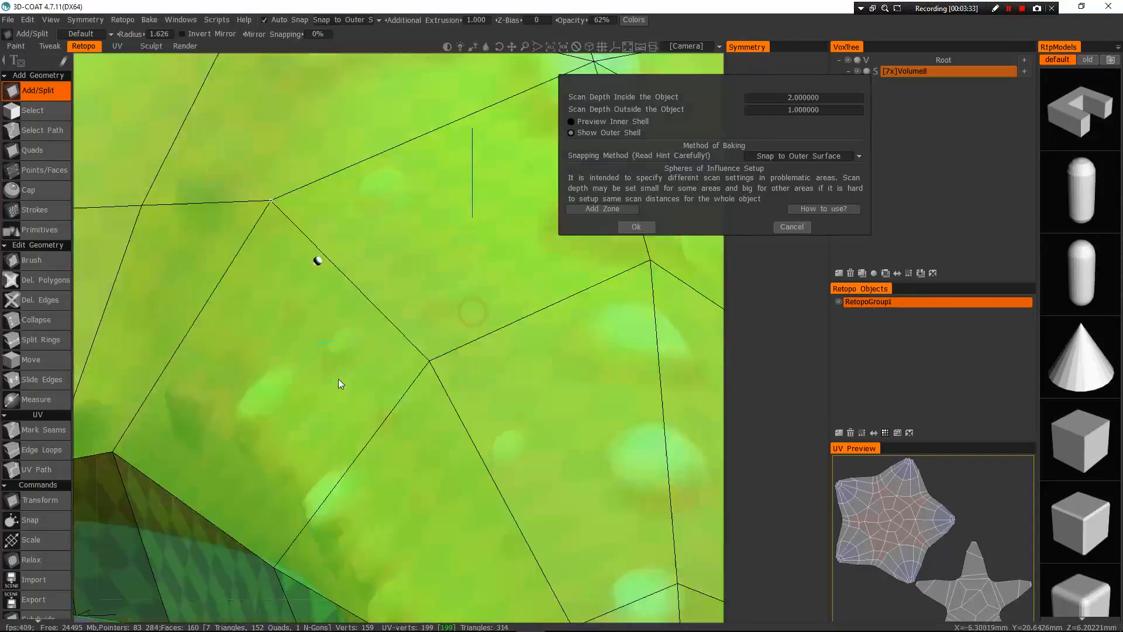
pyautogui.keyDown('alt'); pyautogui.moveTo(400, 359); pyautogui.dragTo(364, 5, button='right'); pyautogui.keyUp('alt')
pyautogui.scroll(-8, 373, 100)
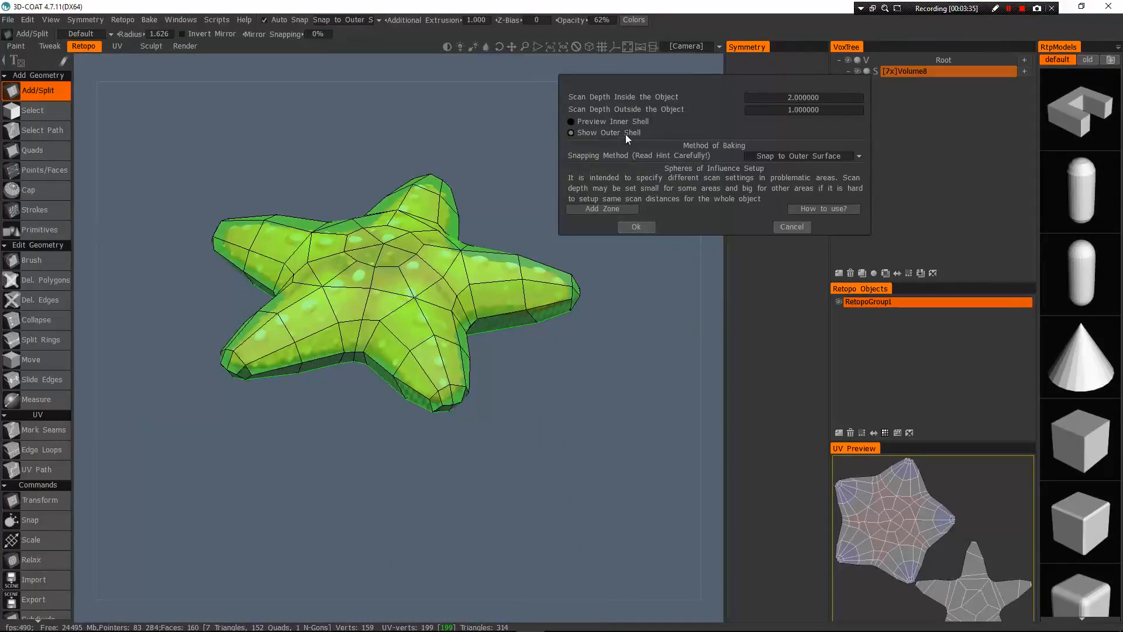
# Preview the inner baking shell and try scan depths inside the object of 0.2, 0 and 0.1 against the starfish's surface
pyautogui.click(592, 123)
pyautogui.scroll(5, 461, 279)
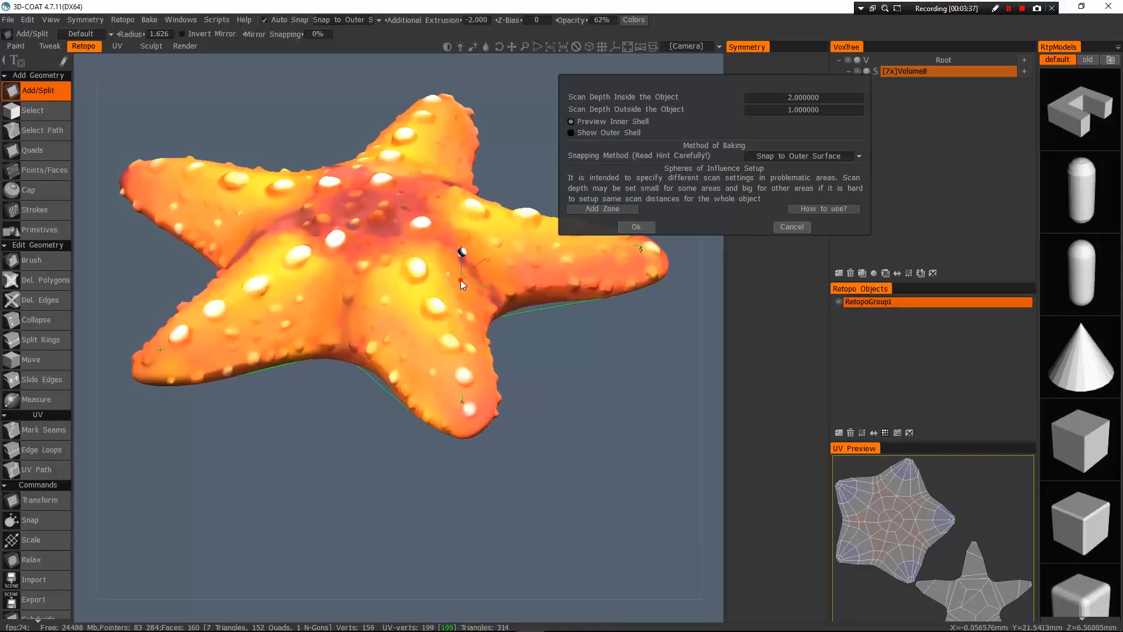
pyautogui.click(812, 98)
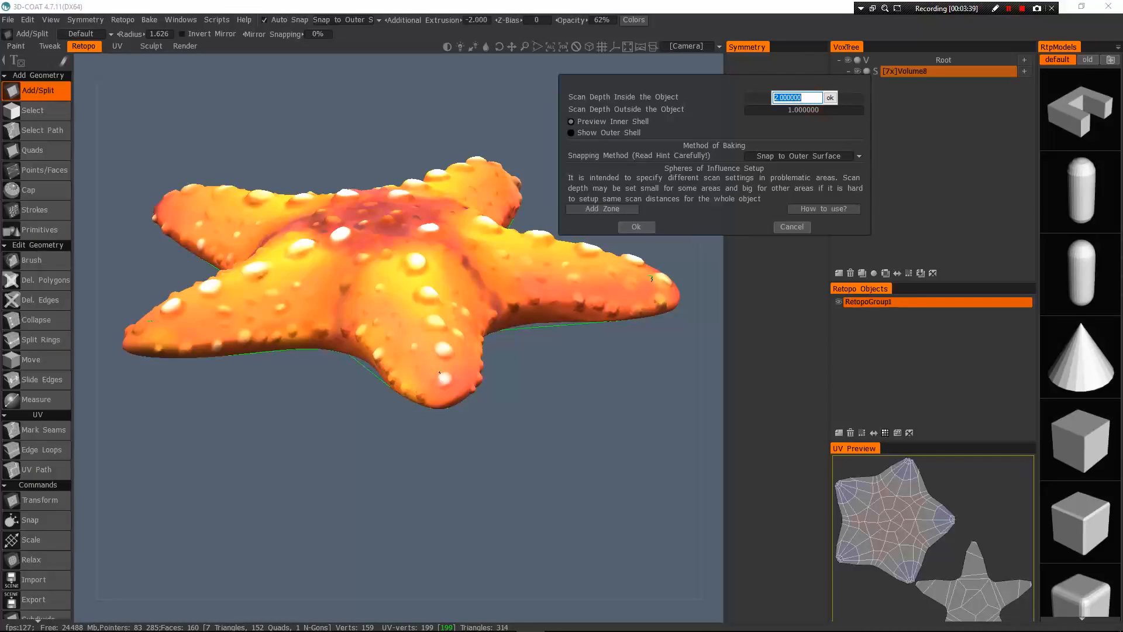
pyautogui.write('0')
pyautogui.press('Return')
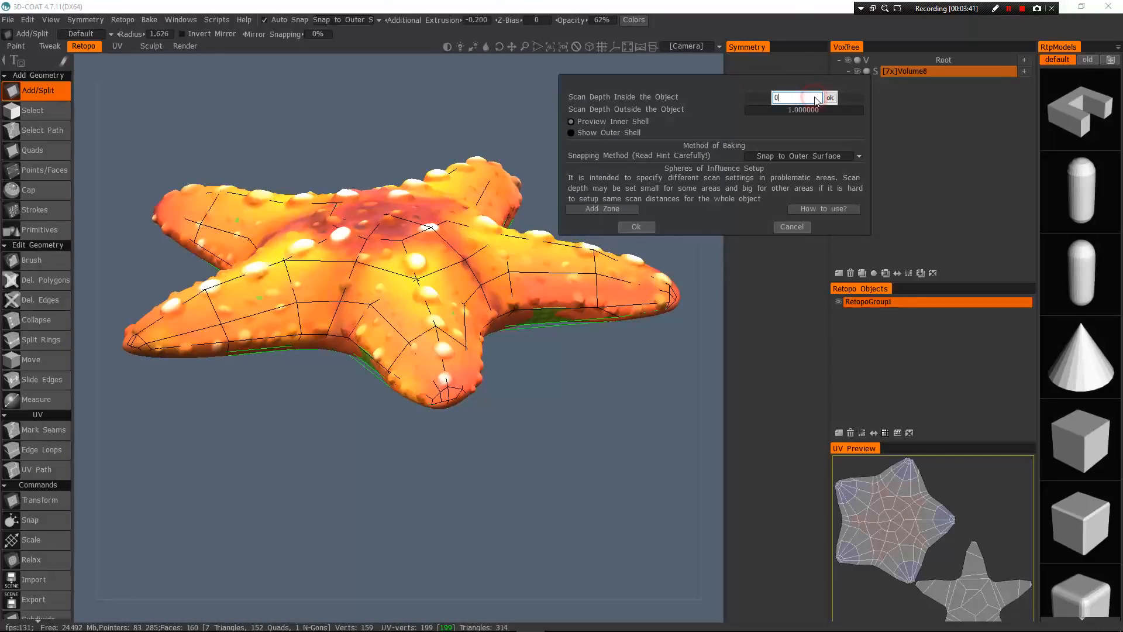
pyautogui.click(814, 96)
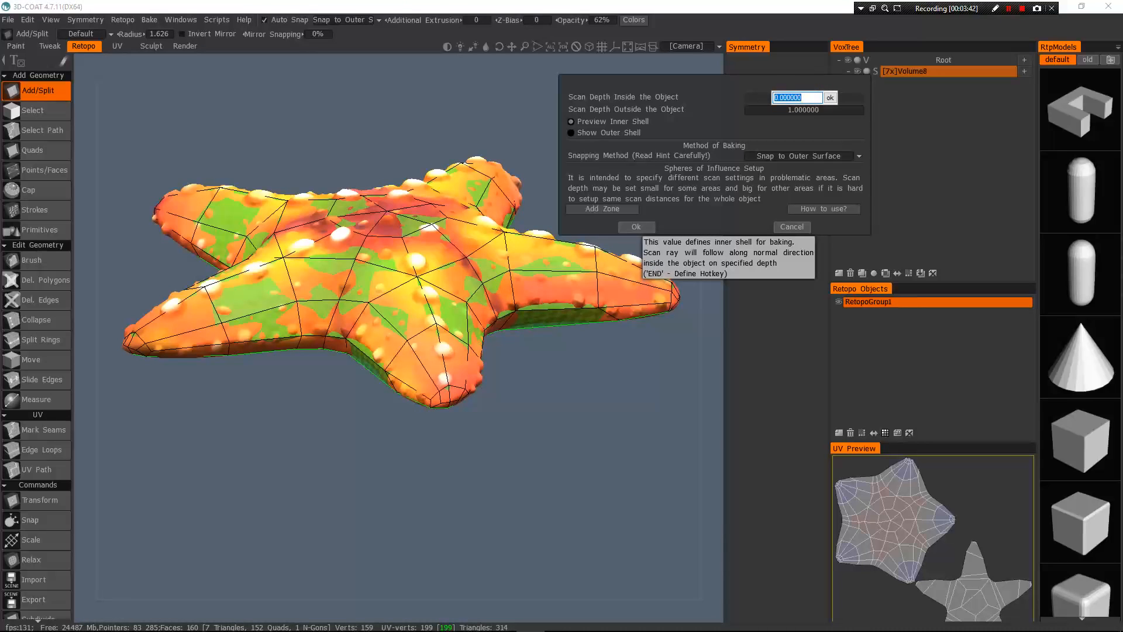
pyautogui.write('0.1')
pyautogui.press('Return')
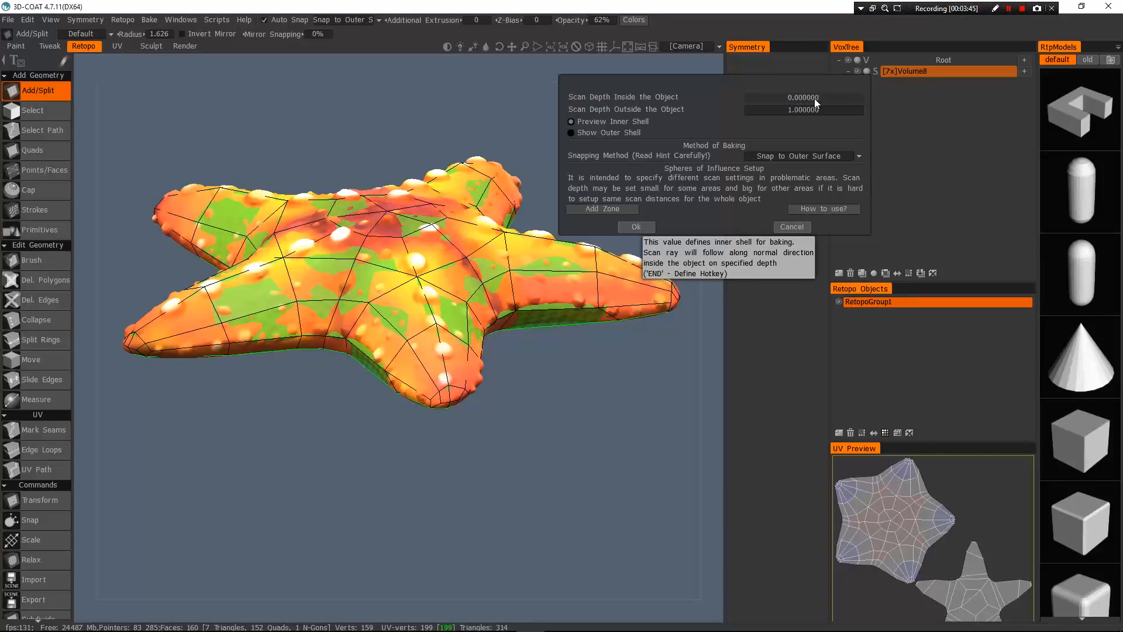
# Set the scan depth inside the object to 0.5 and accept baking local occlusion with a ray casting length of 20
pyautogui.click(814, 97)
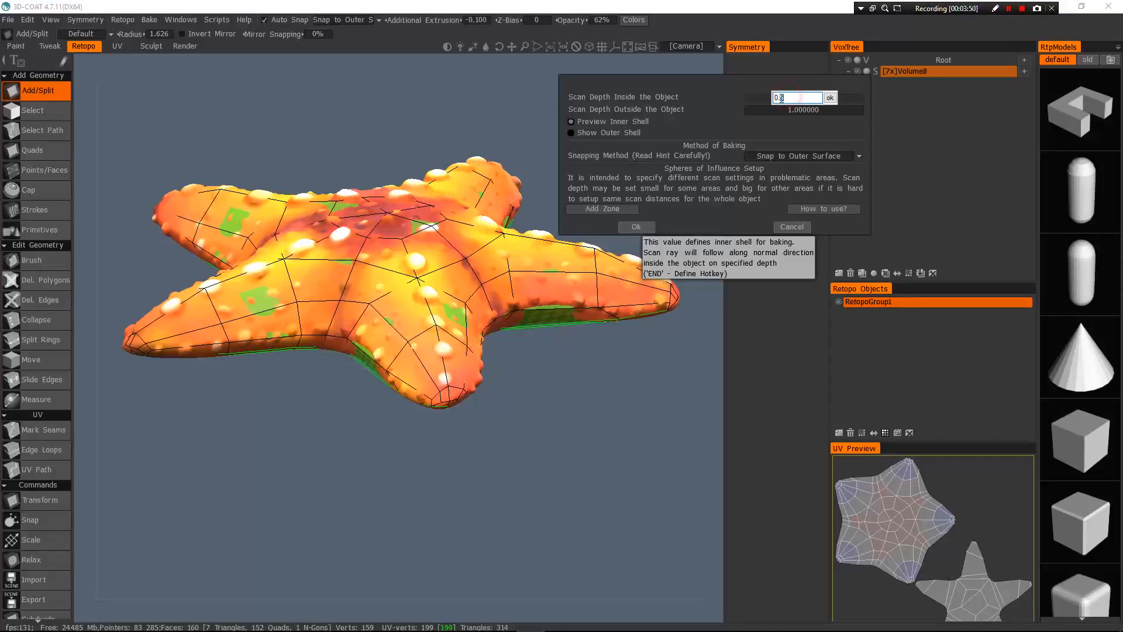
pyautogui.press('Return')
pyautogui.keyDown('alt'); pyautogui.moveTo(388, 270); pyautogui.dragTo(417, 293); pyautogui.keyUp('alt')
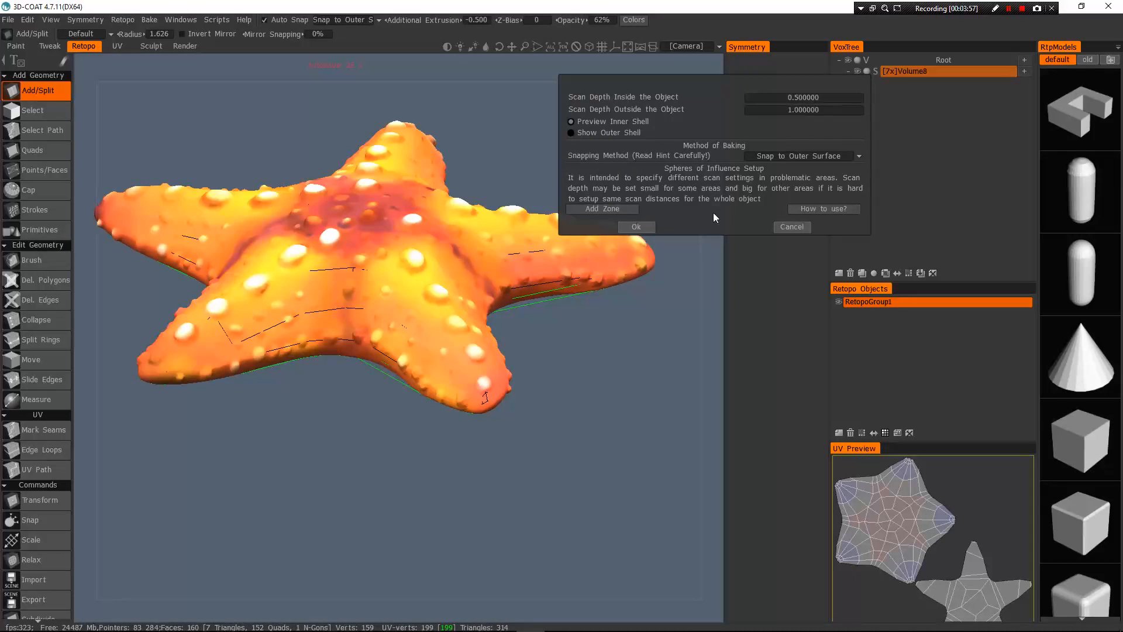
pyautogui.click(643, 227)
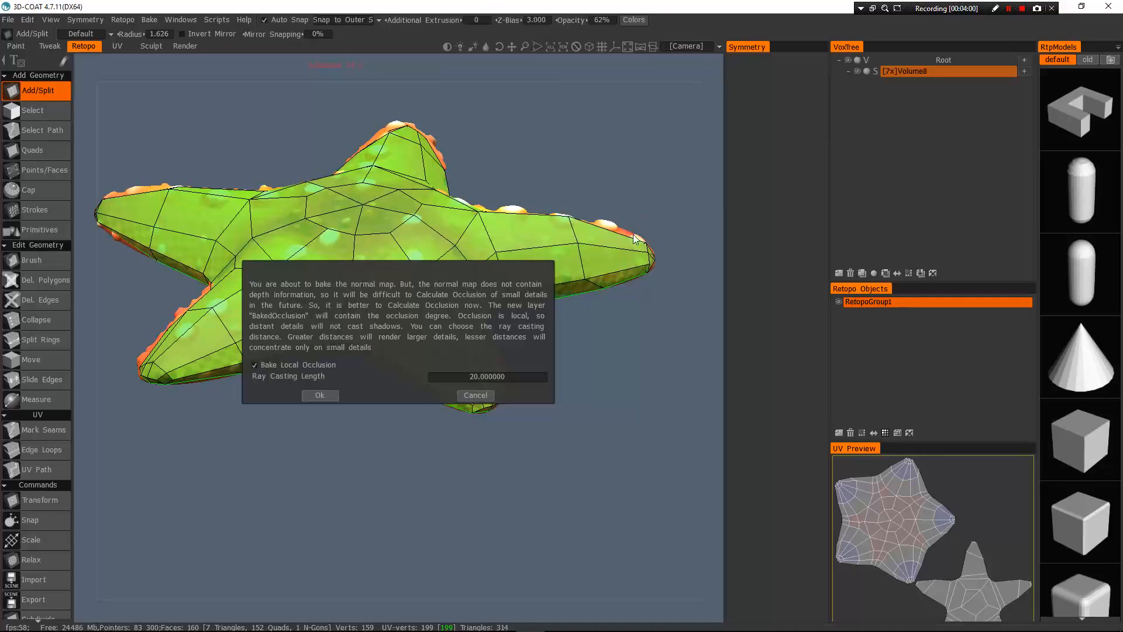
pyautogui.click(325, 397)
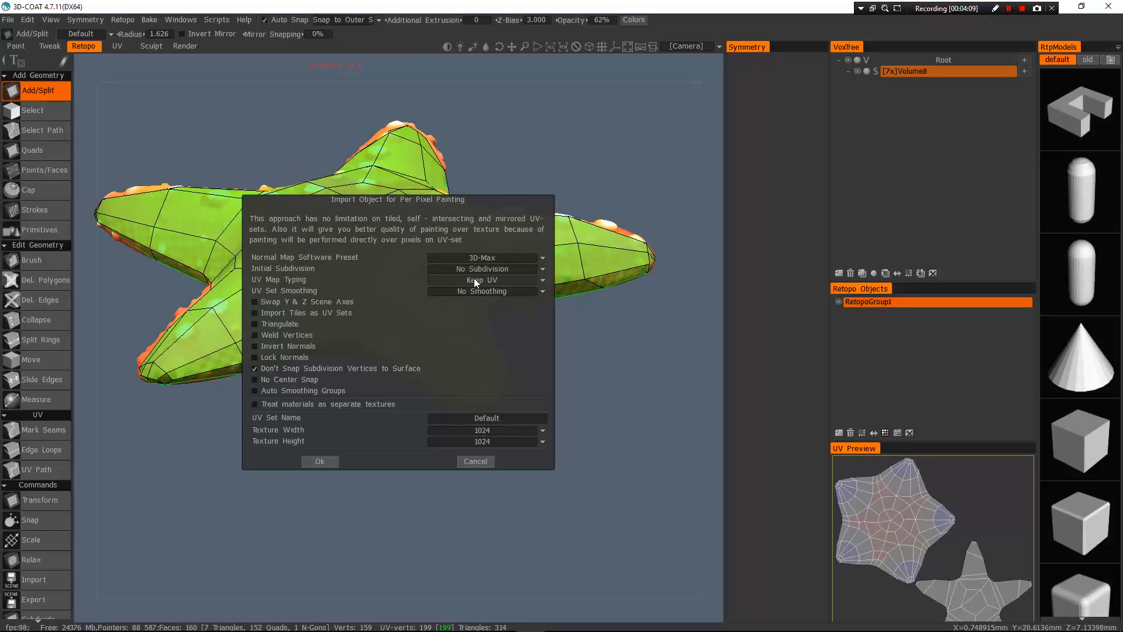
# Bake the starfish for per-pixel painting with Keep UV mapping and a 2048 by 2048 texture
pyautogui.click(493, 281)
pyautogui.click(449, 293)
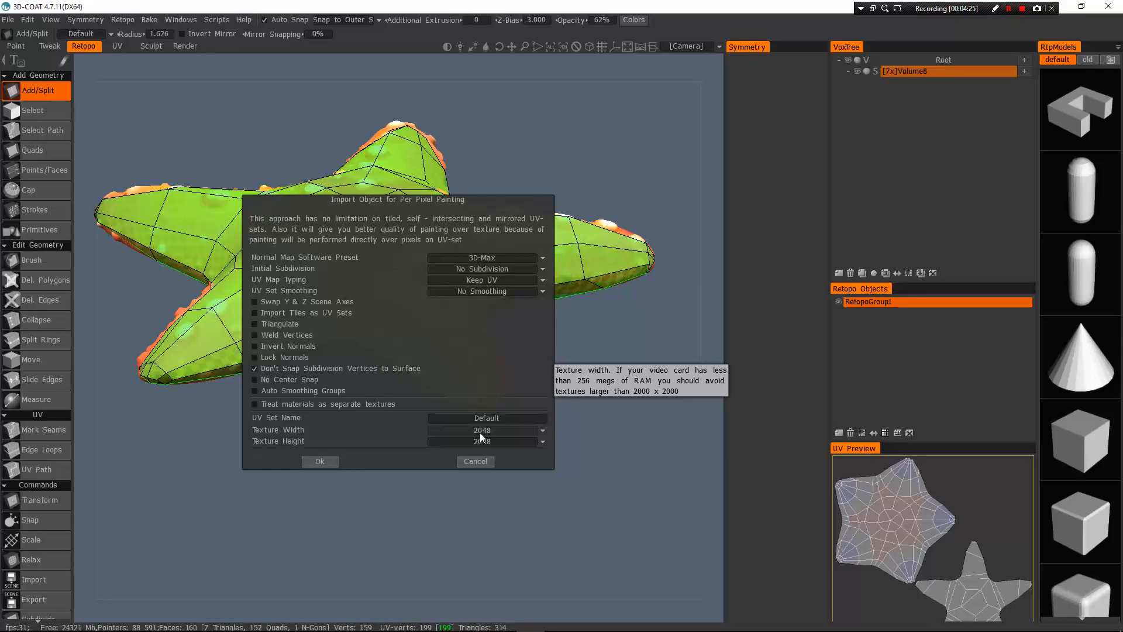
pyautogui.click(479, 432)
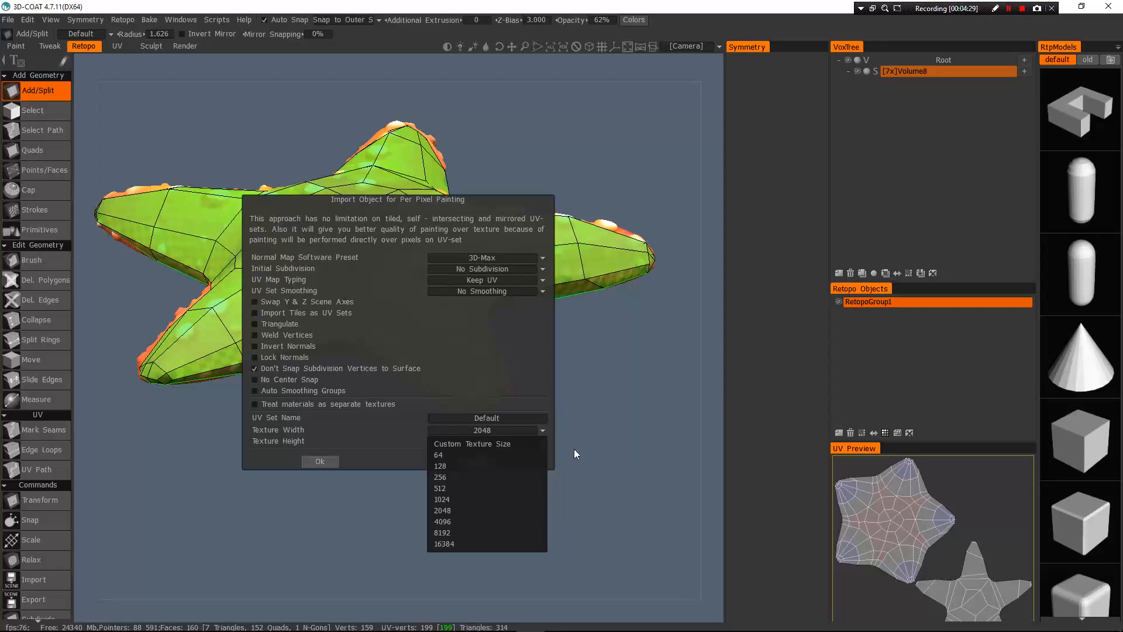
pyautogui.click(526, 377)
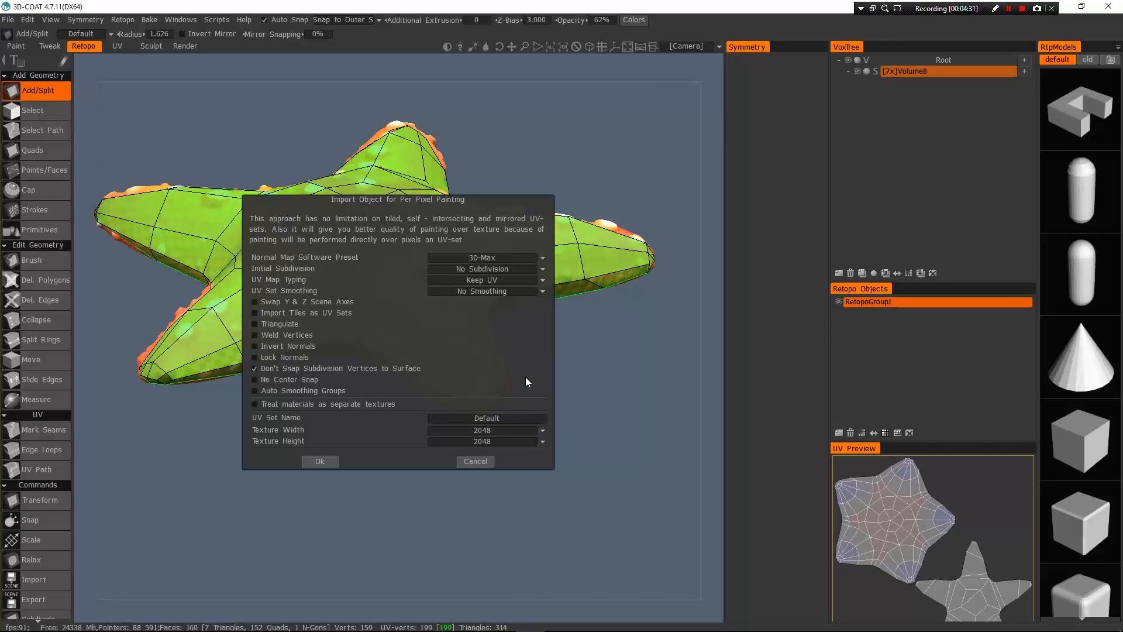
pyautogui.click(470, 430)
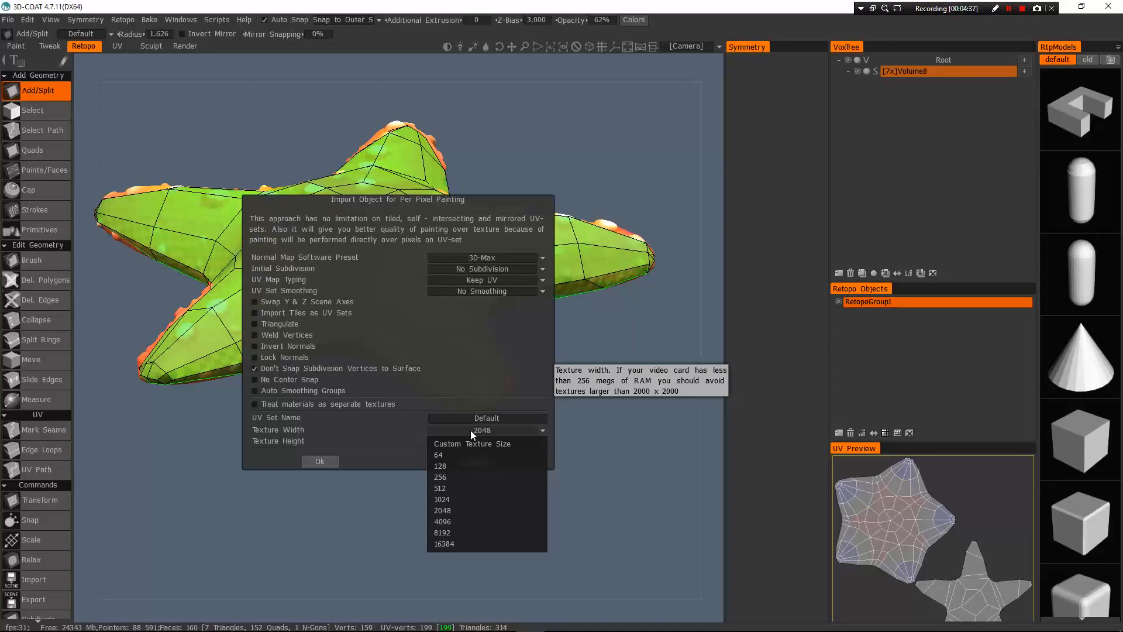
pyautogui.click(469, 514)
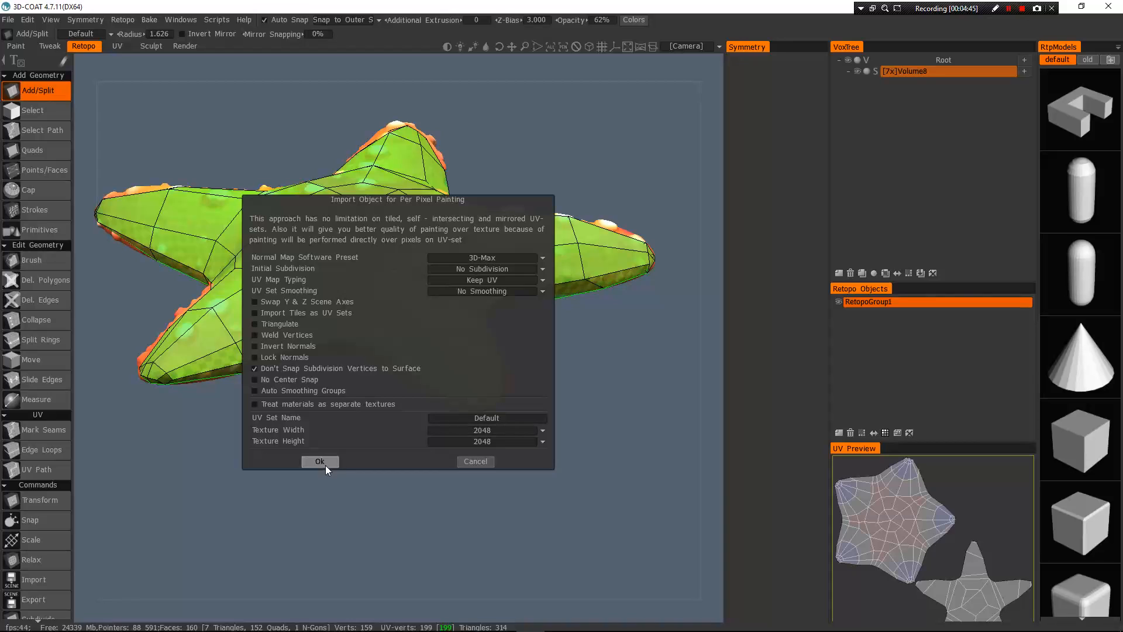
pyautogui.click(320, 460)
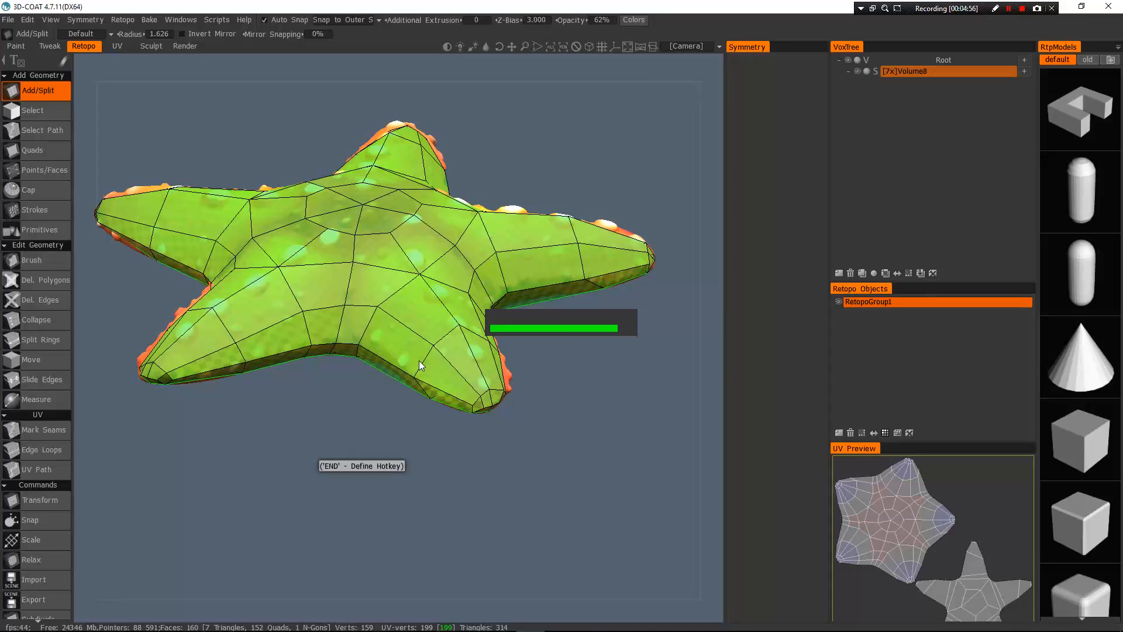
# Hide the high-poly sculpt volume and view the baked low-poly starfish in the Paint room
pyautogui.moveTo(309, 443); pyautogui.dragTo(468, 328)
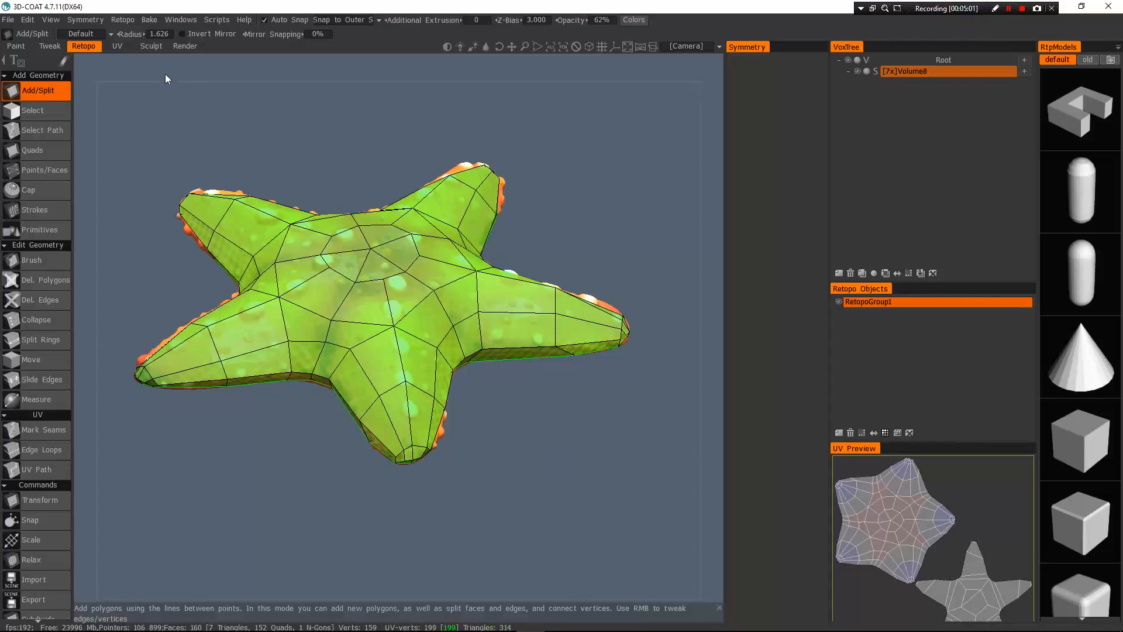
pyautogui.click(847, 59)
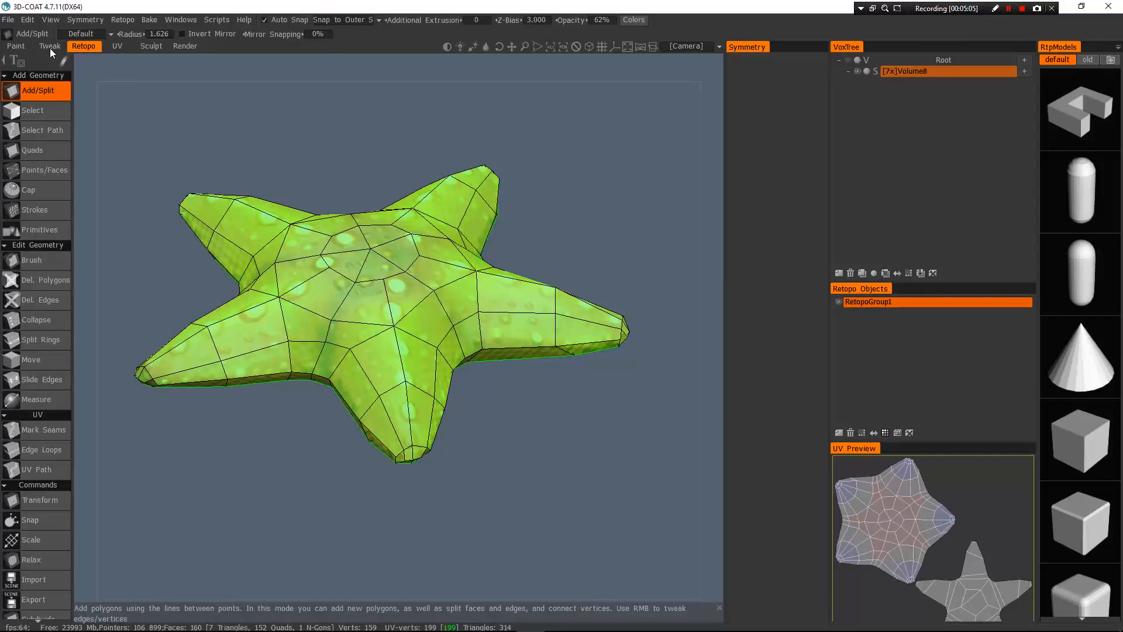
pyautogui.click(18, 49)
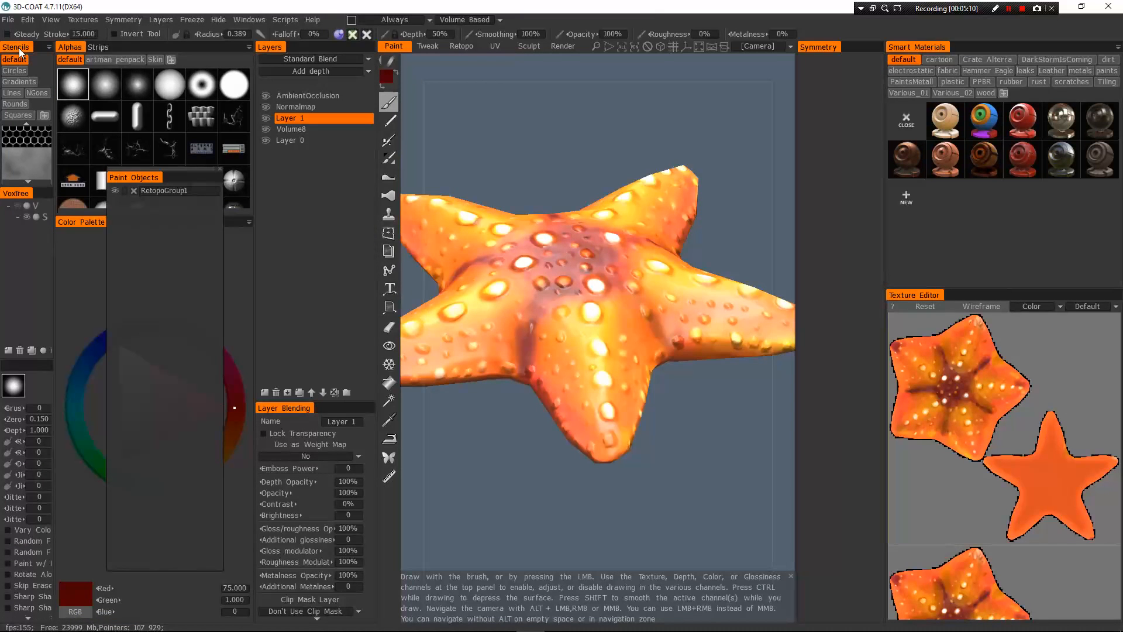
pyautogui.moveTo(700, 429); pyautogui.dragTo(625, 413)
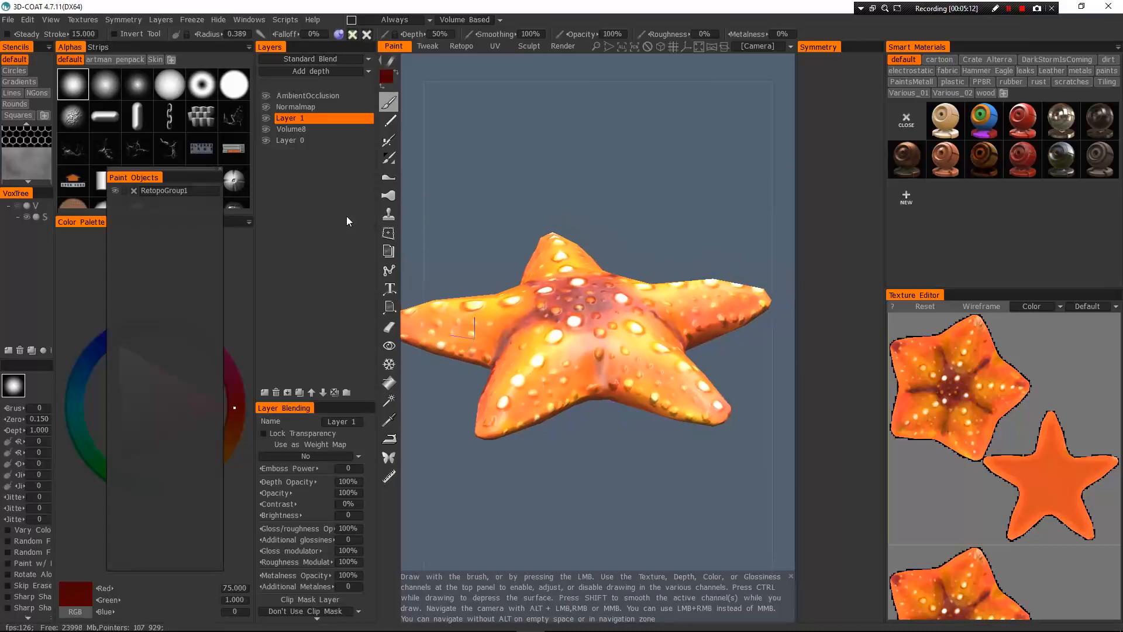
# Delete the Volume8 paint layer, hiding Layer 1 to check the color beneath and showing it again
pyautogui.click(266, 118)
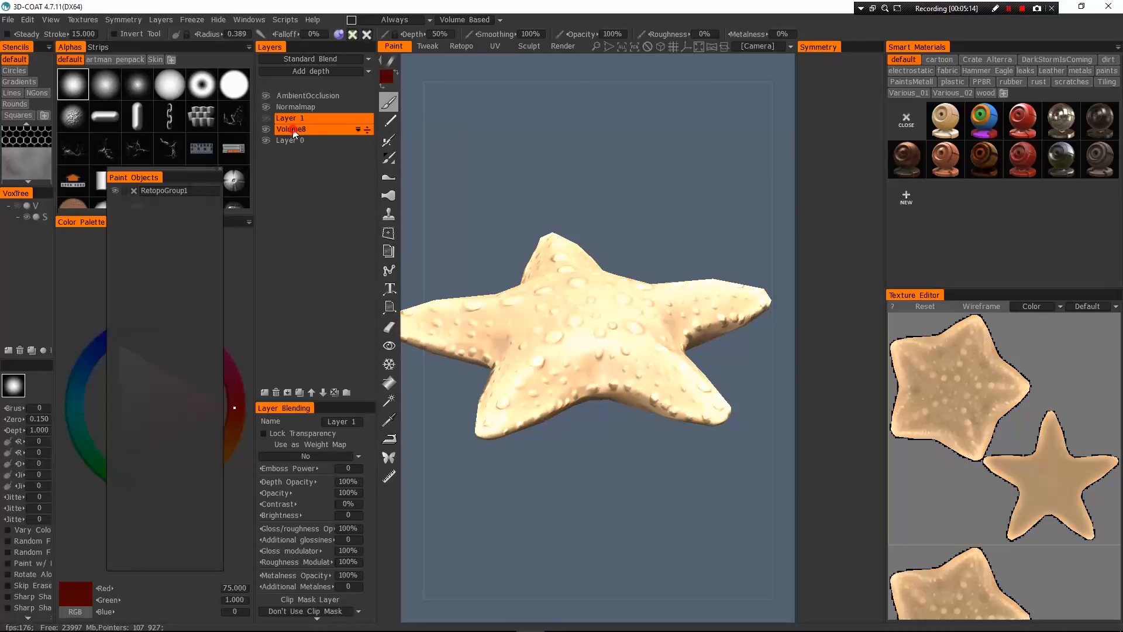
pyautogui.click(291, 129)
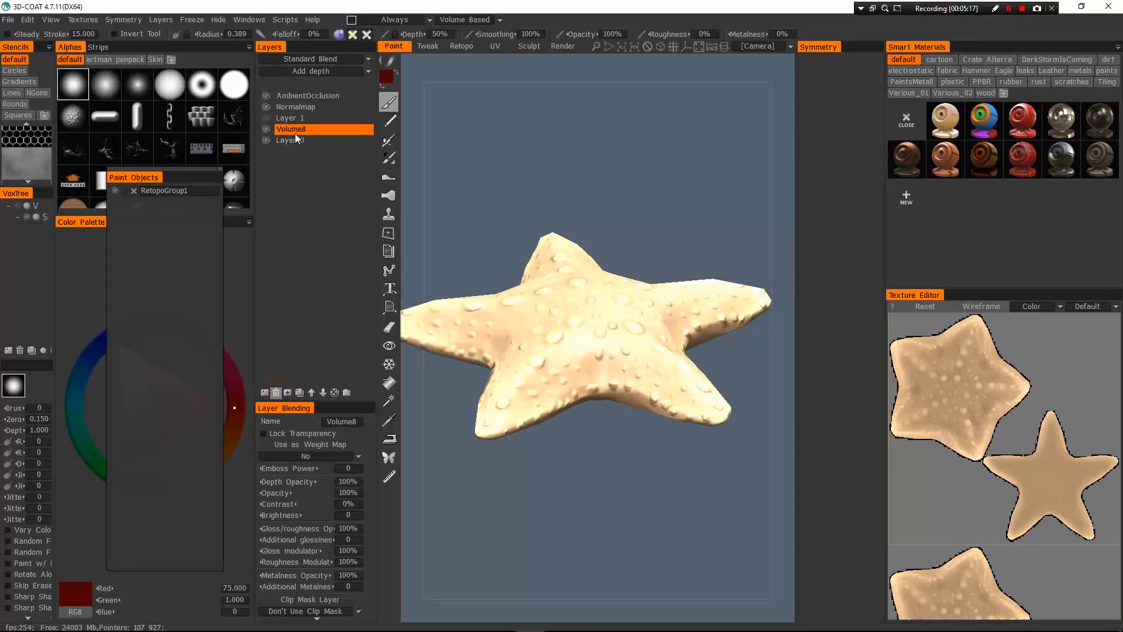
pyautogui.click(268, 117)
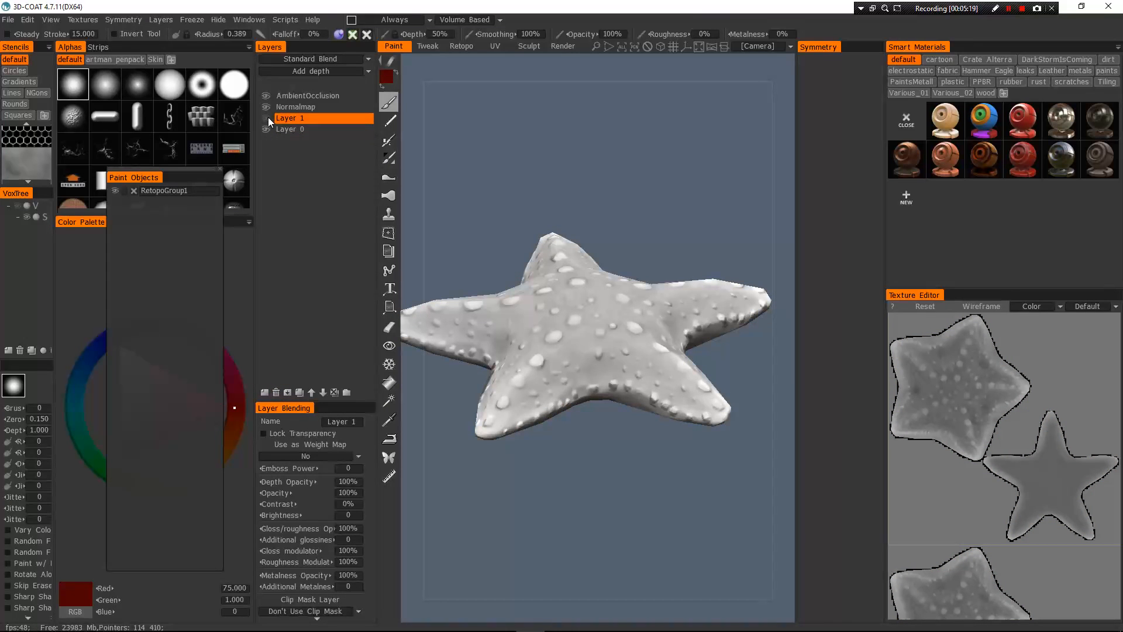
pyautogui.click(266, 118)
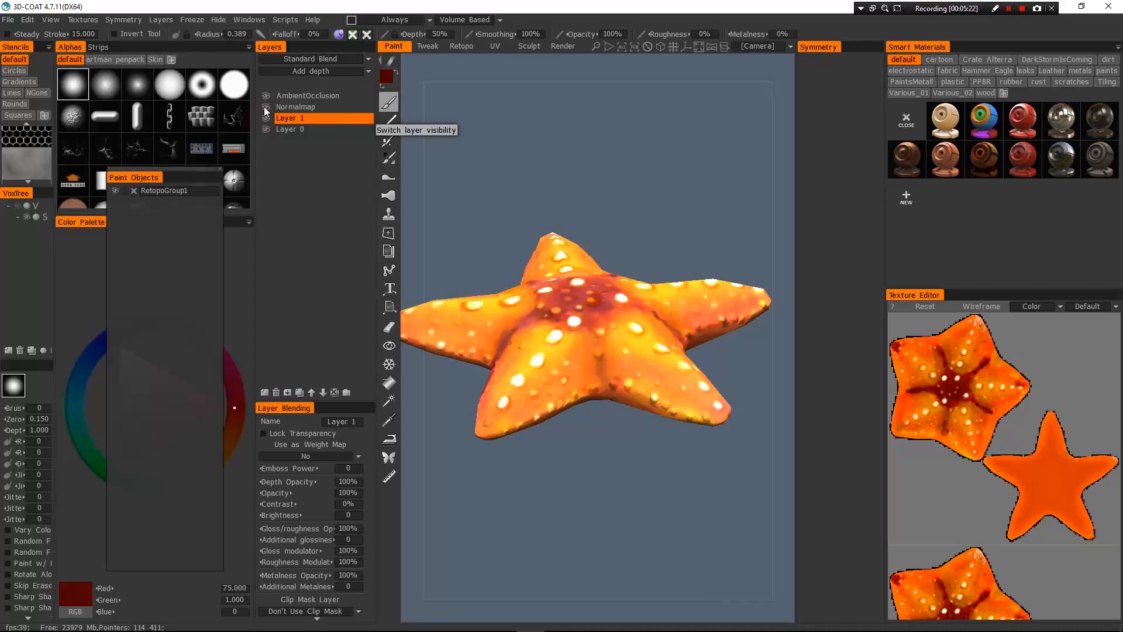
# Examine what the Normalmap and AmbientOcclusion layers add to the starfish by toggling layer visibility, and restore all layers
pyautogui.click(266, 109)
pyautogui.moveTo(684, 168); pyautogui.dragTo(635, 218)
pyautogui.click(310, 107)
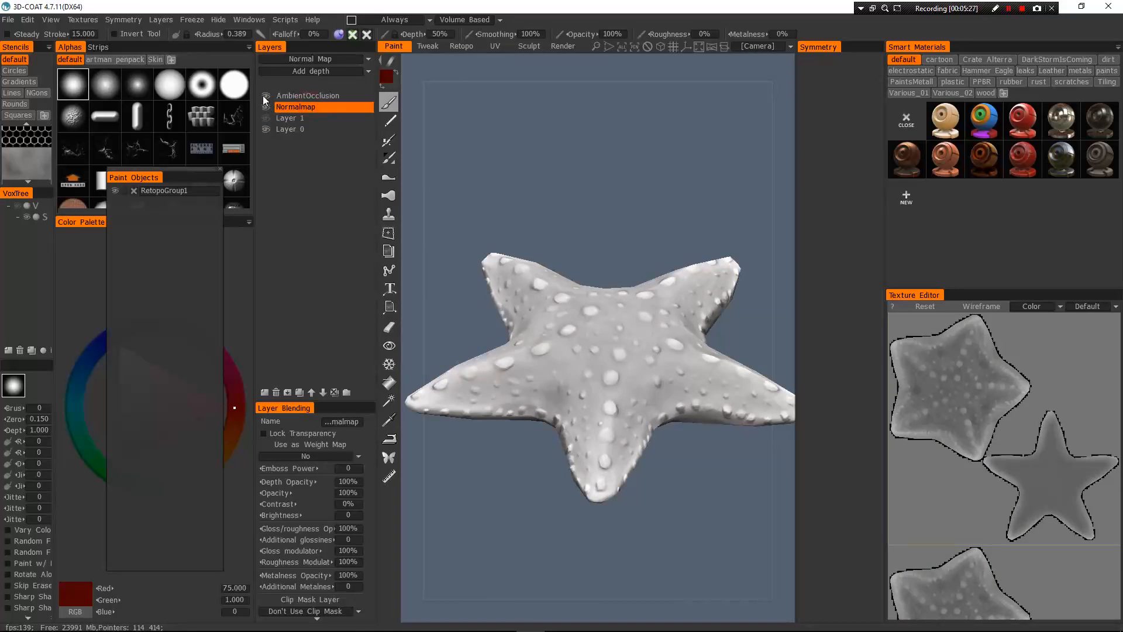
pyautogui.click(266, 109)
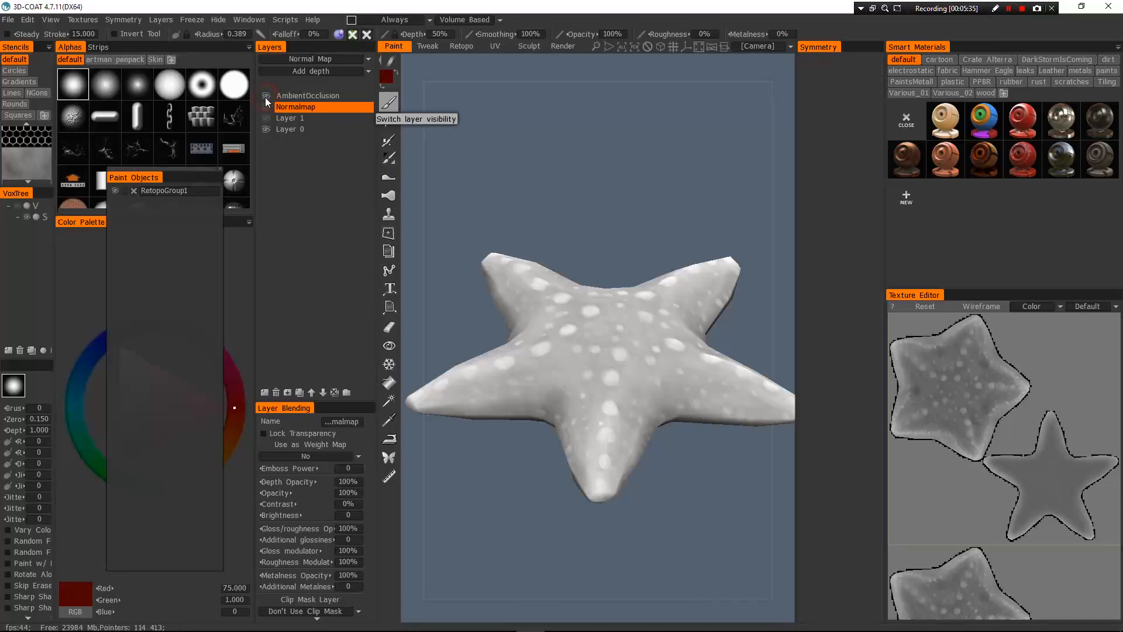
pyautogui.click(266, 96)
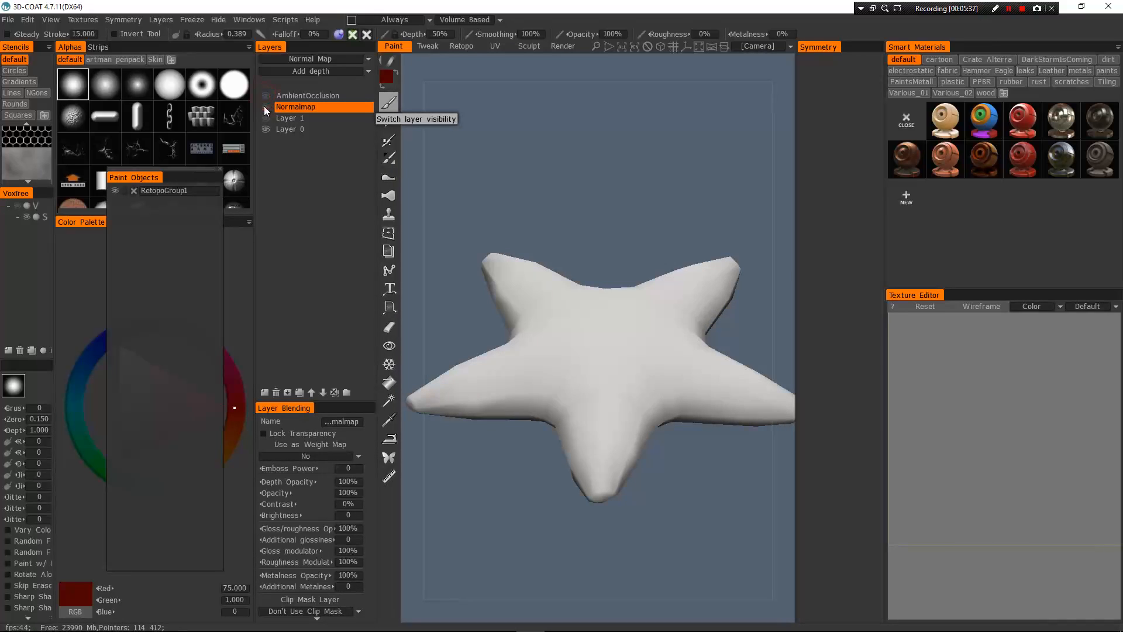
pyautogui.hotkey('ctrl', 'z')
pyautogui.hotkey('ctrl', 'z')
pyautogui.hotkey('ctrl', 'z')
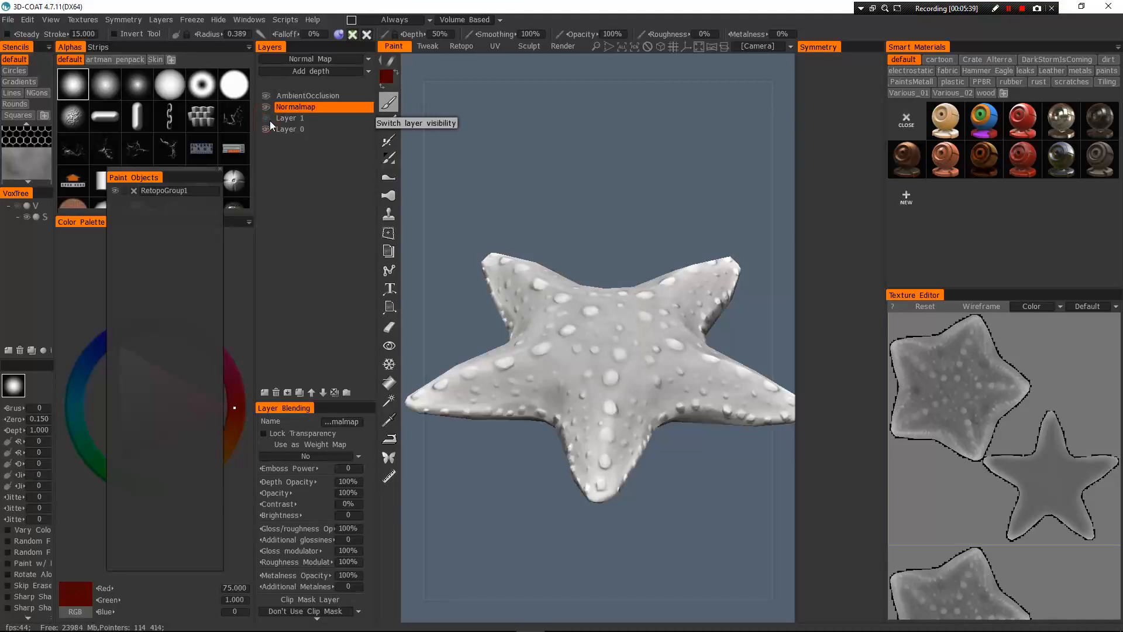
pyautogui.moveTo(639, 219); pyautogui.dragTo(590, 147)
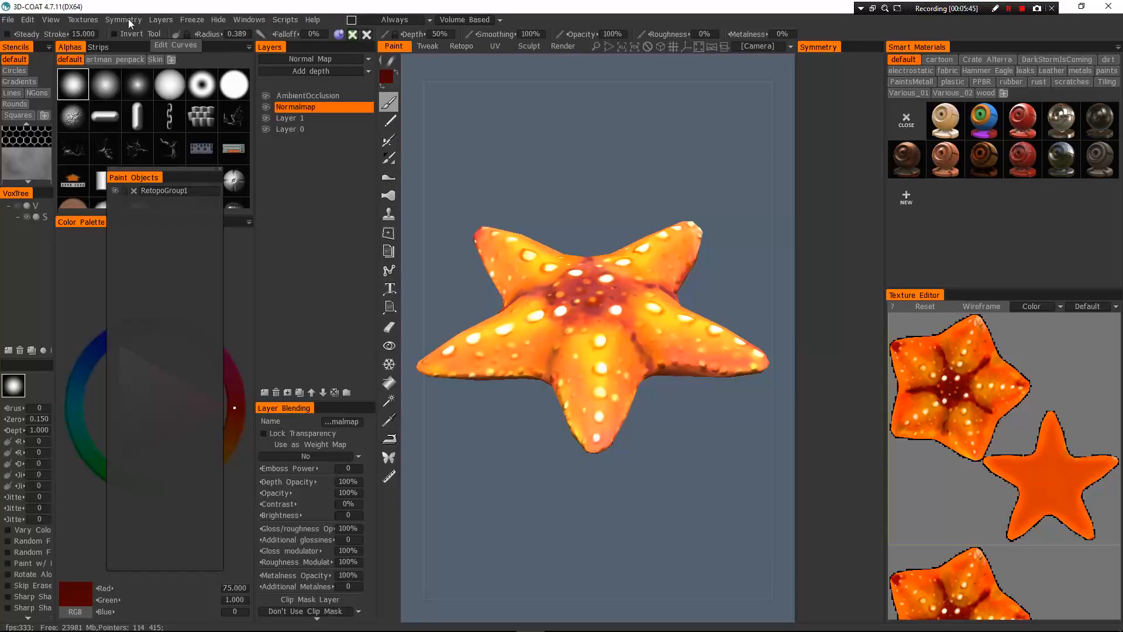
# Calculate a curvature map for the starfish and toggle its layer's visibility to inspect the effect
pyautogui.moveTo(598, 235); pyautogui.dragTo(613, 304)
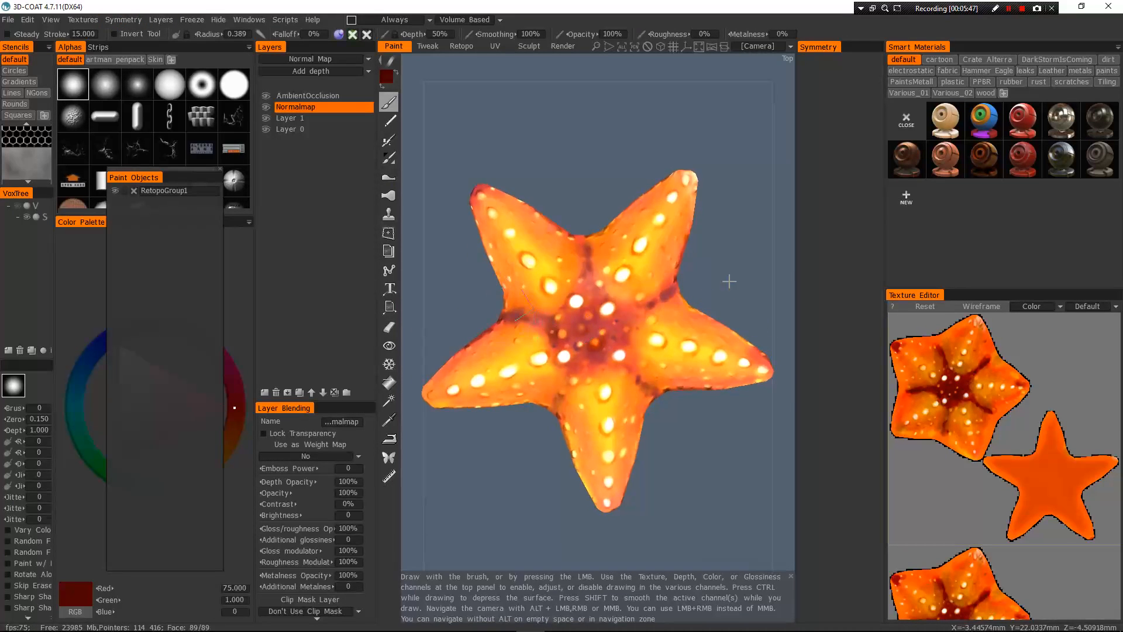
pyautogui.moveTo(594, 140); pyautogui.dragTo(585, 126)
pyautogui.click(83, 19)
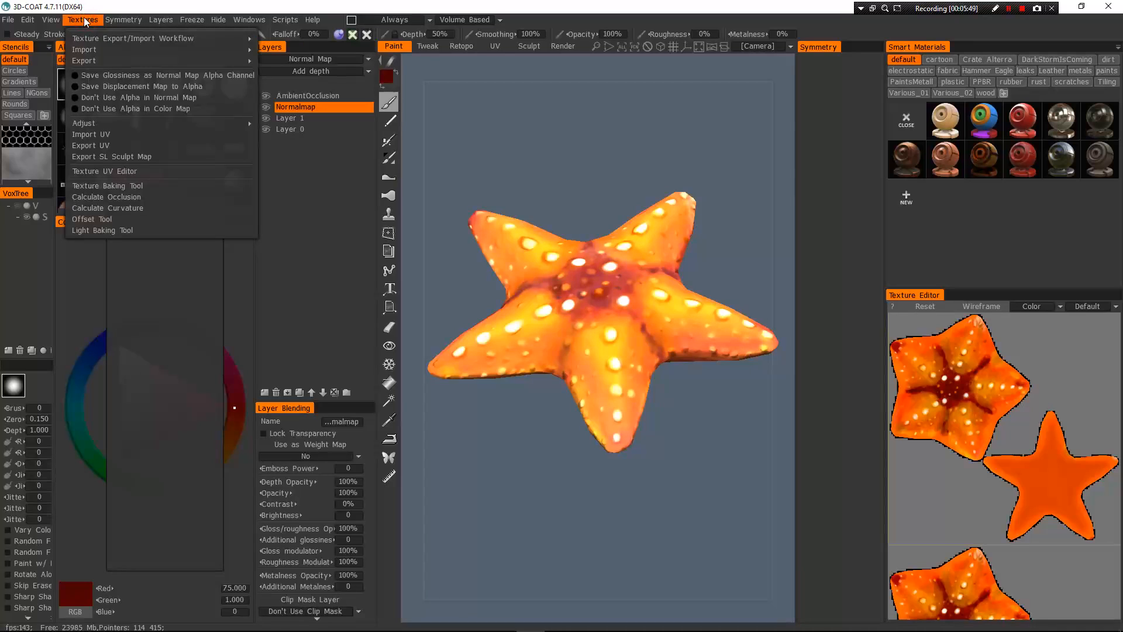
pyautogui.click(121, 209)
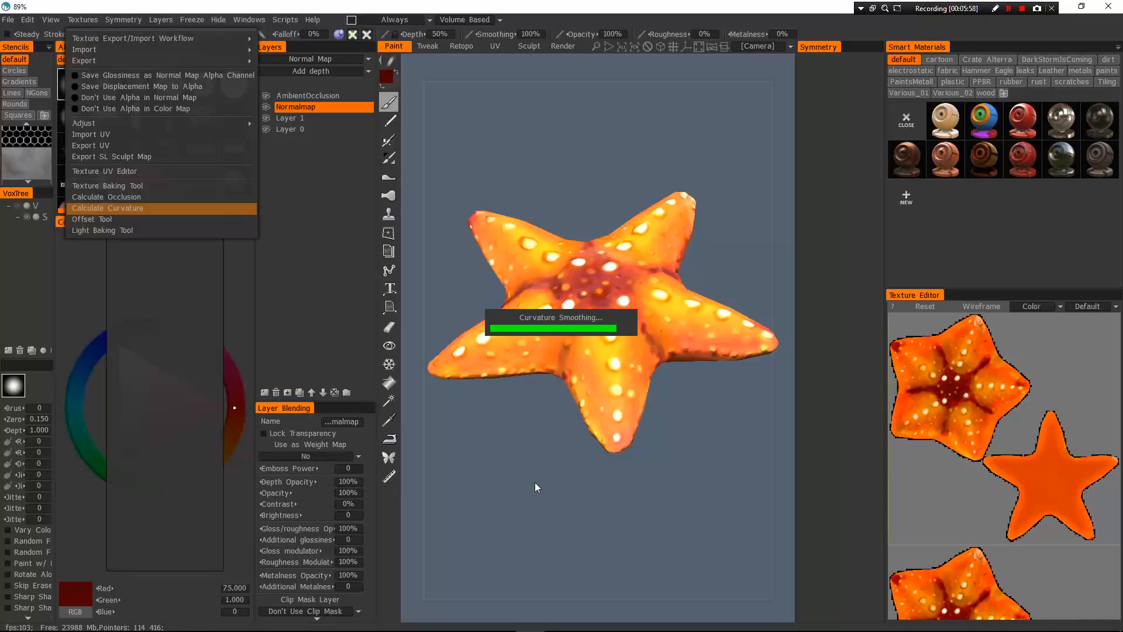
pyautogui.click(267, 93)
pyautogui.click(267, 95)
pyautogui.moveTo(539, 475)
pyautogui.mouseDown()
pyautogui.moveTo(558, 444)
pyautogui.moveTo(554, 473)
pyautogui.mouseUp()
# Check the AmbientOcclusion layer's blend mode and set the CurvatureMap(Auto) layer's blending to Modulate2X
pyautogui.click(303, 108)
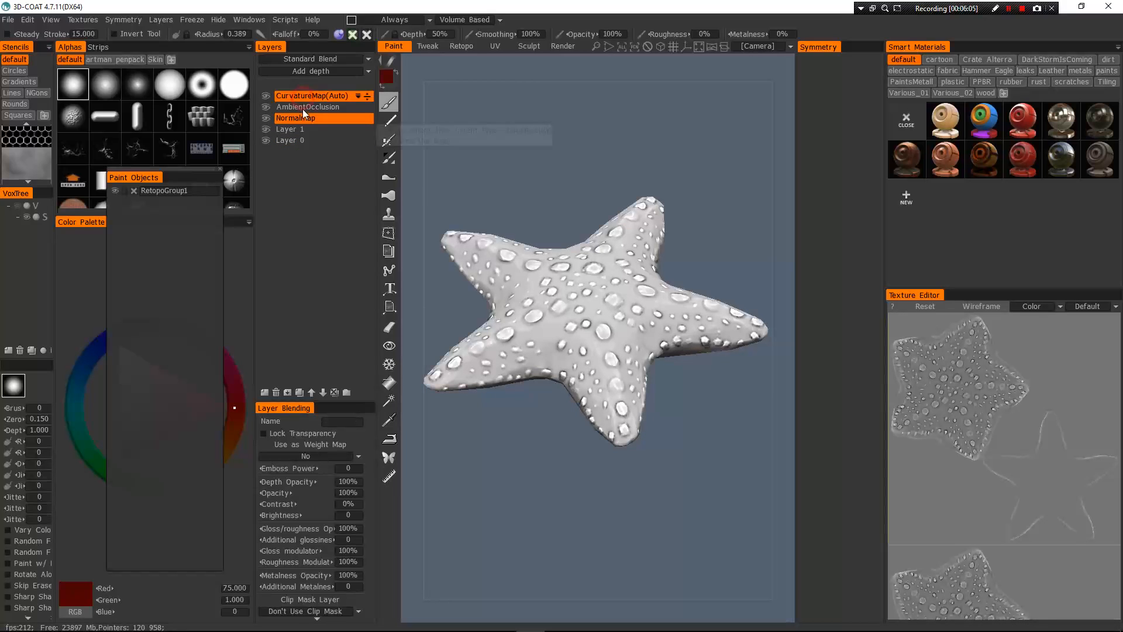
pyautogui.click(314, 57)
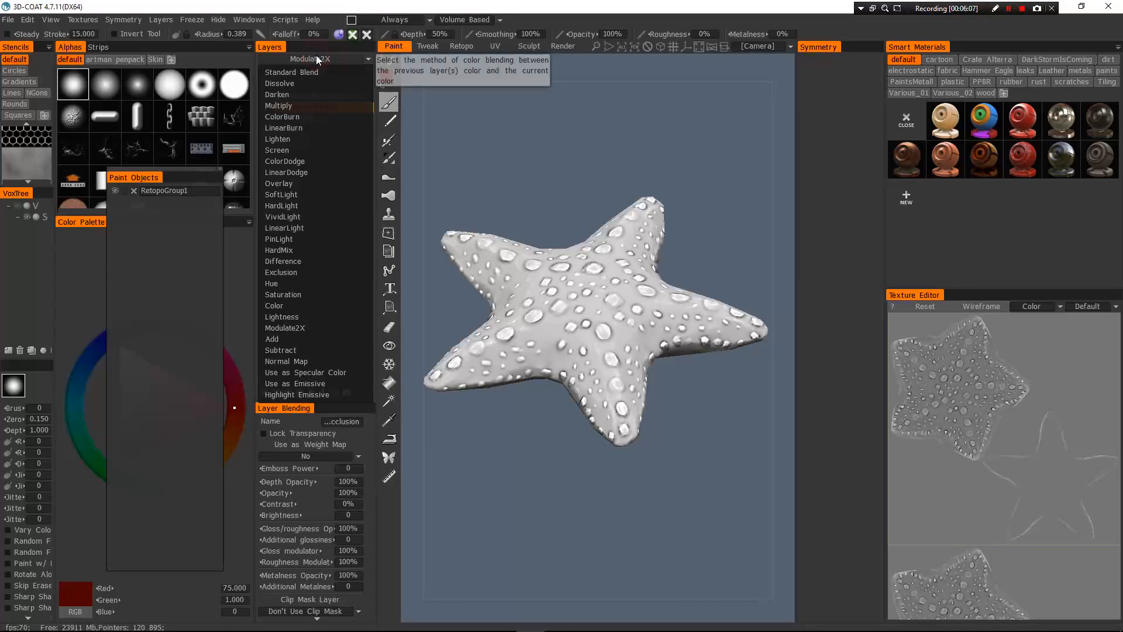
pyautogui.click(314, 56)
pyautogui.click(324, 94)
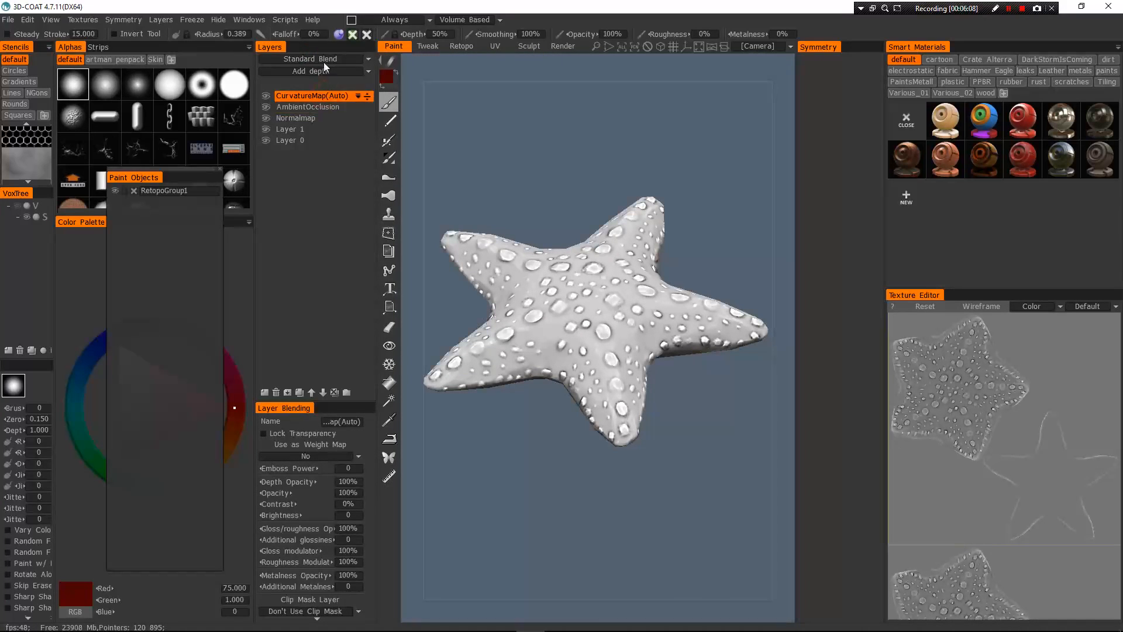
pyautogui.click(307, 60)
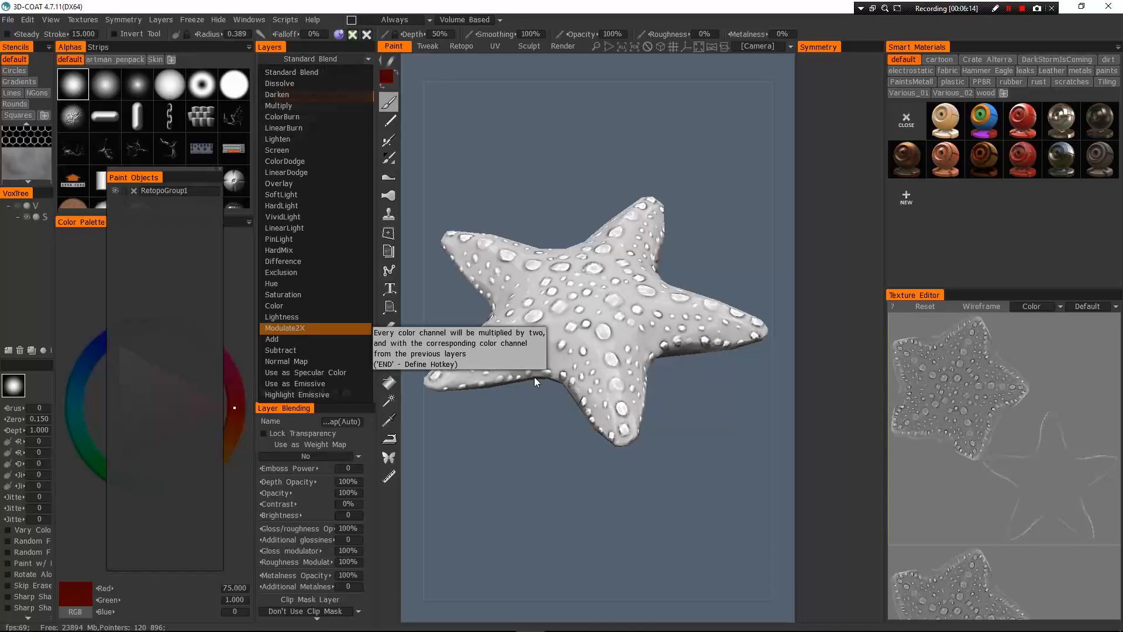
pyautogui.moveTo(534, 461)
pyautogui.mouseDown()
pyautogui.moveTo(545, 436)
pyautogui.moveTo(551, 446)
pyautogui.mouseUp()
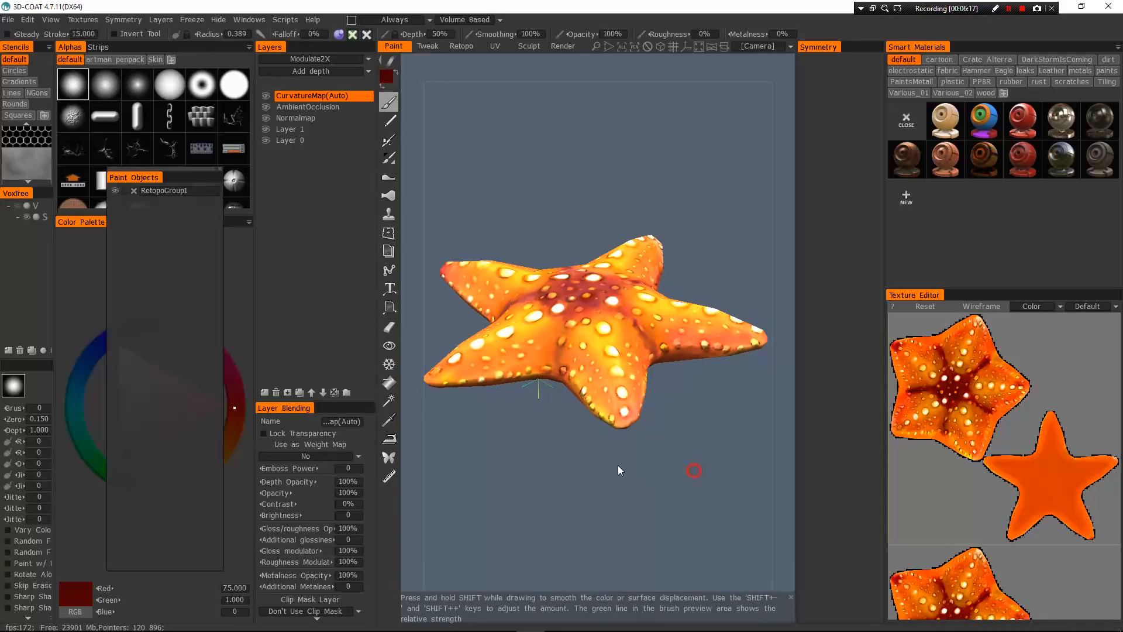
pyautogui.moveTo(616, 173)
pyautogui.mouseDown()
pyautogui.moveTo(609, 223)
pyautogui.moveTo(595, 157)
pyautogui.moveTo(595, 175)
pyautogui.mouseUp()
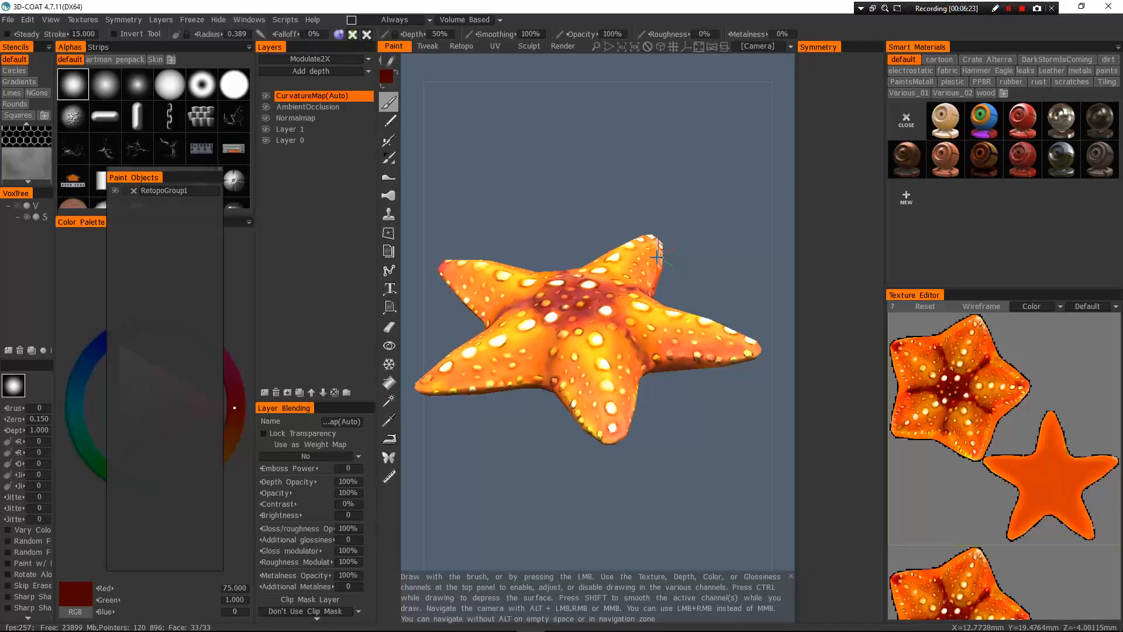
# Switch to the Sketchfab editor in Chrome and inspect the finished Starfish model from different angles
pyautogui.hotkey('alt', 'Tab')
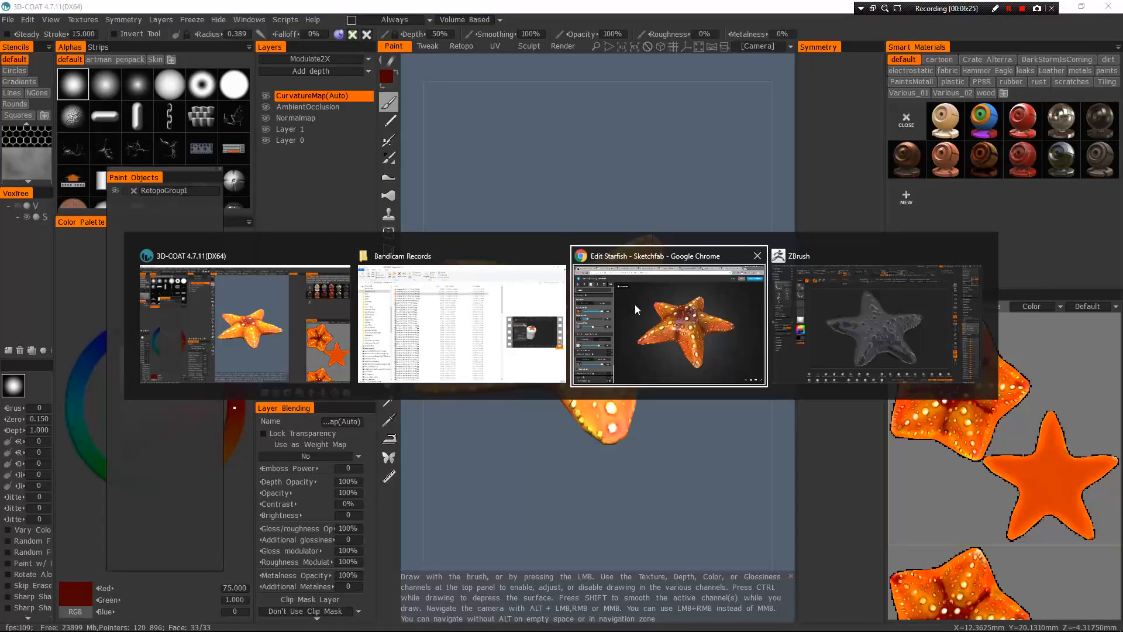
pyautogui.click(648, 293)
pyautogui.moveTo(759, 344)
pyautogui.mouseDown()
pyautogui.moveTo(754, 384)
pyautogui.moveTo(782, 426)
pyautogui.moveTo(772, 357)
pyautogui.moveTo(494, 380)
pyautogui.moveTo(797, 359)
pyautogui.moveTo(546, 347)
pyautogui.mouseUp()
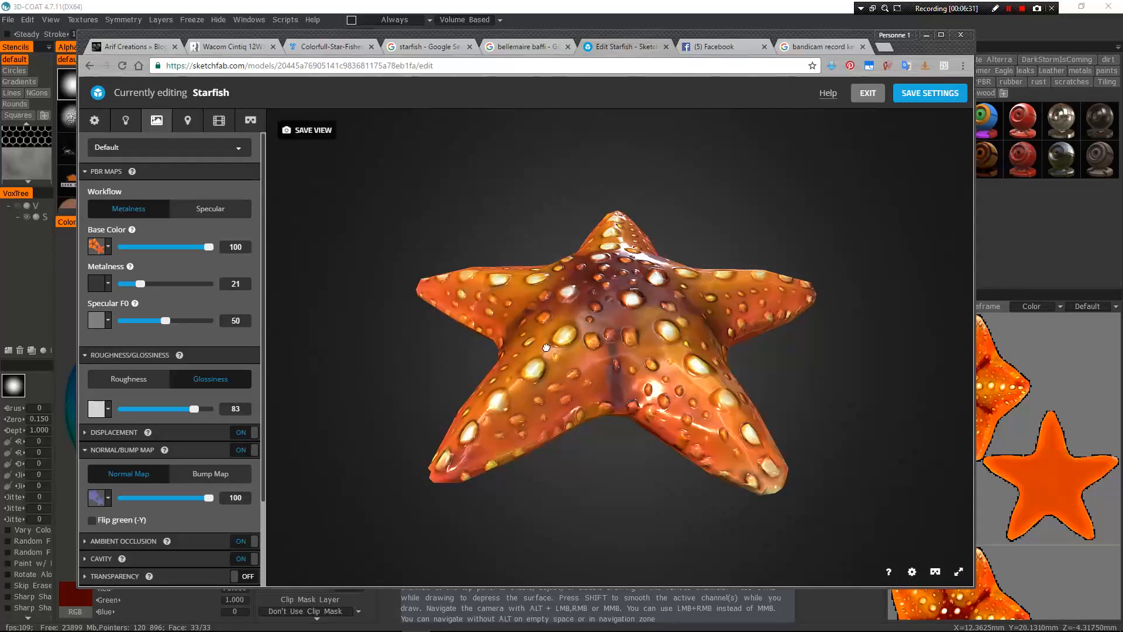
pyautogui.scroll(-3, 597, 474)
pyautogui.moveTo(599, 462)
pyautogui.mouseDown()
pyautogui.moveTo(682, 462)
pyautogui.moveTo(644, 413)
pyautogui.moveTo(662, 466)
pyautogui.moveTo(665, 246)
pyautogui.moveTo(659, 403)
pyautogui.moveTo(631, 458)
pyautogui.moveTo(634, 449)
pyautogui.moveTo(651, 511)
pyautogui.moveTo(677, 426)
pyautogui.moveTo(539, 416)
pyautogui.moveTo(587, 406)
pyautogui.moveTo(581, 429)
pyautogui.mouseUp()
pyautogui.scroll(-3, 634, 449)
pyautogui.scroll(2, 676, 427)
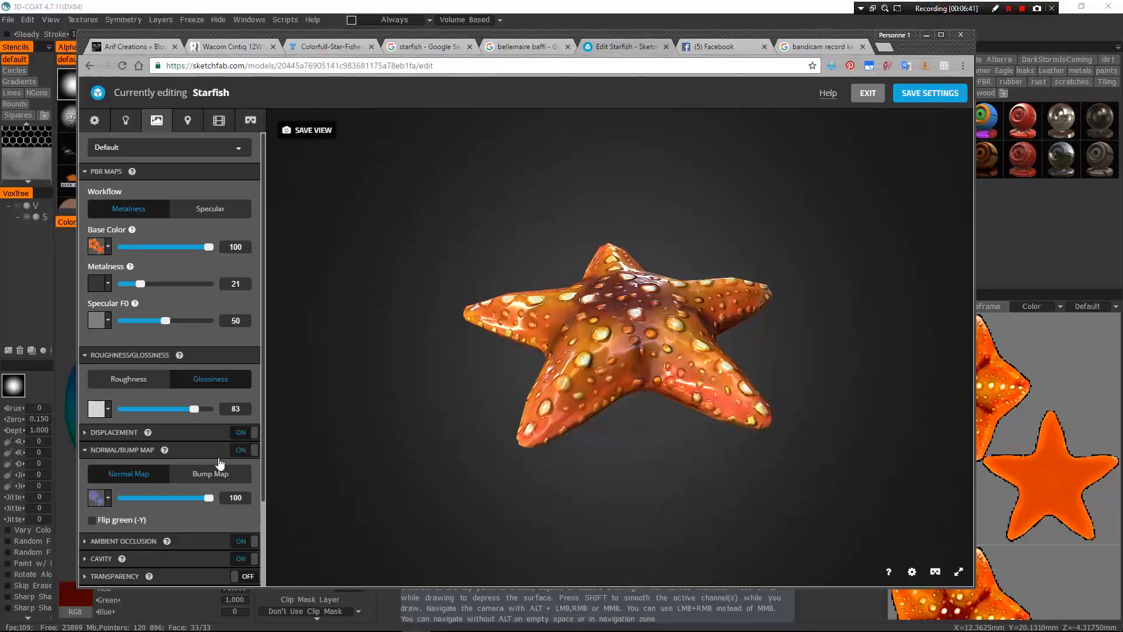
# Expand the Cavity and Ambient Occlusion settings of the Sketchfab material to review their maps
pyautogui.scroll(-3, 213, 520)
pyautogui.click(150, 456)
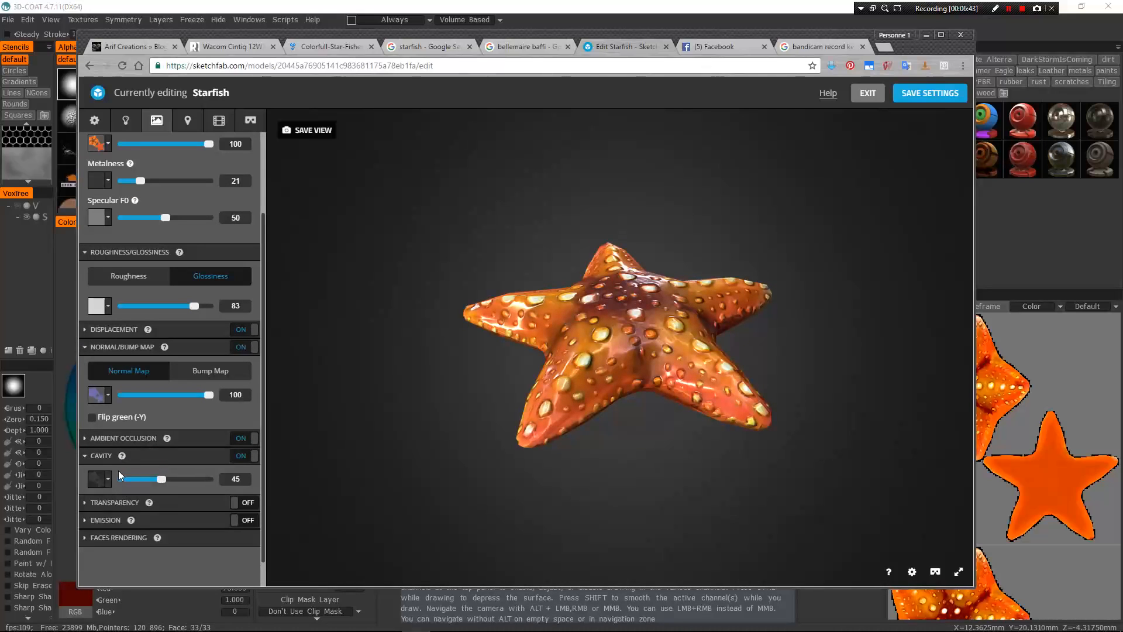
pyautogui.click(202, 439)
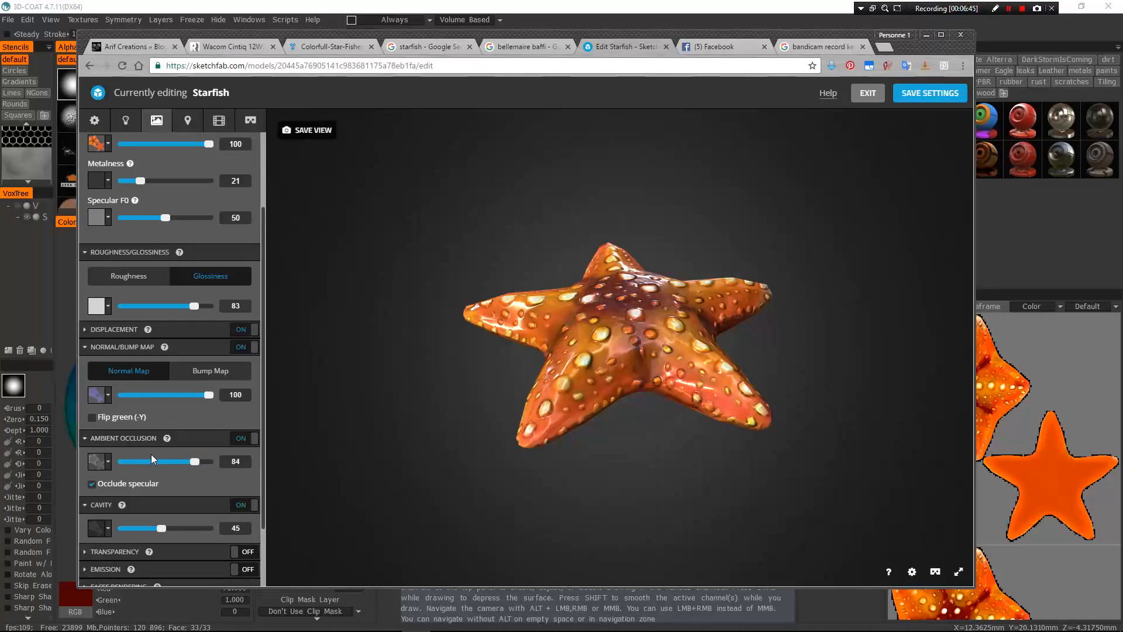
pyautogui.scroll(3, 149, 272)
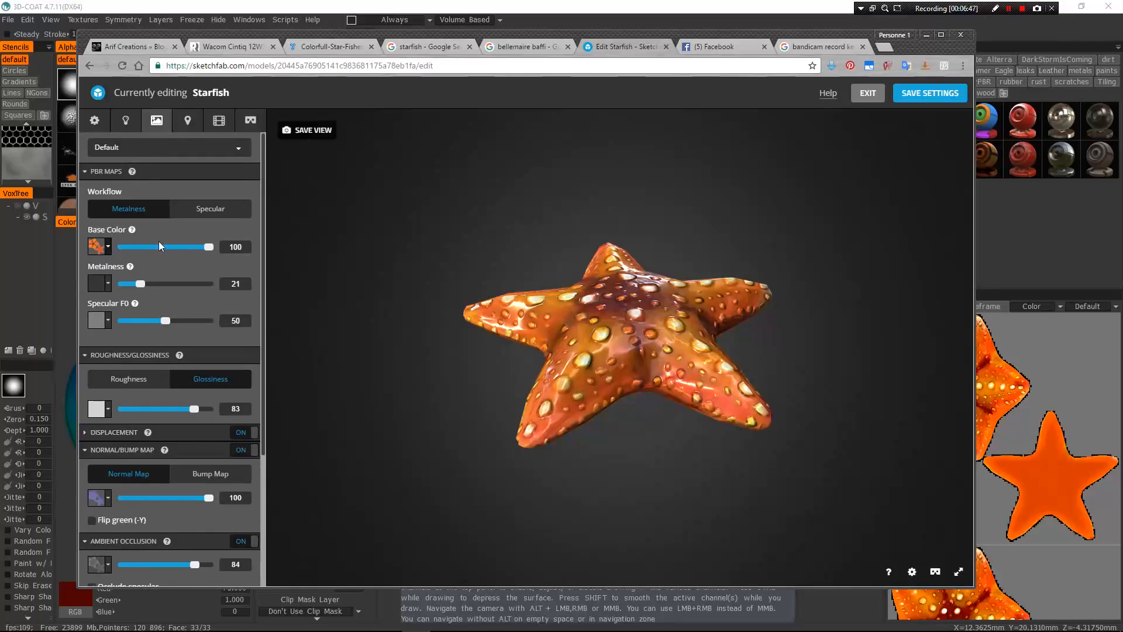
# Examine the shading of the Sketchfab starfish up close and from afar, and switch back to the starfish in 3D-Coat
pyautogui.moveTo(614, 446)
pyautogui.mouseDown()
pyautogui.moveTo(494, 449)
pyautogui.moveTo(637, 461)
pyautogui.moveTo(566, 455)
pyautogui.moveTo(614, 457)
pyautogui.moveTo(634, 434)
pyautogui.moveTo(670, 430)
pyautogui.moveTo(716, 436)
pyautogui.moveTo(705, 509)
pyautogui.moveTo(596, 421)
pyautogui.mouseUp()
pyautogui.scroll(3, 641, 444)
pyautogui.scroll(-3, 594, 205)
pyautogui.moveTo(653, 399)
pyautogui.mouseDown()
pyautogui.moveTo(643, 413)
pyautogui.moveTo(672, 403)
pyautogui.moveTo(635, 409)
pyautogui.moveTo(621, 432)
pyautogui.moveTo(497, 440)
pyautogui.mouseUp()
pyautogui.scroll(4, 640, 402)
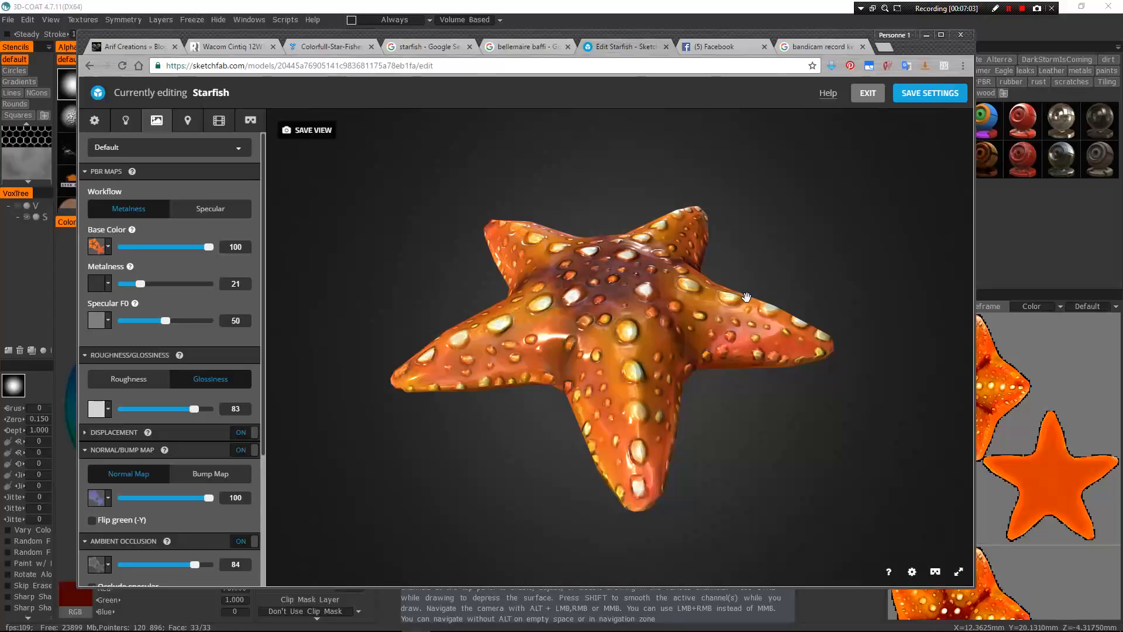
pyautogui.moveTo(647, 328); pyautogui.dragTo(643, 364)
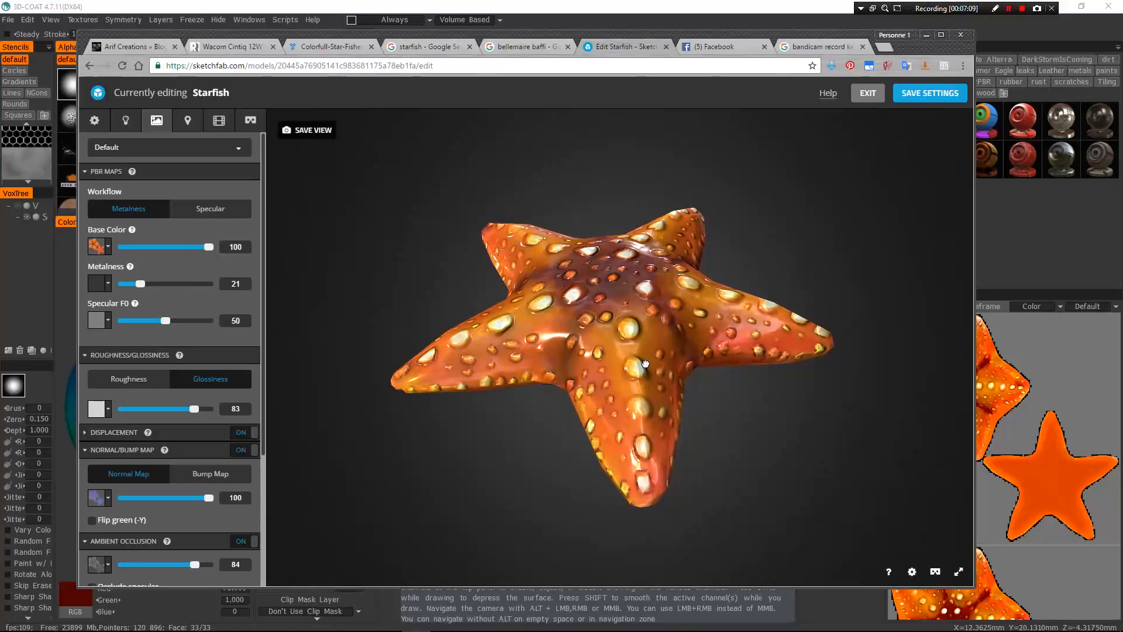
pyautogui.moveTo(646, 363); pyautogui.dragTo(715, 274)
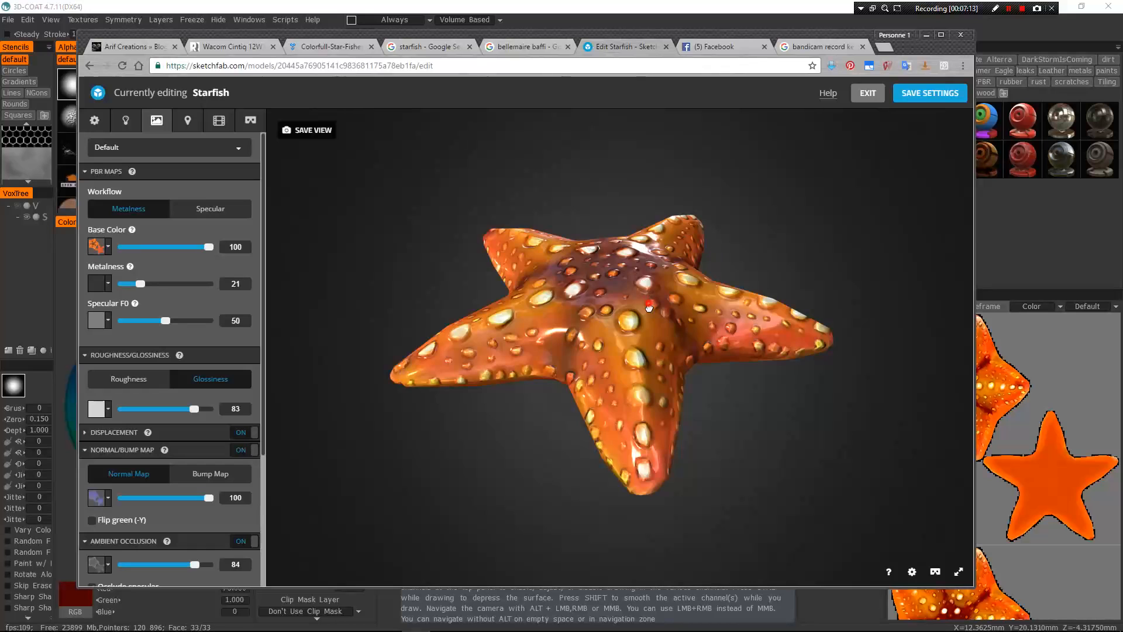
pyautogui.scroll(-10, 648, 308)
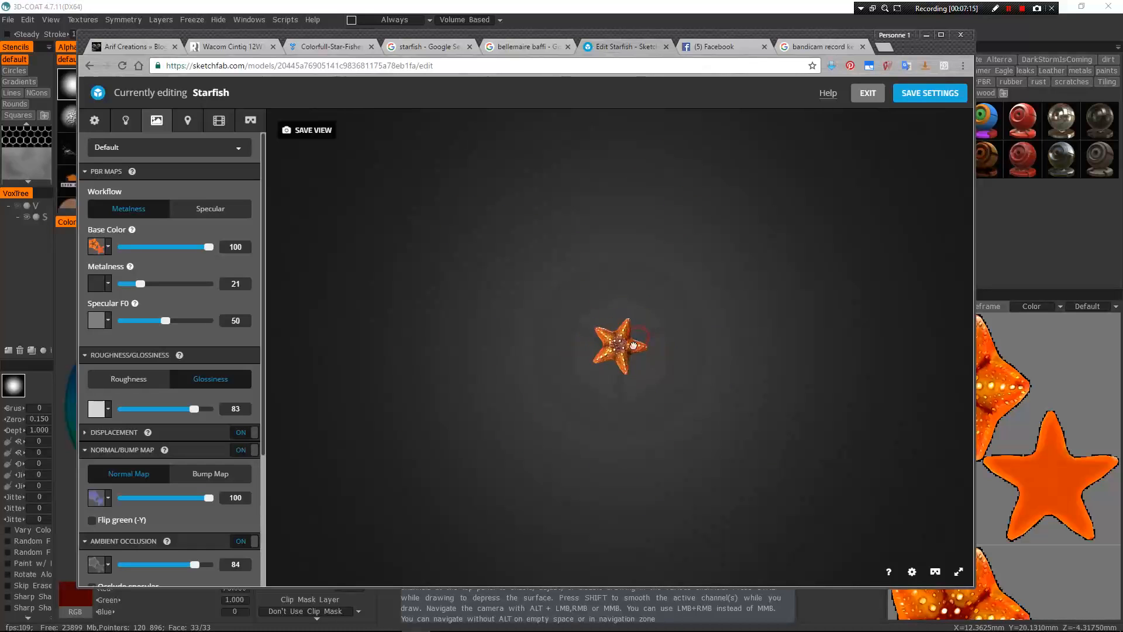
pyautogui.scroll(10, 640, 339)
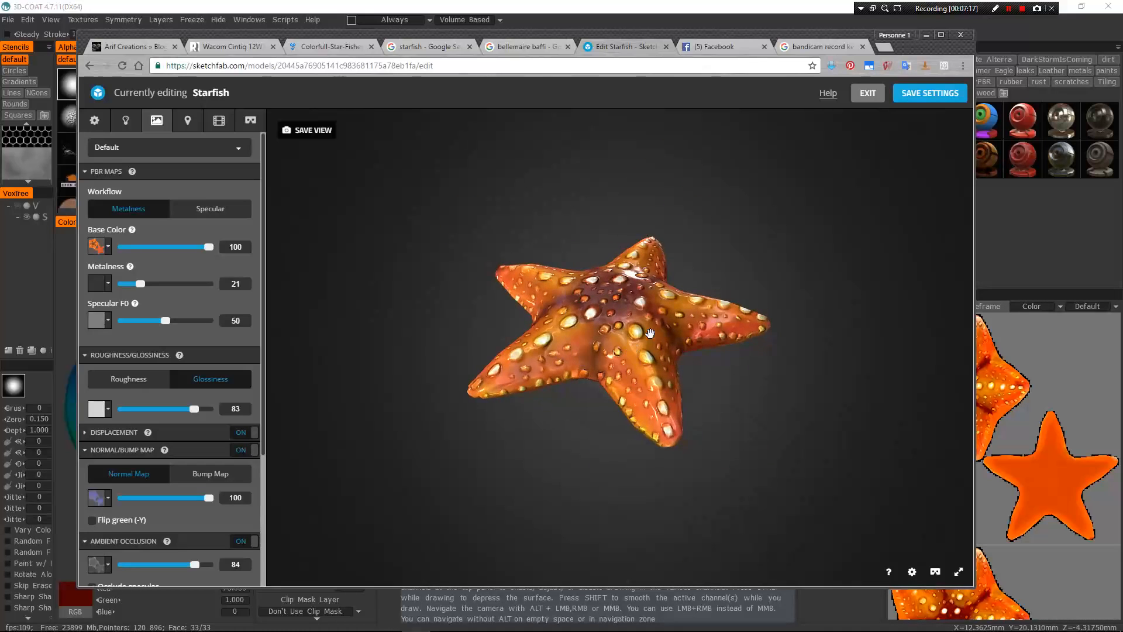
pyautogui.moveTo(650, 333); pyautogui.dragTo(773, 239)
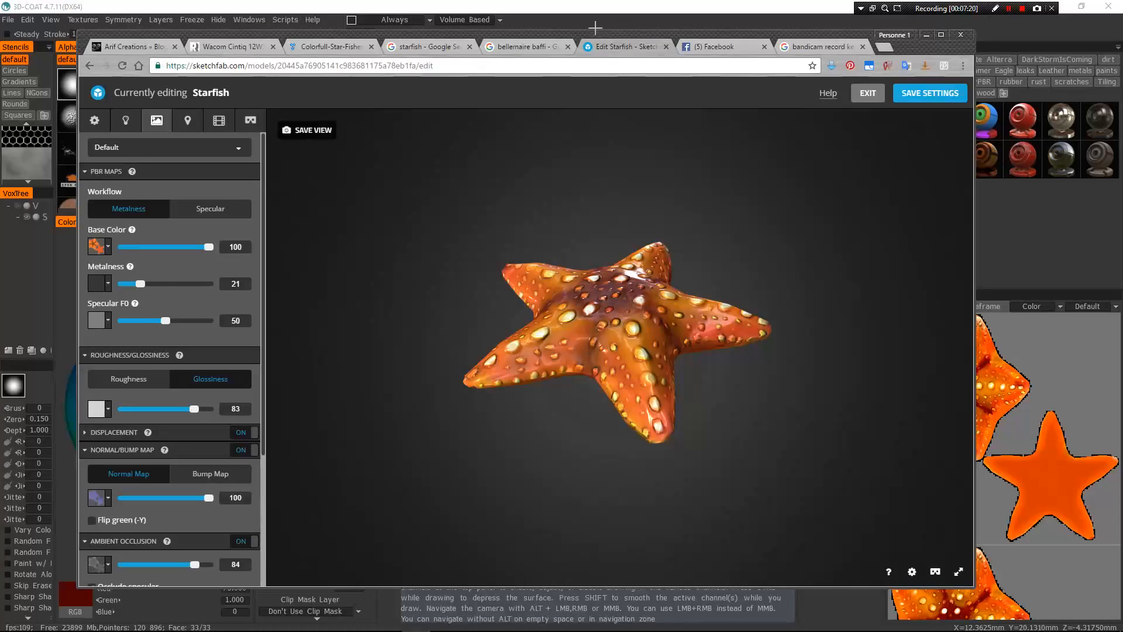
pyautogui.click(589, 11)
pyautogui.moveTo(691, 289); pyautogui.dragTo(717, 276)
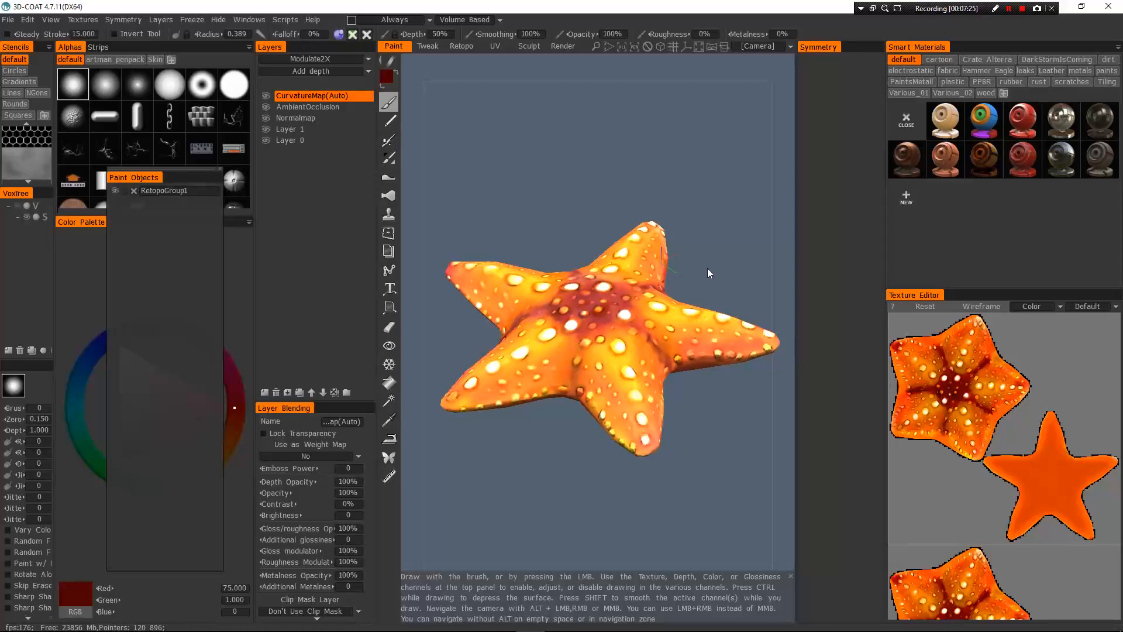